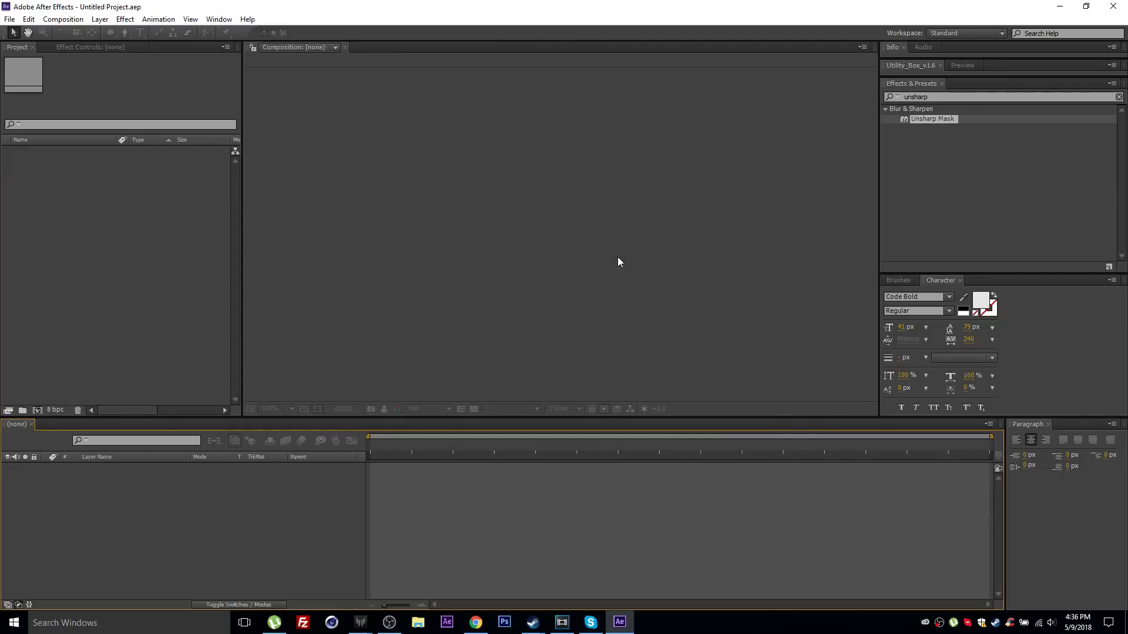
# Create a 1920 x 1080 composition named Main at 30 frames per second with a duration of 300 frames
pyautogui.hotkey('alt', 'c')
pyautogui.press('Return')
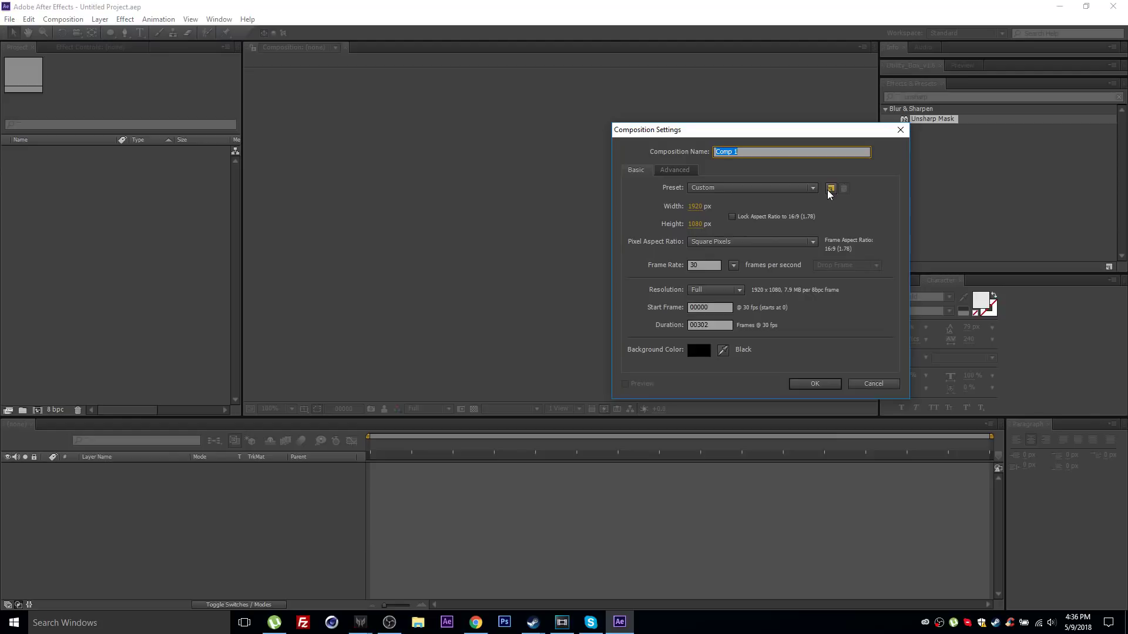
pyautogui.write('Main')
pyautogui.moveTo(698, 325); pyautogui.dragTo(756, 327)
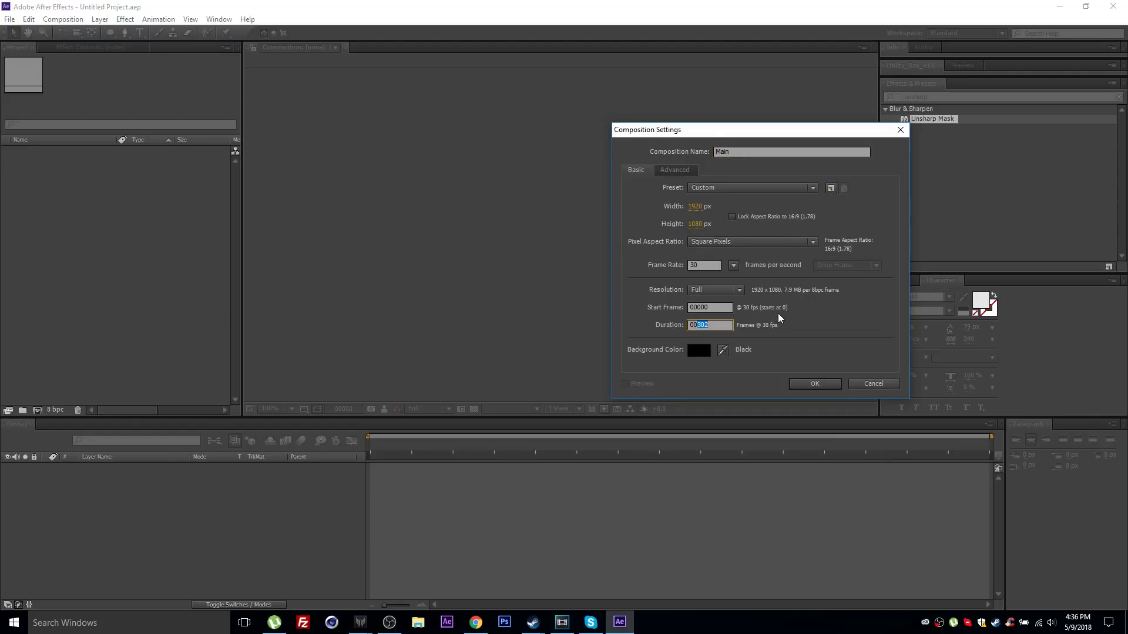
pyautogui.write('30')
pyautogui.click(699, 206)
pyautogui.click(814, 385)
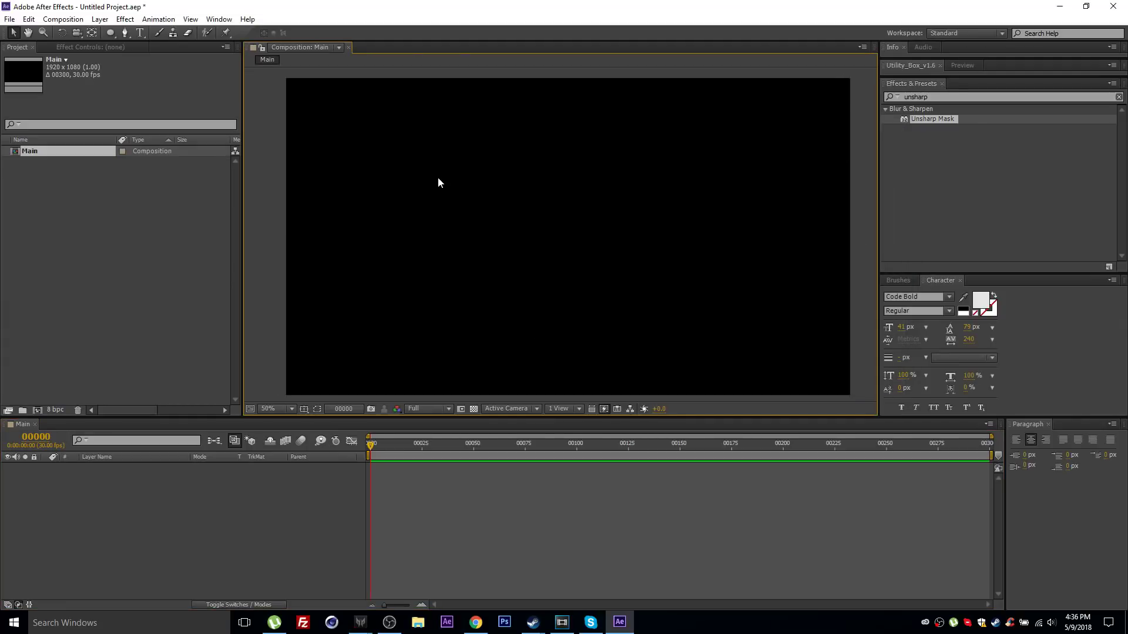
# Add a white 1920 x 1080 solid layer named Meteor to the Main composition
pyautogui.click(99, 19)
pyautogui.moveTo(129, 33)
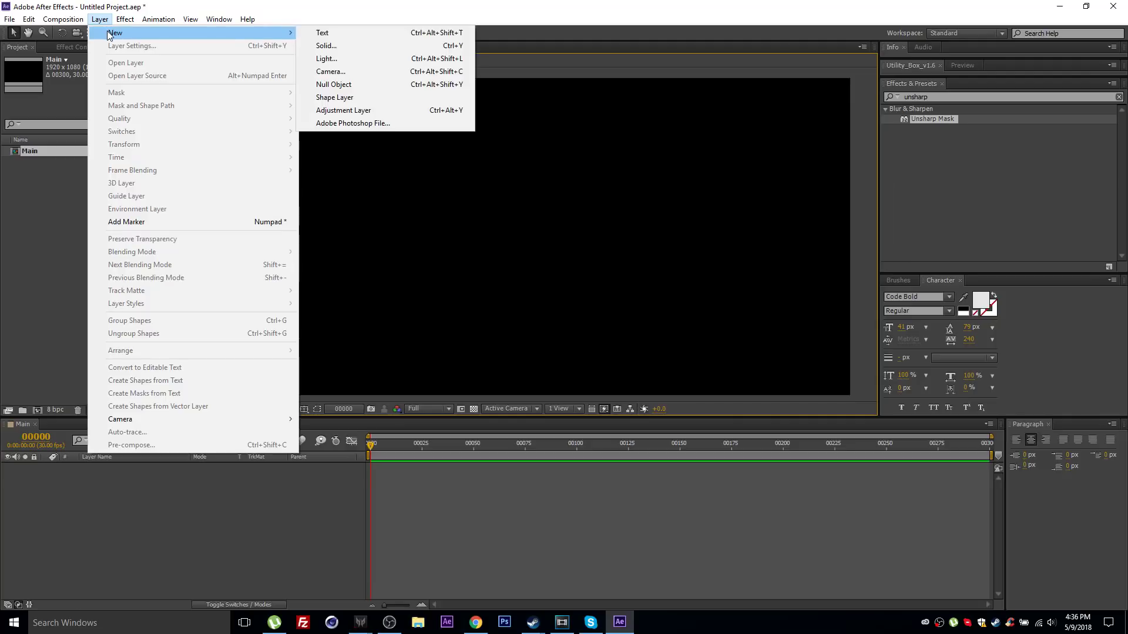
pyautogui.click(347, 47)
pyautogui.write('Meteor')
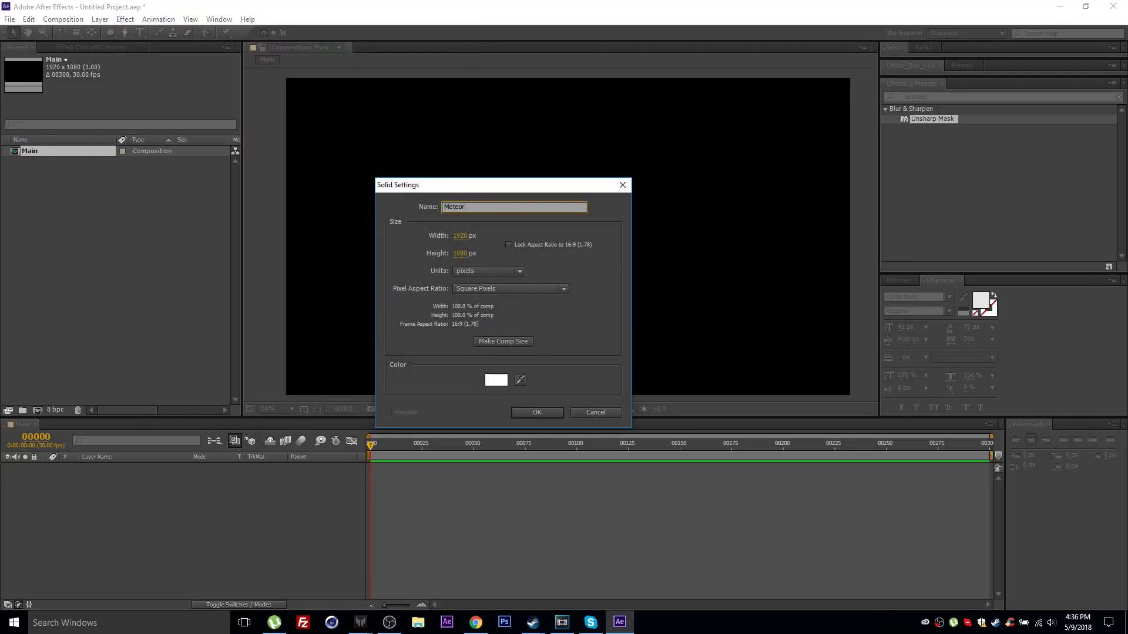
pyautogui.press('Return')
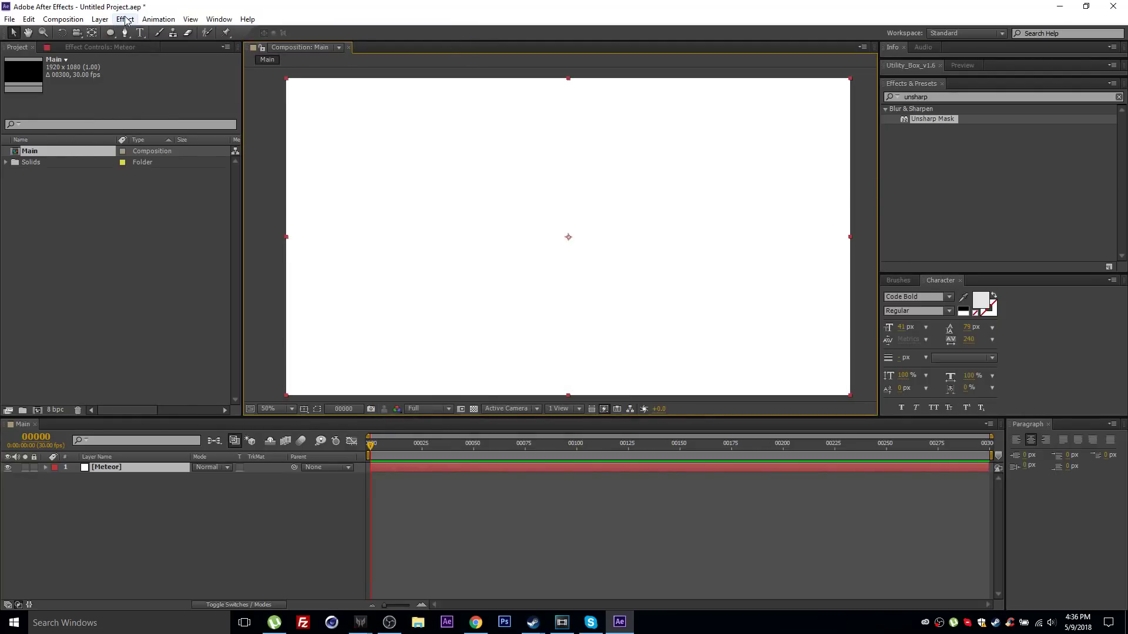
# Apply the Trapcode Particular effect to the Meteor layer and scrub the timeline to frame 171
pyautogui.click(125, 19)
pyautogui.moveTo(177, 346)
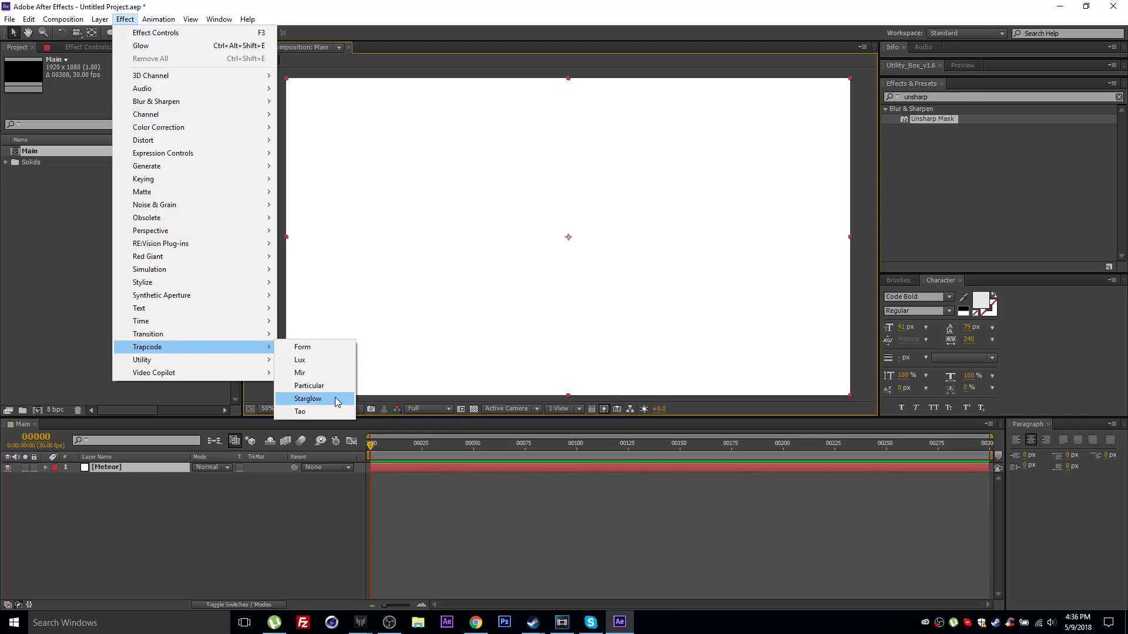
pyautogui.click(309, 385)
pyautogui.click(593, 443)
pyautogui.moveTo(606, 467); pyautogui.dragTo(723, 455)
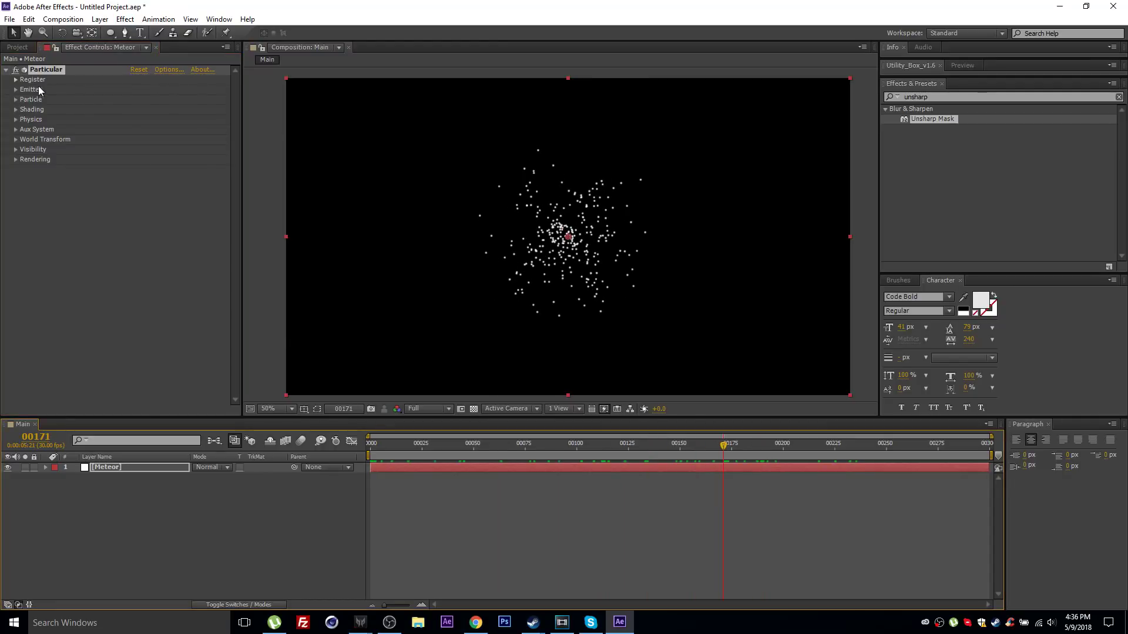
# Set Particular's emitter type to Box and its Emitter Size X to 50
pyautogui.click(16, 92)
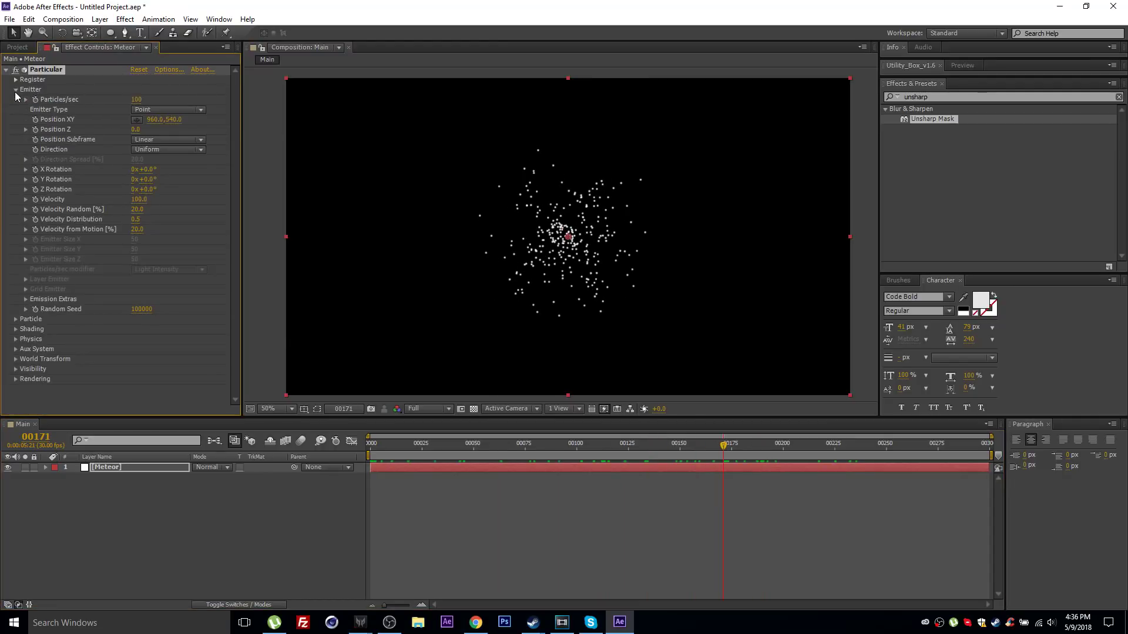
pyautogui.click(154, 109)
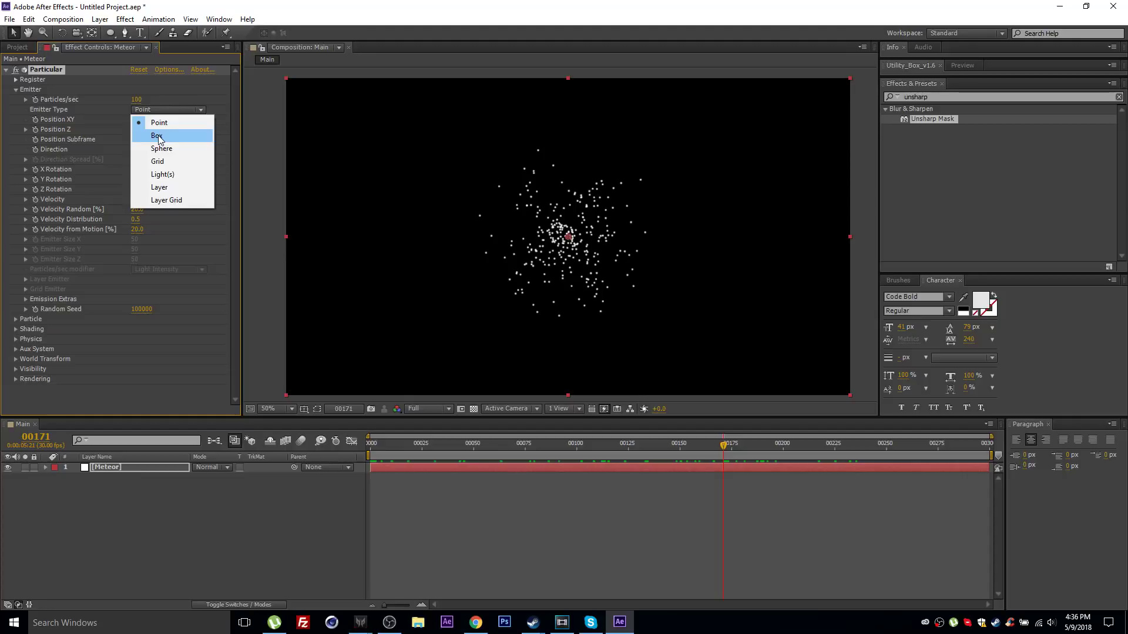
pyautogui.click(158, 136)
pyautogui.moveTo(135, 239)
pyautogui.mouseDown()
pyautogui.moveTo(718, 212)
pyautogui.moveTo(164, 224)
pyautogui.moveTo(145, 242)
pyautogui.mouseUp()
pyautogui.click(143, 239)
pyautogui.write('50')
pyautogui.press('Return')
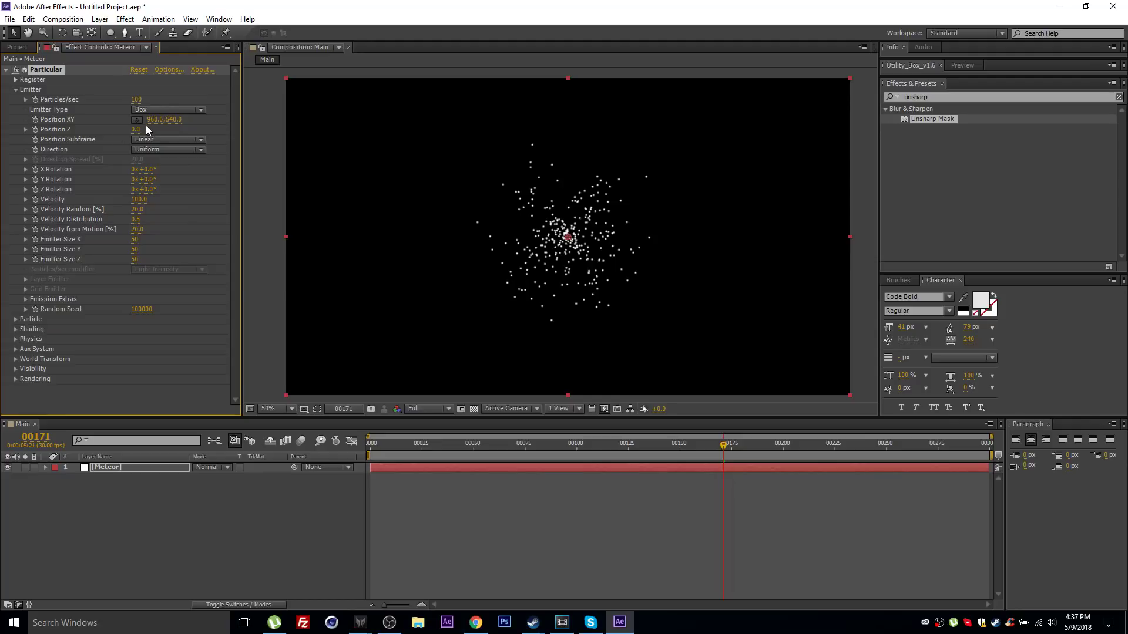
# Set the emitter direction to Directional with a Y Rotation of 90°, and scrub to frame 198 to check it
pyautogui.click(135, 150)
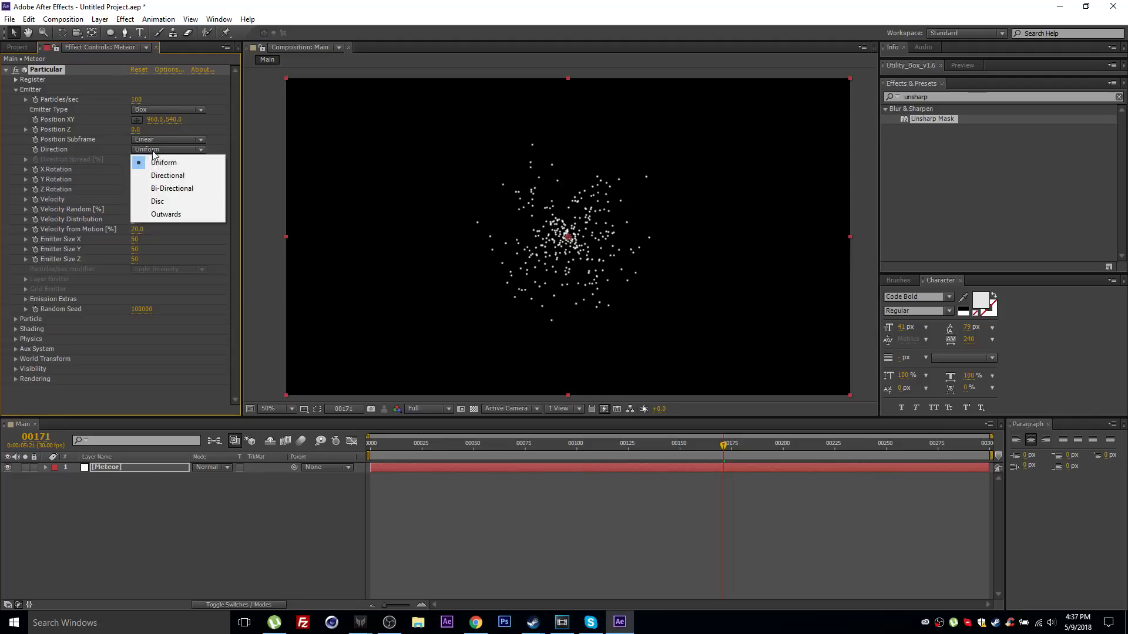
pyautogui.click(163, 173)
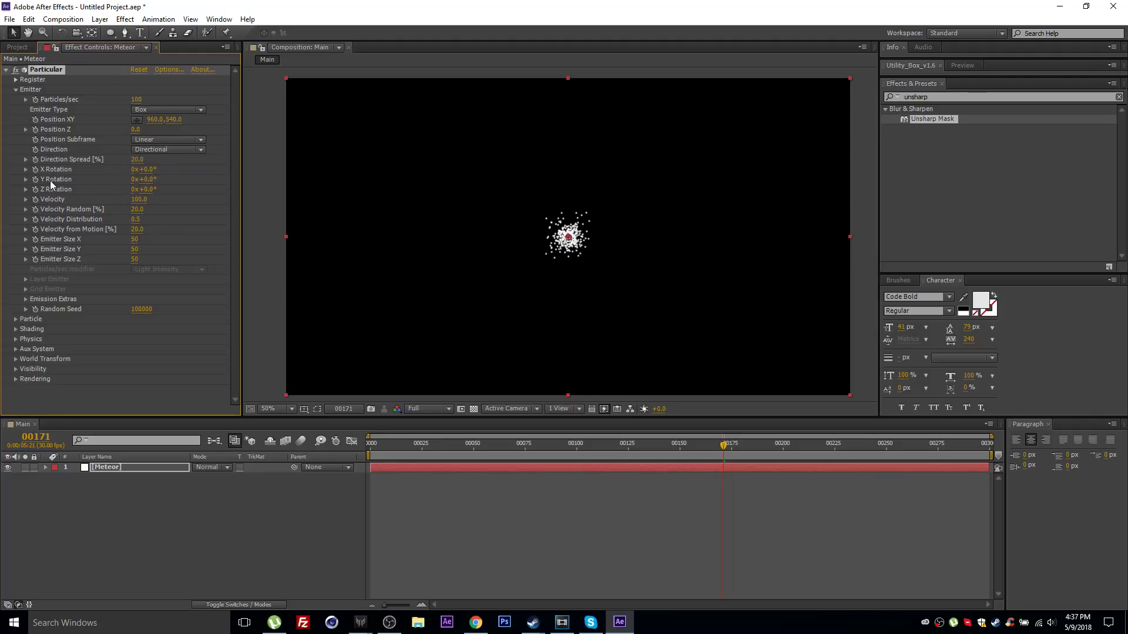
pyautogui.click(148, 179)
pyautogui.write('90')
pyautogui.press('Return')
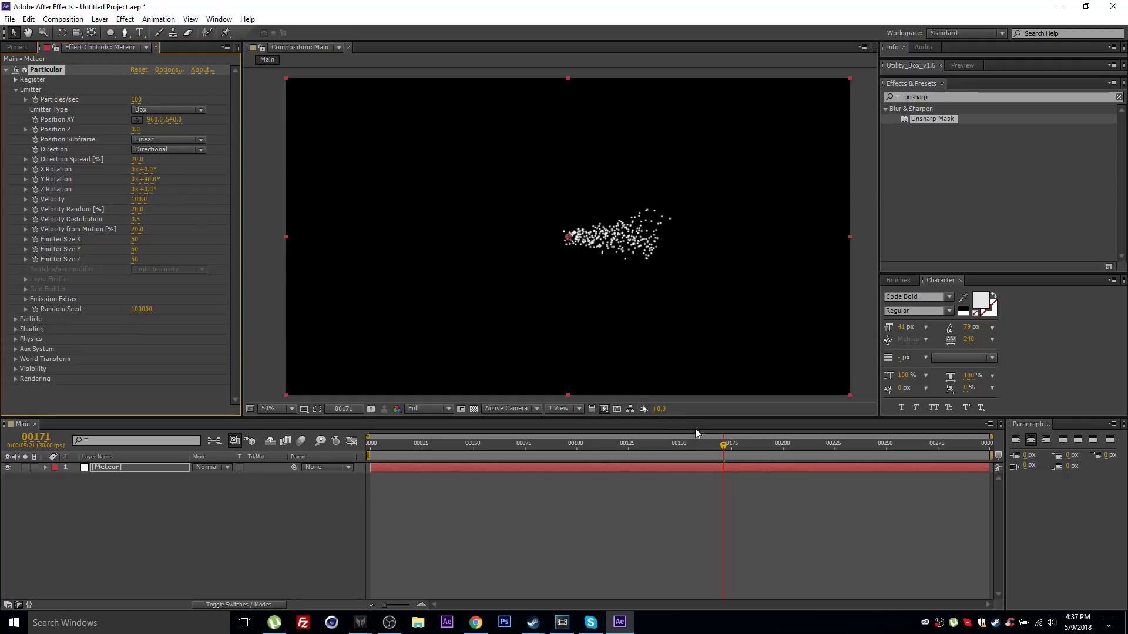
pyautogui.moveTo(548, 450); pyautogui.dragTo(779, 446)
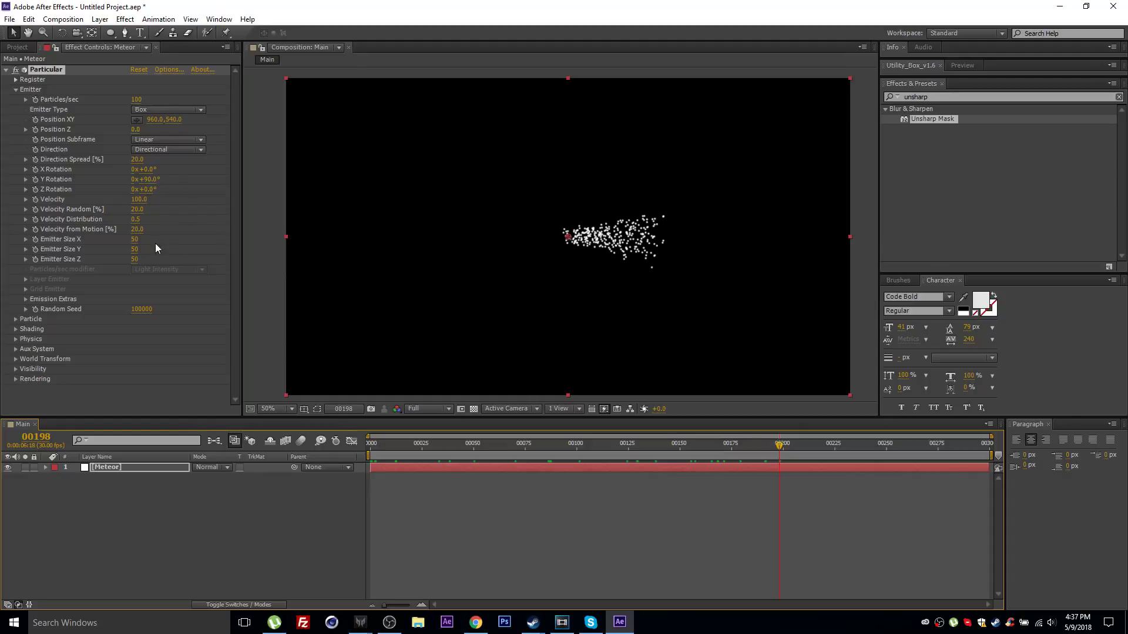
# Set the emitter size to 215 in X, 2782 in Z and 0 in Y
pyautogui.moveTo(136, 239); pyautogui.dragTo(235, 235)
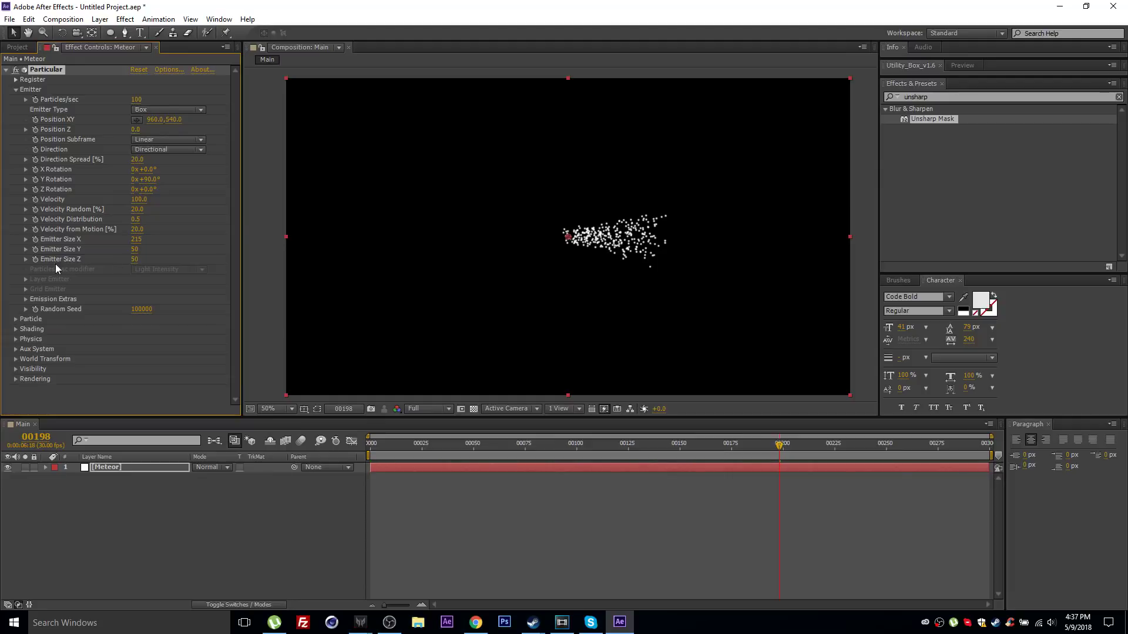
pyautogui.moveTo(135, 259); pyautogui.dragTo(1010, 223)
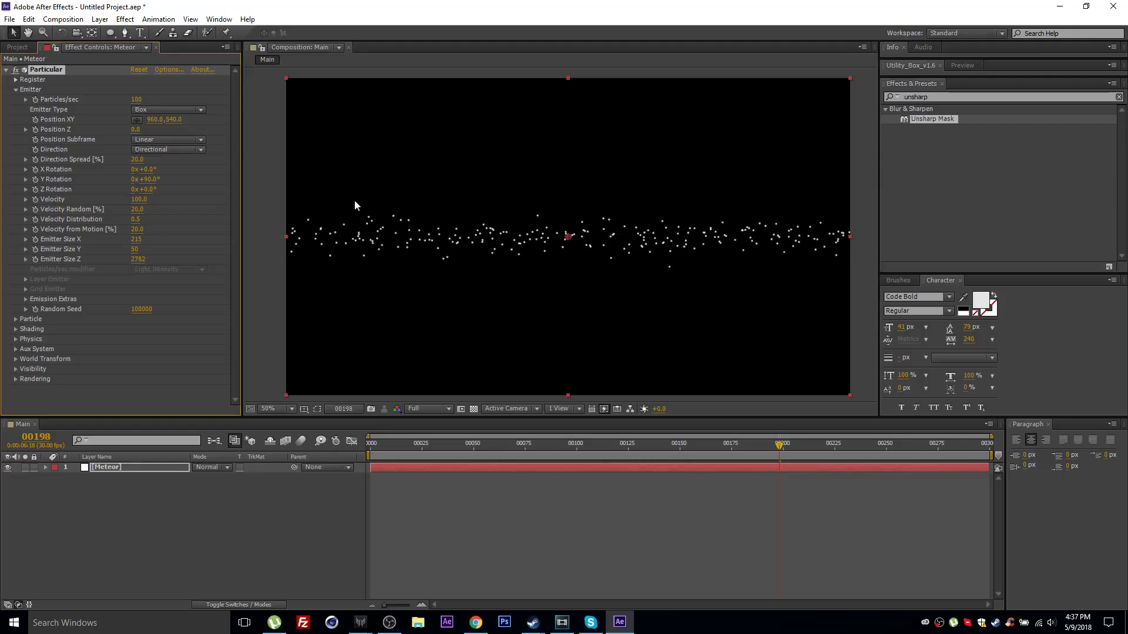
pyautogui.click(135, 249)
pyautogui.write('0')
pyautogui.press('Return')
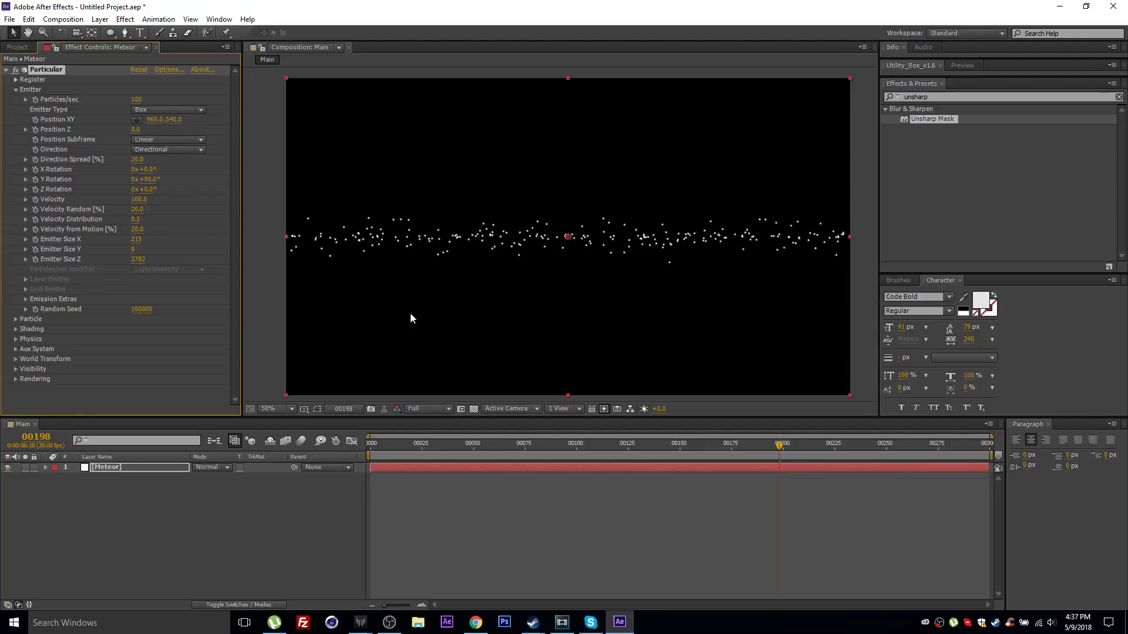
# Set Particular's physics Gravity to 45 and scrub to frame 209 to check the falling particles
pyautogui.click(16, 339)
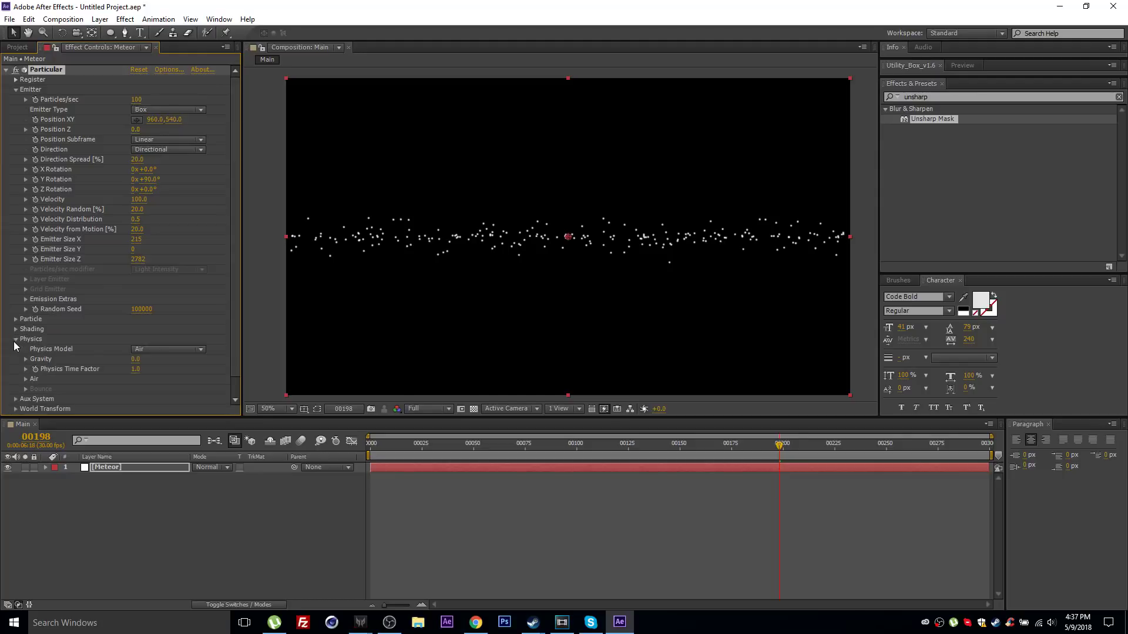
pyautogui.click(135, 359)
pyautogui.write('45')
pyautogui.press('Return')
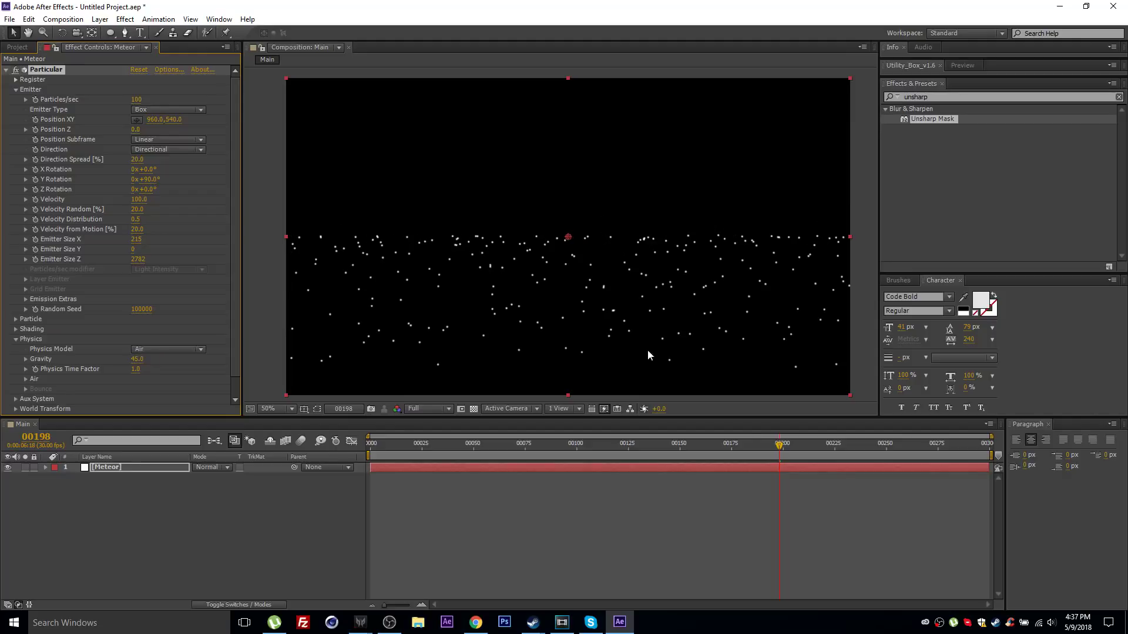
pyautogui.moveTo(782, 452)
pyautogui.mouseDown()
pyautogui.moveTo(468, 447)
pyautogui.moveTo(675, 457)
pyautogui.moveTo(802, 448)
pyautogui.mouseUp()
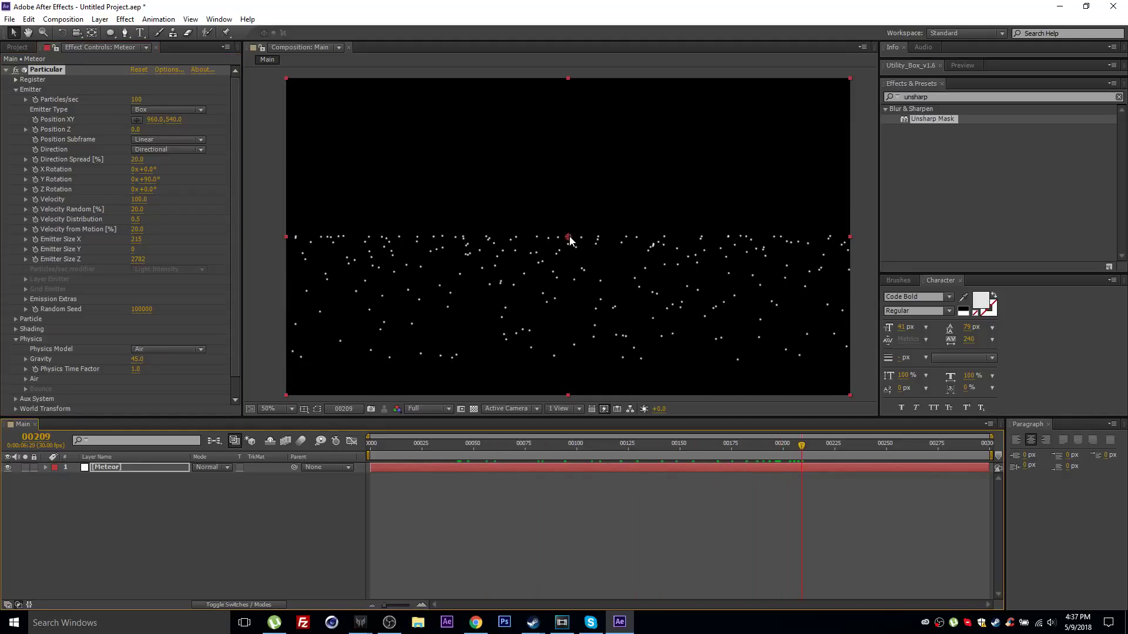
# Move the emitter above the top of the frame, to about 864, -304
pyautogui.moveTo(569, 236); pyautogui.dragTo(518, 80)
pyautogui.scroll(-4, 541, 206)
pyautogui.moveTo(562, 220); pyautogui.dragTo(544, 198)
pyautogui.scroll(4, 600, 232)
pyautogui.moveTo(588, 241); pyautogui.dragTo(550, 117)
# Set the emitter's Pre Run to 100 under Emission Extras and scrub from the start to frame 148
pyautogui.click(26, 299)
pyautogui.moveTo(134, 312); pyautogui.dragTo(368, 305)
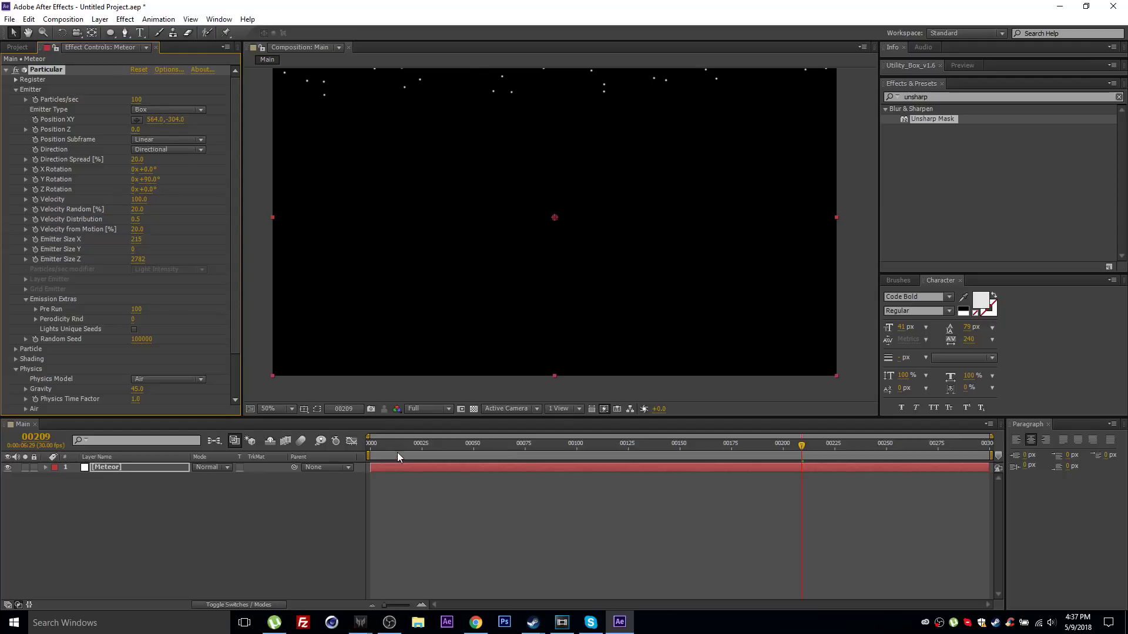
pyautogui.press('Home')
pyautogui.moveTo(374, 445); pyautogui.dragTo(675, 444)
# Set the particle Life to 10 seconds and scrub back to frame 71
pyautogui.click(15, 349)
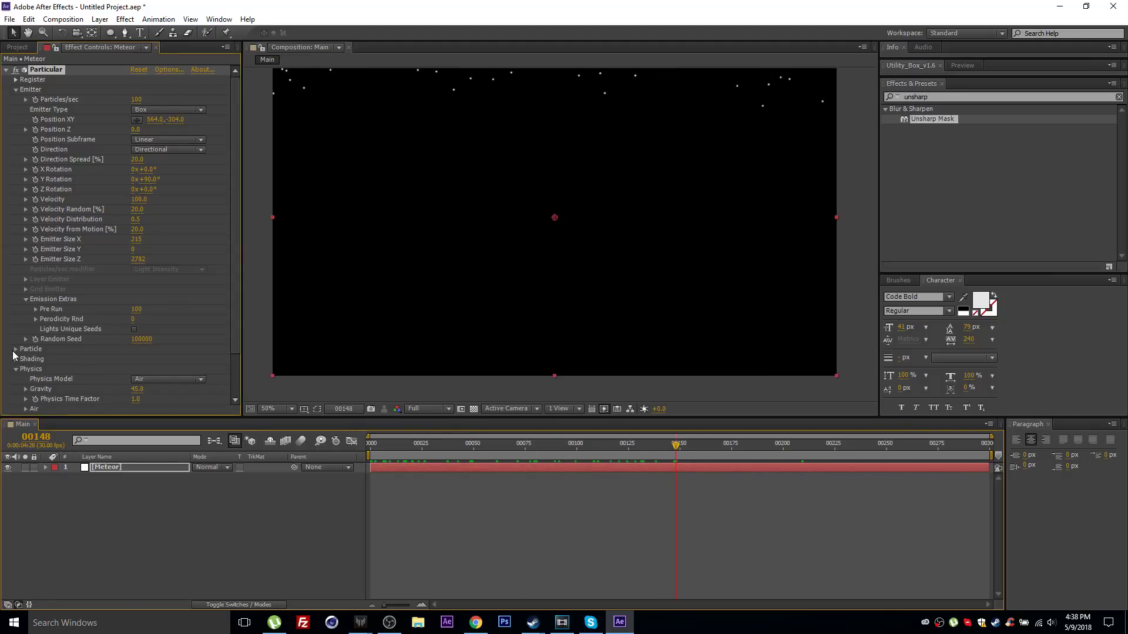
pyautogui.scroll(-3, 38, 337)
pyautogui.moveTo(135, 226); pyautogui.dragTo(297, 206)
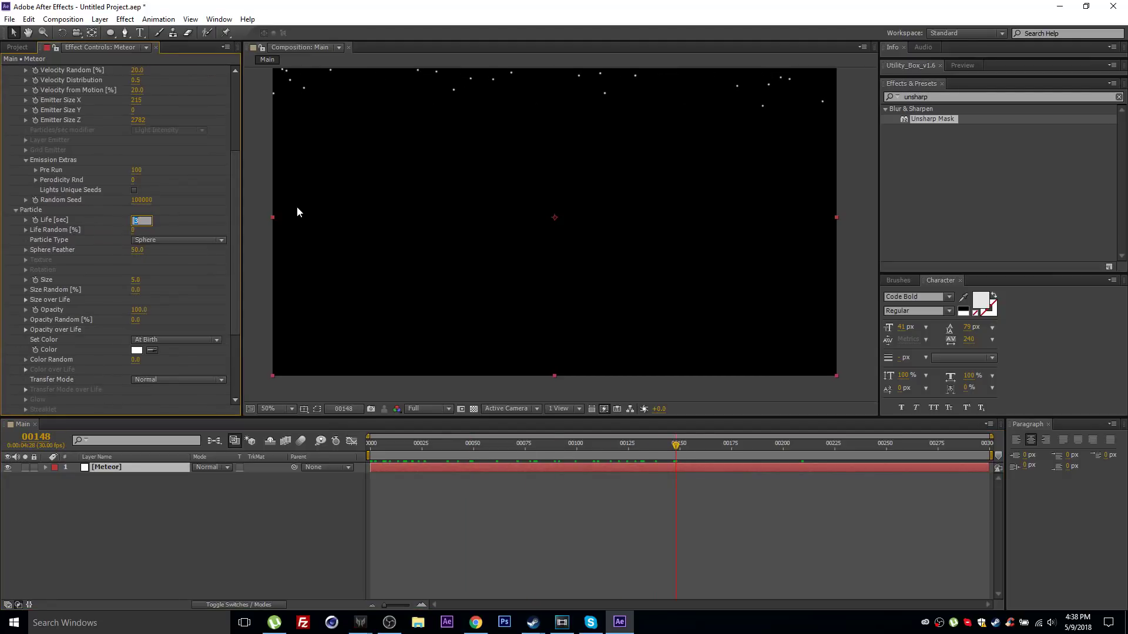
pyautogui.moveTo(603, 451); pyautogui.dragTo(517, 446)
# Set the emitter's Velocity Random to 33% and play back the animation to check the particle motion
pyautogui.scroll(5, 172, 253)
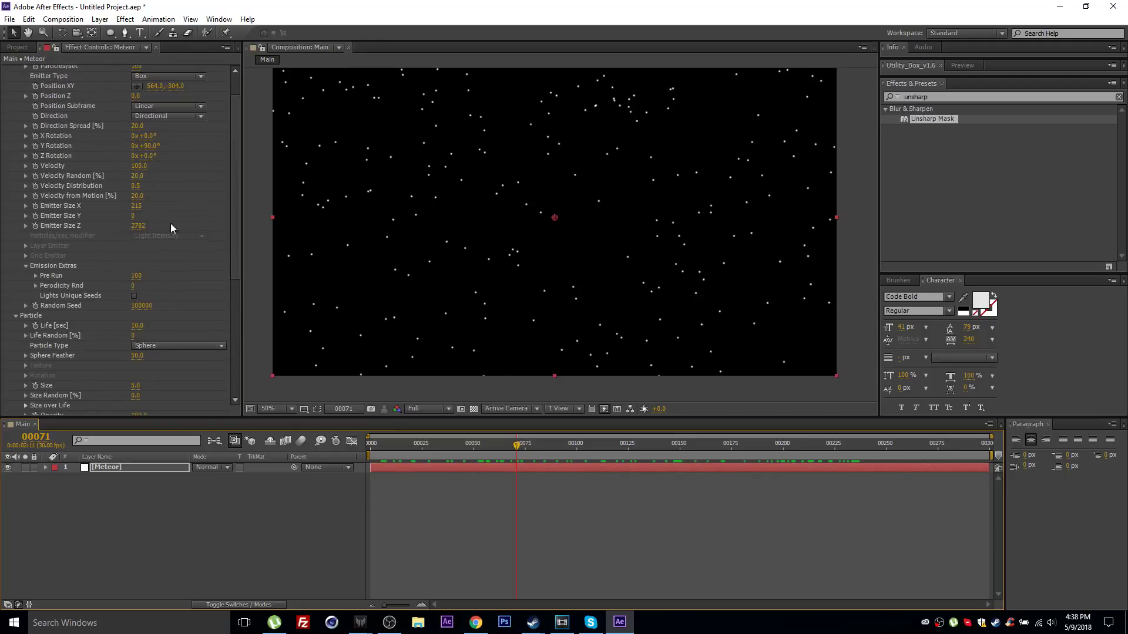
pyautogui.moveTo(139, 176); pyautogui.dragTo(148, 178)
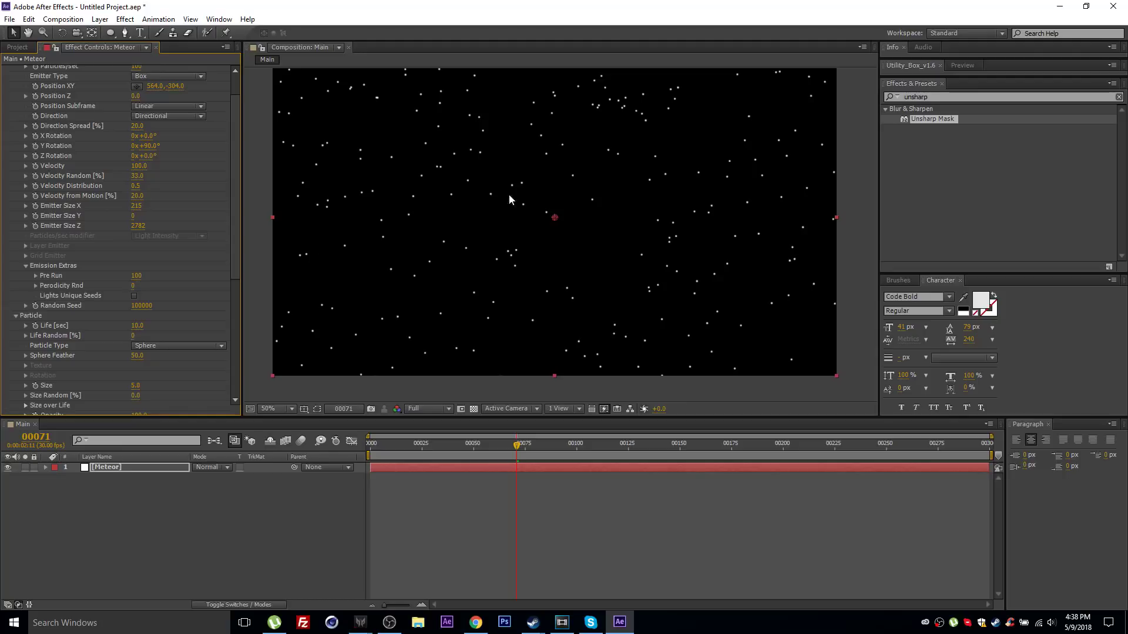
pyautogui.press('space')
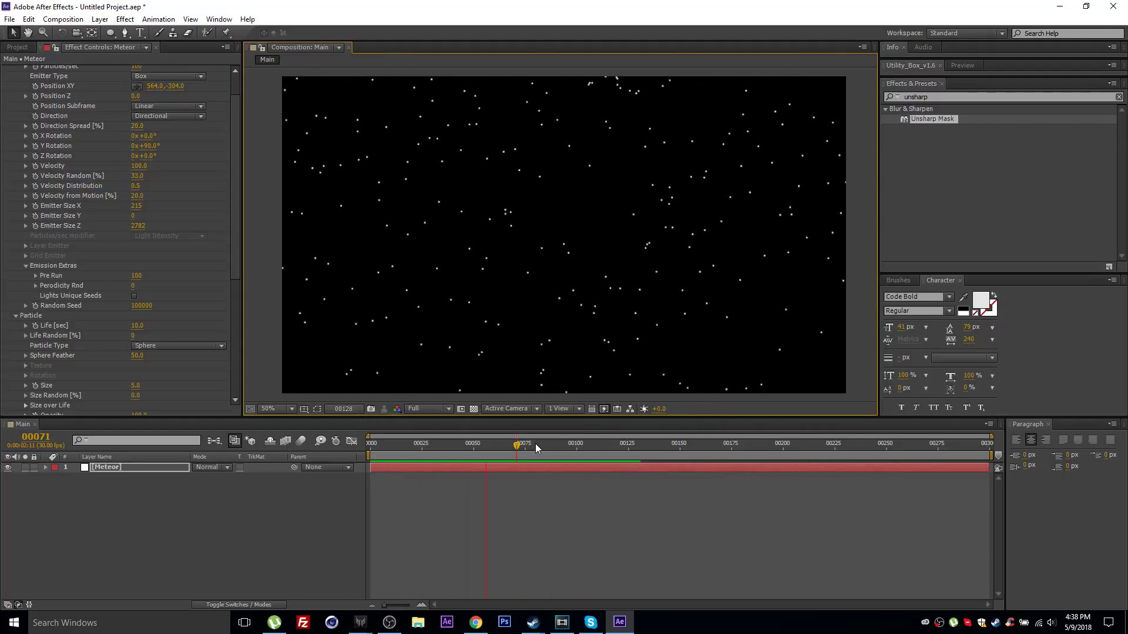
pyautogui.press('space')
pyautogui.moveTo(526, 446)
pyautogui.mouseDown()
pyautogui.moveTo(562, 446)
pyautogui.moveTo(508, 448)
pyautogui.mouseUp()
# Reduce the emitter's Particles/sec to 15
pyautogui.scroll(-3, 178, 269)
pyautogui.scroll(-2, 176, 265)
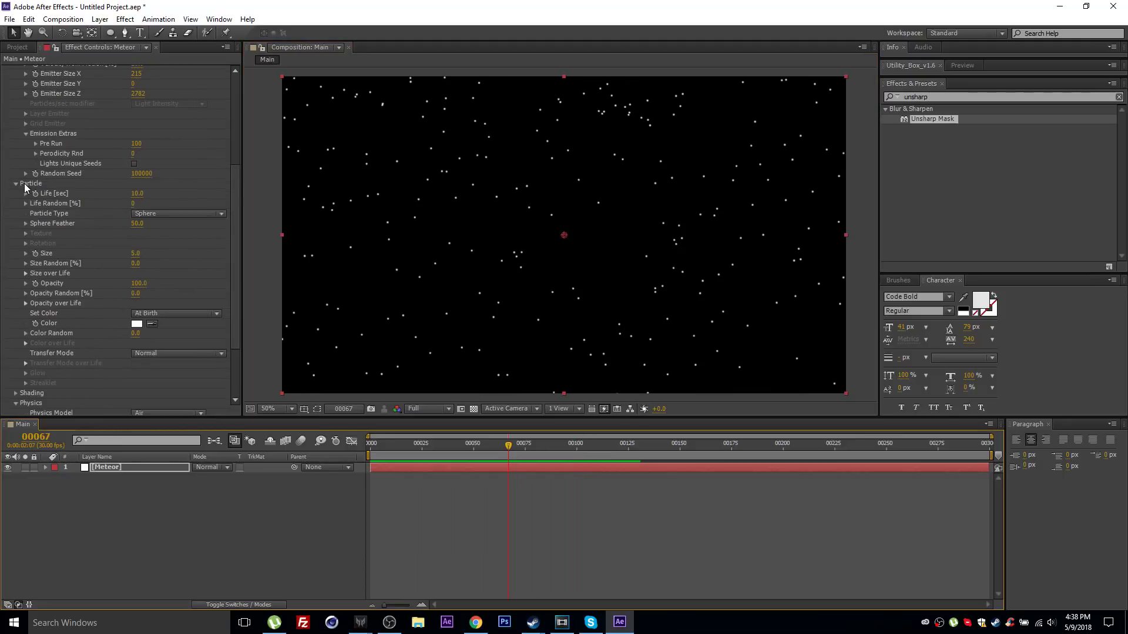
pyautogui.scroll(-2, 127, 199)
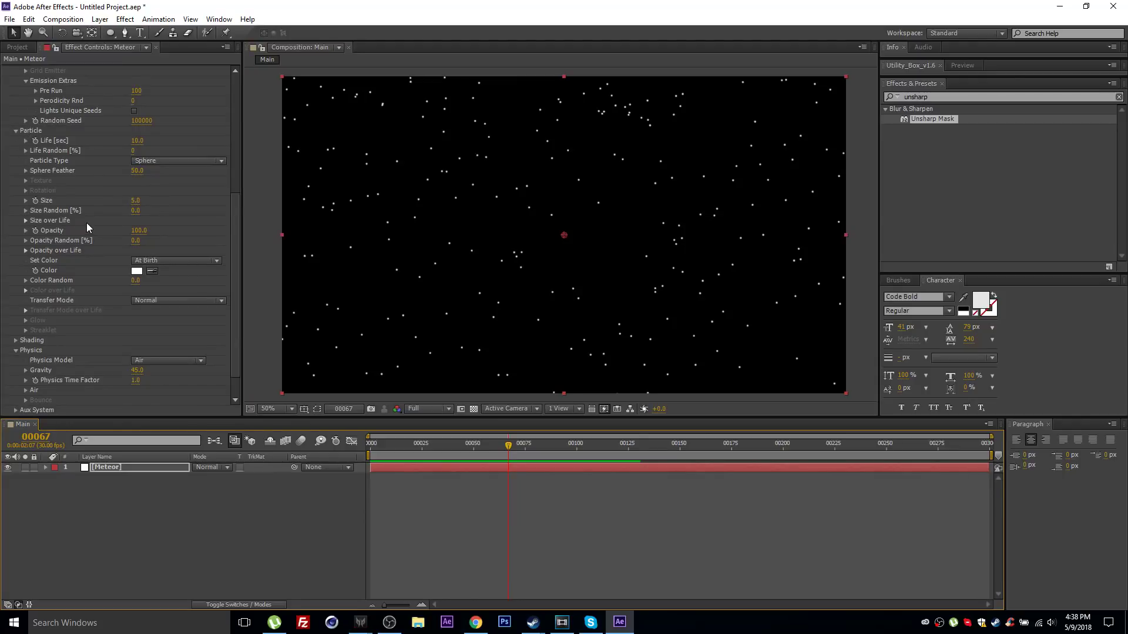
pyautogui.scroll(-1, 82, 220)
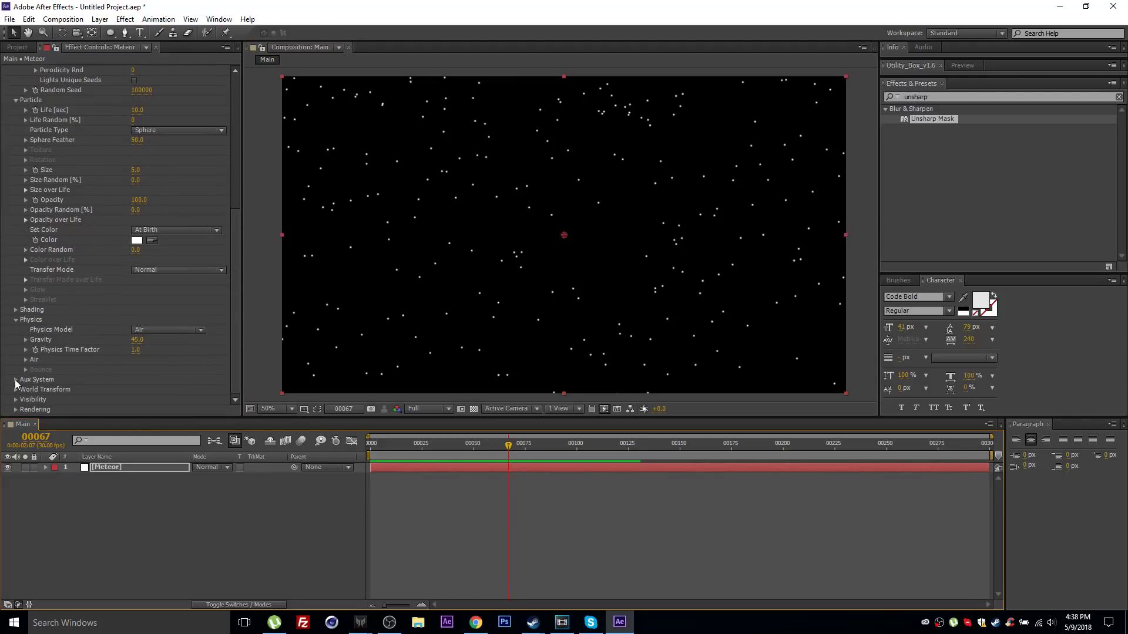
pyautogui.scroll(9, 97, 297)
pyautogui.click(136, 99)
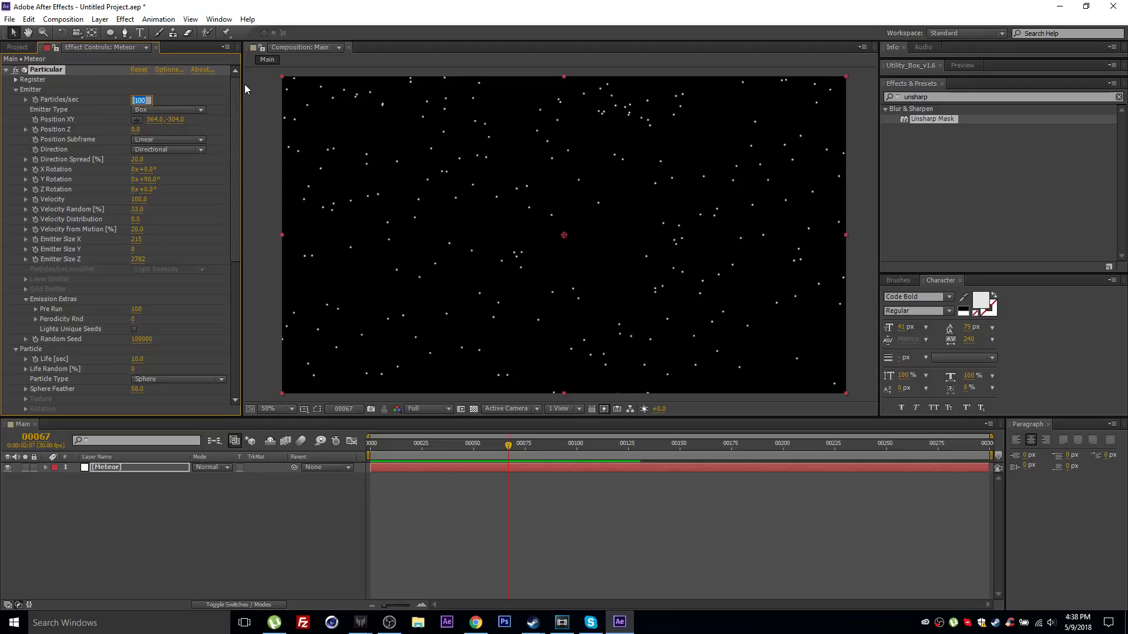
pyautogui.write('15')
pyautogui.press('Return')
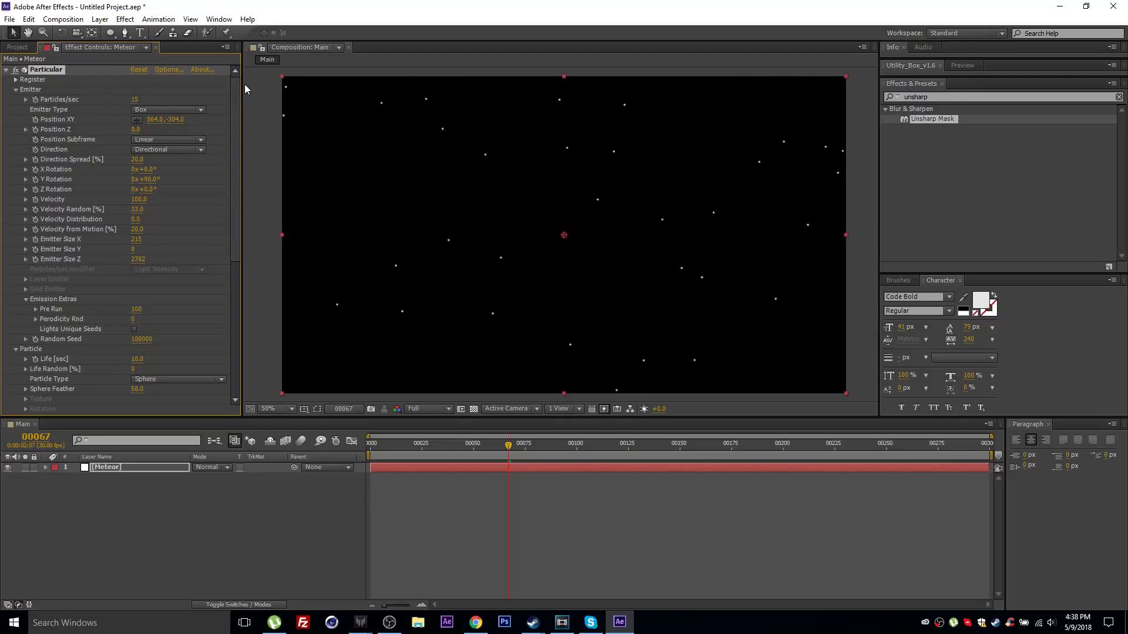
# Set the Aux System's Emit option to Continously so the particles leave trails
pyautogui.scroll(-8, 171, 258)
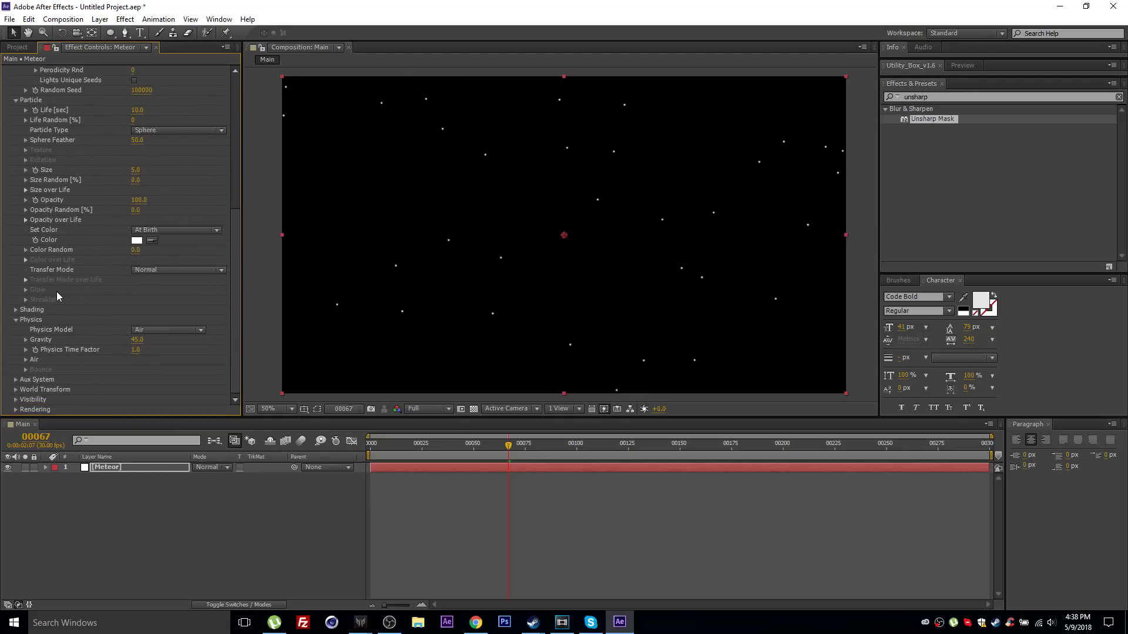
pyautogui.click(16, 379)
pyautogui.scroll(-8, 157, 175)
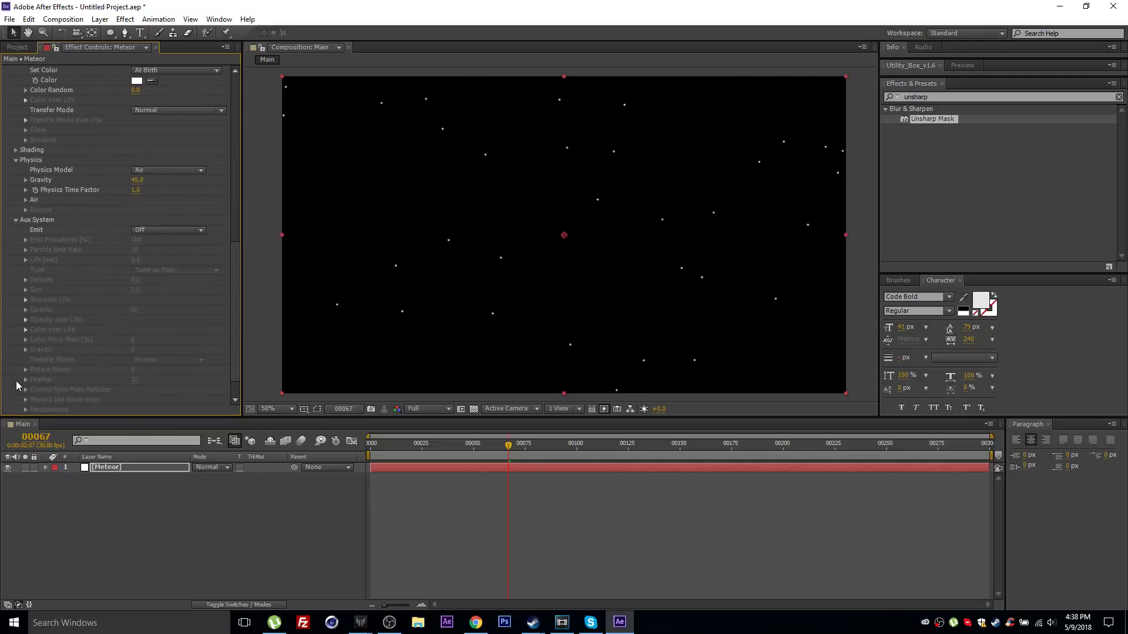
pyautogui.click(149, 231)
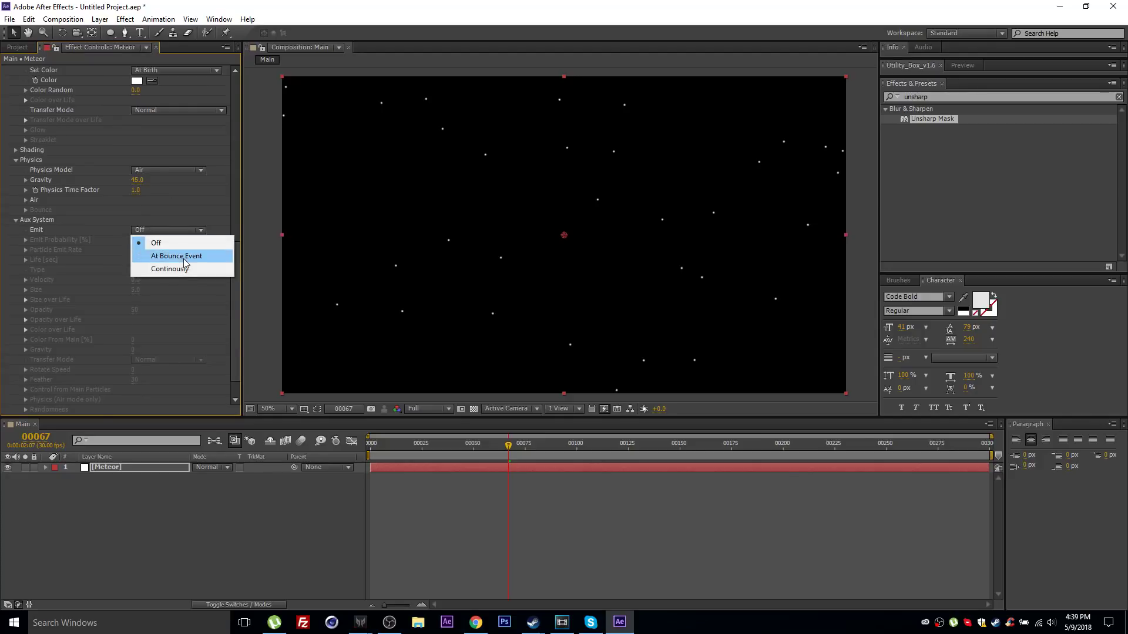
pyautogui.click(151, 269)
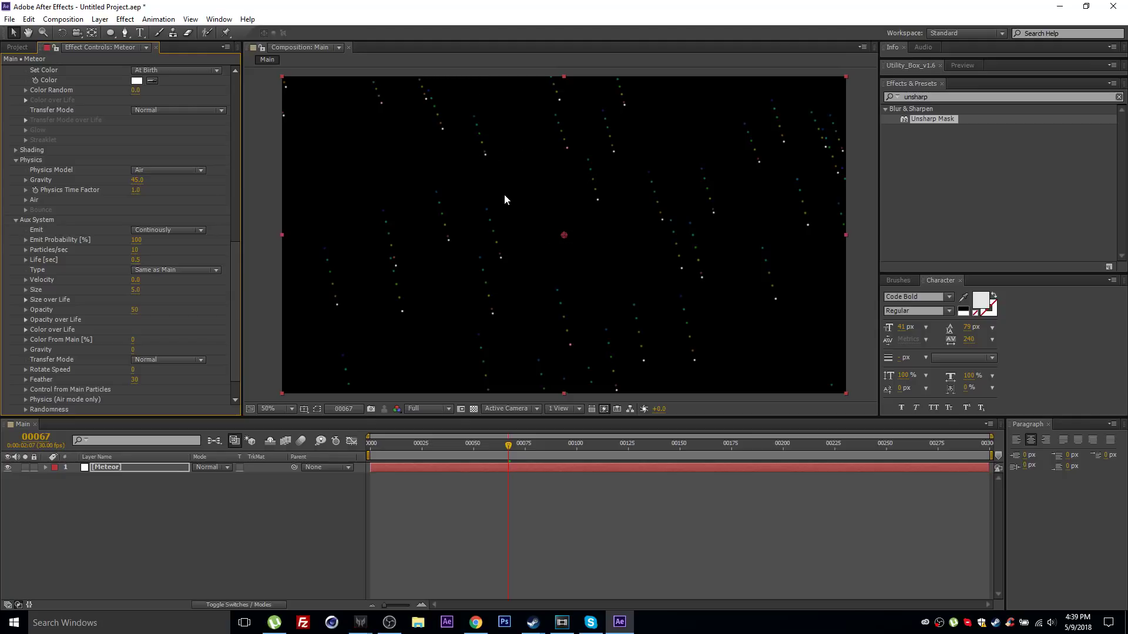
# Reduce the main particle Size to hide the white particles at the heads of the trails
pyautogui.scroll(10, 151, 311)
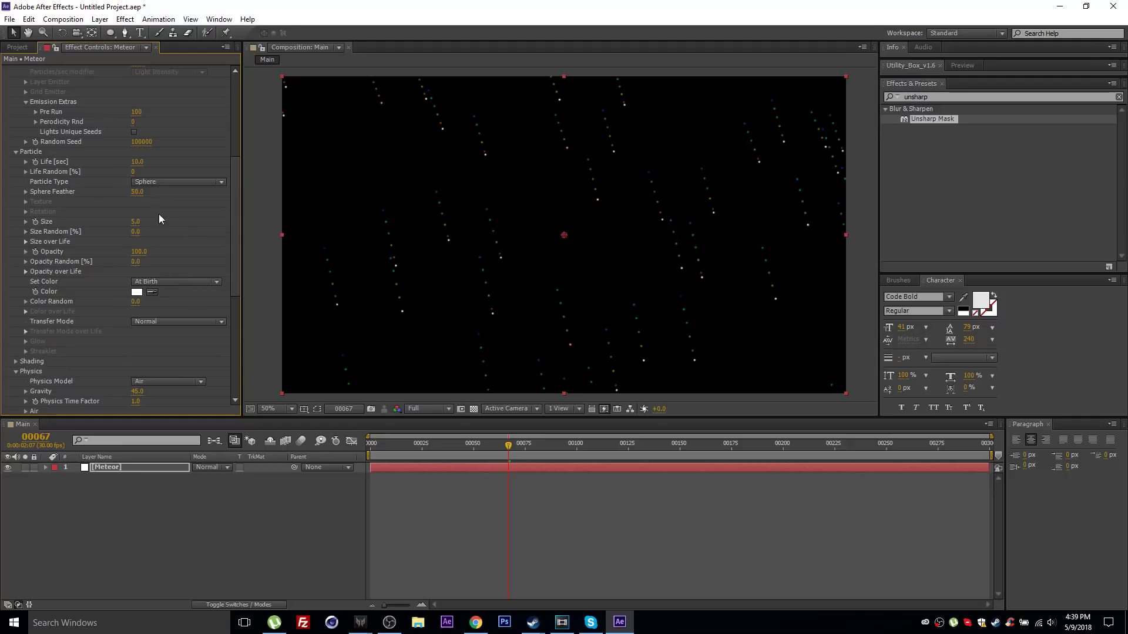
pyautogui.click(135, 221)
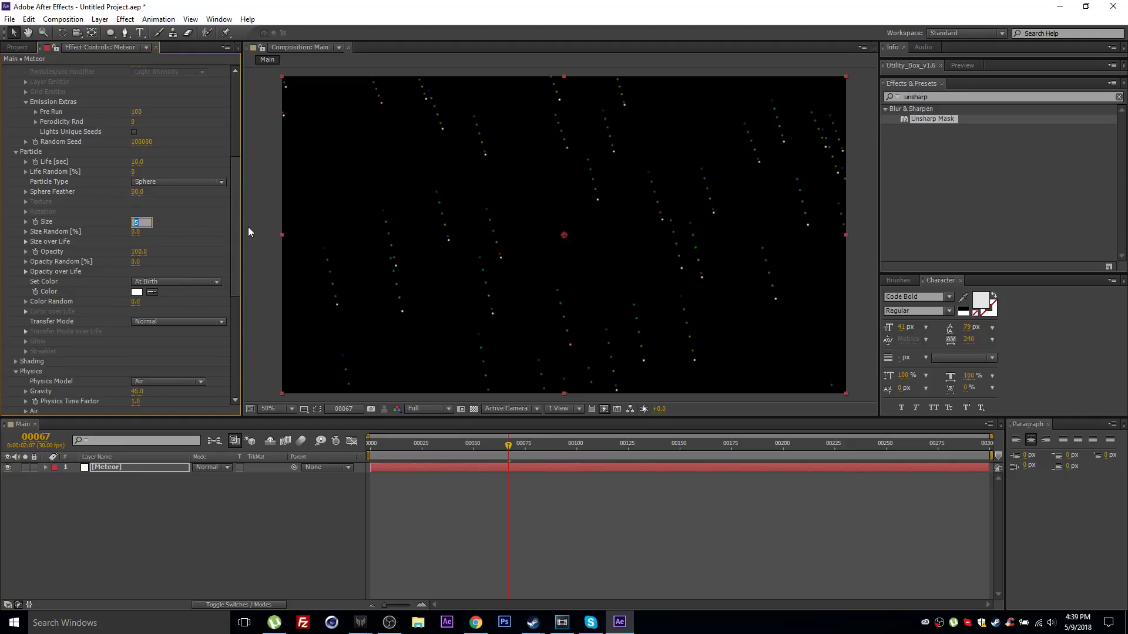
pyautogui.press('Return')
# Set the Aux System's Life to 3 seconds
pyautogui.scroll(-6, 90, 243)
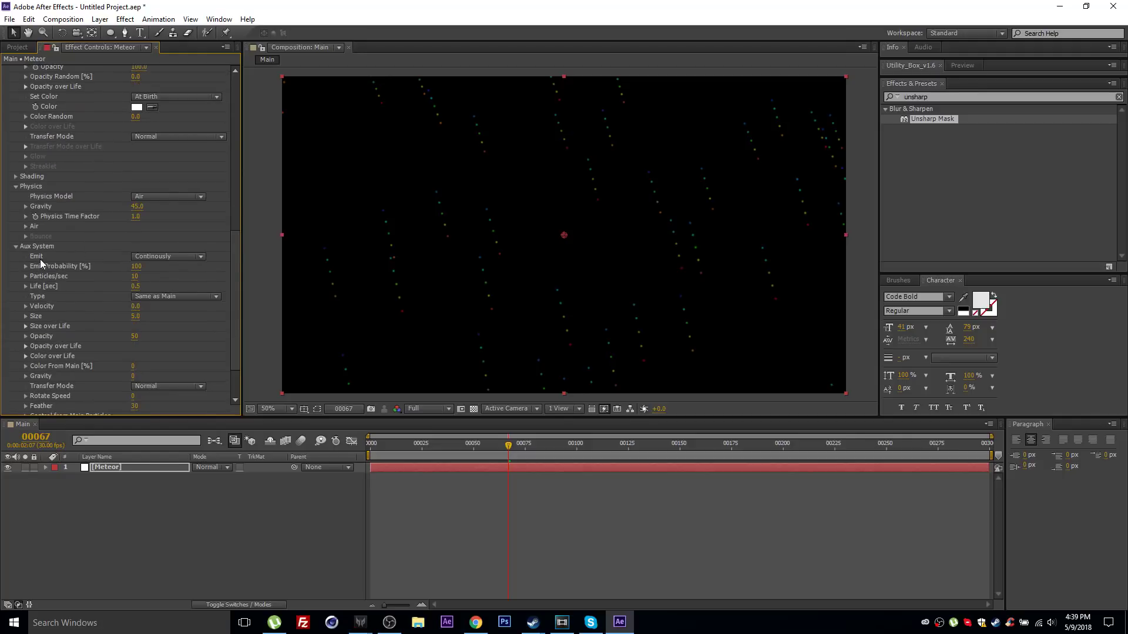
pyautogui.scroll(-2, 41, 263)
pyautogui.click(136, 233)
pyautogui.write('3')
pyautogui.press('Return')
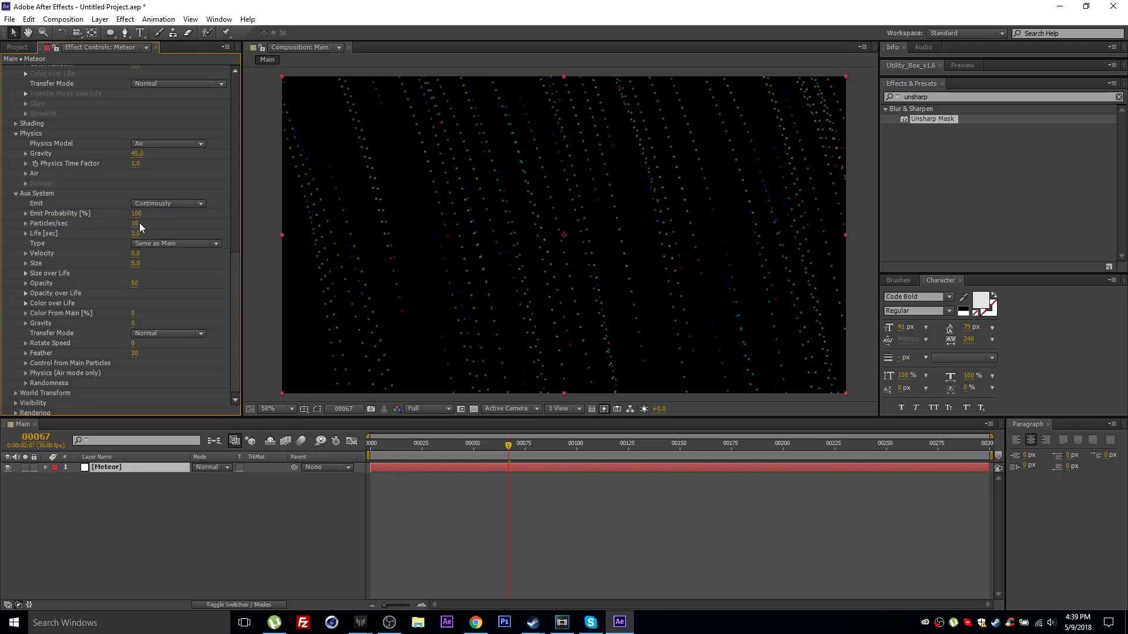
# Raise the Aux System's Particles/sec to 61 and set its particle Type to Cloudlet
pyautogui.moveTo(136, 223); pyautogui.dragTo(140, 223)
pyautogui.moveTo(144, 224); pyautogui.dragTo(157, 224)
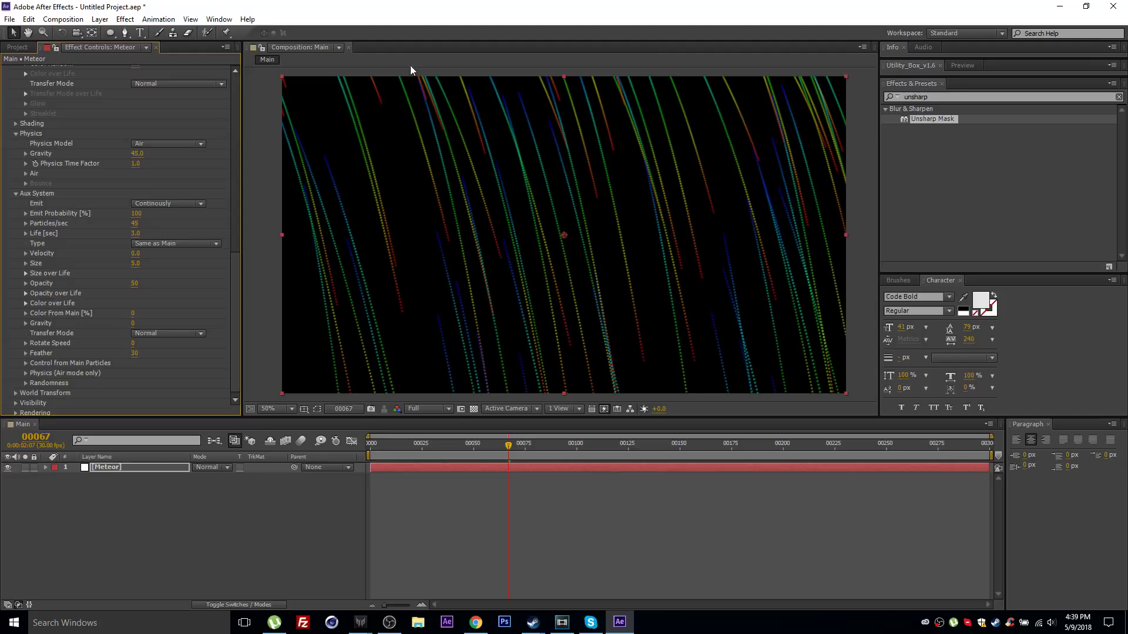
pyautogui.moveTo(142, 223); pyautogui.dragTo(150, 223)
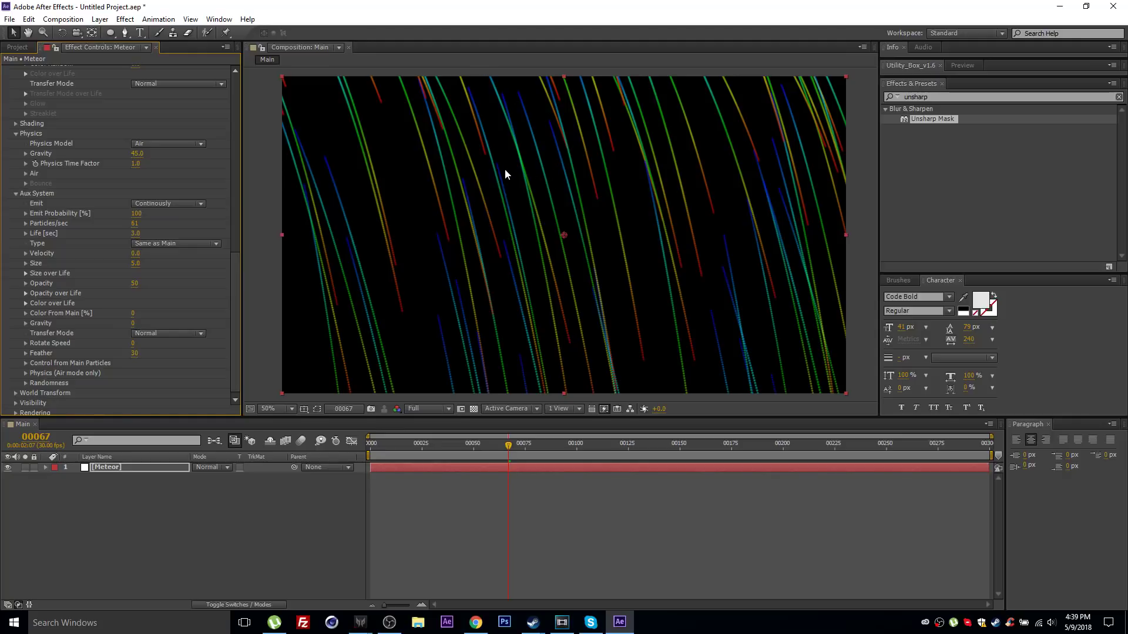
pyautogui.click(171, 246)
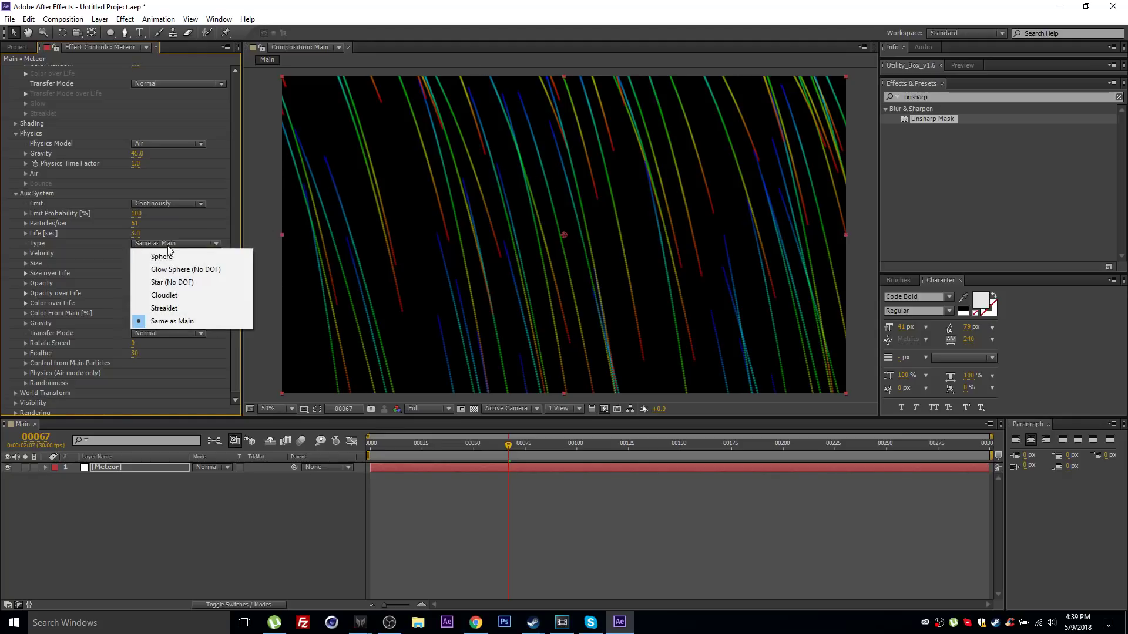
pyautogui.click(183, 296)
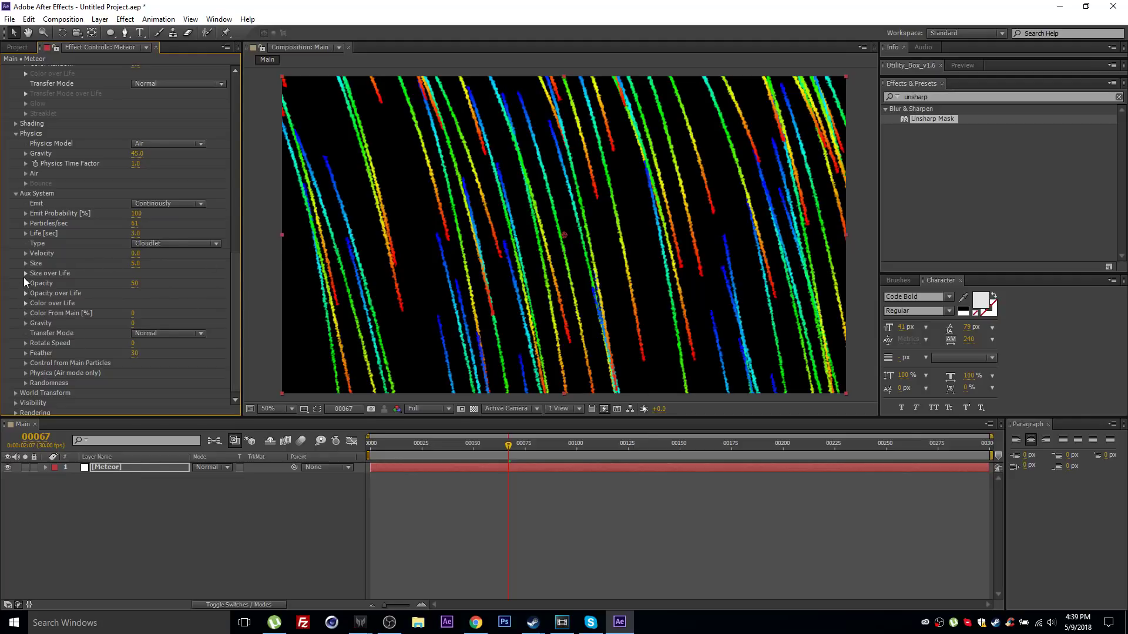
# Reduce the main emitter's Particles/sec to 5
pyautogui.scroll(10, 189, 256)
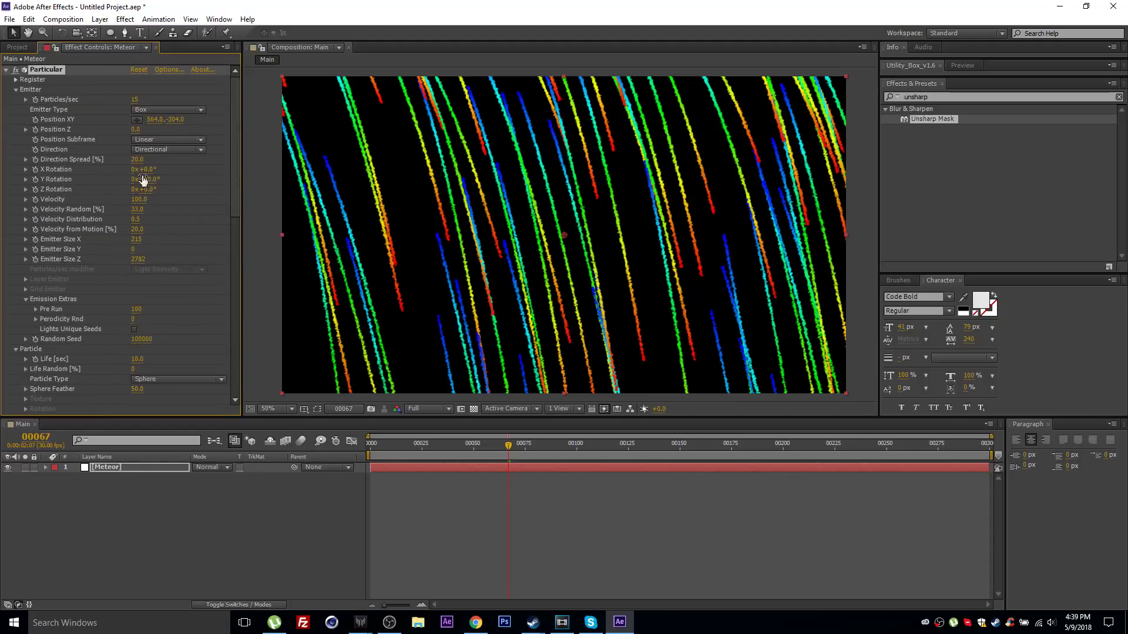
pyautogui.click(135, 99)
pyautogui.write('5')
pyautogui.press('Return')
# Apply the linear falling ramp preset to the Aux System's Opacity over Life graph so the trails fade out
pyautogui.scroll(-10, 87, 244)
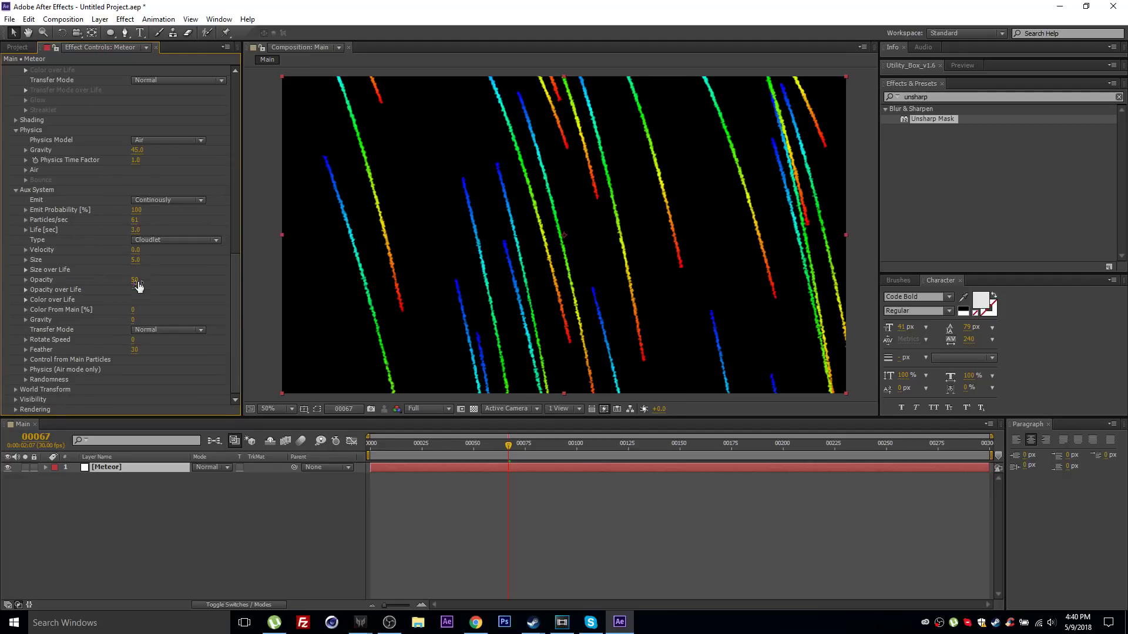
pyautogui.click(26, 290)
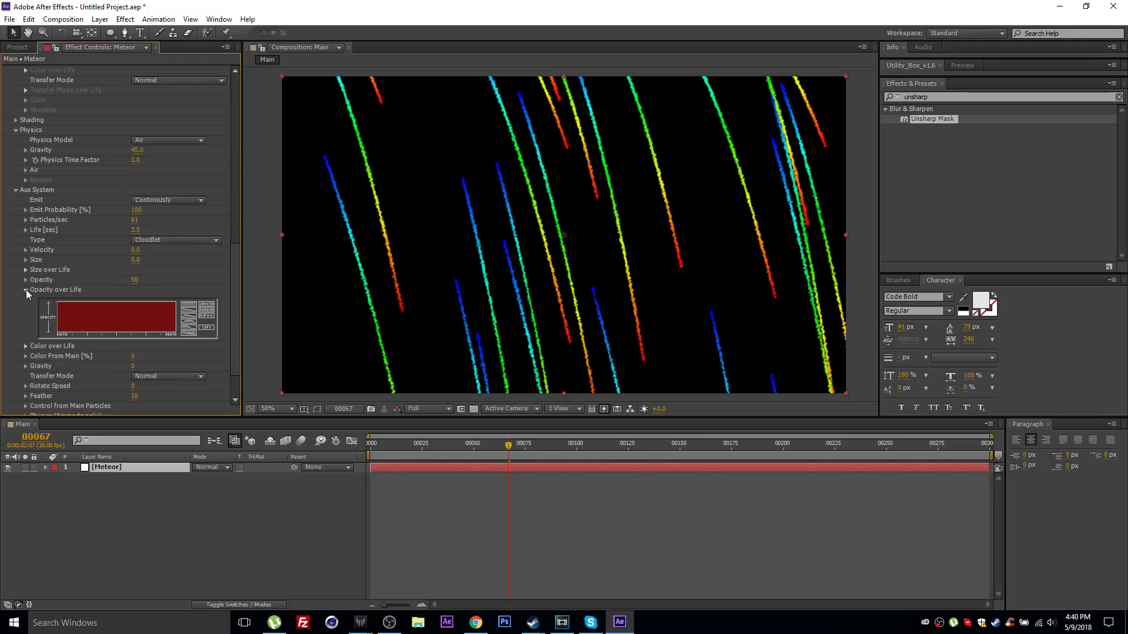
pyautogui.click(188, 313)
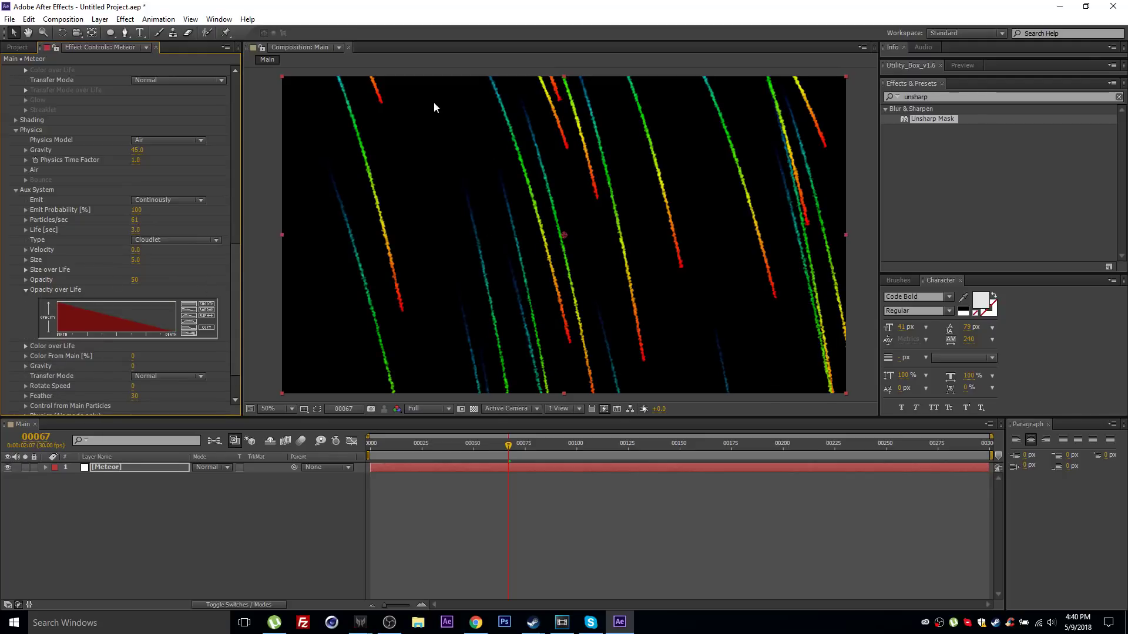
pyautogui.click(26, 291)
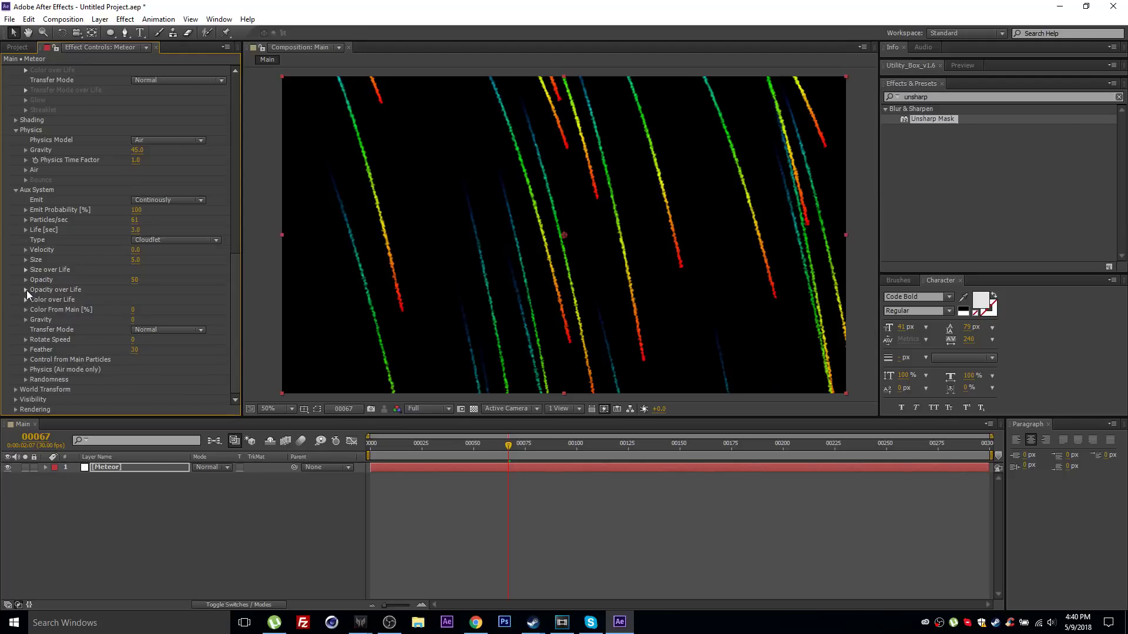
# Set the Aux System's particle Size to 12
pyautogui.click(135, 260)
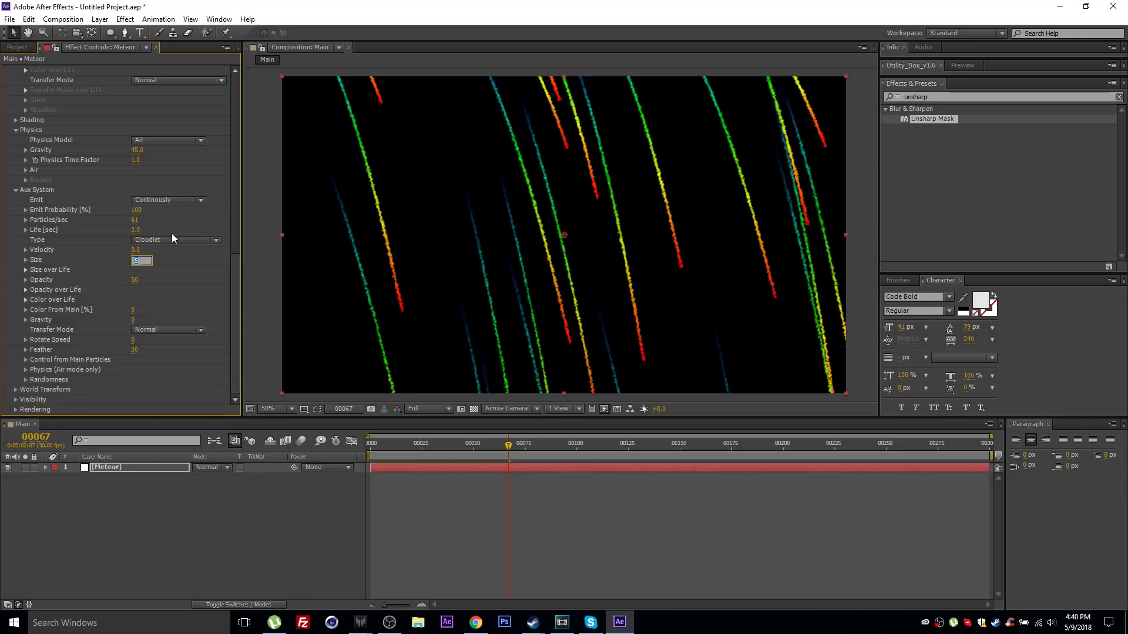
pyautogui.write('12')
pyautogui.press('Return')
pyautogui.moveTo(460, 236); pyautogui.dragTo(433, 211)
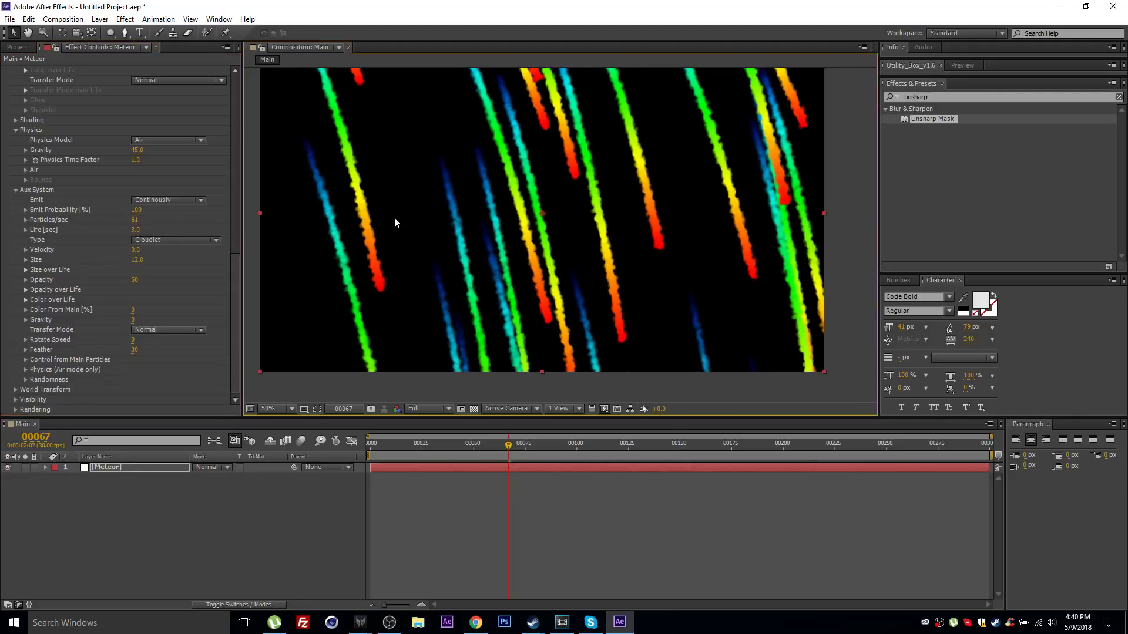
# Draw a short rising slope at the start of the Aux System's Size over Life graph to taper the trail tips
pyautogui.click(26, 270)
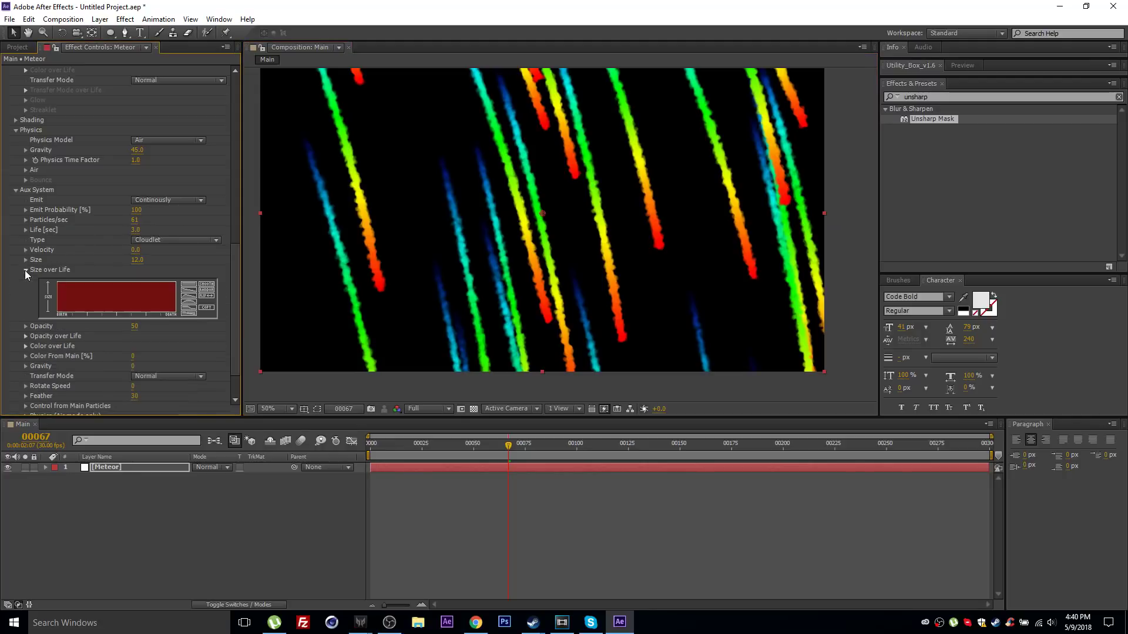
pyautogui.scroll(2, 499, 272)
pyautogui.moveTo(551, 226); pyautogui.dragTo(727, 192)
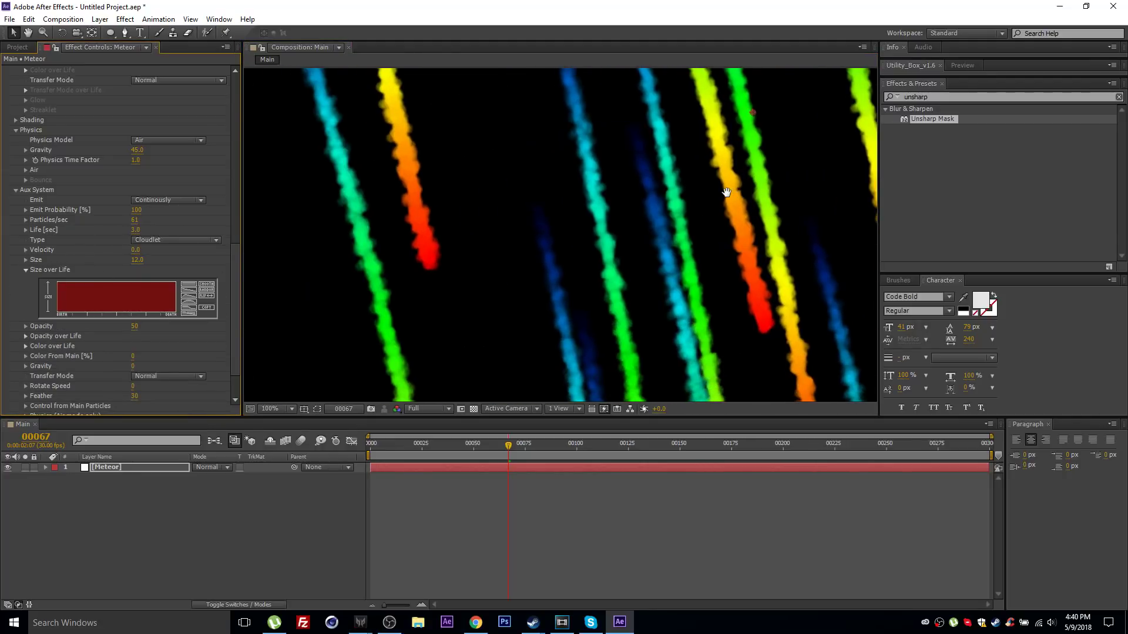
pyautogui.scroll(-2, 727, 193)
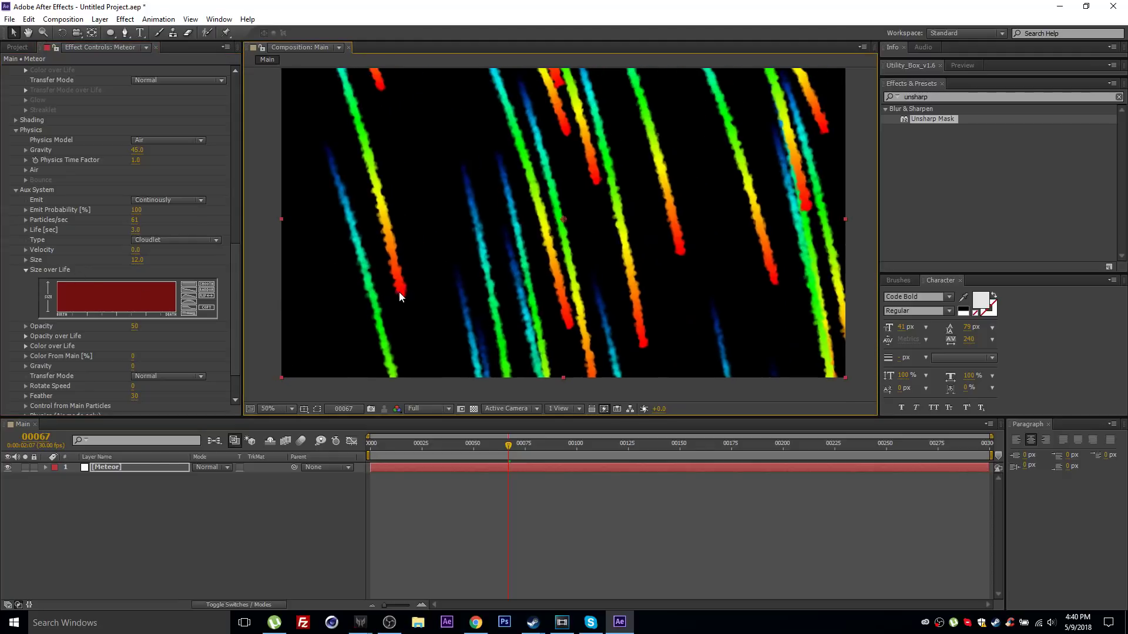
pyautogui.moveTo(57, 294); pyautogui.dragTo(86, 276)
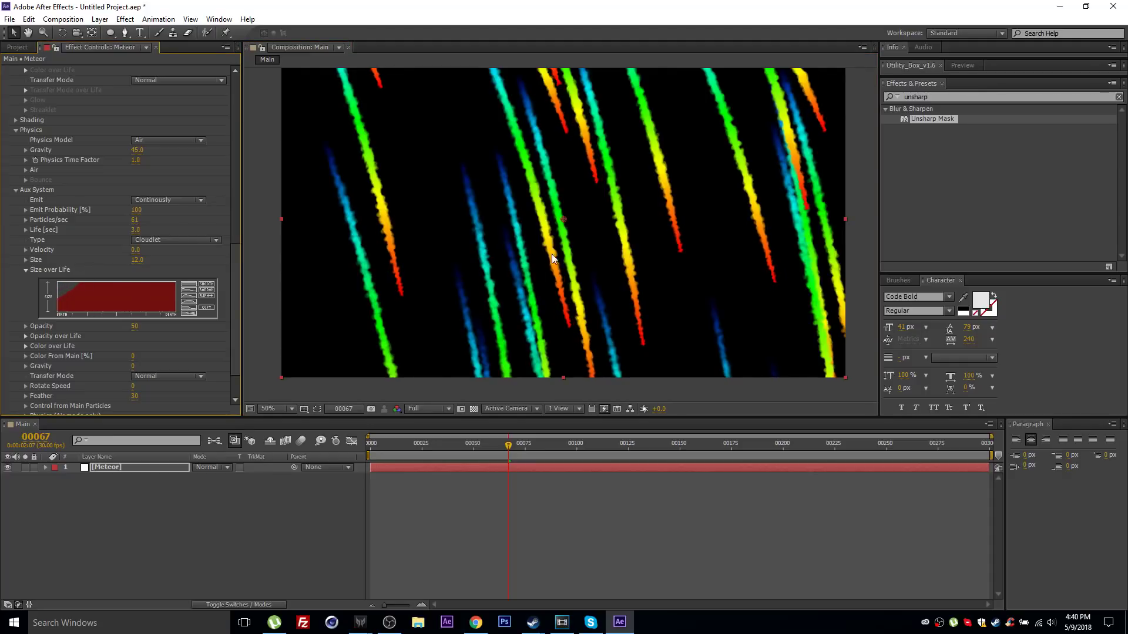
pyautogui.moveTo(58, 294); pyautogui.dragTo(87, 276)
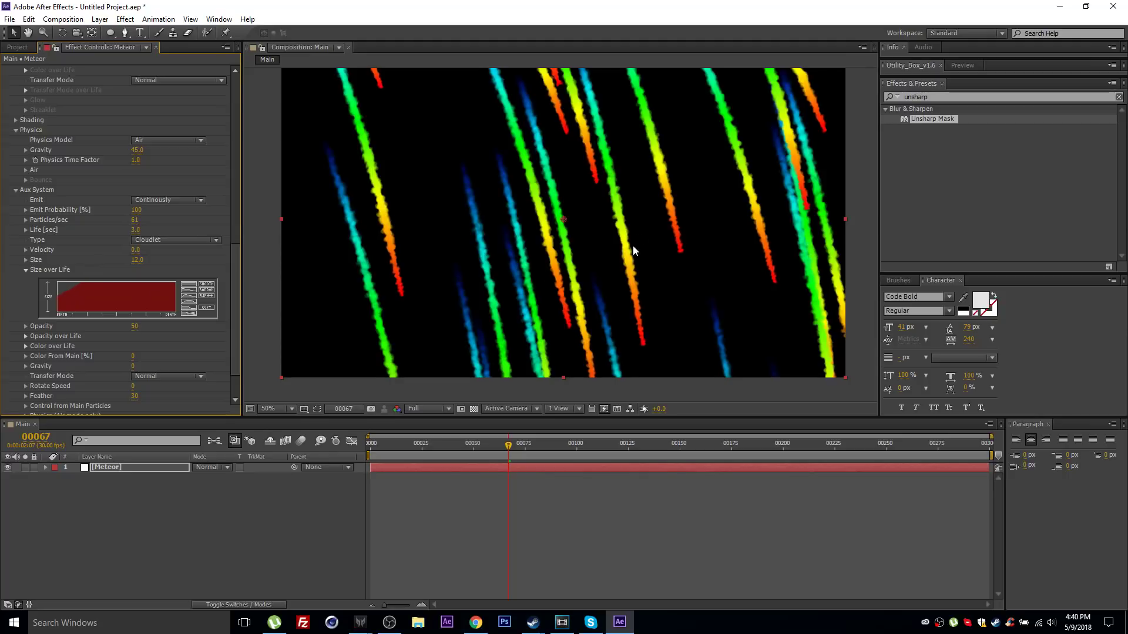
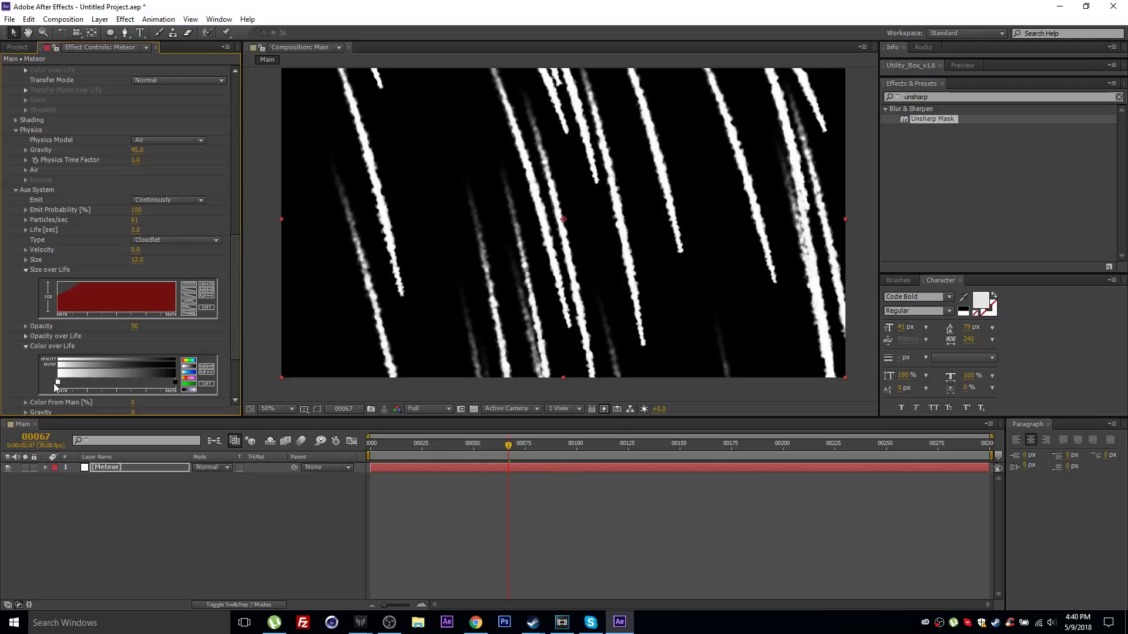
# Change the first stop of the Aux System's Color over Life gradient to orange FF9000
pyautogui.doubleClick(58, 386)
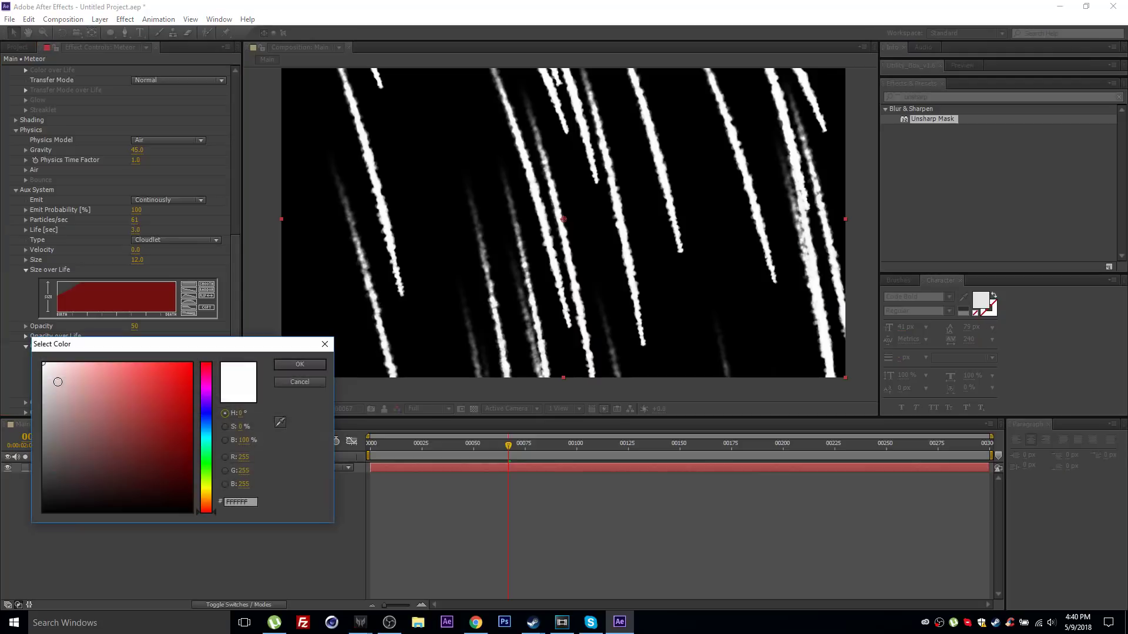
pyautogui.moveTo(205, 510); pyautogui.dragTo(209, 500)
pyautogui.click(191, 363)
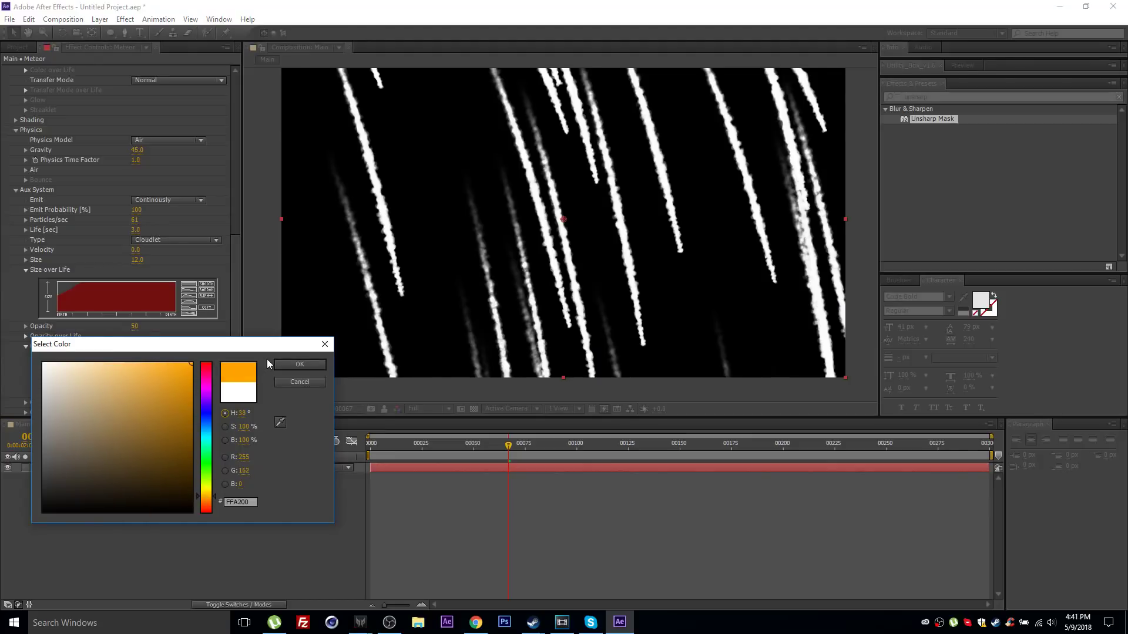
pyautogui.click(212, 498)
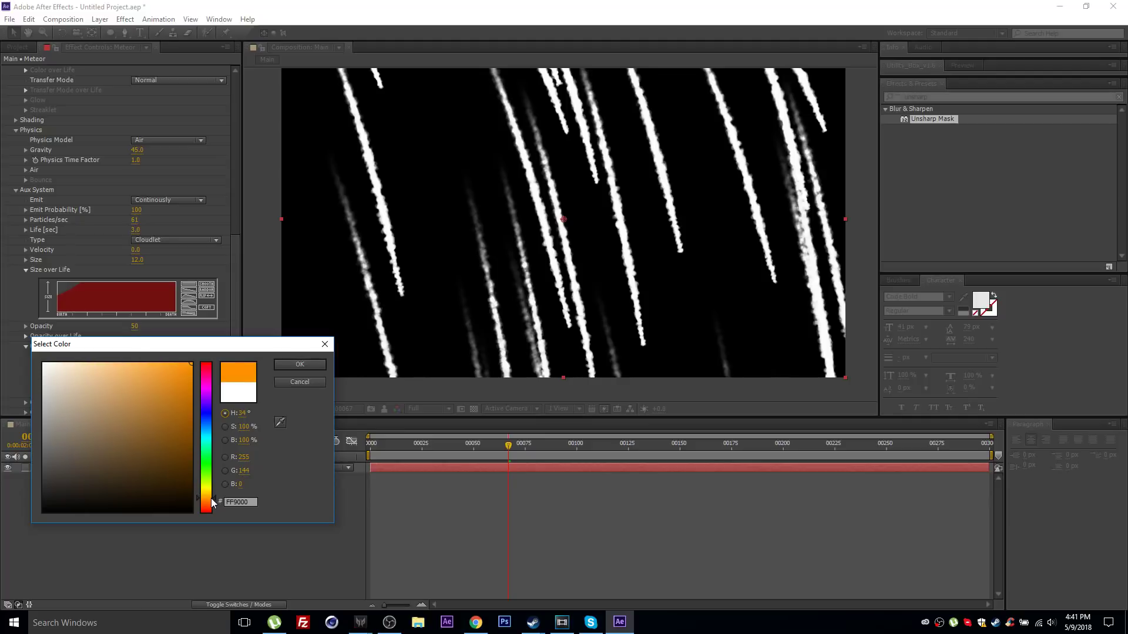
pyautogui.click(291, 364)
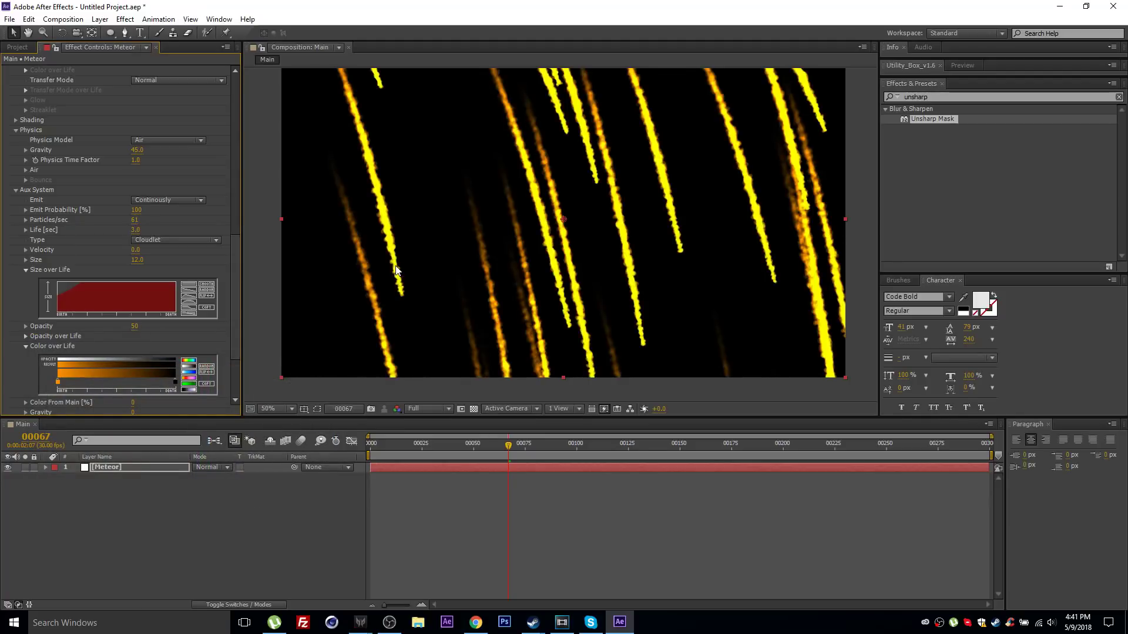
# Add a second stop close to the start of the Color over Life gradient and color it deep orange
pyautogui.doubleClick(64, 383)
pyautogui.moveTo(92, 348); pyautogui.dragTo(233, 404)
pyautogui.moveTo(351, 557); pyautogui.dragTo(353, 559)
pyautogui.click(331, 419)
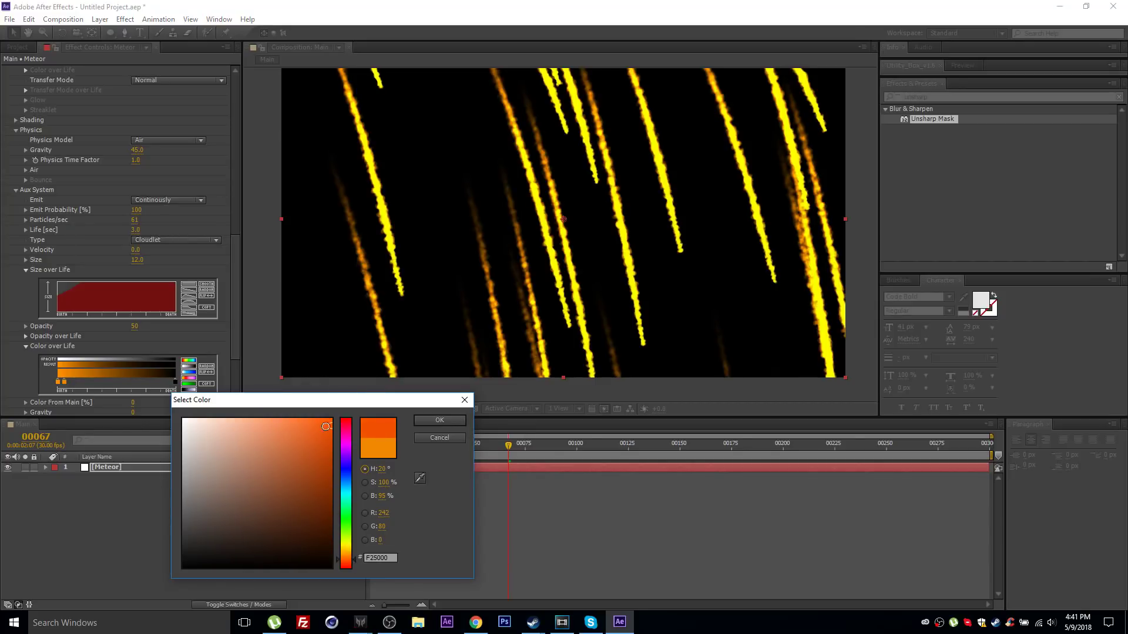
pyautogui.click(437, 421)
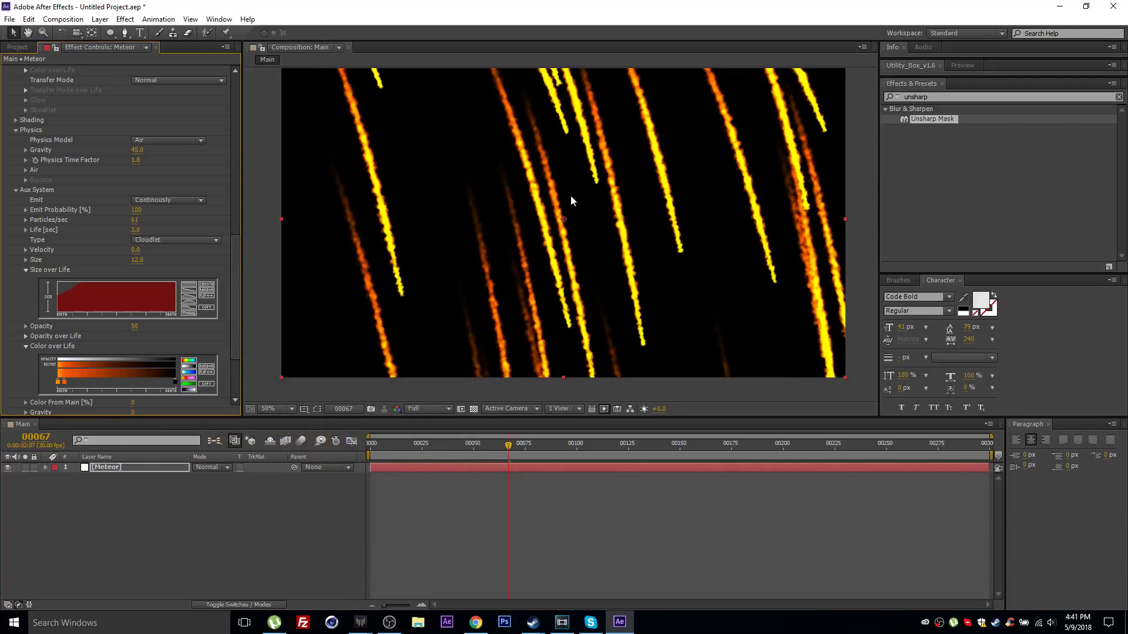
# Add a third Color over Life stop about a quarter of the way along and color it dark brown 221813
pyautogui.doubleClick(86, 380)
pyautogui.moveTo(220, 521); pyautogui.dragTo(250, 548)
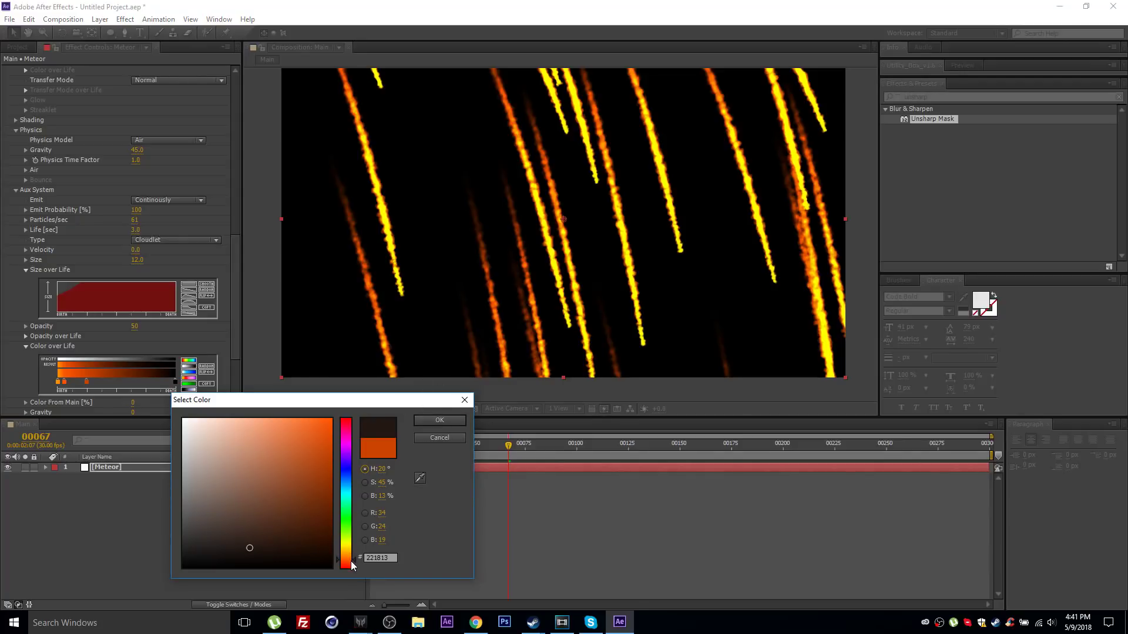
pyautogui.click(439, 420)
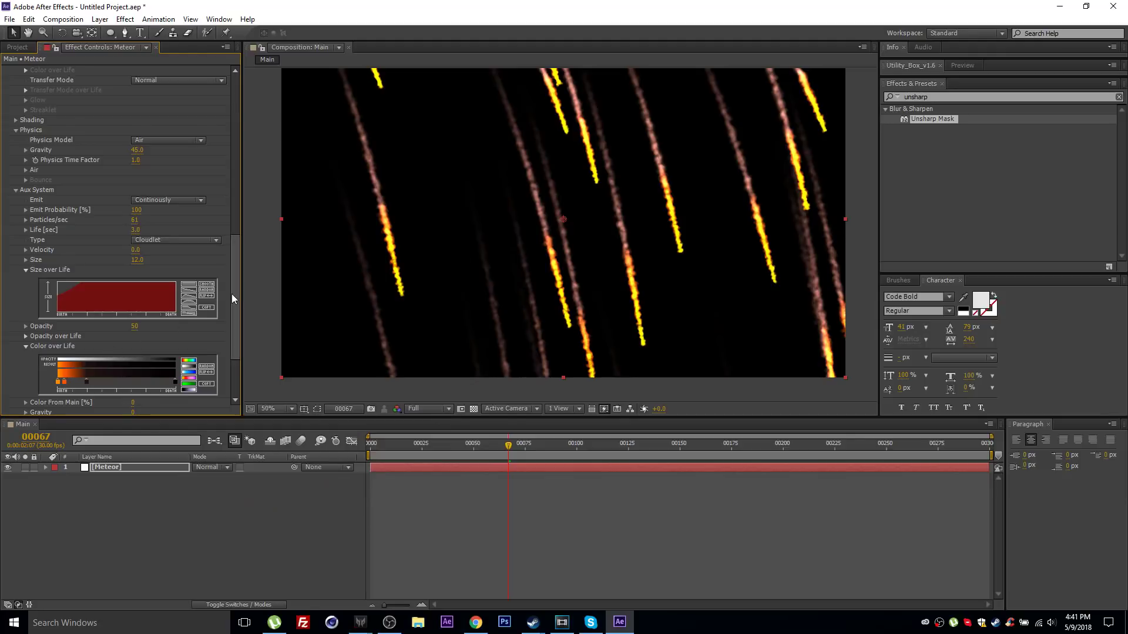
# Set the Aux System's Transfer Mode to Screen
pyautogui.scroll(-4, 231, 293)
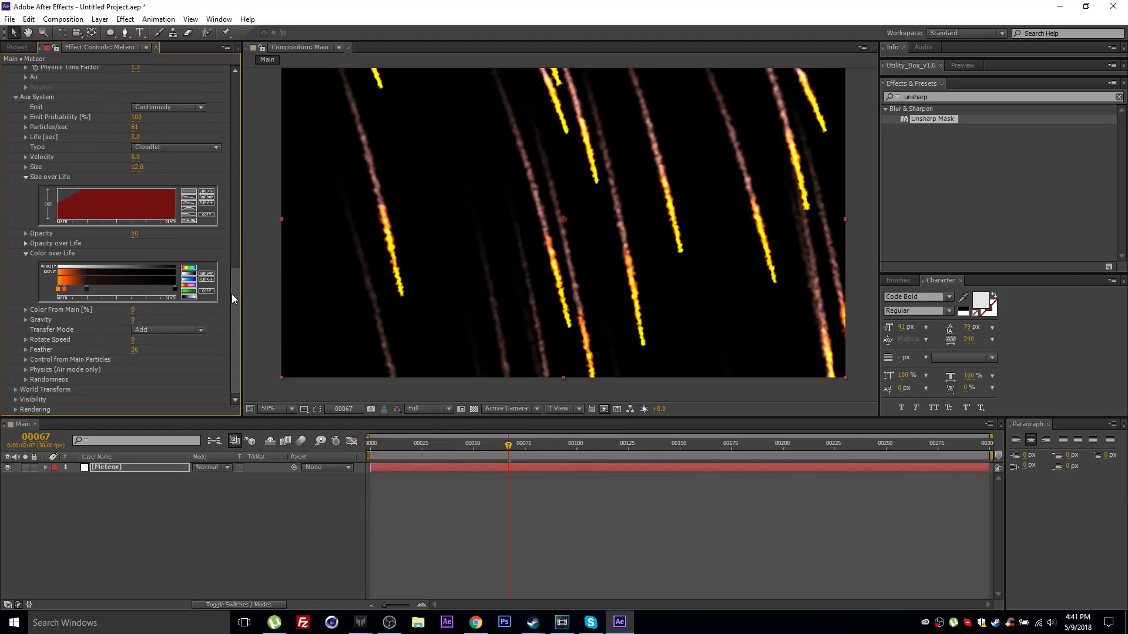
pyautogui.click(150, 333)
pyautogui.click(164, 369)
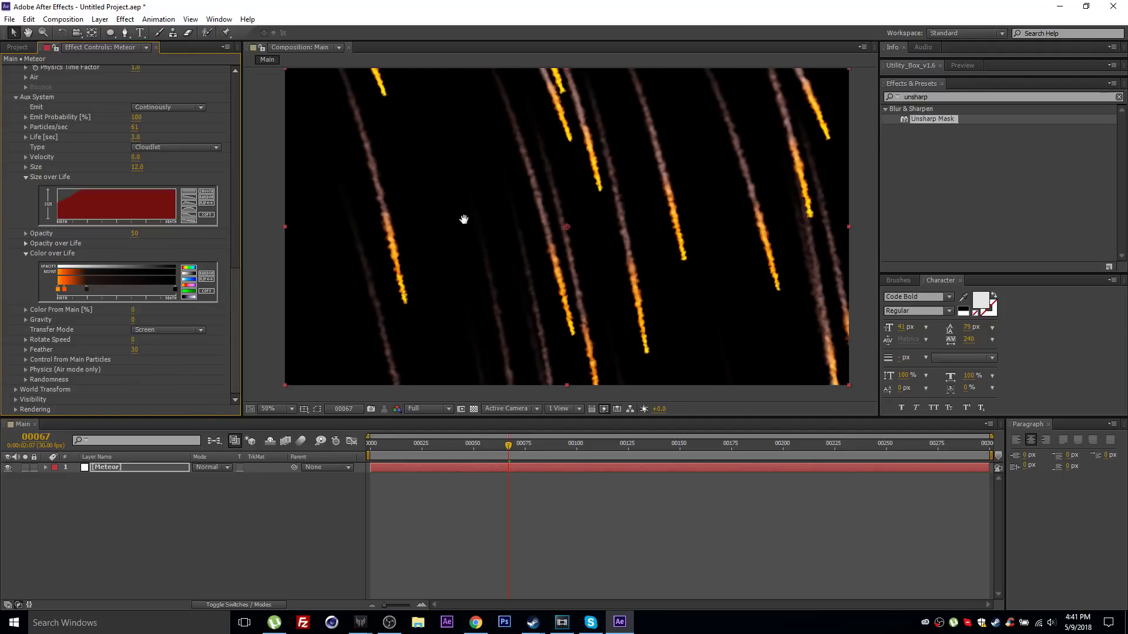
# Darken the third stop of the Aux System's Color over Life gradient to a near-black brown
pyautogui.doubleClick(86, 290)
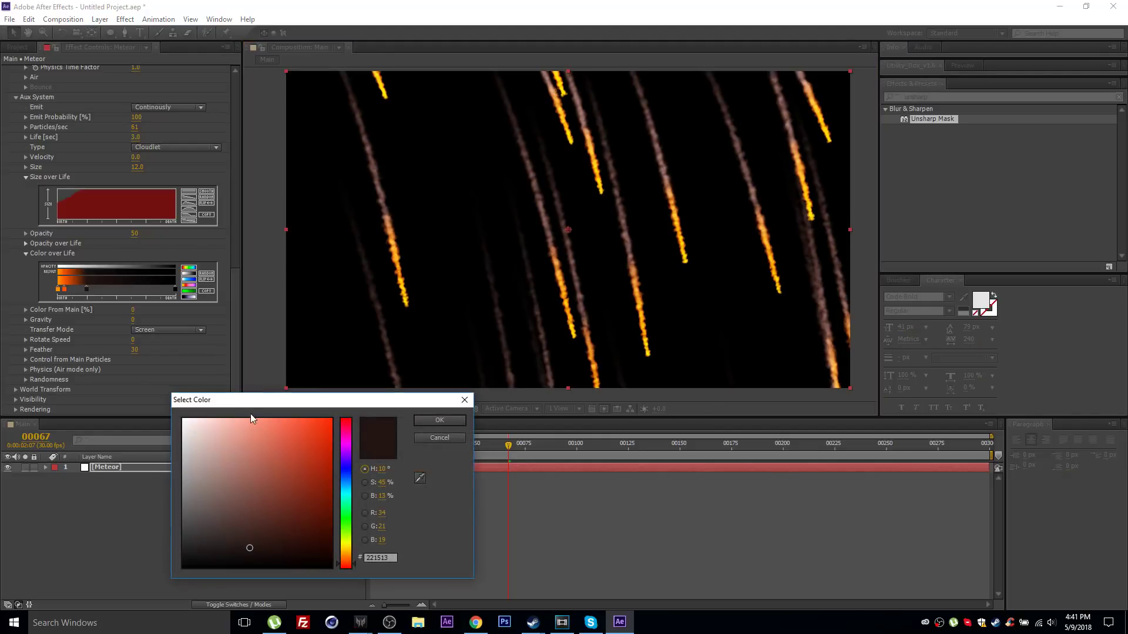
pyautogui.moveTo(246, 404); pyautogui.dragTo(224, 403)
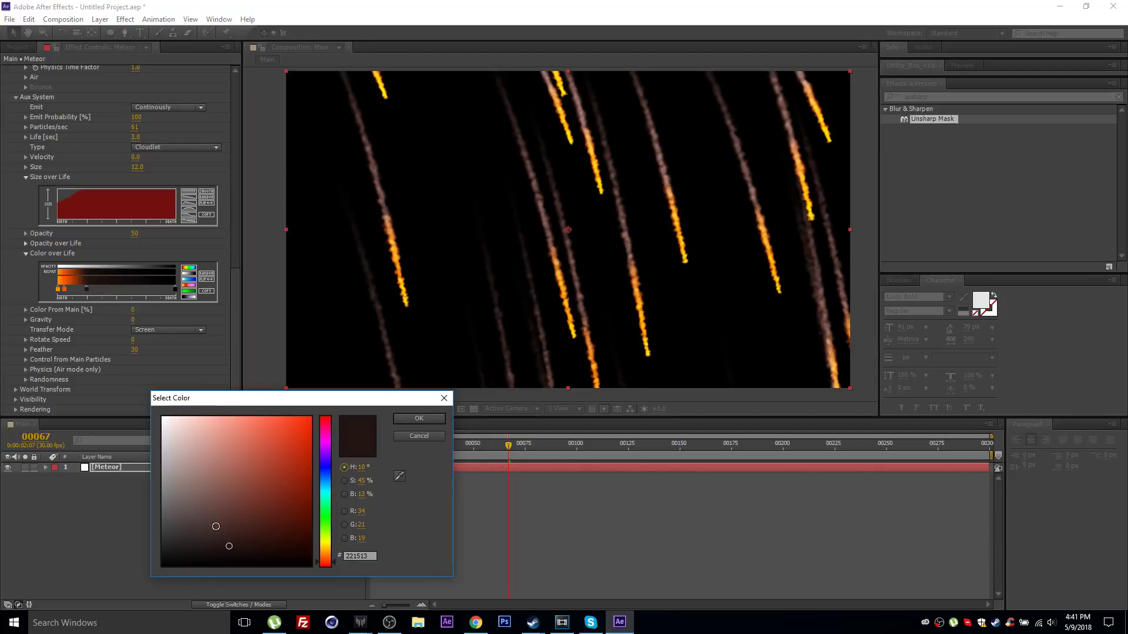
pyautogui.moveTo(231, 551); pyautogui.dragTo(254, 556)
pyautogui.click(410, 420)
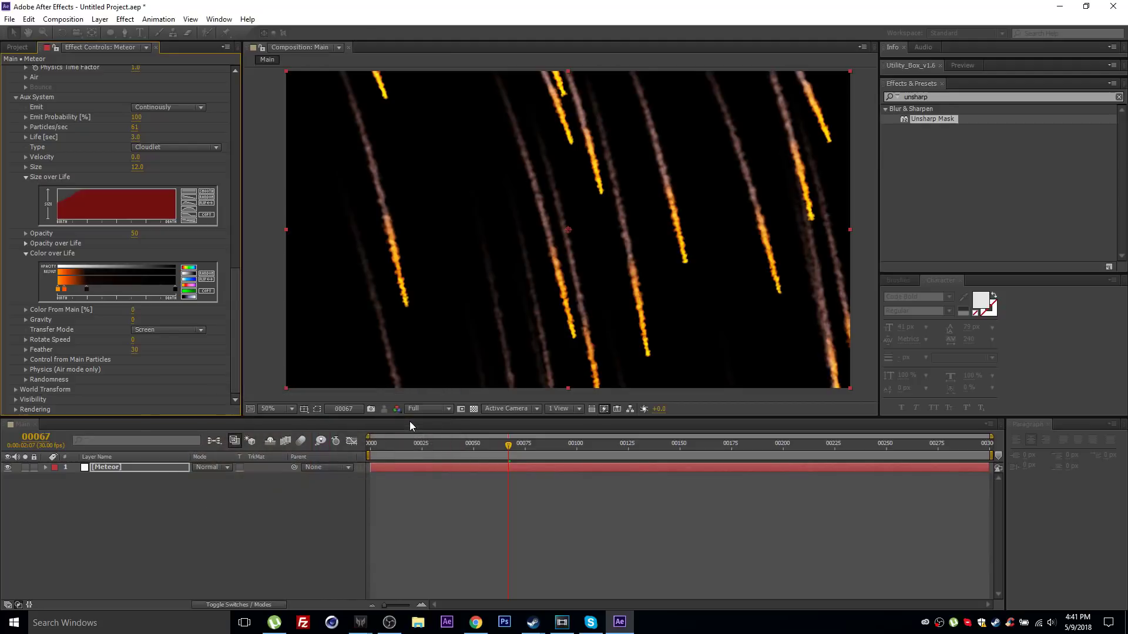
# Examine the meteor trails against the transparency grid and restore the black background display
pyautogui.click(472, 410)
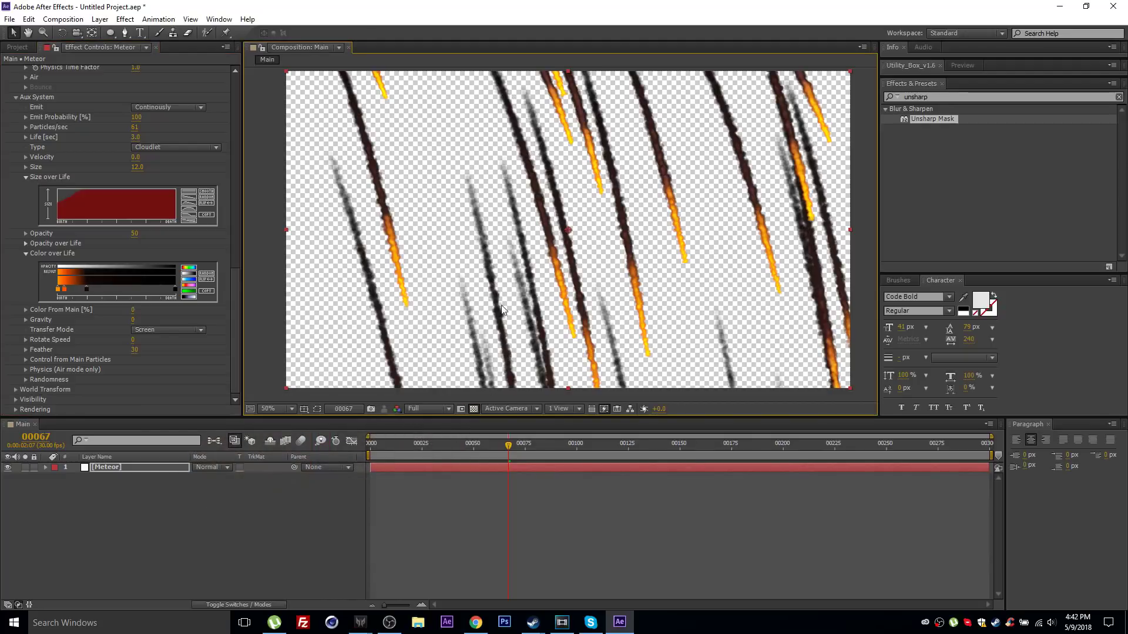
pyautogui.scroll(2, 483, 284)
pyautogui.scroll(-2, 484, 285)
pyautogui.click(474, 409)
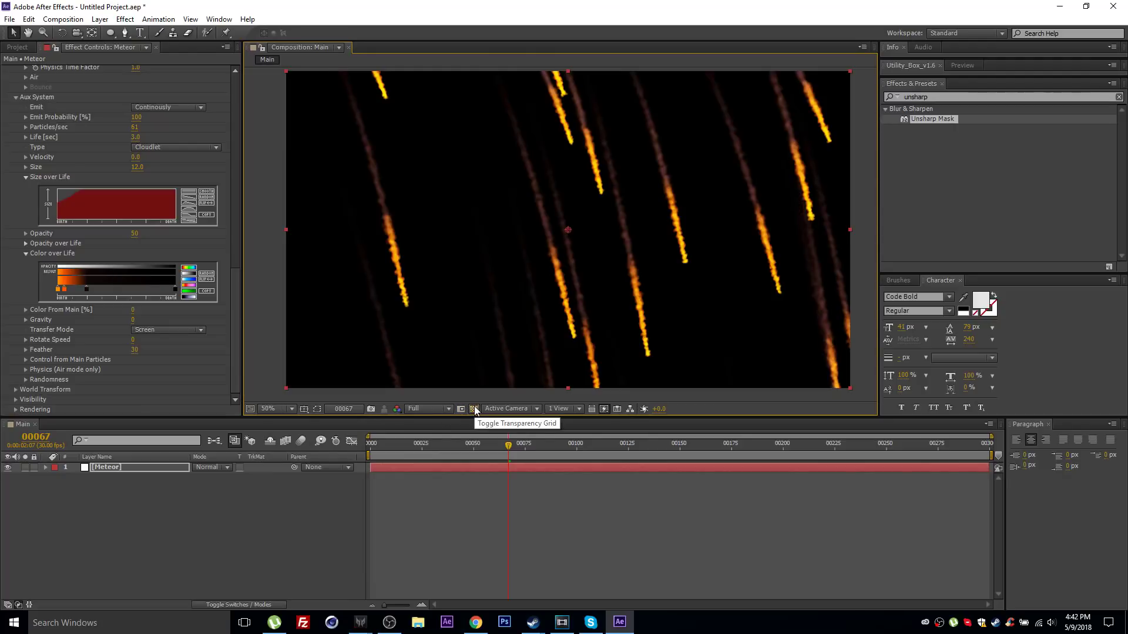
# Create a white solid layer at the composition size of 1920 by 1080 px above the Meteor layer
pyautogui.click(420, 519)
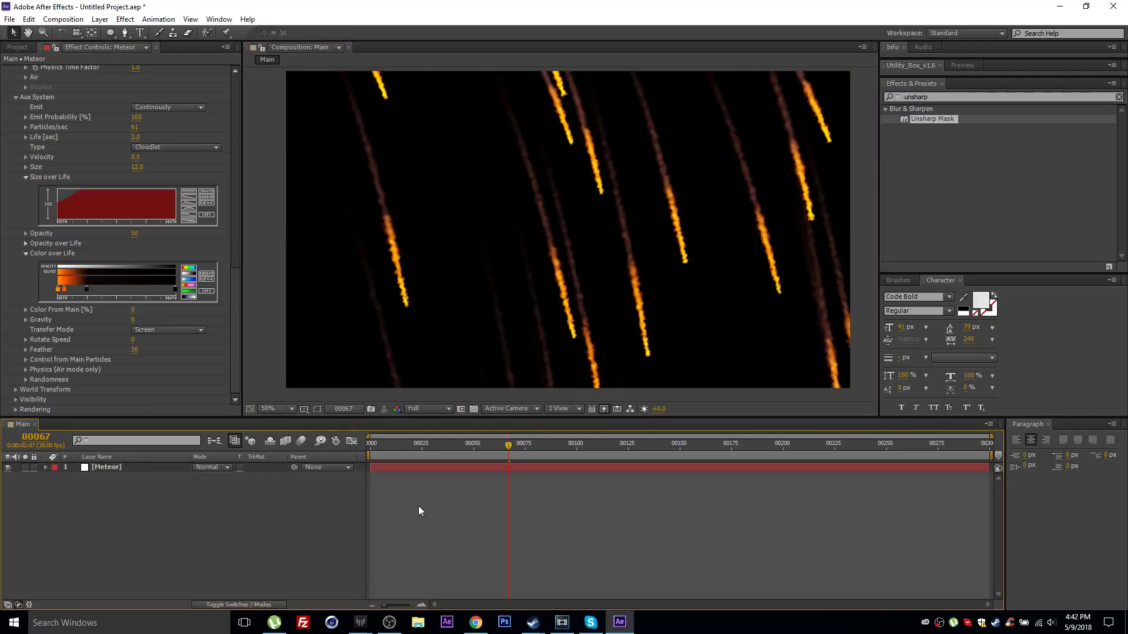
pyautogui.hotkey('ctrl', 'y')
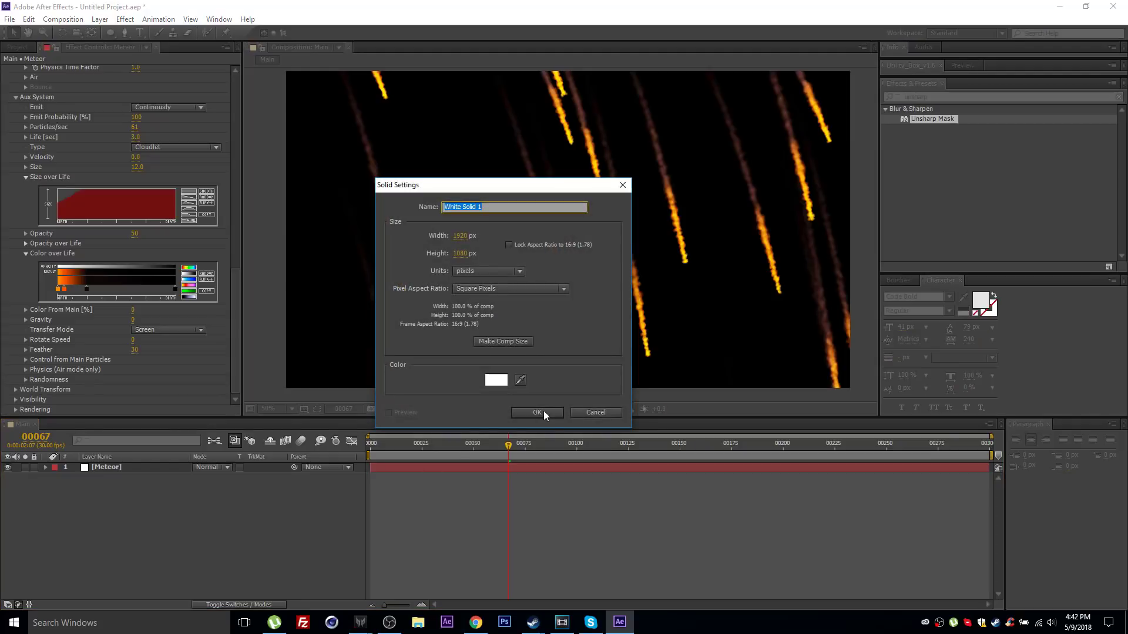
pyautogui.click(540, 410)
# Apply the Ramp effect to the white solid and set its Ramp Shape to Radial Ramp
pyautogui.click(126, 20)
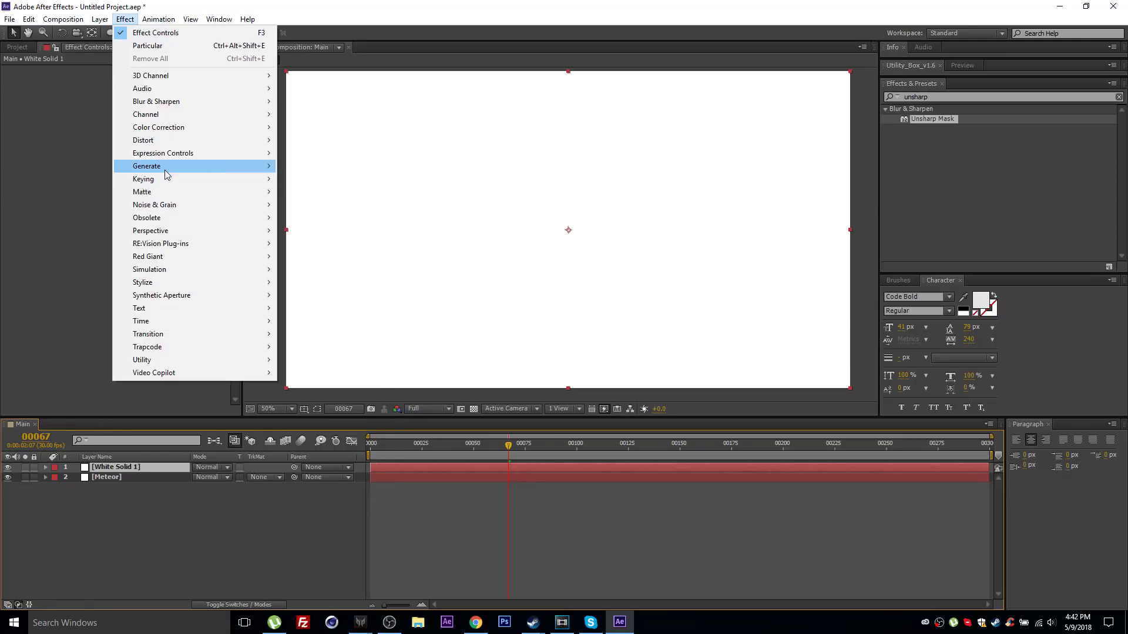
pyautogui.moveTo(249, 173)
pyautogui.click(317, 438)
pyautogui.click(149, 120)
pyautogui.click(162, 144)
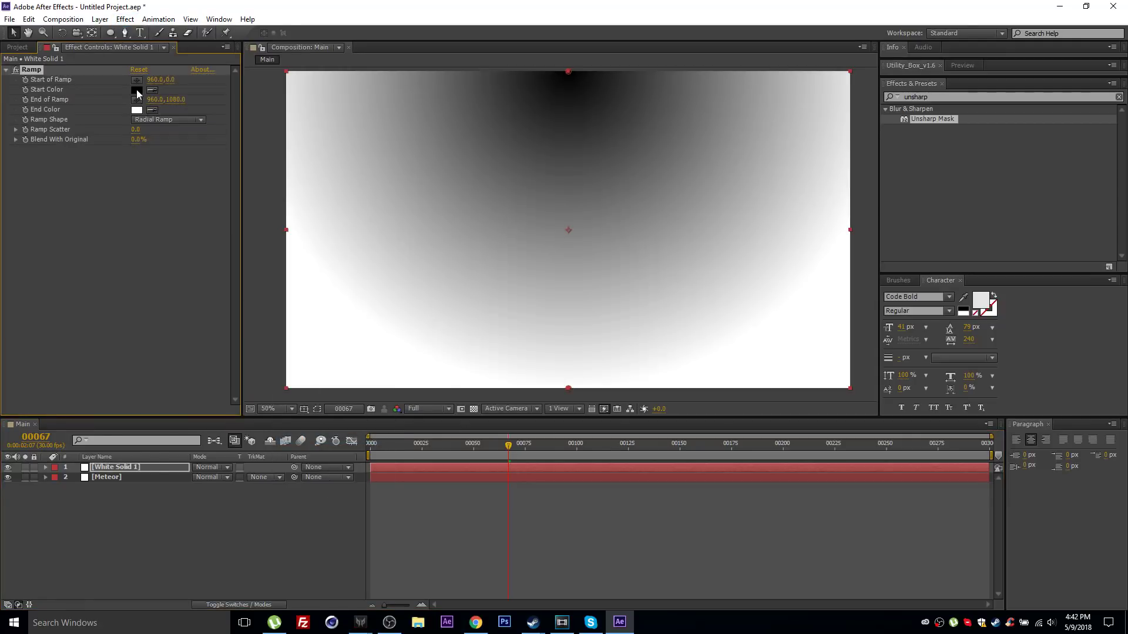
# Set the Ramp's Start Color to light gray and its End Color to black
pyautogui.click(136, 89)
pyautogui.moveTo(175, 554)
pyautogui.mouseDown()
pyautogui.moveTo(133, 445)
pyautogui.moveTo(167, 517)
pyautogui.moveTo(164, 565)
pyautogui.mouseUp()
pyautogui.press('Return')
pyautogui.click(138, 110)
pyautogui.press('Return')
# Place the ramp's start below the frame's lower-left area at about 340, 1524 and its end beyond the upper-right corner at about 2720, -288
pyautogui.press(',')
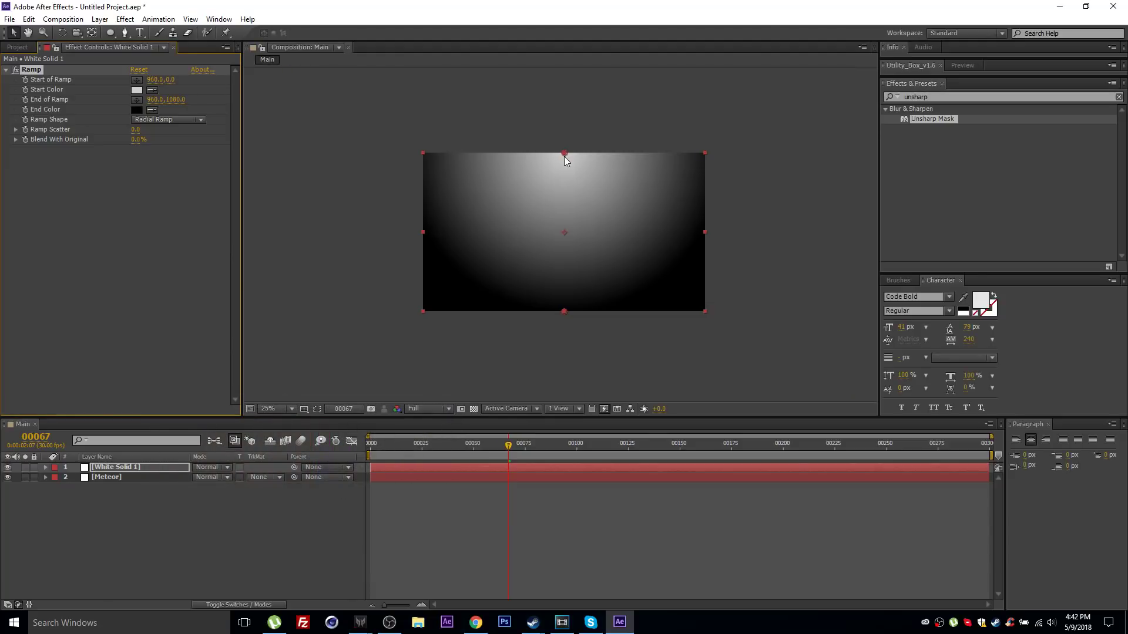
pyautogui.moveTo(564, 154); pyautogui.dragTo(480, 323)
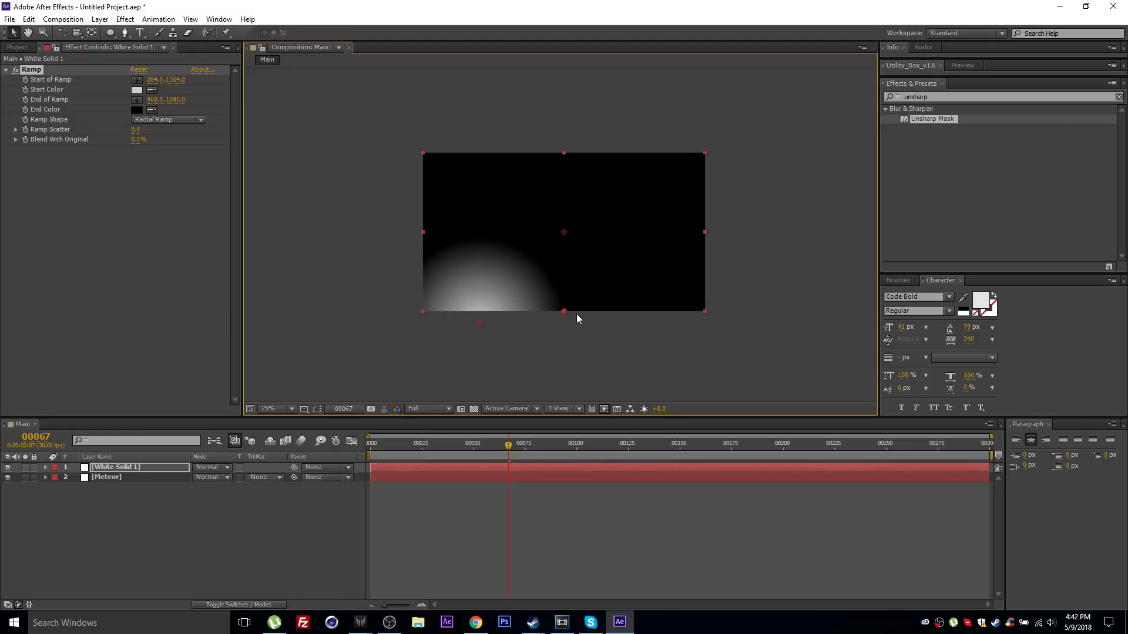
pyautogui.moveTo(563, 311); pyautogui.dragTo(818, 119)
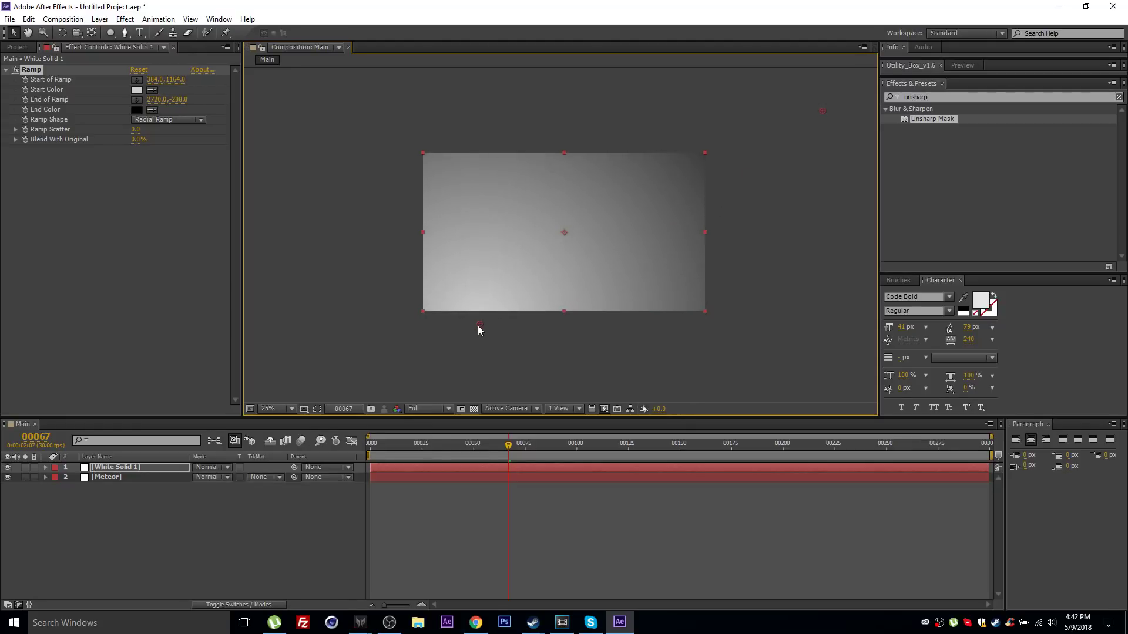
pyautogui.moveTo(478, 336); pyautogui.dragTo(471, 380)
pyautogui.press('.')
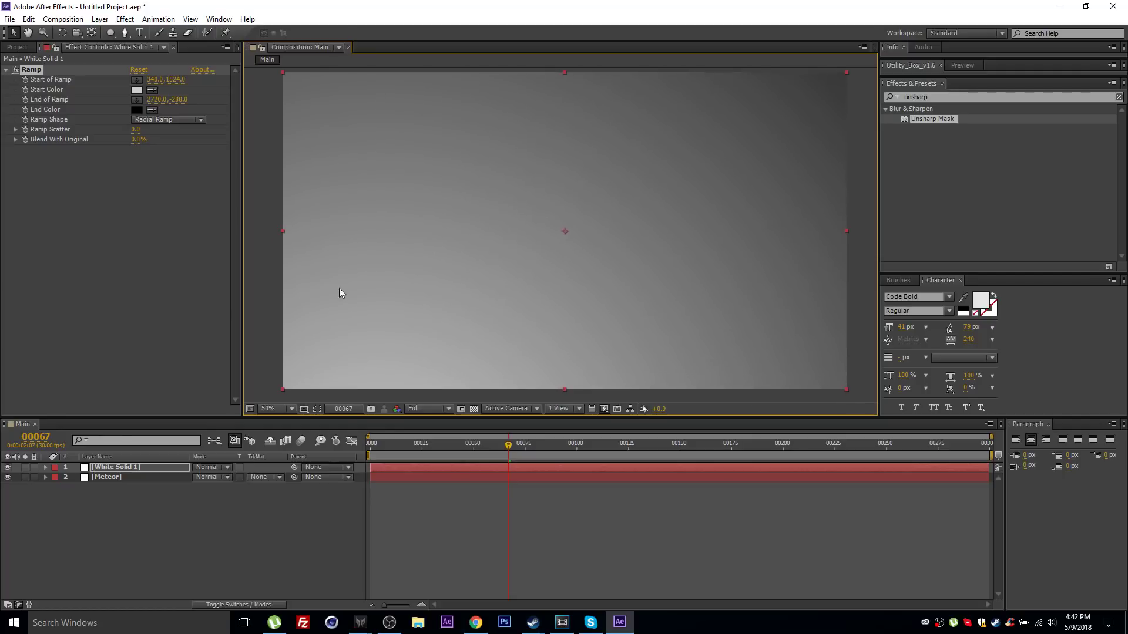
# Duplicate the ramp solid and remove the Ramp effect from the upper copy
pyautogui.click(112, 468)
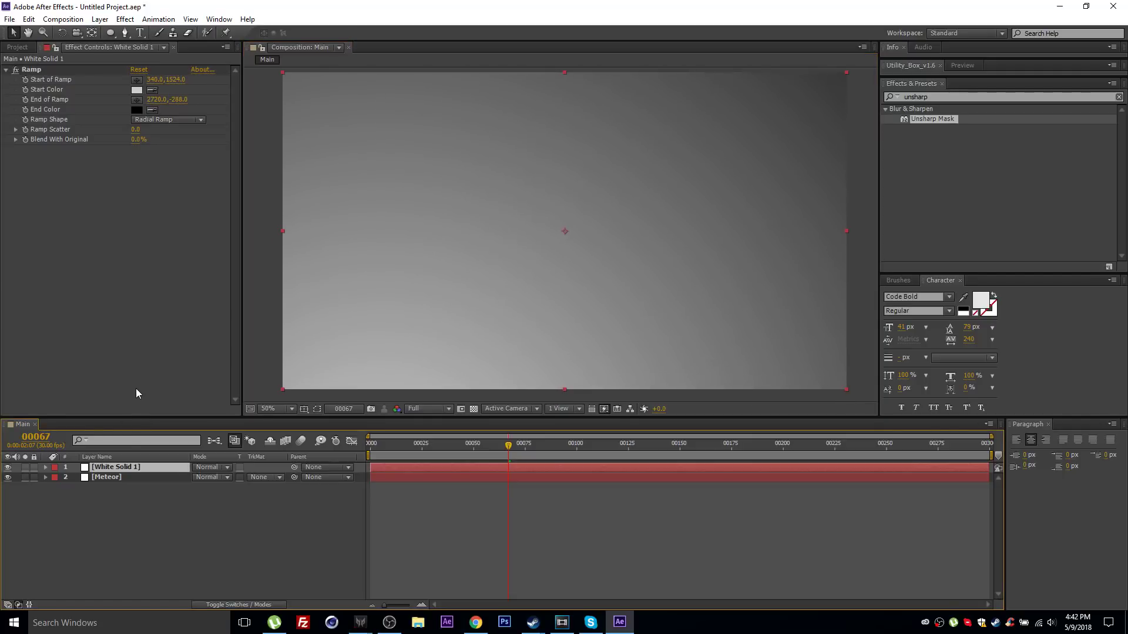
pyautogui.hotkey('ctrl', 'd')
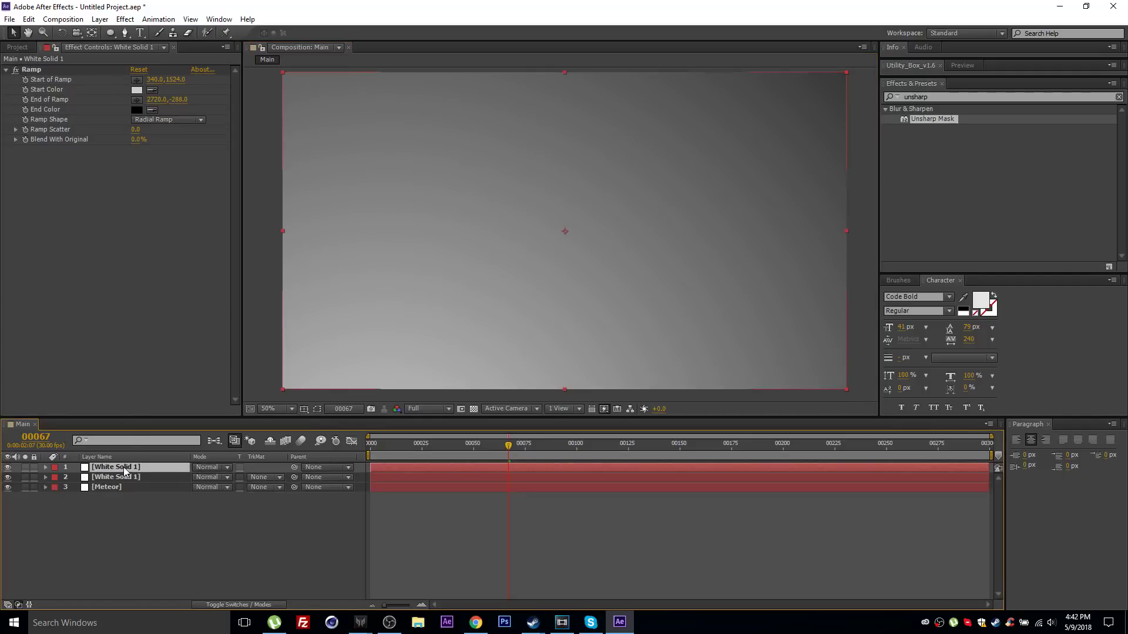
pyautogui.click(27, 71)
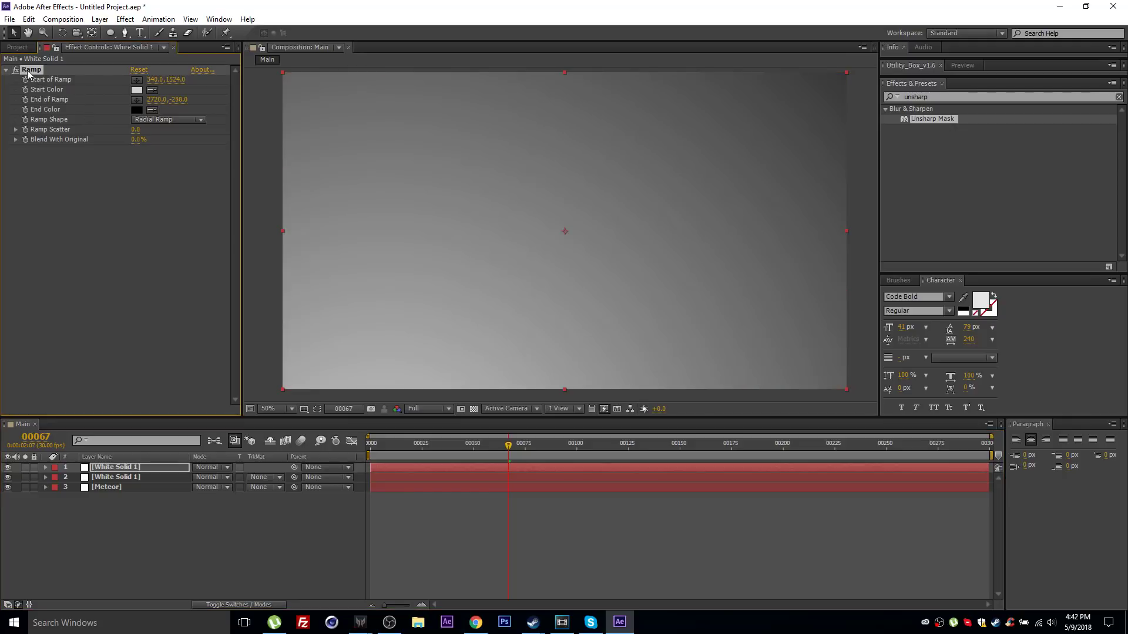
pyautogui.press('Delete')
# Find the Fractal Noise effect and apply it to the upper white solid
pyautogui.hotkey('ctrl', '5')
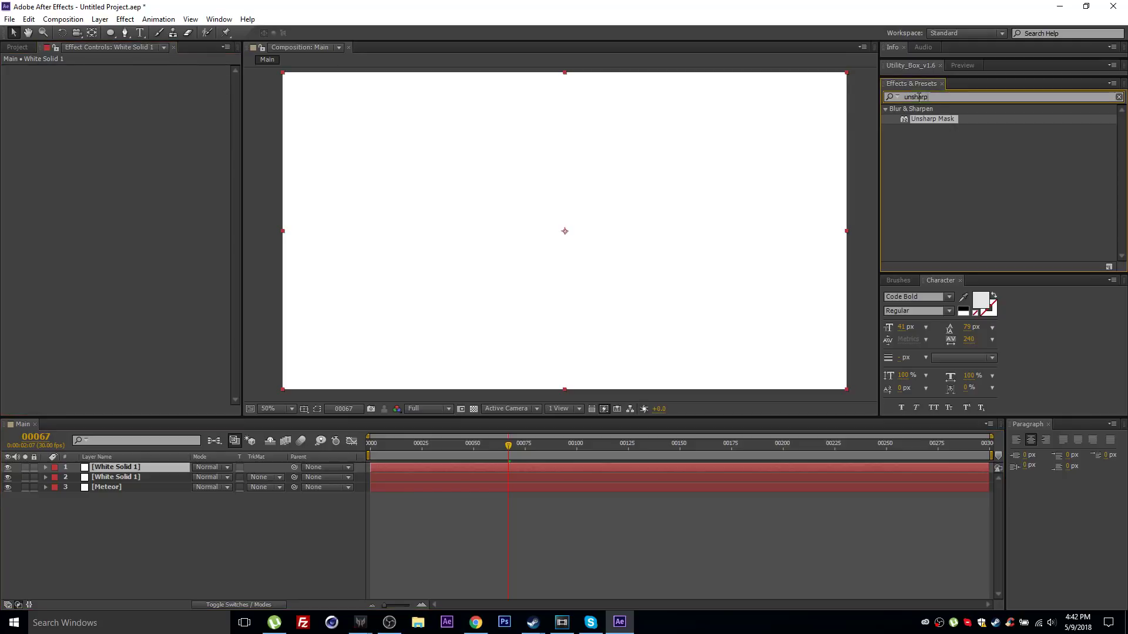
pyautogui.write('fracta')
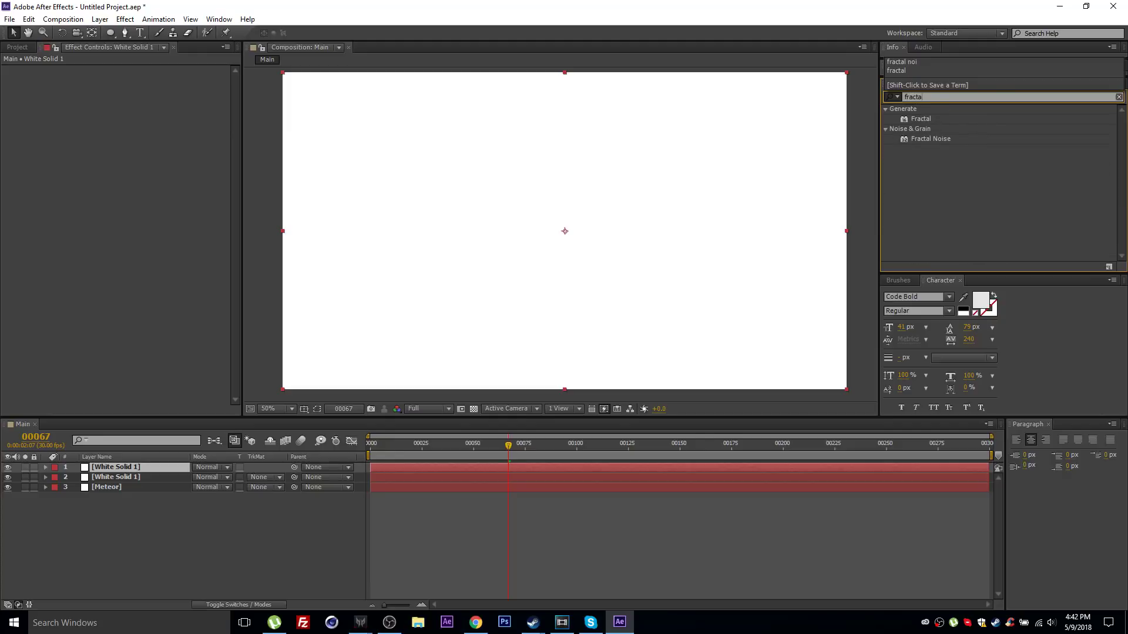
pyautogui.write('l noise')
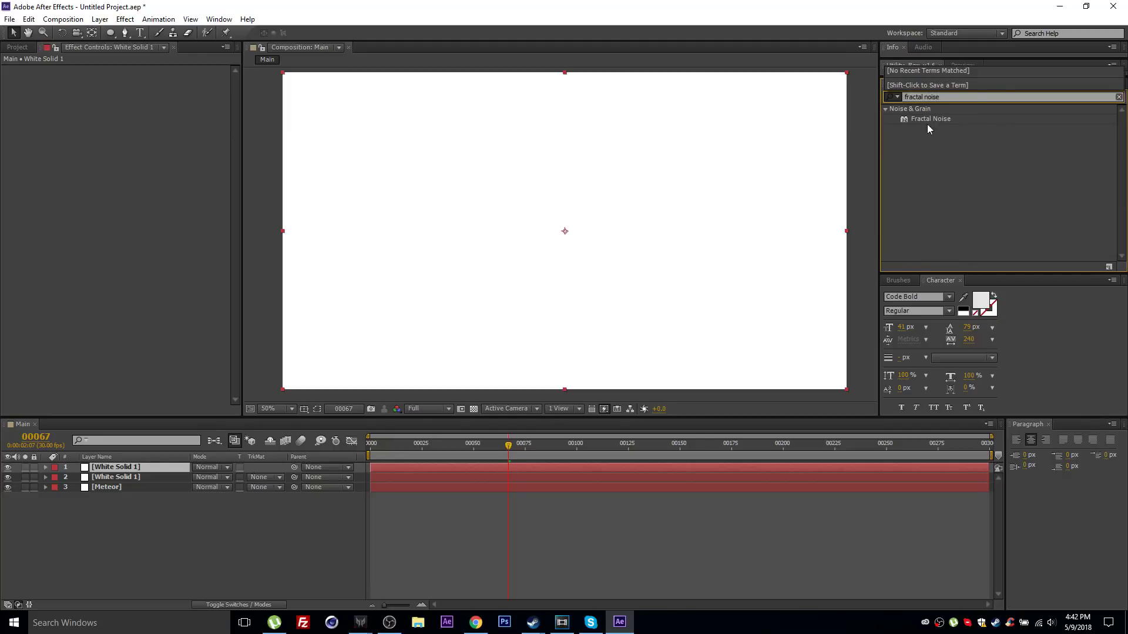
pyautogui.moveTo(934, 118); pyautogui.dragTo(115, 223)
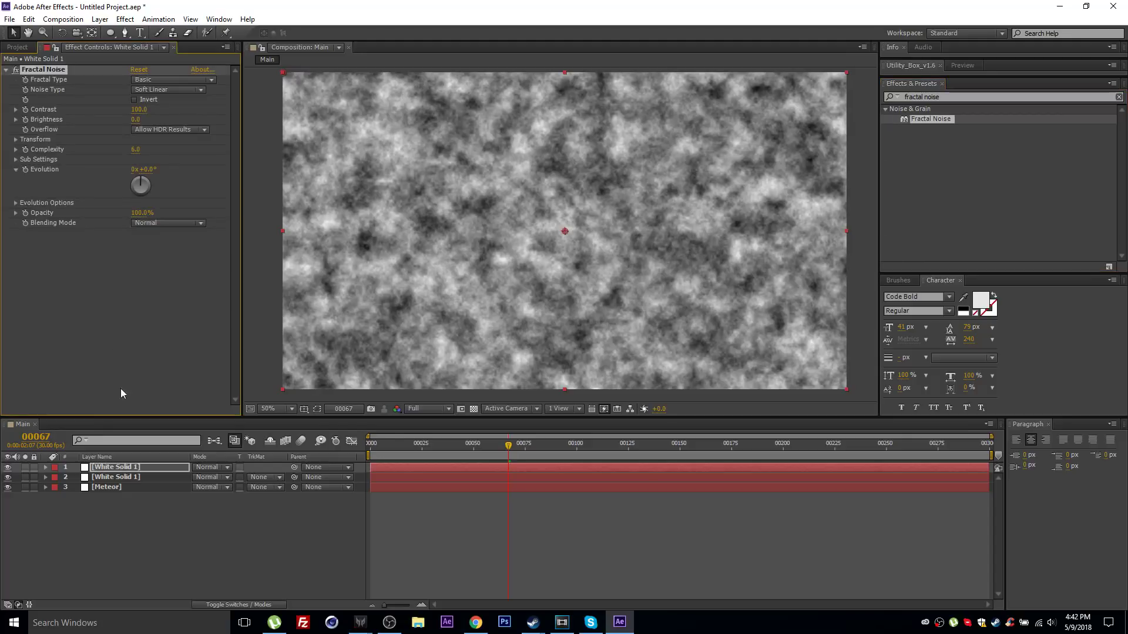
# Turn off Uniform Scaling for the Fractal Noise and stretch it to Scale Width 1203 and Scale Height 267
pyautogui.click(16, 141)
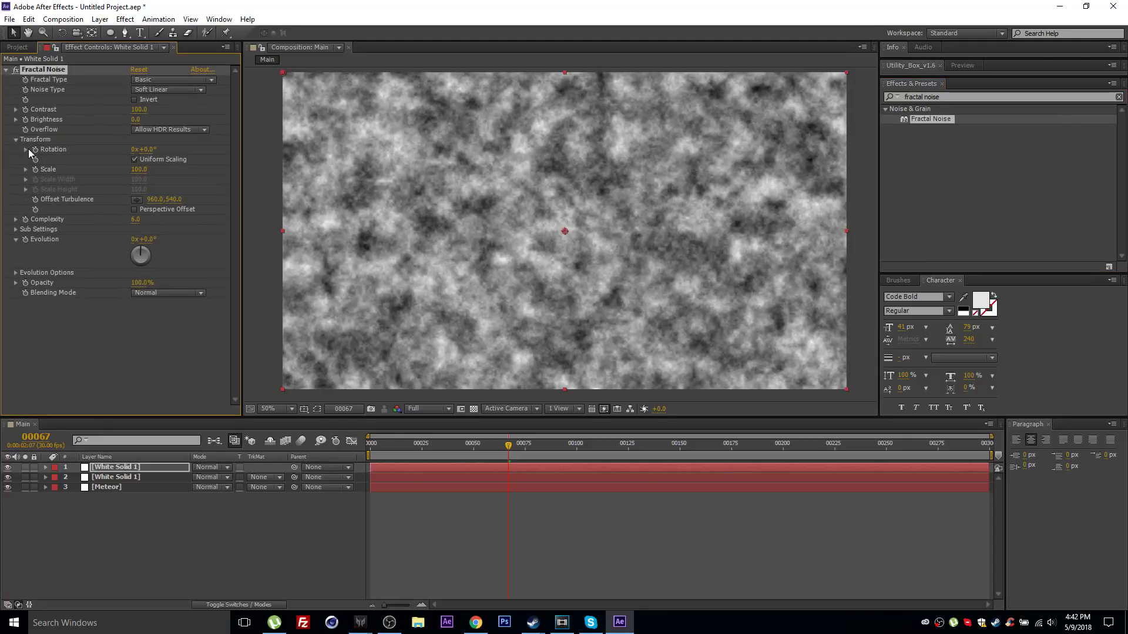
pyautogui.click(134, 158)
pyautogui.moveTo(139, 179); pyautogui.dragTo(364, 160)
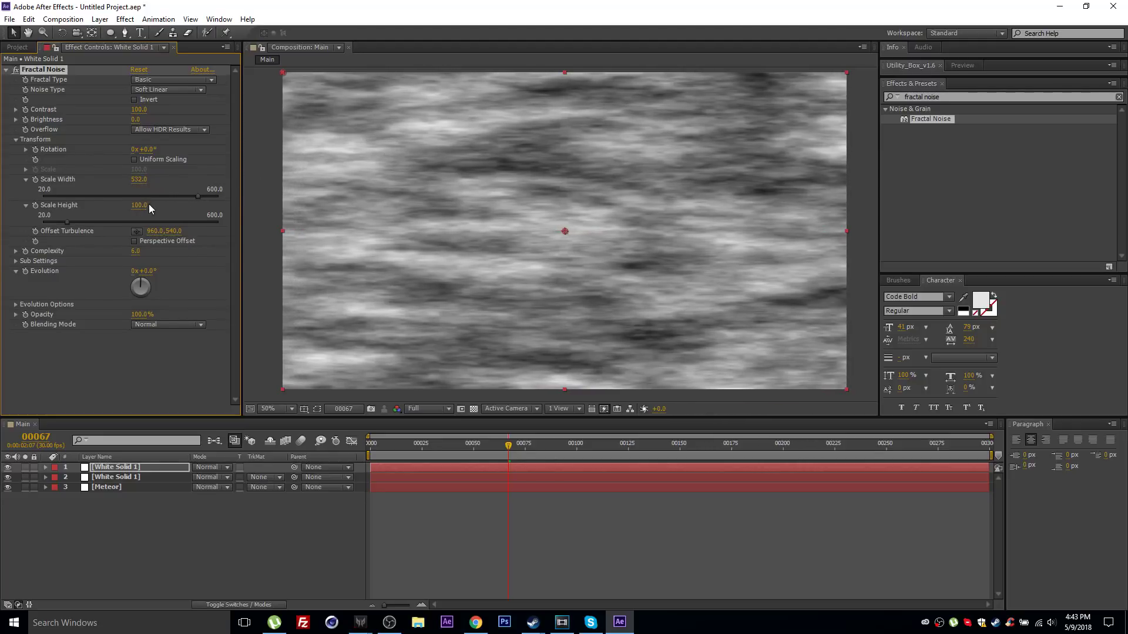
pyautogui.moveTo(140, 205); pyautogui.dragTo(209, 206)
pyautogui.moveTo(139, 205); pyautogui.dragTo(196, 197)
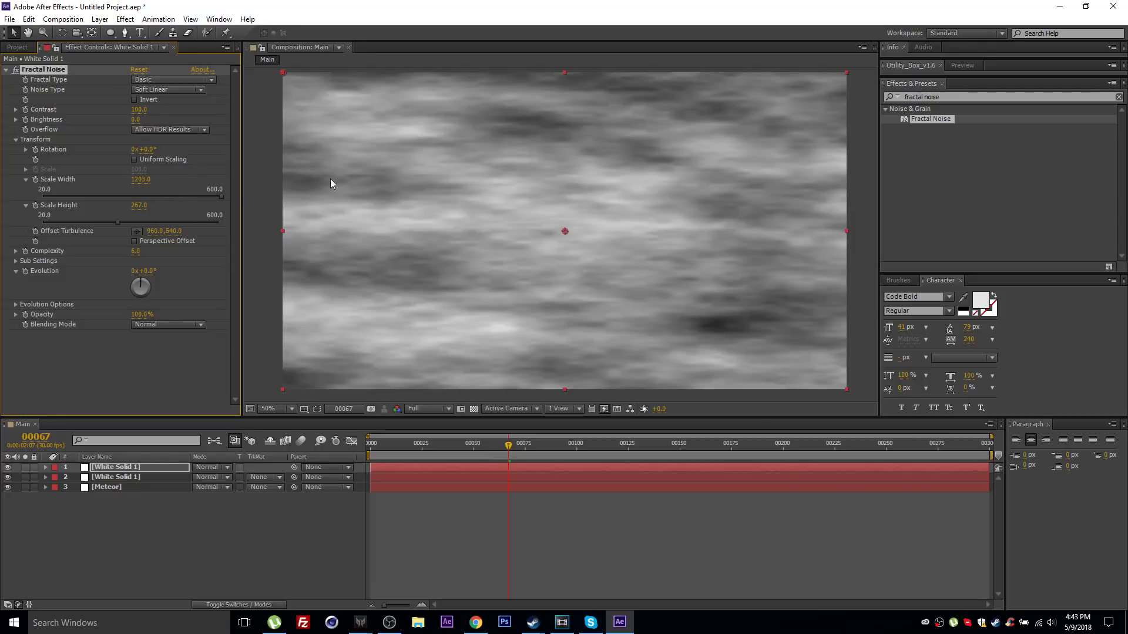
# Set the Fractal Type to Dynamic Progressive after trying Dynamic Twist, and raise the Complexity to 11.7
pyautogui.click(157, 84)
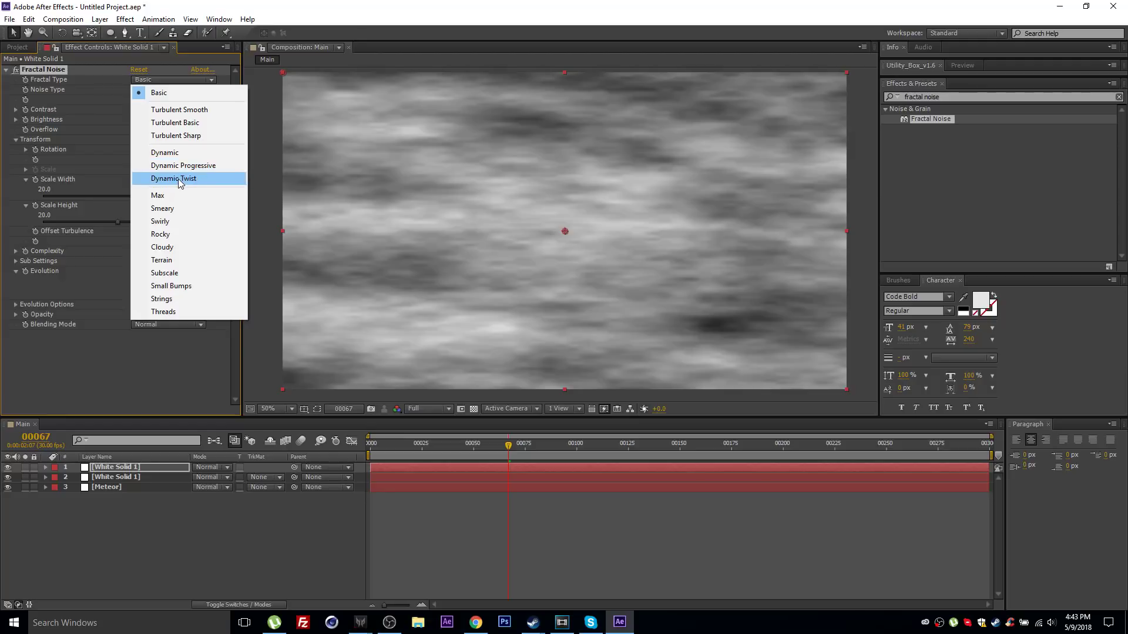
pyautogui.click(179, 180)
pyautogui.click(174, 81)
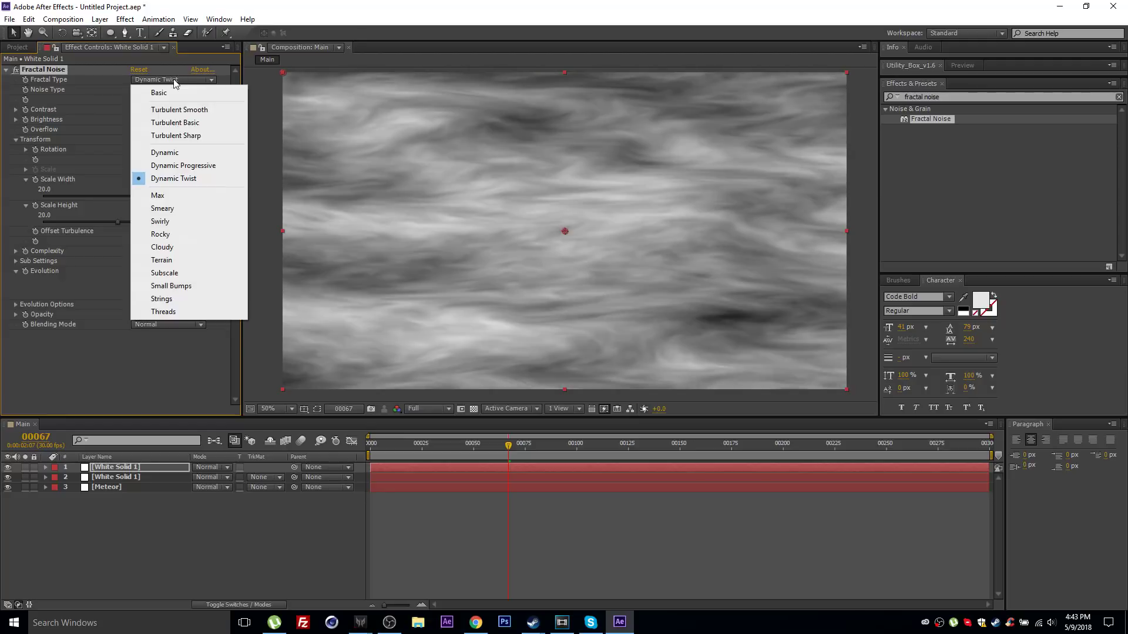
pyautogui.click(196, 165)
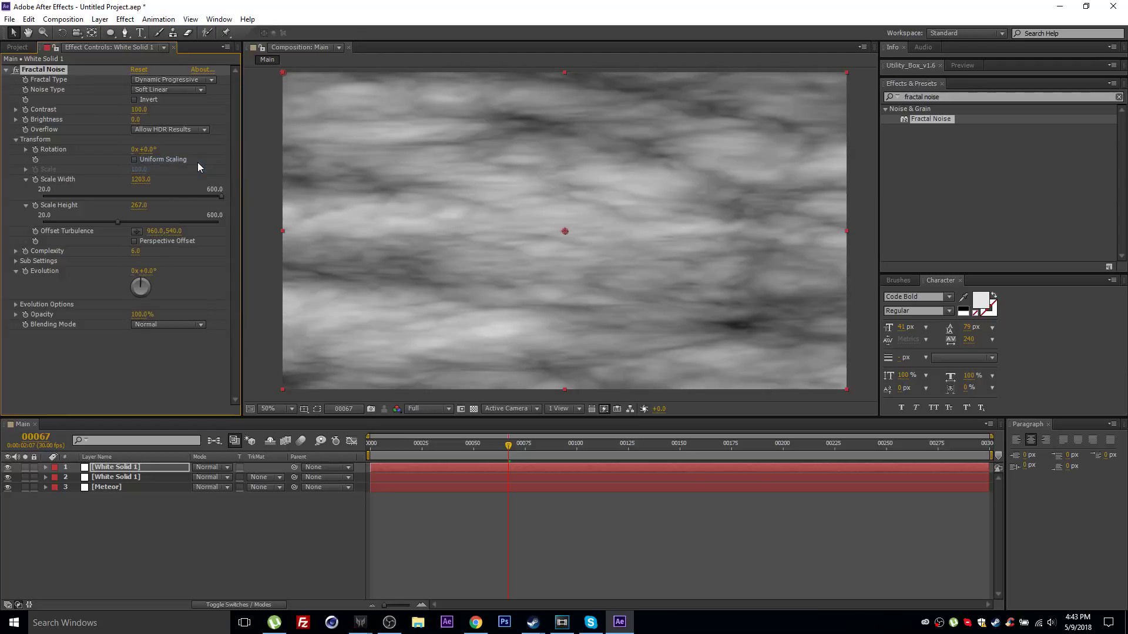
pyautogui.moveTo(135, 250); pyautogui.dragTo(479, 245)
# Rename the fractal noise solid as Fractal and the gradient solid below it as Ramp
pyautogui.click(140, 468)
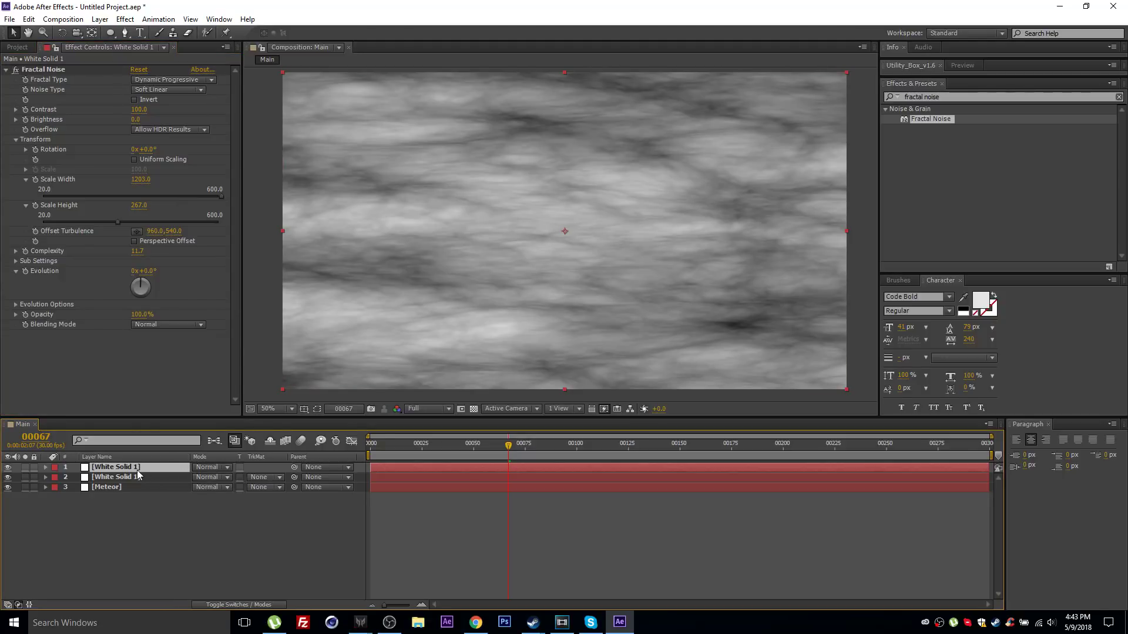
pyautogui.press('Return')
pyautogui.write('Fractal')
pyautogui.press('Return')
pyautogui.click(136, 477)
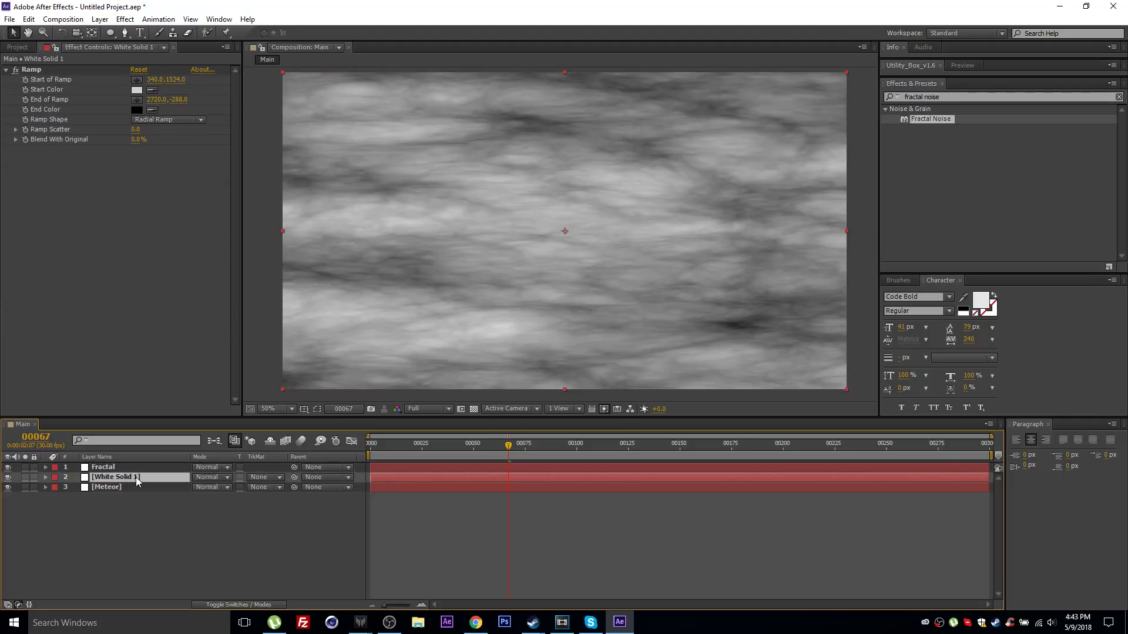
pyautogui.press('Return')
pyautogui.write('Ramp')
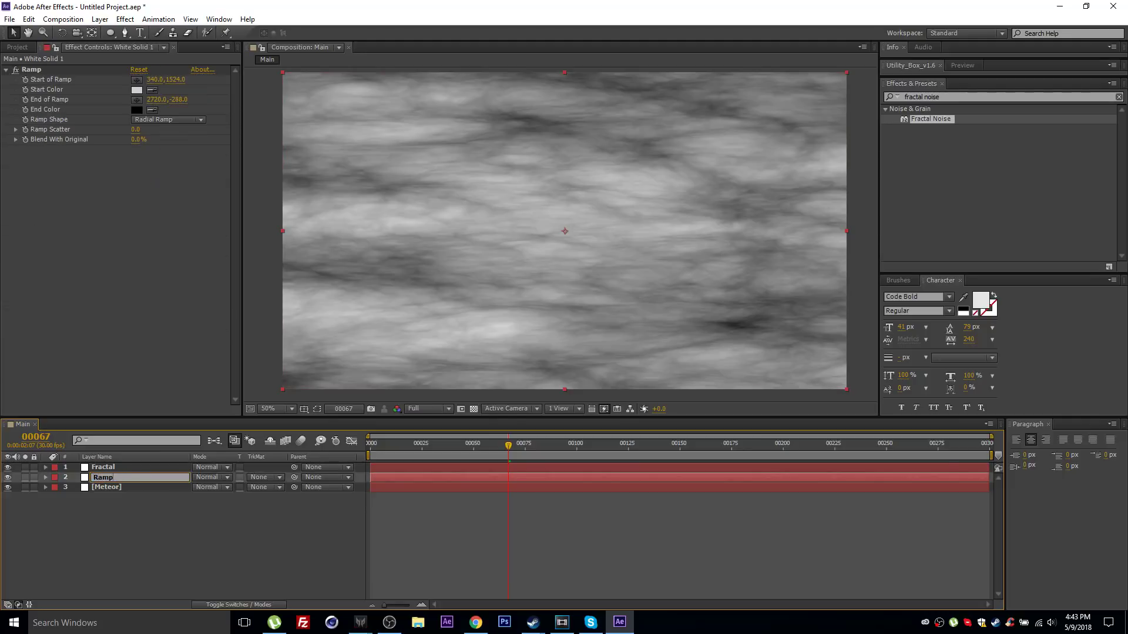
pyautogui.press('Return')
# Set the Fractal layer's blending mode to Soft Light
pyautogui.click(128, 469)
pyautogui.click(223, 464)
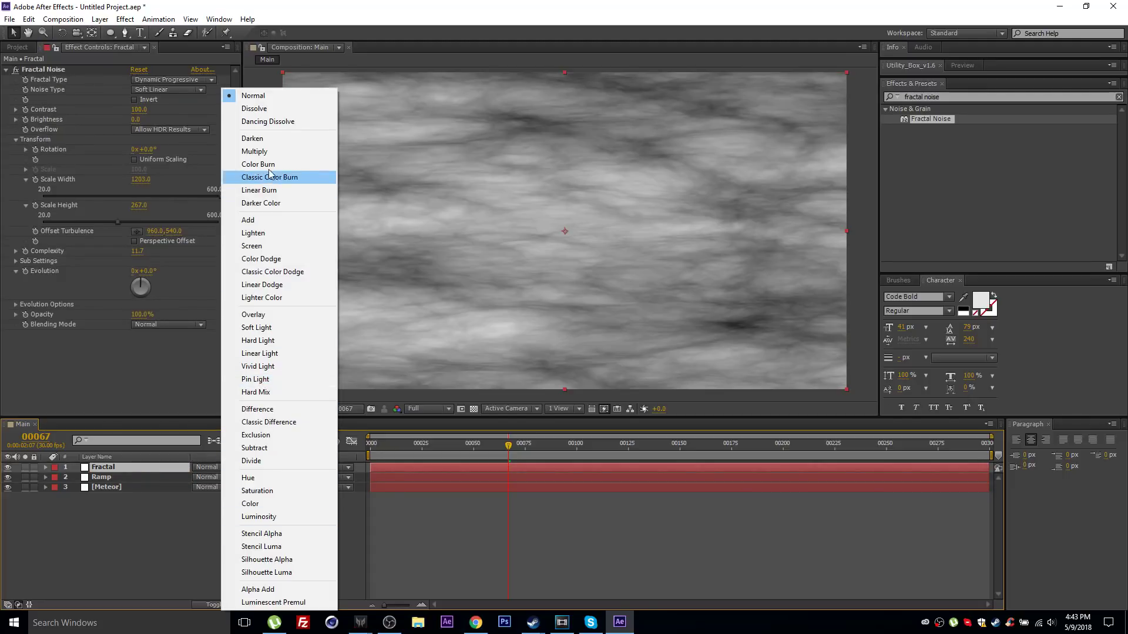
pyautogui.click(266, 329)
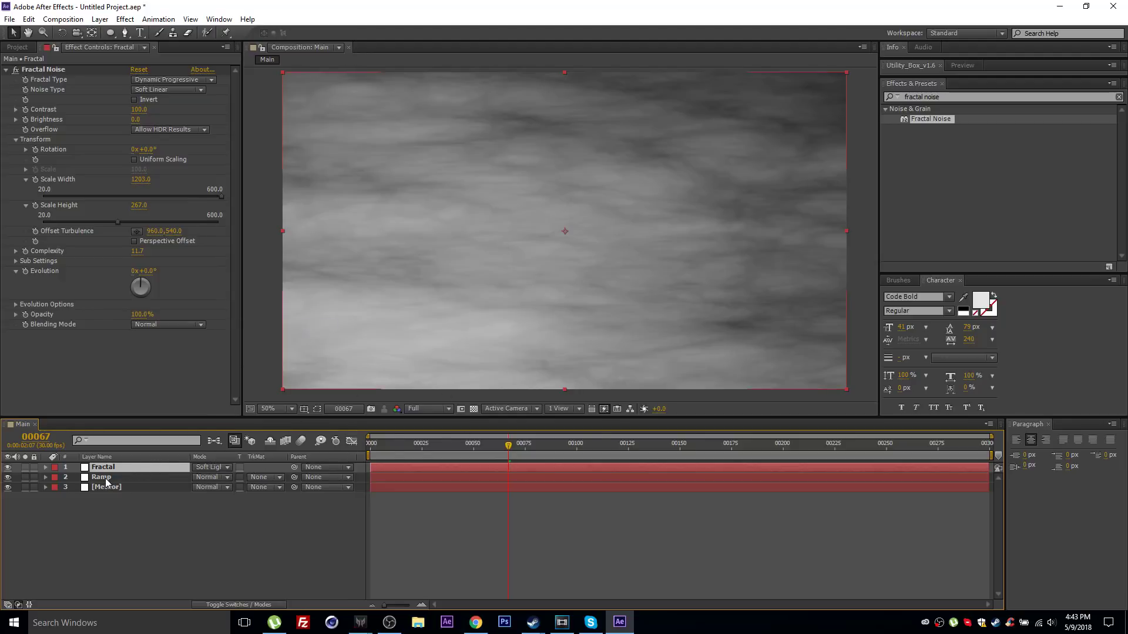
# Add an adjustment layer above the Fractal layer and apply the Curves effect to it
pyautogui.click(138, 527)
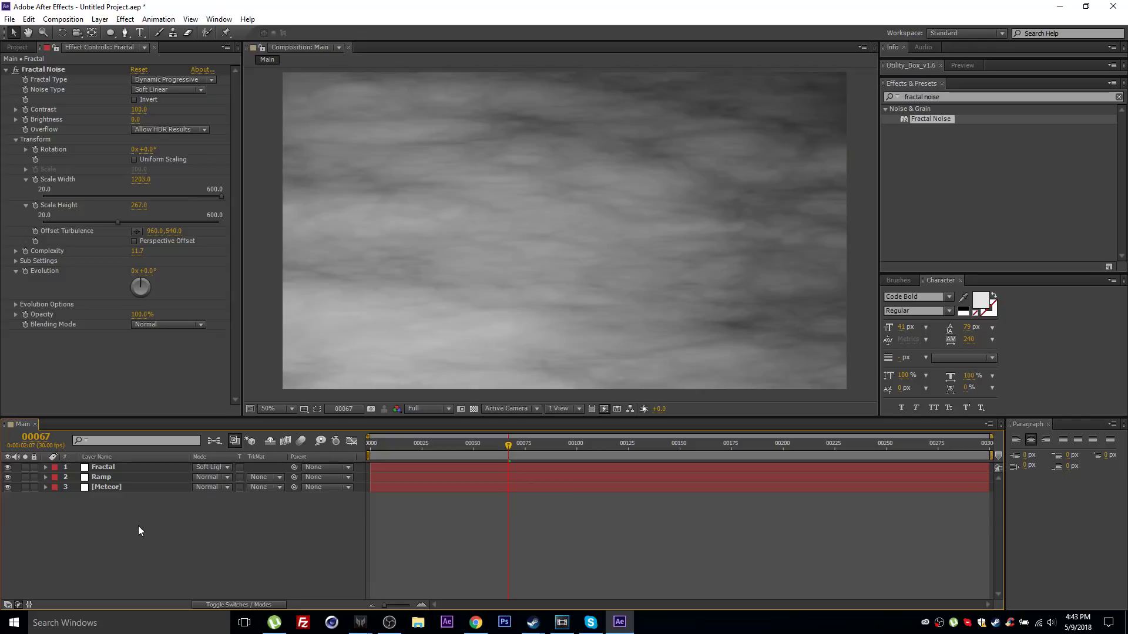
pyautogui.click(100, 19)
pyautogui.moveTo(153, 33)
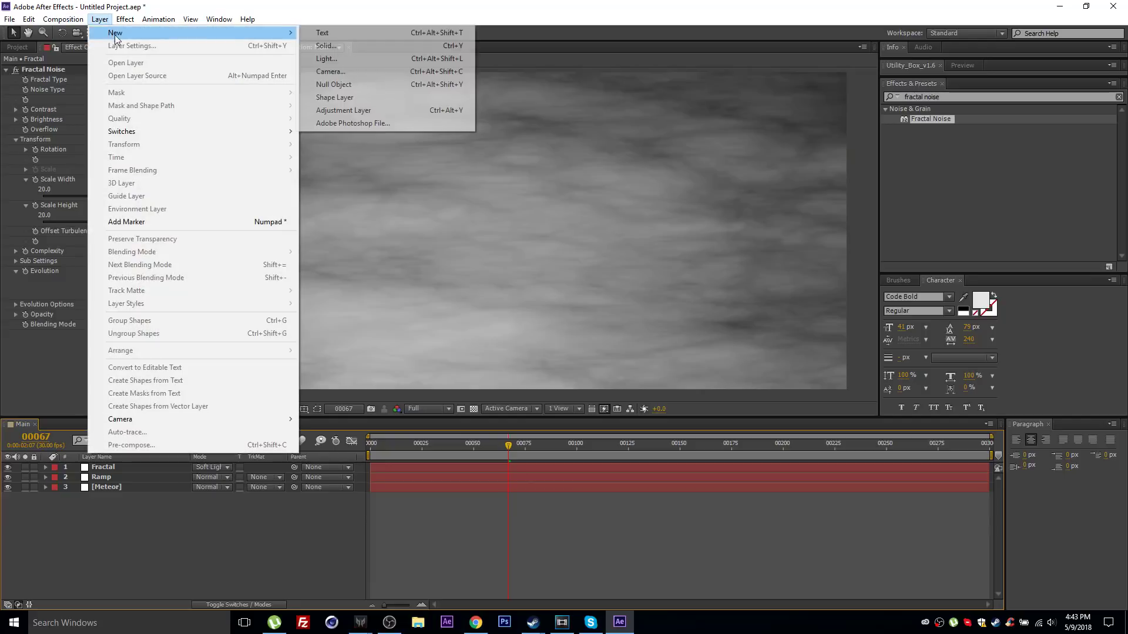
pyautogui.click(353, 110)
pyautogui.click(125, 19)
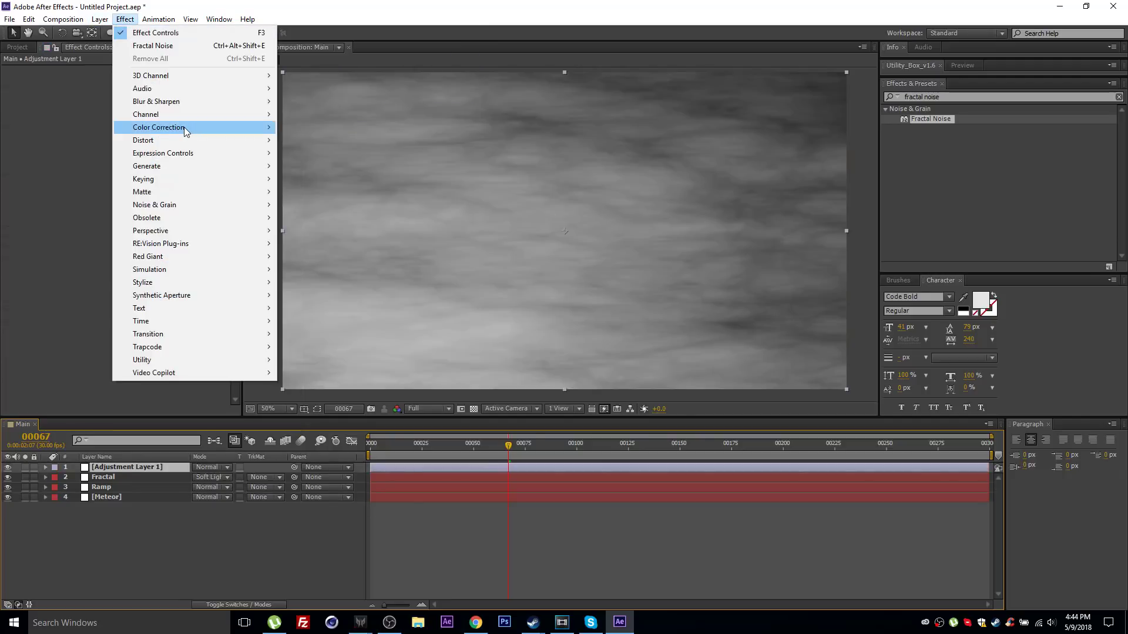
pyautogui.moveTo(176, 127)
pyautogui.click(309, 359)
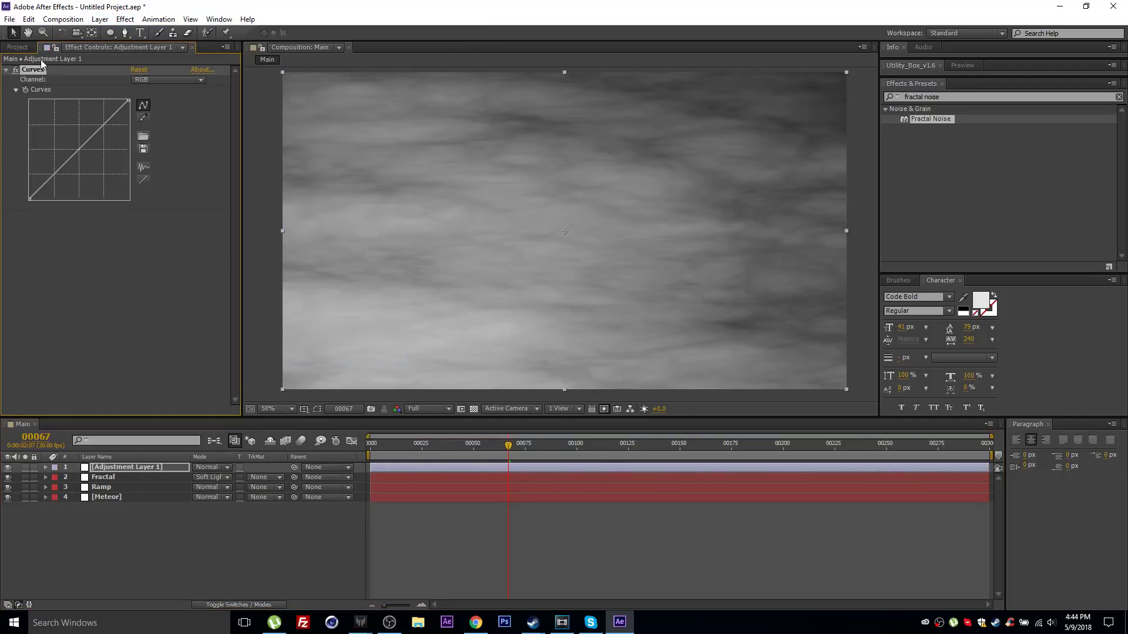
# Bend the adjustment layer's RGB curve into a gentle S-shape, darkening the shadows and lifting the highlights
pyautogui.click(47, 187)
pyautogui.moveTo(103, 134); pyautogui.dragTo(98, 124)
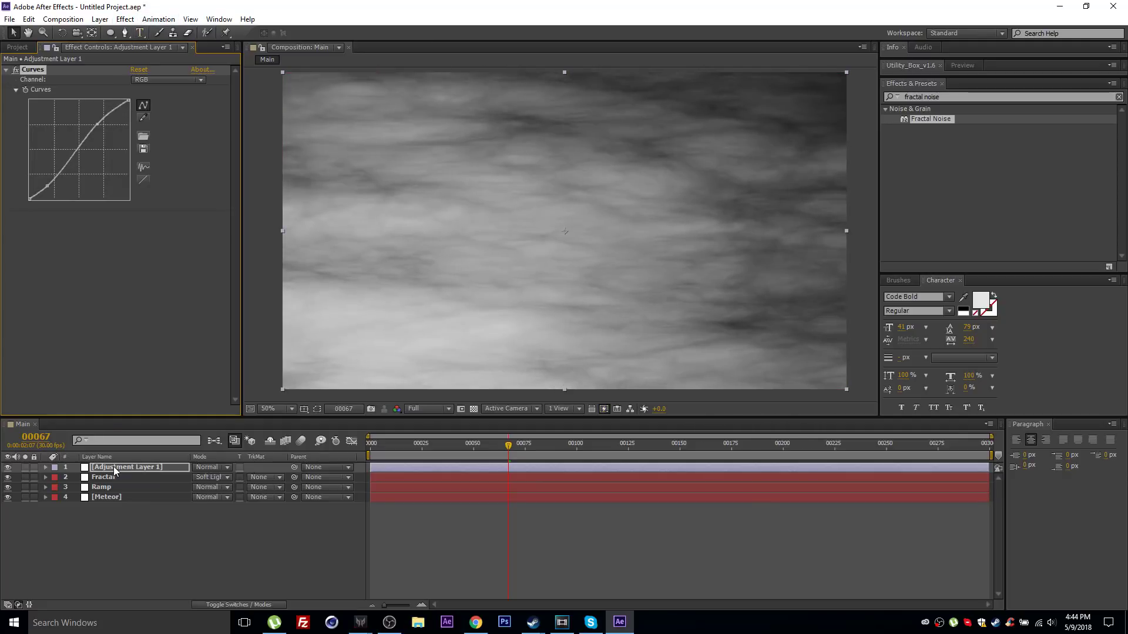
# Move the adjustment layer, Fractal and Ramp layers together below the Meteor layer
pyautogui.click(113, 467)
pyautogui.keyDown('shift'); pyautogui.click(108, 486); pyautogui.keyUp('shift')
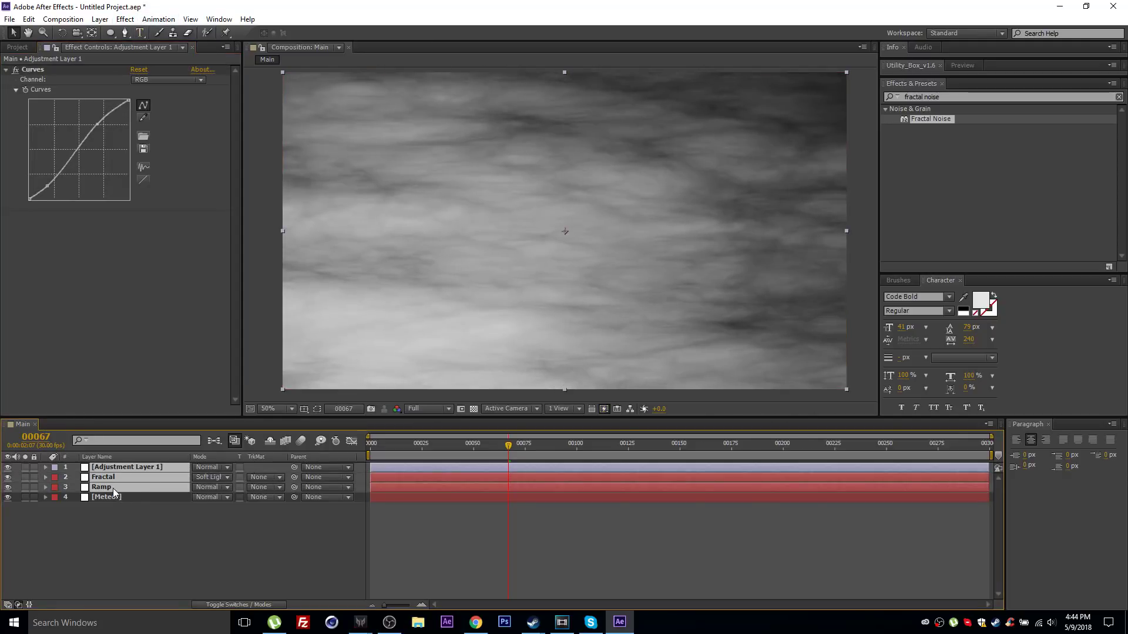
pyautogui.moveTo(101, 488); pyautogui.dragTo(106, 527)
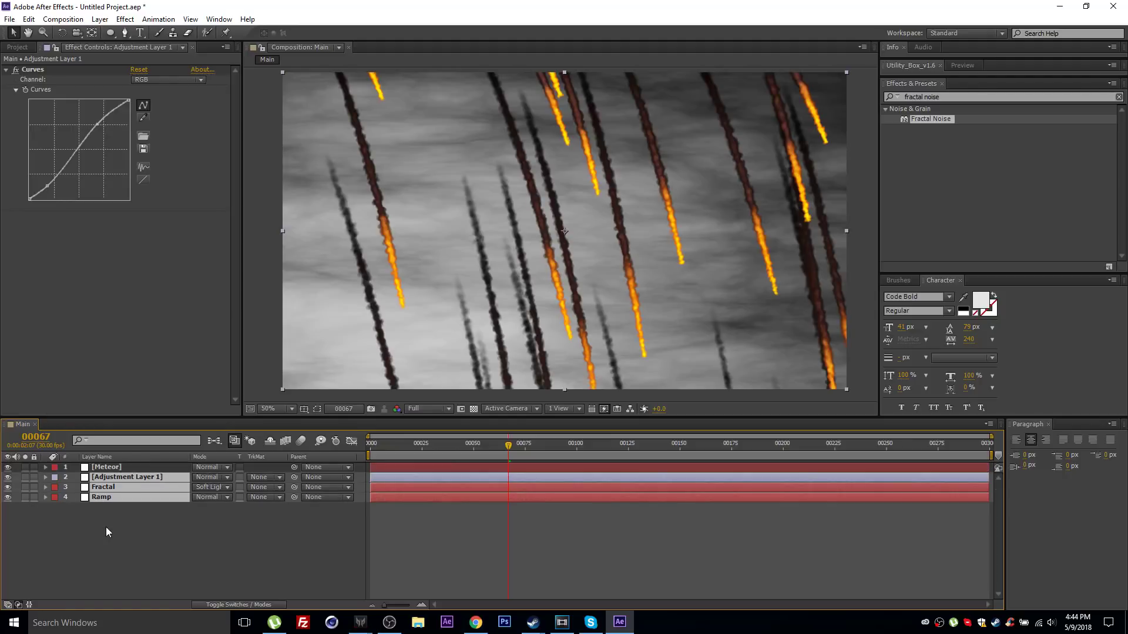
# Pre-compose the adjustment layer, Fractal and Ramp layers as Background, moving all attributes into the new composition
pyautogui.click(185, 534)
pyautogui.click(105, 499)
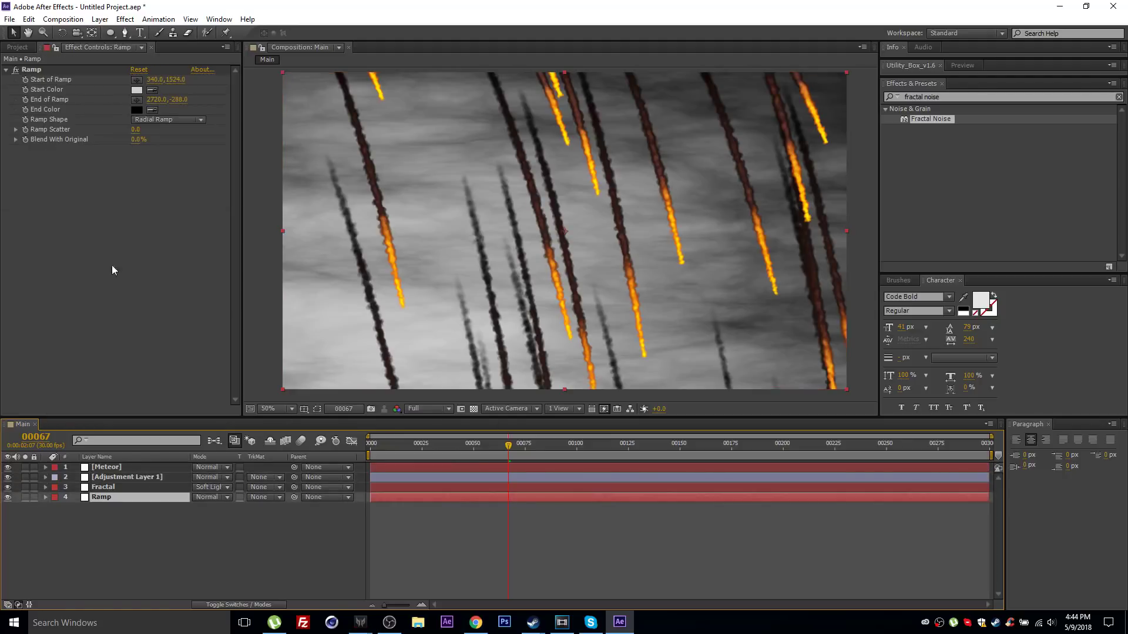
pyautogui.moveTo(113, 506); pyautogui.dragTo(140, 479)
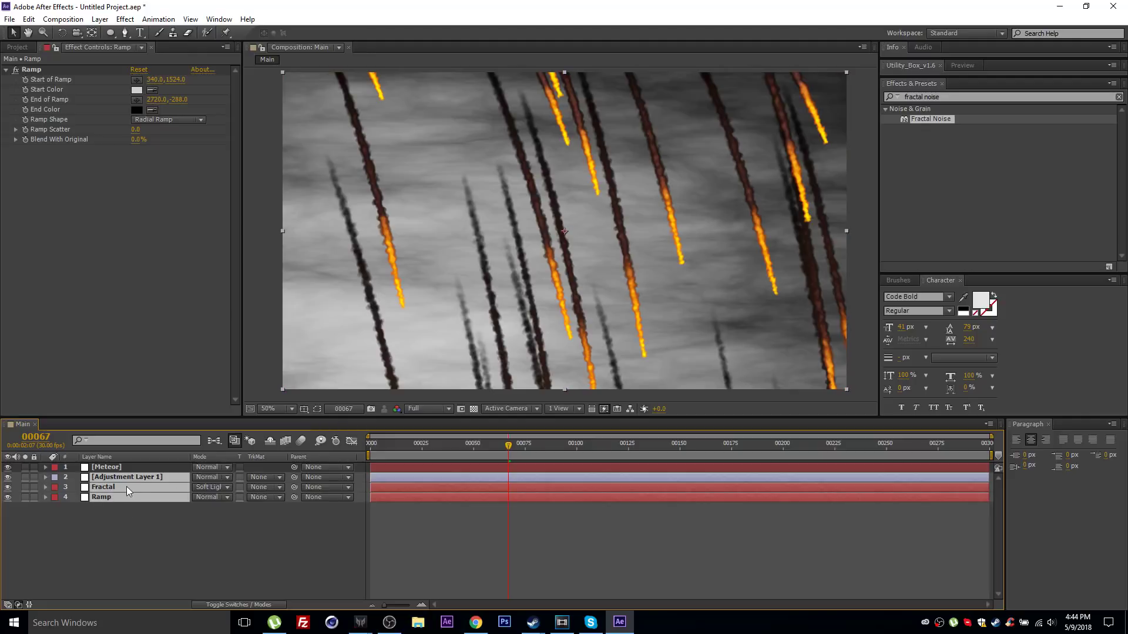
pyautogui.hotkey('ctrl', 'shift', 'c')
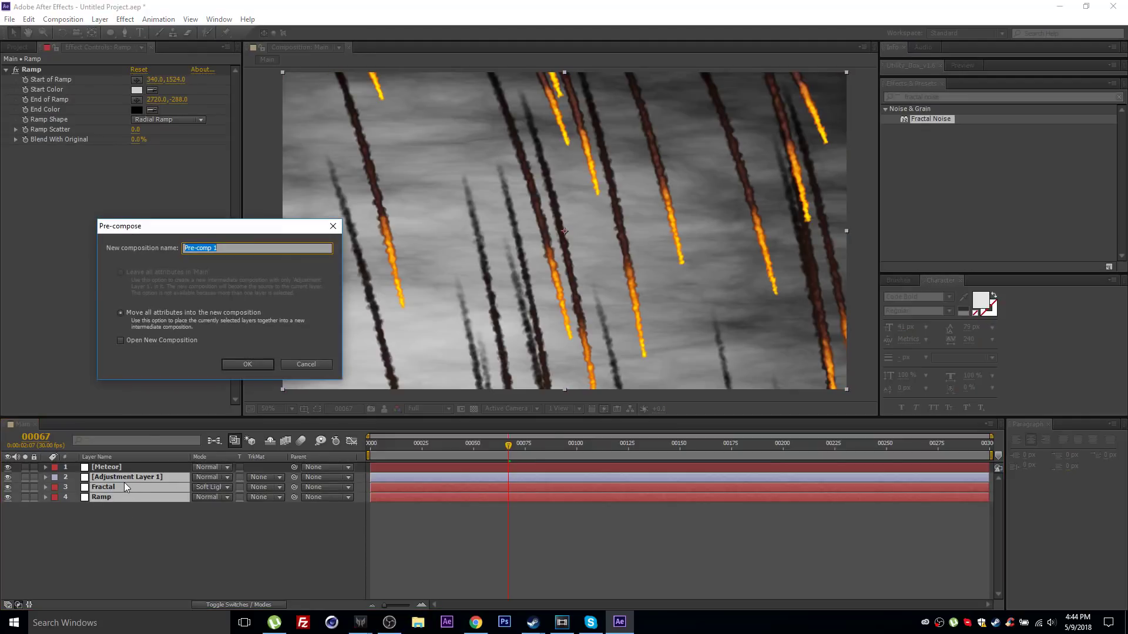
pyautogui.write('Background')
pyautogui.press('Return')
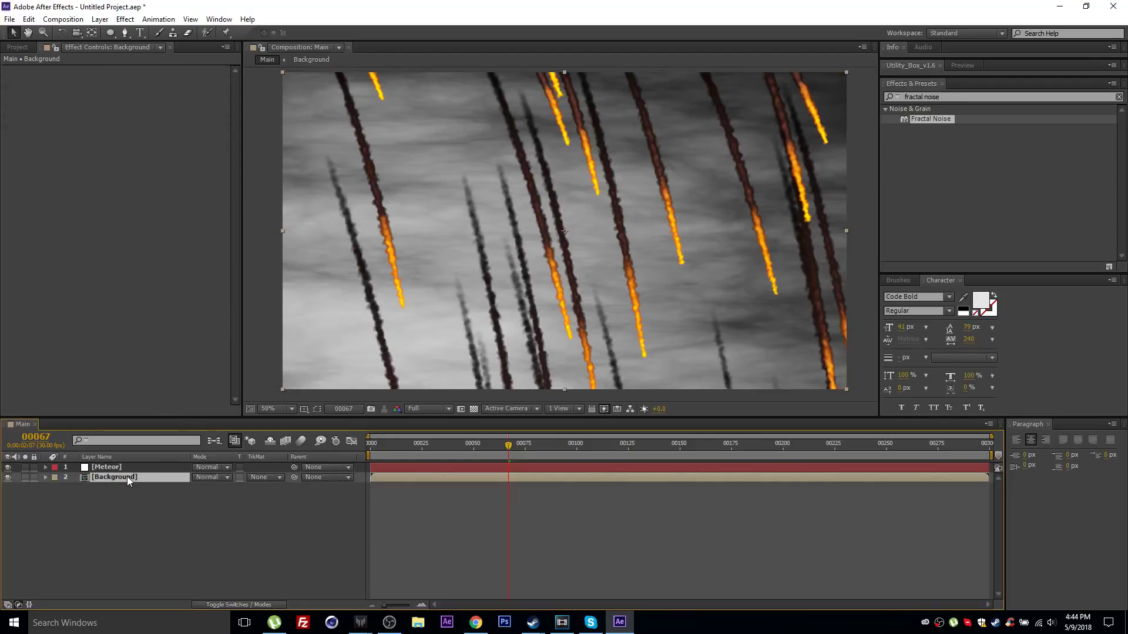
# Delete the adjustment layer inside the Background composition and return to the Main composition
pyautogui.doubleClick(128, 477)
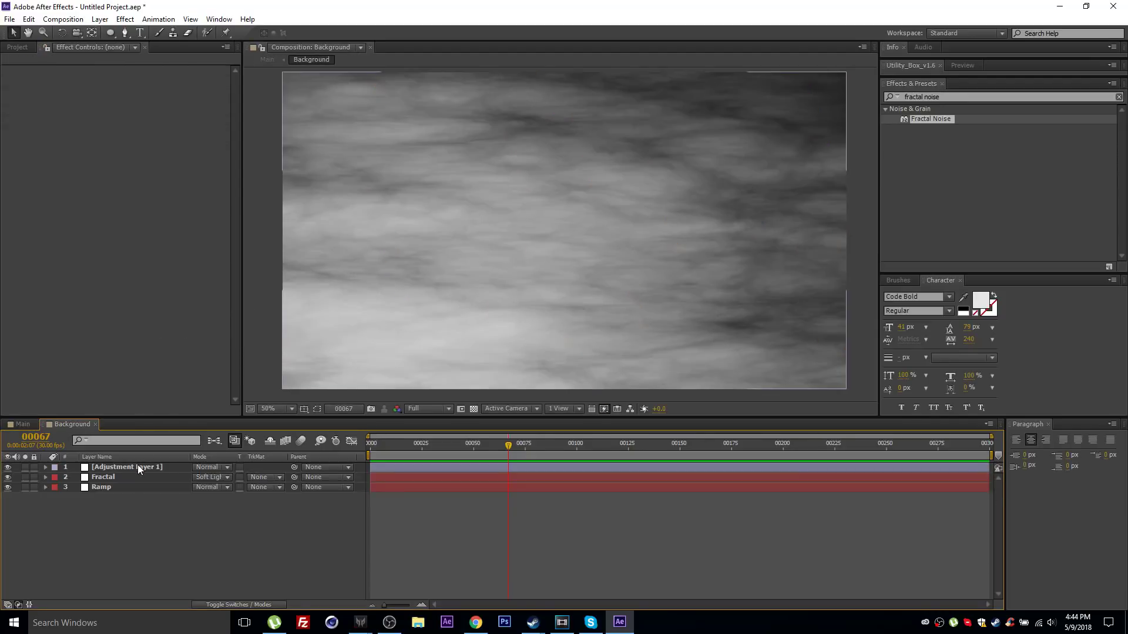
pyautogui.click(139, 468)
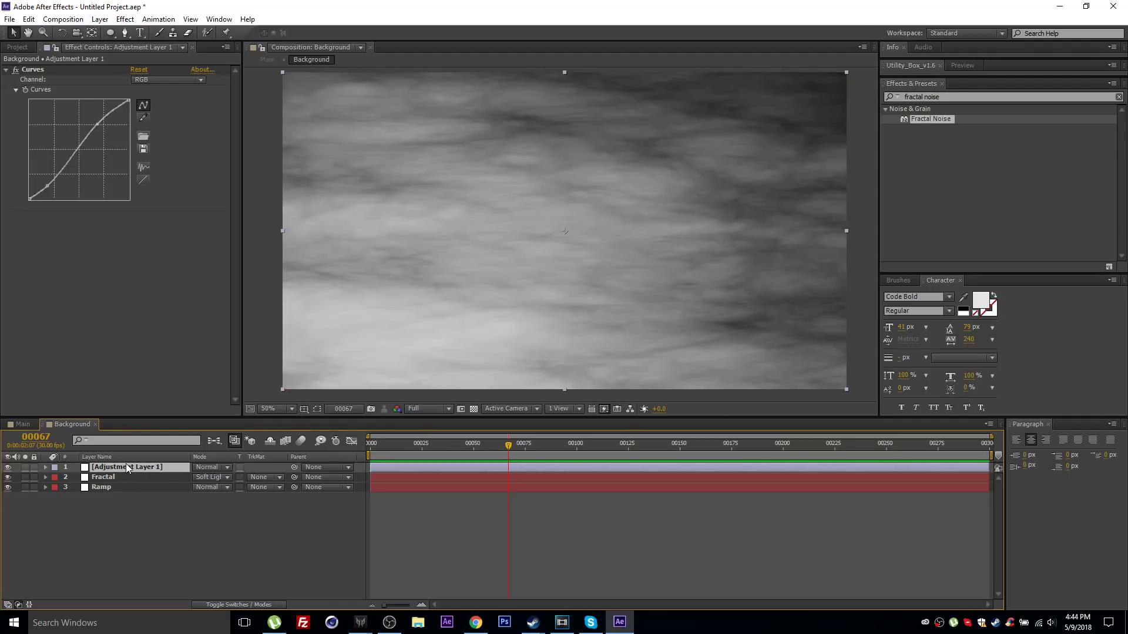
pyautogui.press('Delete')
pyautogui.click(23, 424)
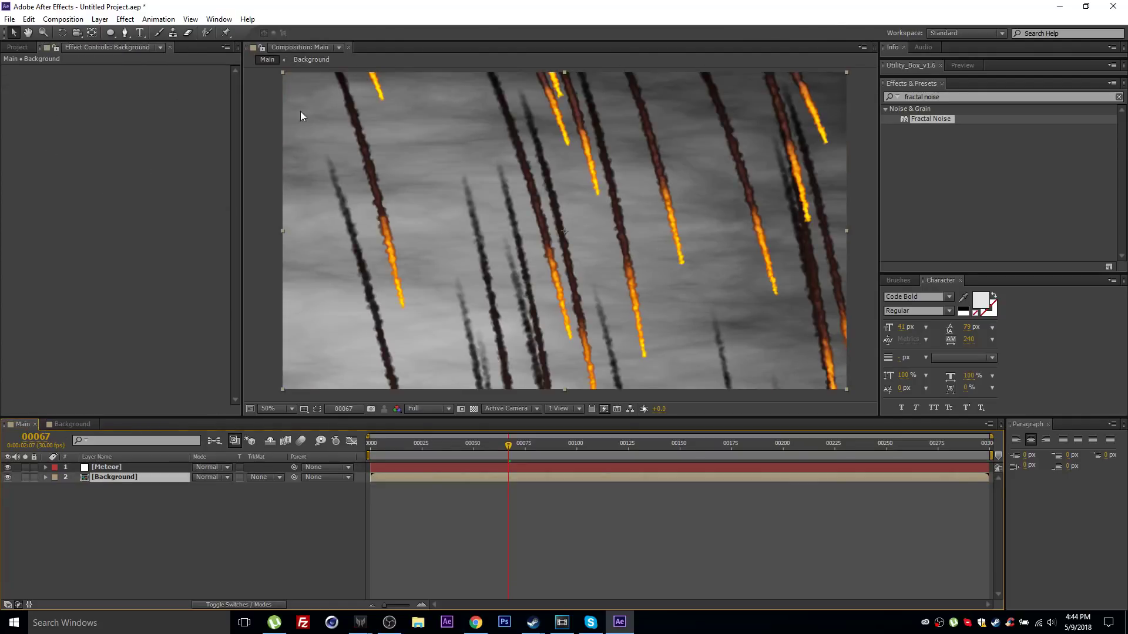
# Apply the Curves effect to the Background layer and pull the lower part of its RGB curve down to darken the shadows
pyautogui.click(125, 19)
pyautogui.moveTo(174, 128)
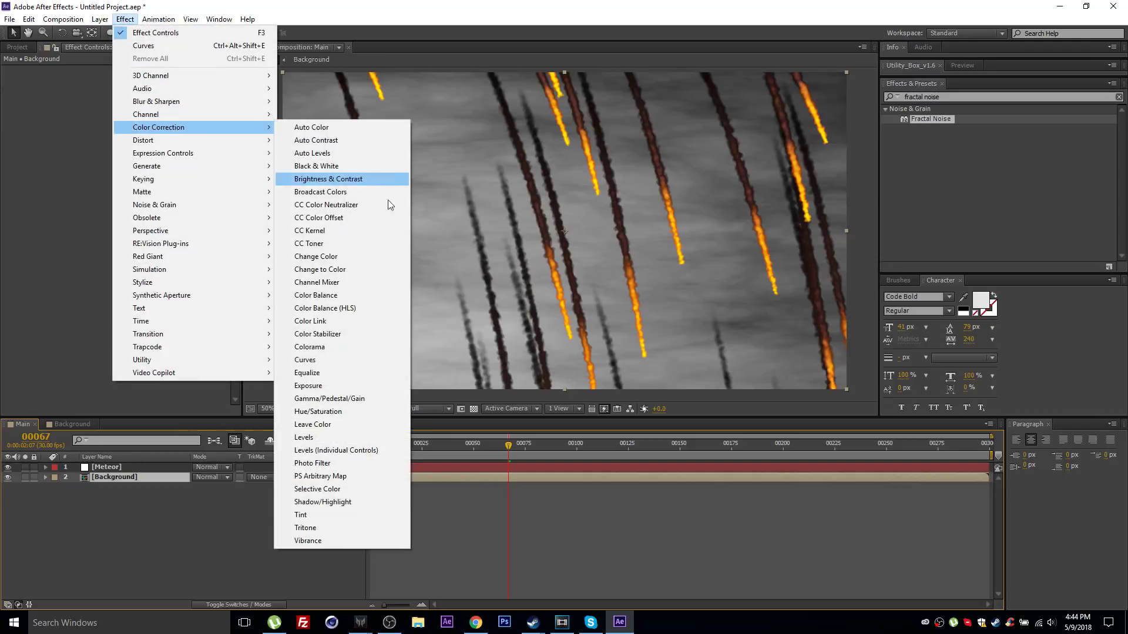
pyautogui.click(333, 360)
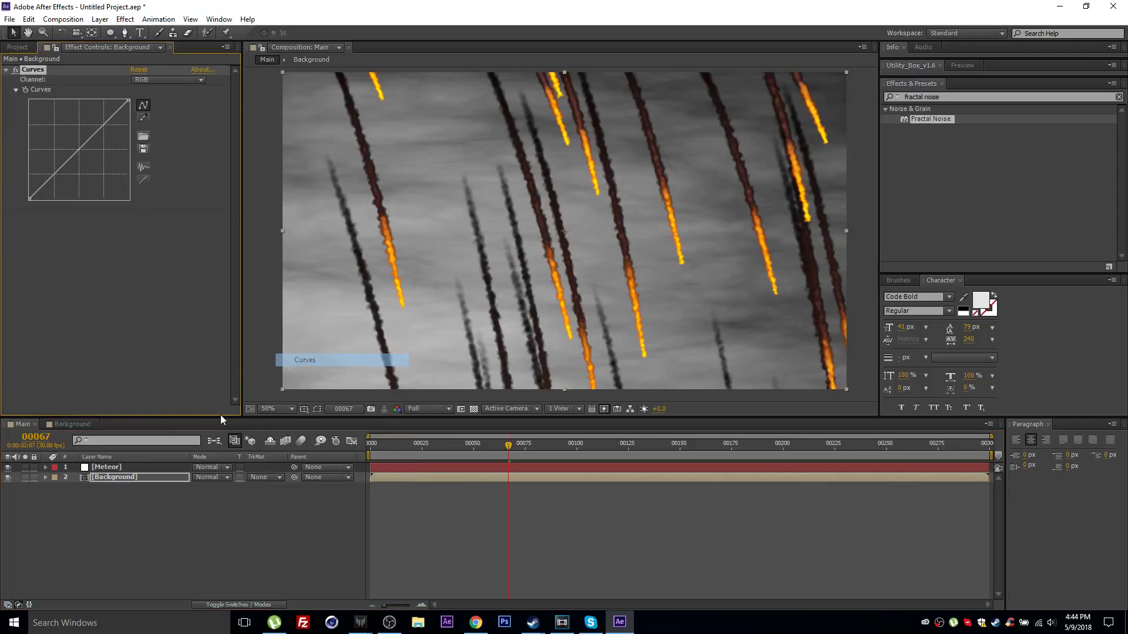
pyautogui.click(126, 481)
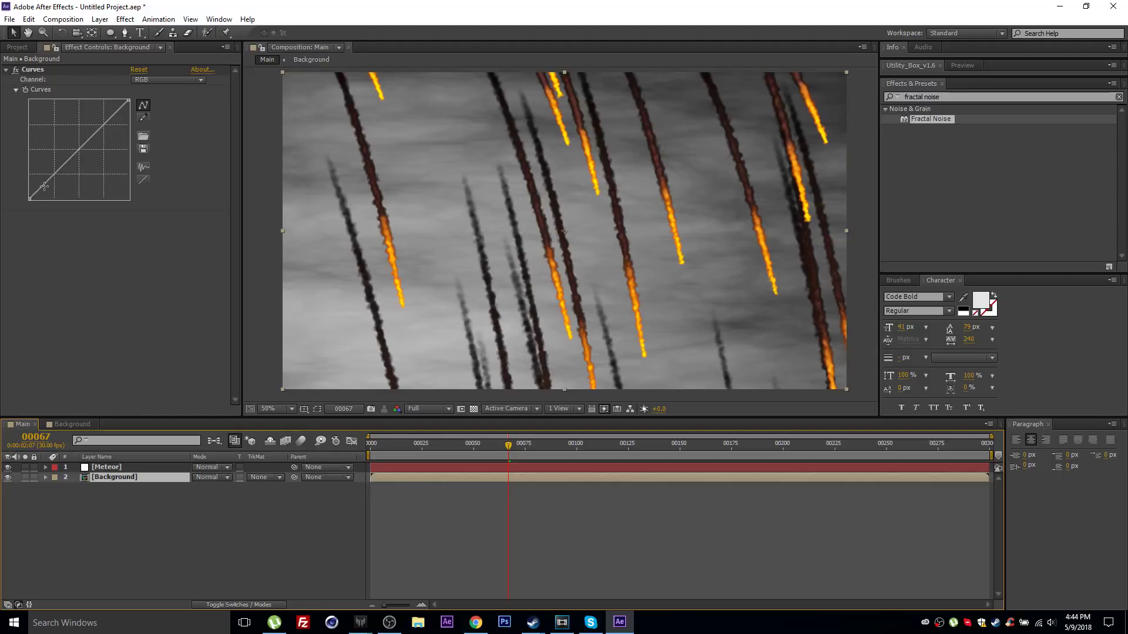
pyautogui.moveTo(45, 187); pyautogui.dragTo(52, 185)
pyautogui.click(106, 124)
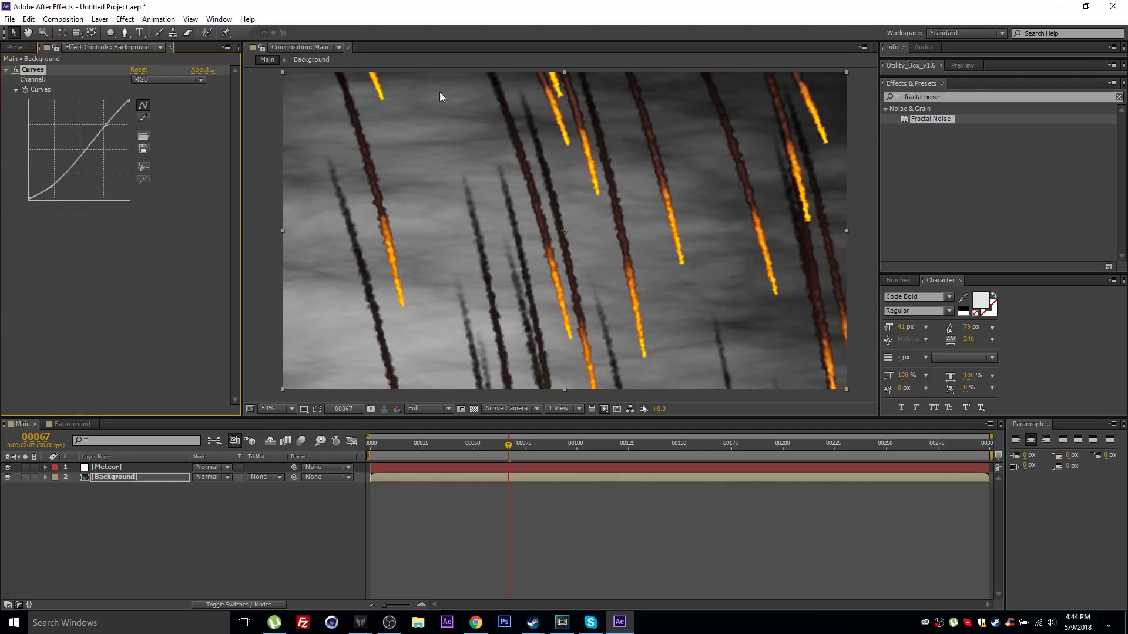
# Apply Tritone to the Background layer with saturated orange-red midtones and set Blend With Original to 94%
pyautogui.click(130, 19)
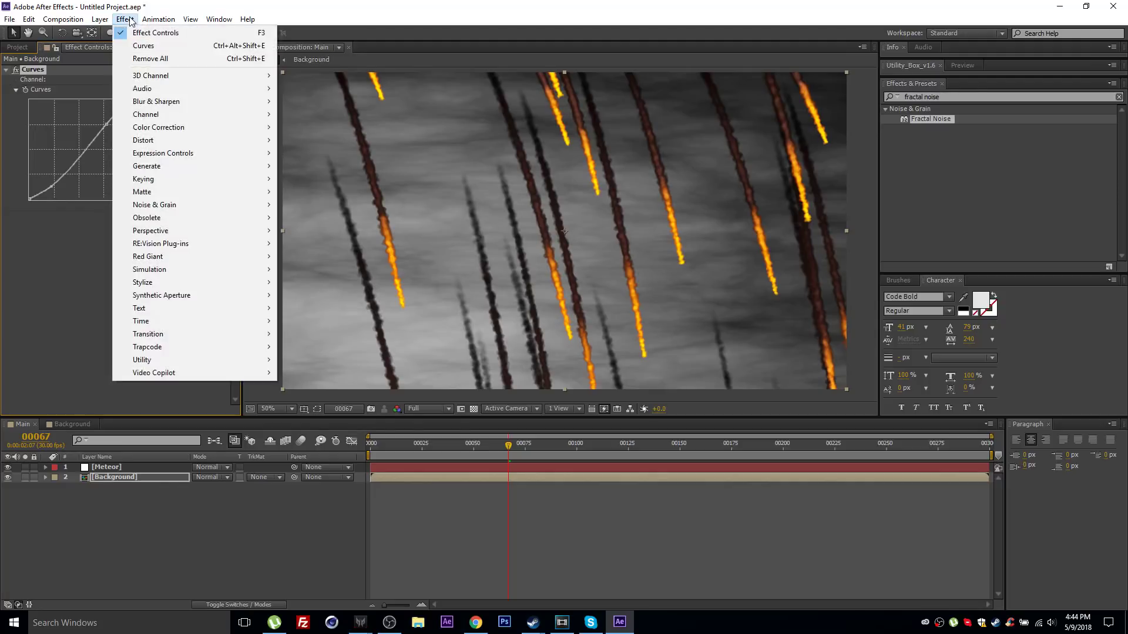
pyautogui.moveTo(176, 127)
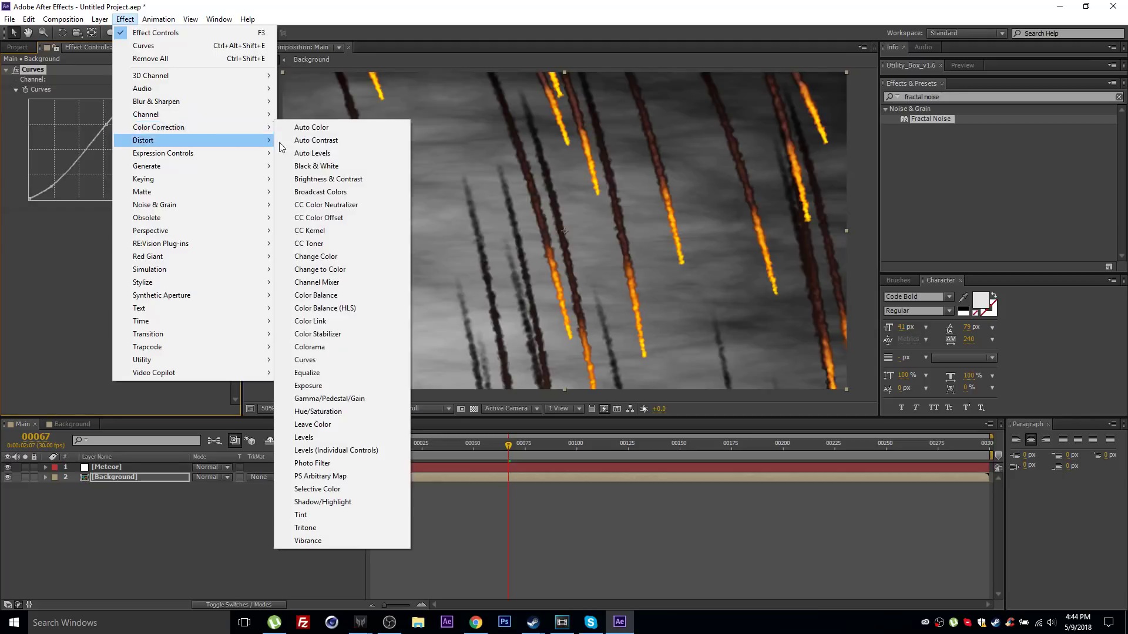
pyautogui.click(326, 527)
pyautogui.click(136, 236)
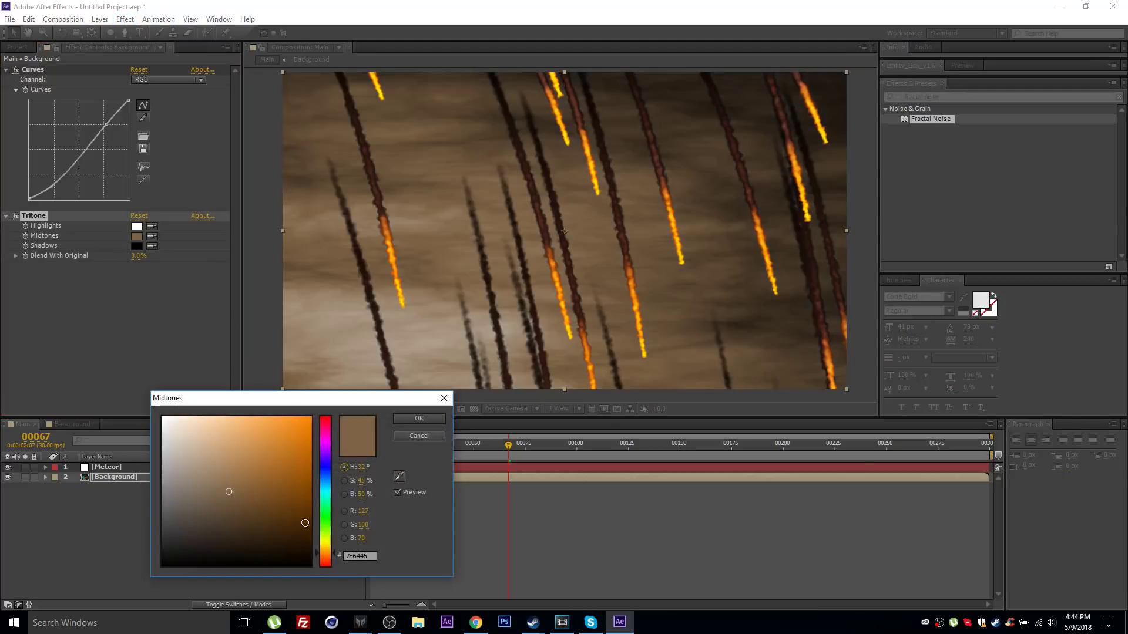
pyautogui.moveTo(249, 499); pyautogui.dragTo(335, 398)
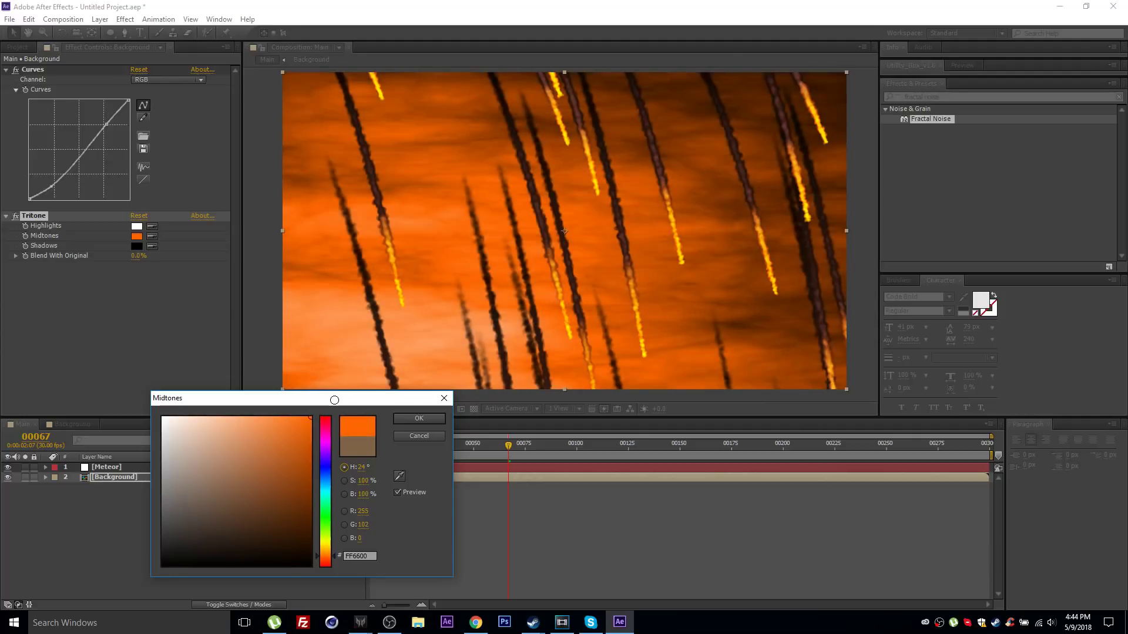
pyautogui.click(328, 563)
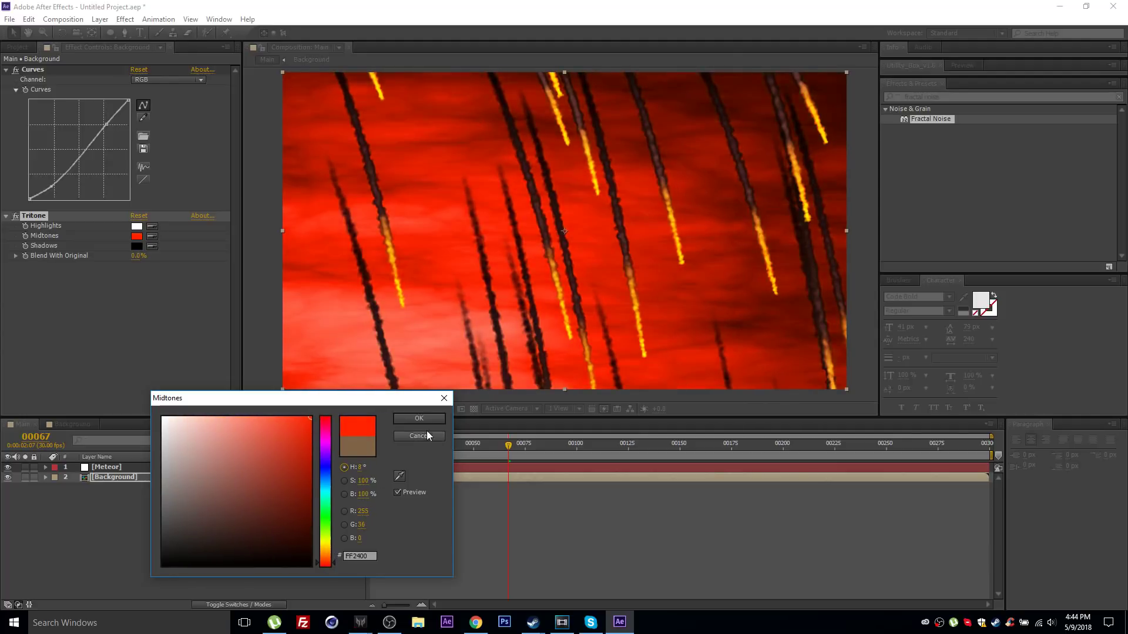
pyautogui.click(327, 561)
pyautogui.click(407, 419)
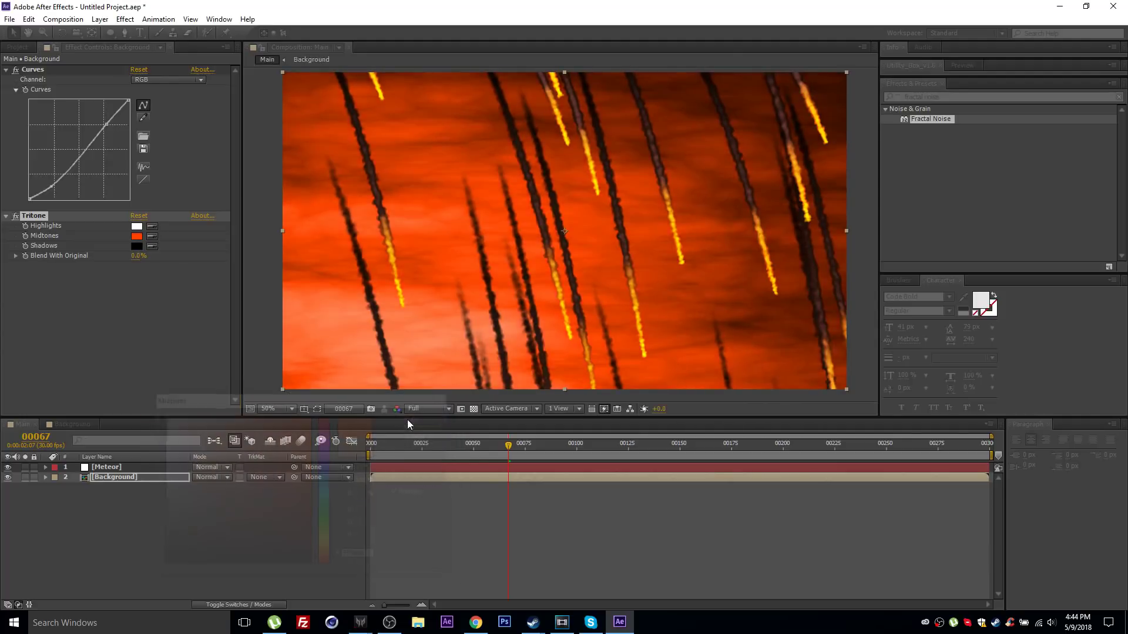
pyautogui.moveTo(138, 256); pyautogui.dragTo(179, 244)
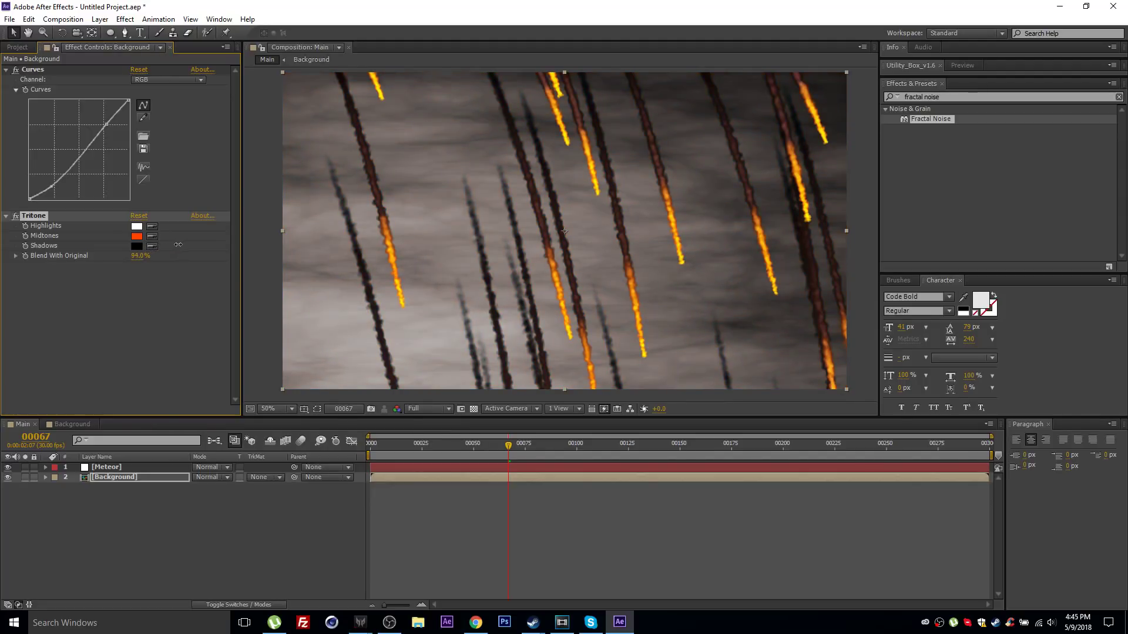
# Duplicate the Background layer, place the copy above the Meteor layer and set its blending mode to Add
pyautogui.click(111, 479)
pyautogui.click(119, 482)
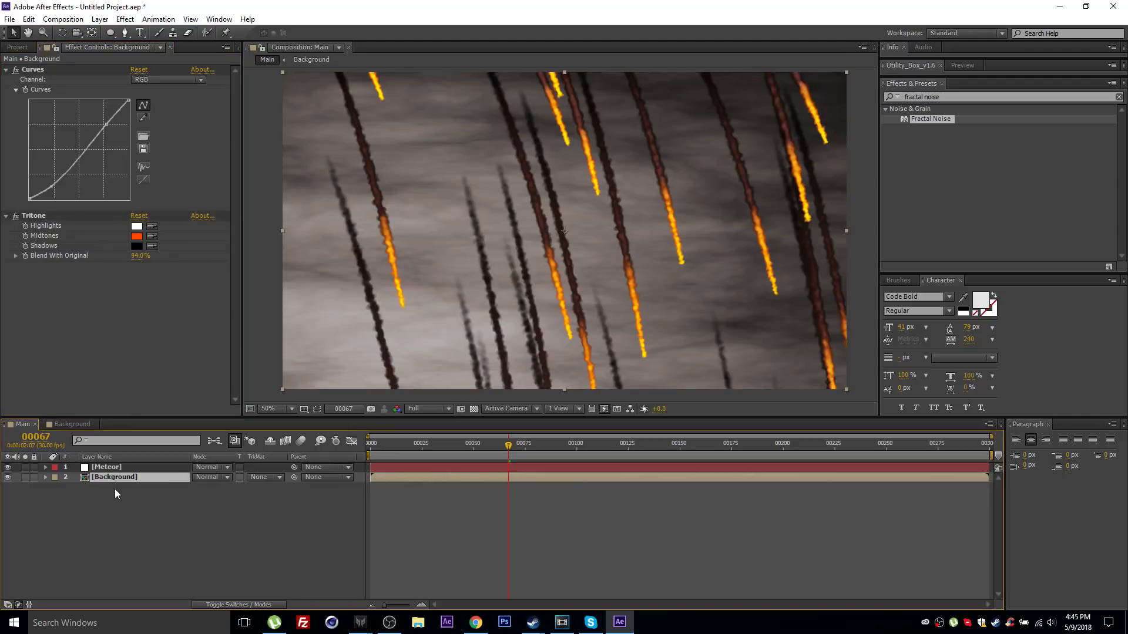
pyautogui.hotkey('ctrl', 'd')
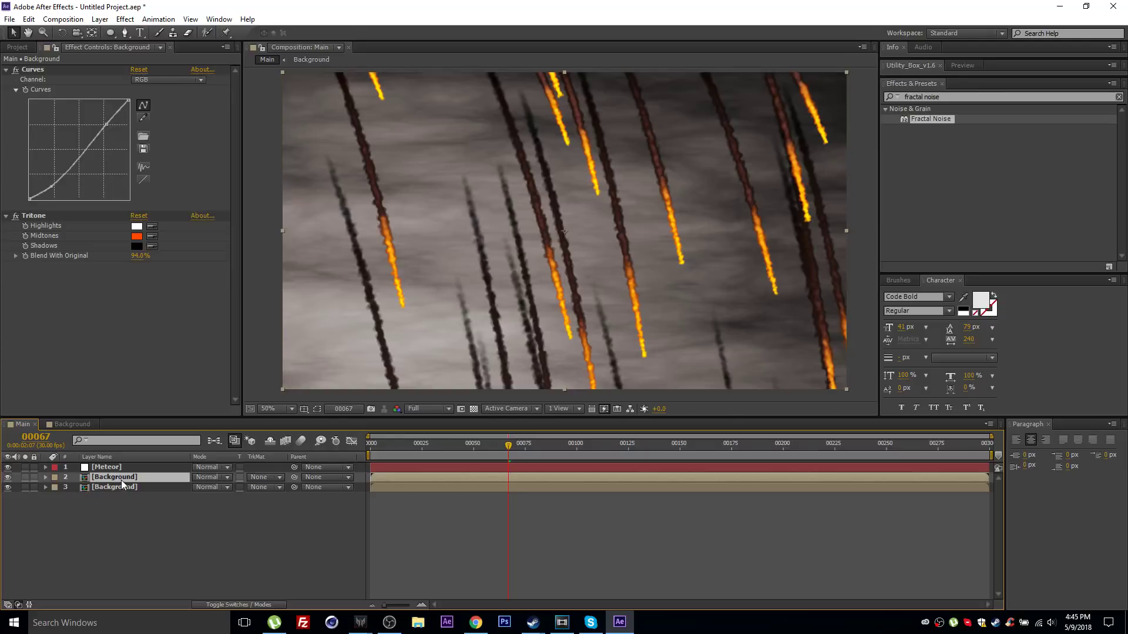
pyautogui.moveTo(105, 481); pyautogui.dragTo(110, 465)
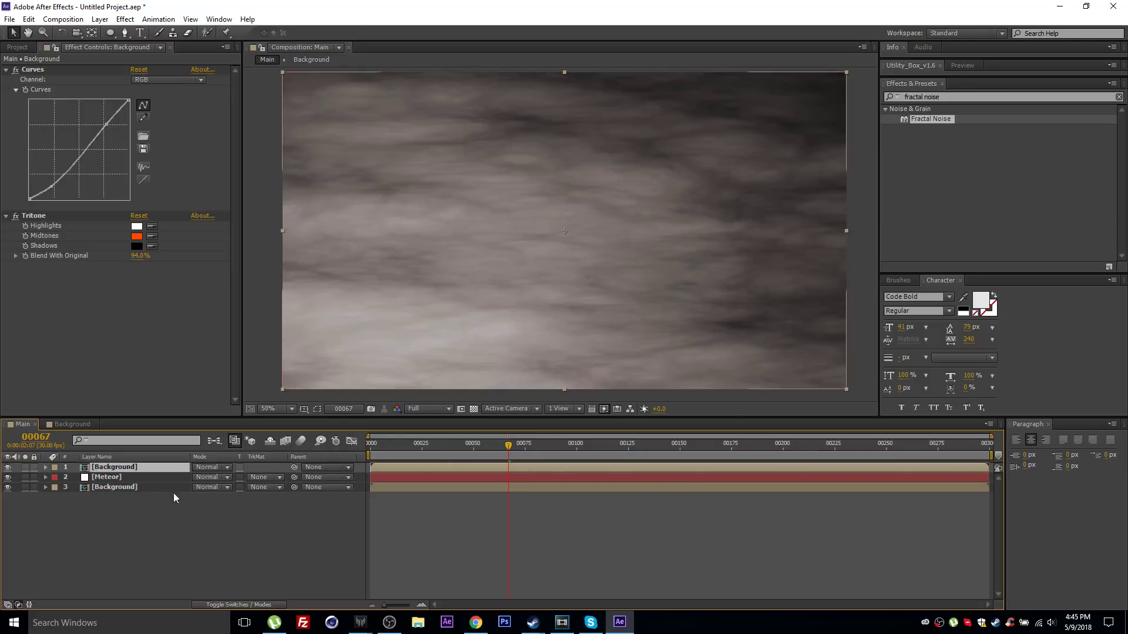
pyautogui.click(215, 468)
pyautogui.click(263, 218)
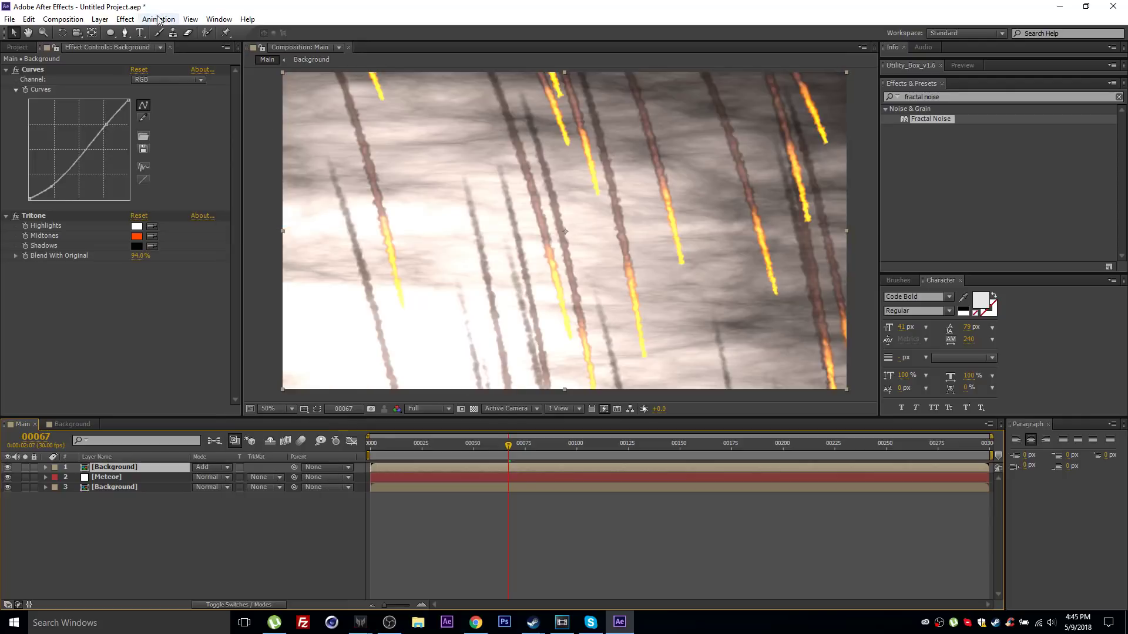
# Draw an elliptical mask on the upper Background layer over the frame's lower-left area and stretch its points beyond the frame
pyautogui.click(113, 34)
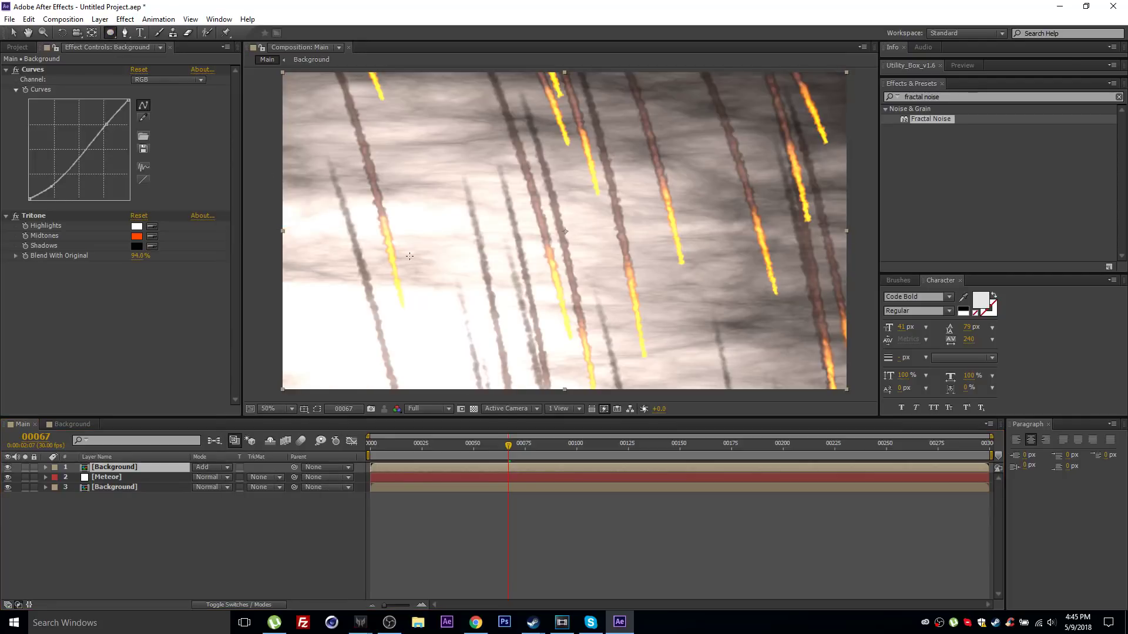
pyautogui.press(',')
pyautogui.moveTo(488, 309); pyautogui.dragTo(376, 253)
pyautogui.press('v')
pyautogui.moveTo(488, 253); pyautogui.dragTo(486, 264)
pyautogui.click(604, 309)
pyautogui.moveTo(605, 310); pyautogui.dragTo(659, 341)
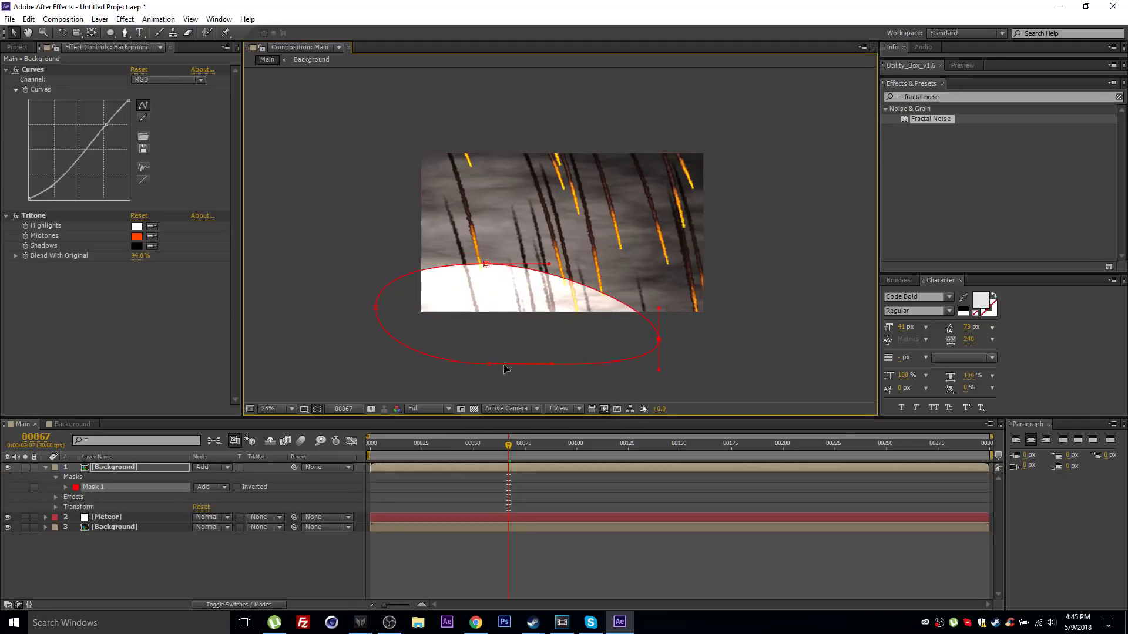
pyautogui.moveTo(376, 308); pyautogui.dragTo(313, 312)
pyautogui.moveTo(484, 264); pyautogui.dragTo(479, 263)
# Feather the mask to 708 pixels and lower the upper Background layer's Tritone Blend With Original to near zero
pyautogui.press('f')
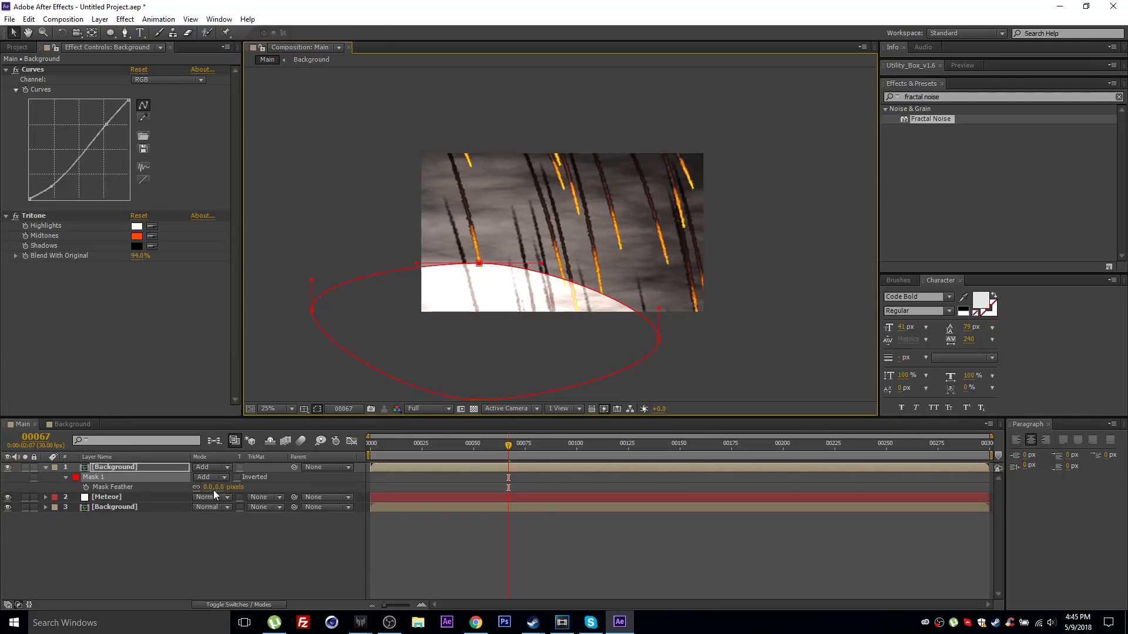
pyautogui.moveTo(205, 487); pyautogui.dragTo(528, 486)
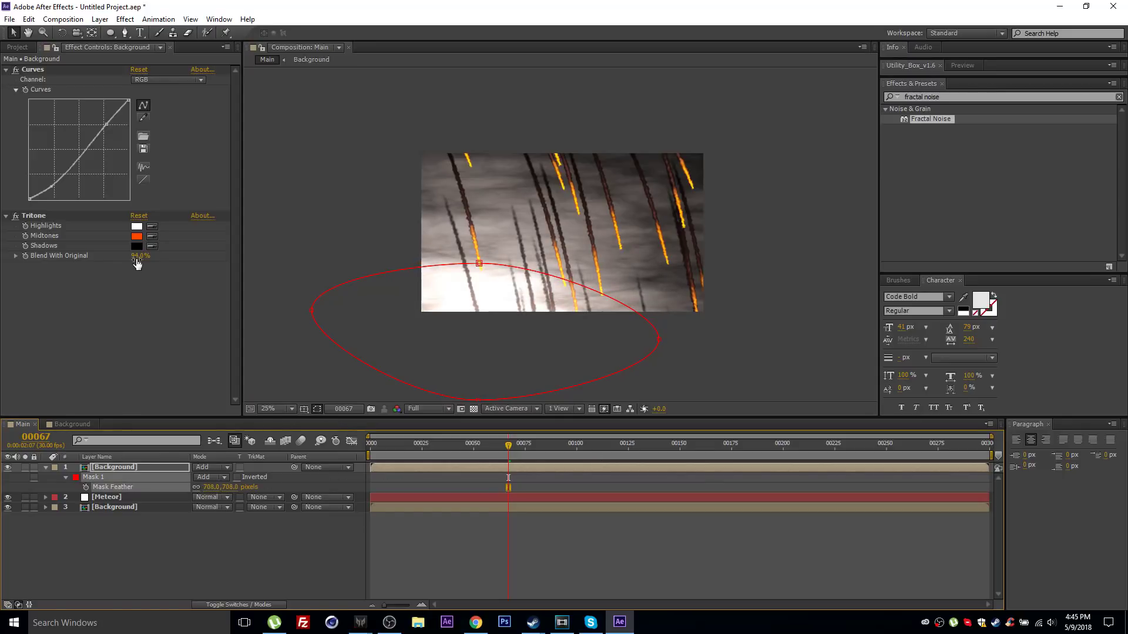
pyautogui.moveTo(135, 264); pyautogui.dragTo(90, 256)
# Lower the mask's upper point slightly and extend its right-hand point past the right edge of the frame
pyautogui.press('.')
pyautogui.click(479, 263)
pyautogui.press(',')
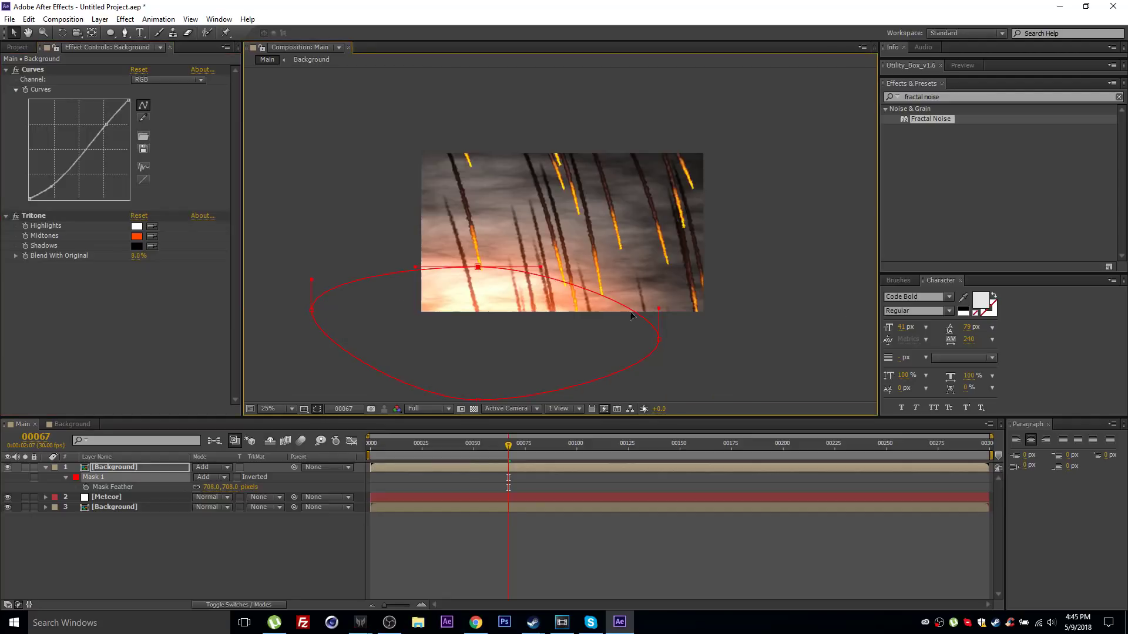
pyautogui.moveTo(659, 339); pyautogui.dragTo(718, 339)
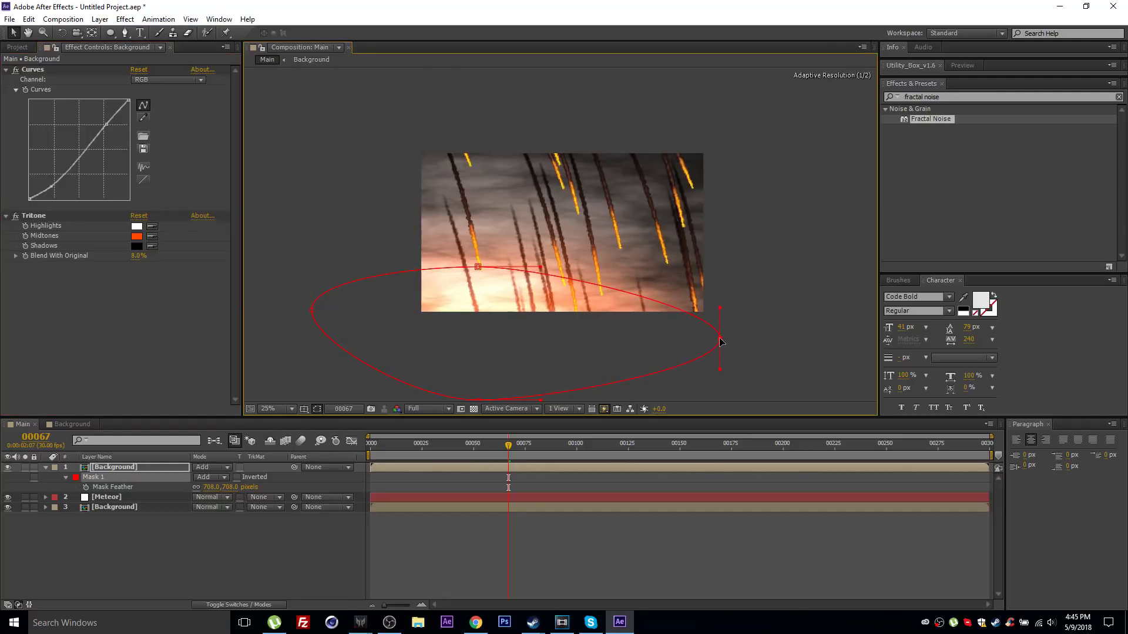
pyautogui.press('.')
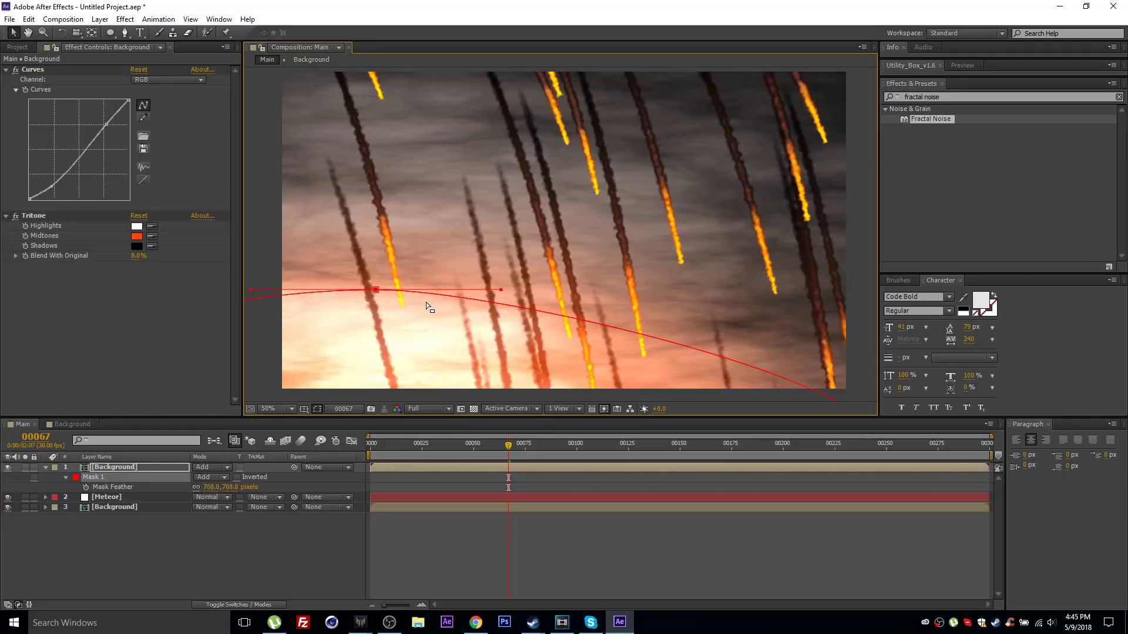
# Pull the upper part of the lower Background layer's RGB curve down slightly to darken the sky
pyautogui.moveTo(445, 268)
pyautogui.mouseDown()
pyautogui.moveTo(441, 206)
pyautogui.moveTo(436, 247)
pyautogui.mouseUp()
pyautogui.click(120, 507)
pyautogui.moveTo(106, 124); pyautogui.dragTo(107, 128)
pyautogui.moveTo(51, 187); pyautogui.dragTo(51, 187)
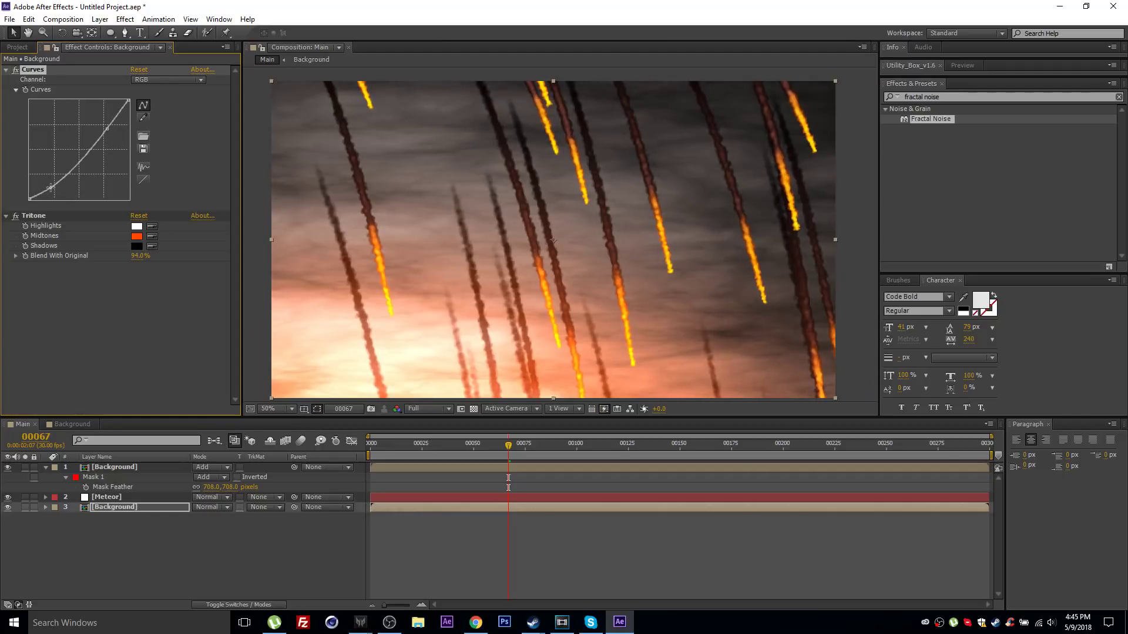
# Change the lower Background layer's Tritone midtones to a saturated blue
pyautogui.click(137, 237)
pyautogui.moveTo(326, 499); pyautogui.dragTo(325, 478)
pyautogui.moveTo(308, 434); pyautogui.dragTo(313, 442)
pyautogui.click(402, 420)
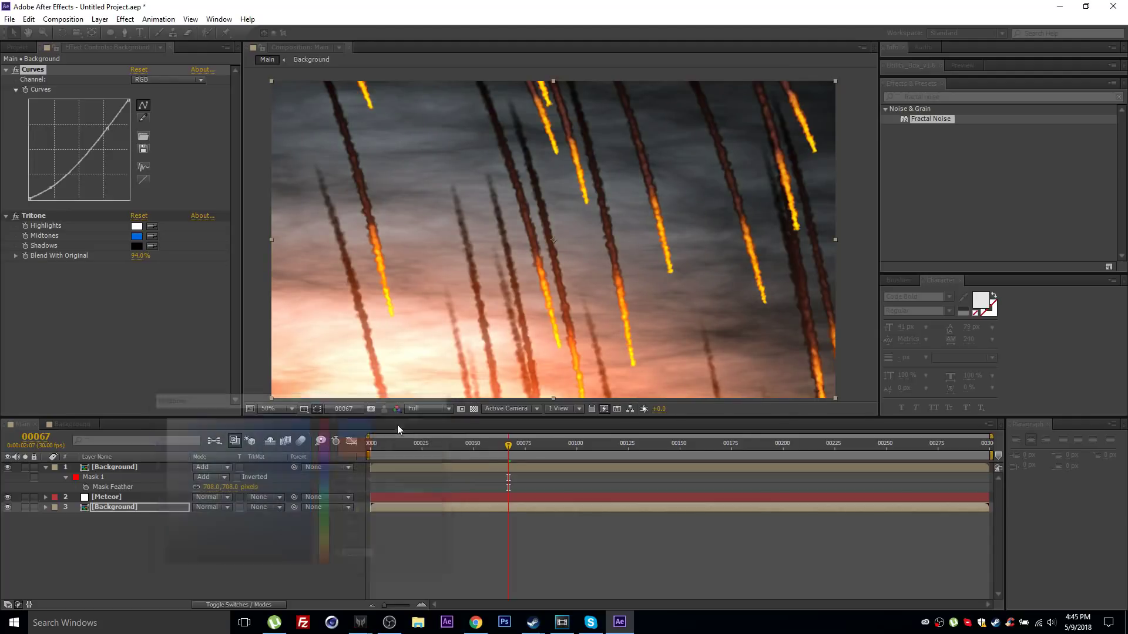
# Open the Background pre-comp and duplicate its Fractal layer
pyautogui.doubleClick(134, 509)
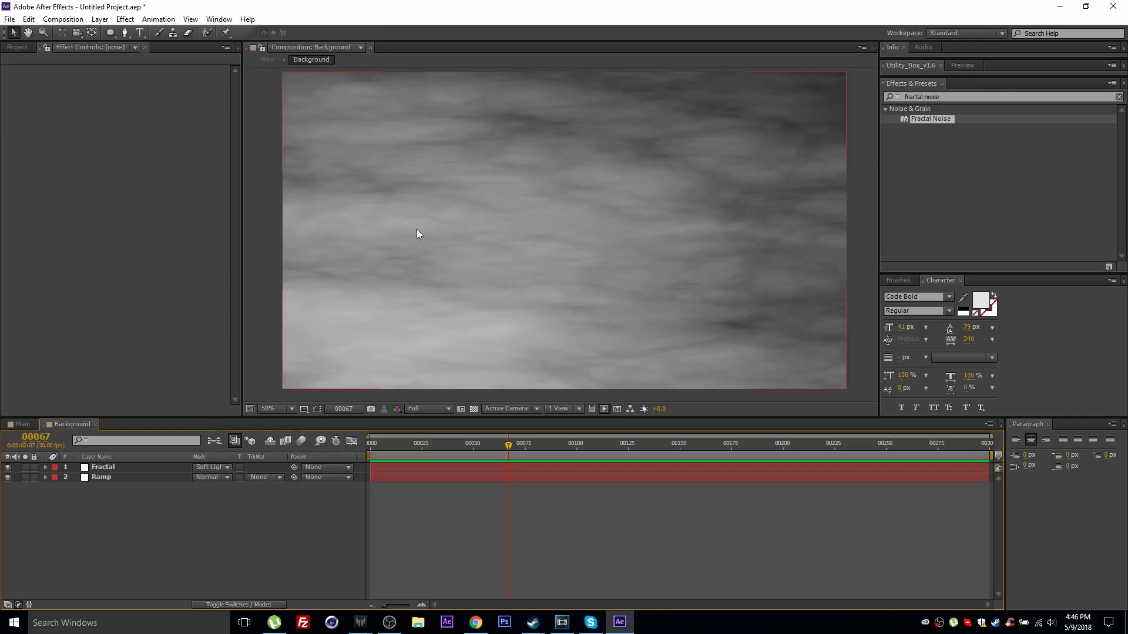
pyautogui.click(113, 467)
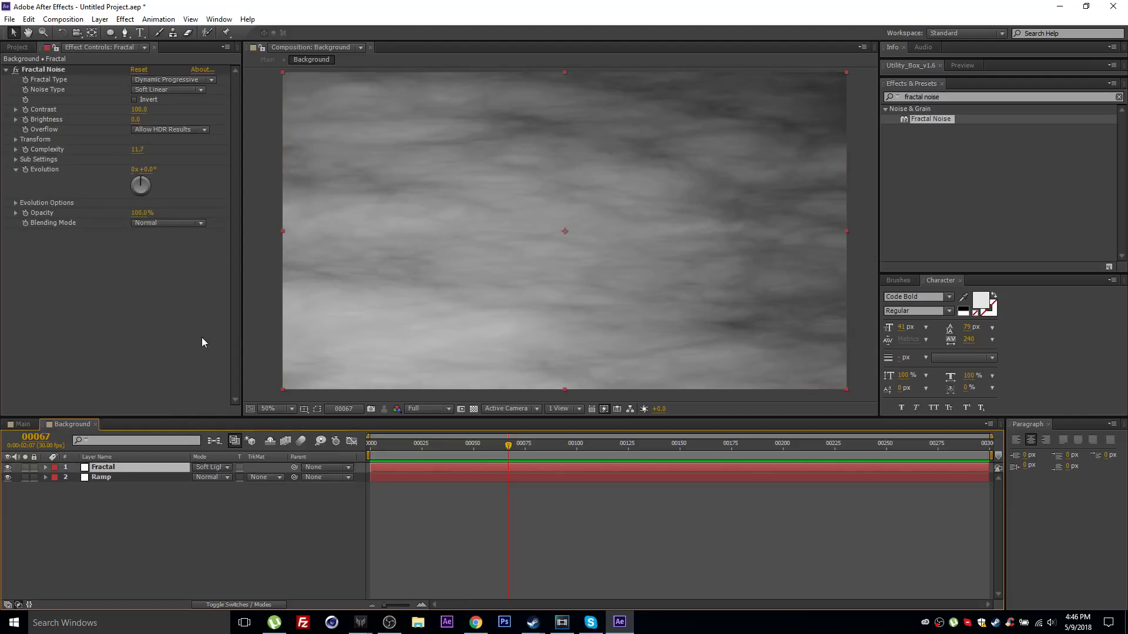
pyautogui.click(21, 424)
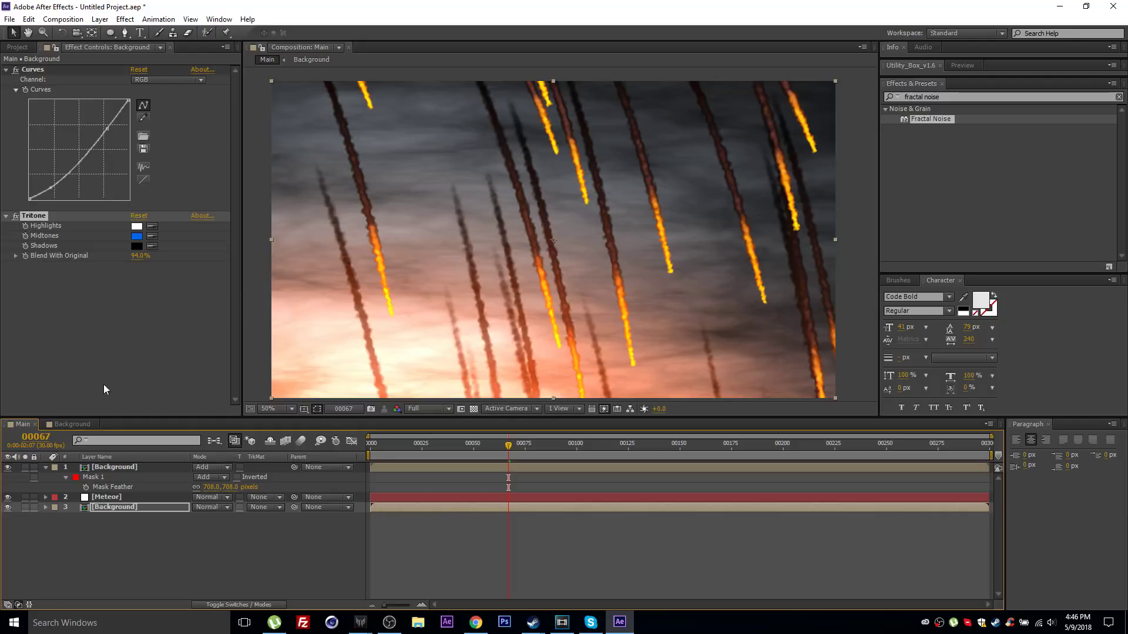
pyautogui.click(71, 420)
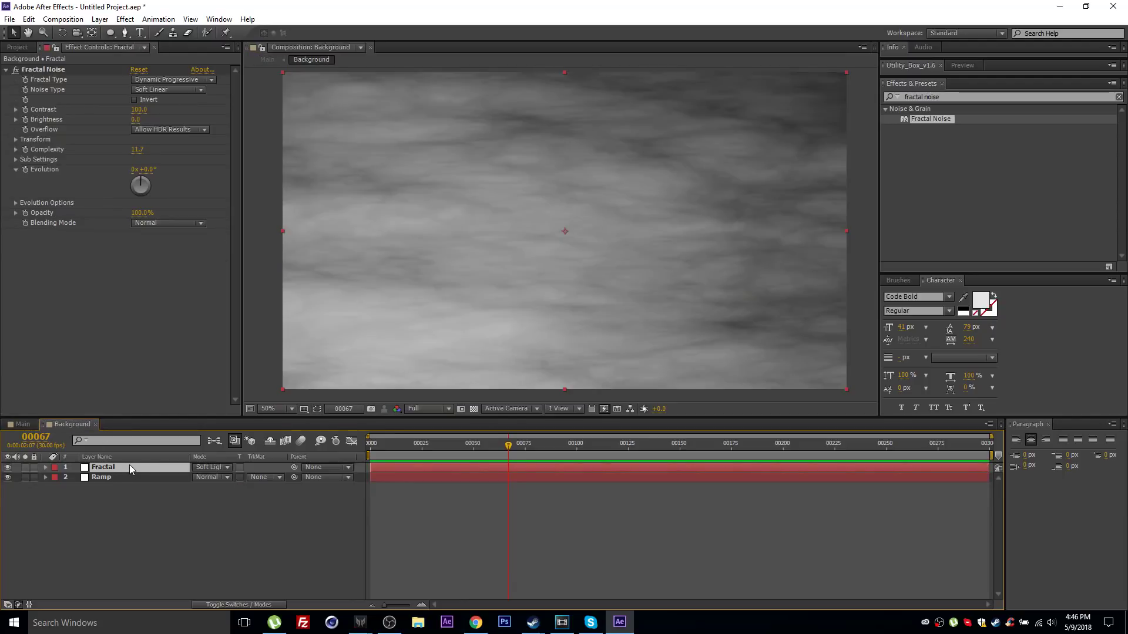
pyautogui.hotkey('ctrl', 'd')
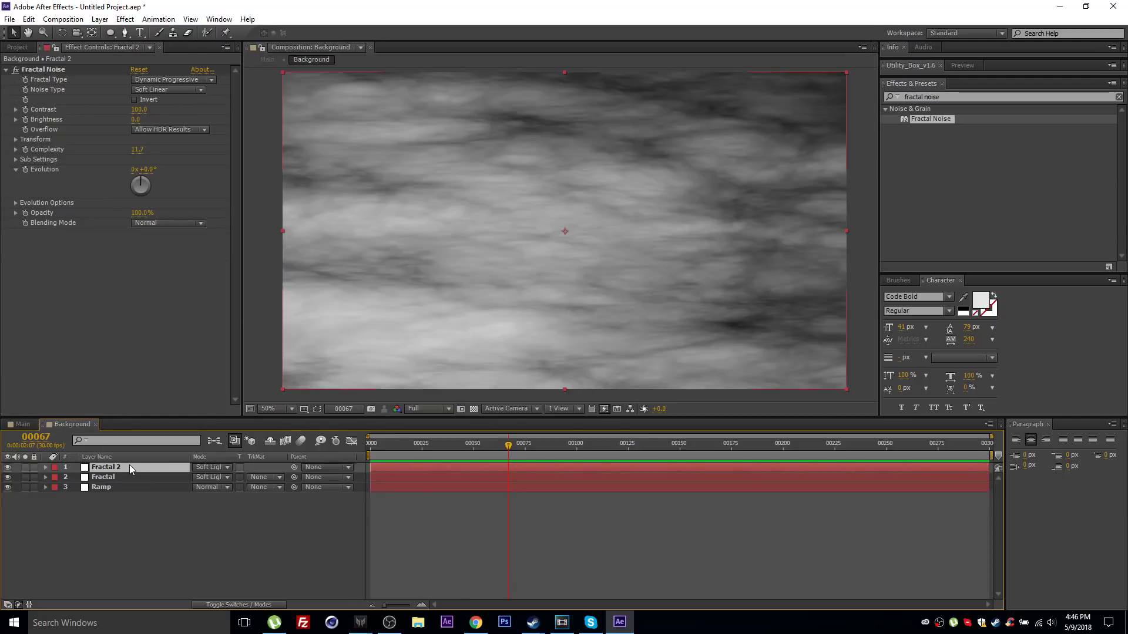
# Set the duplicated Fractal Noise to Scale Width 339, Scale Height 99 and fractal type Dynamic Twist
pyautogui.click(16, 140)
pyautogui.moveTo(146, 184); pyautogui.dragTo(101, 211)
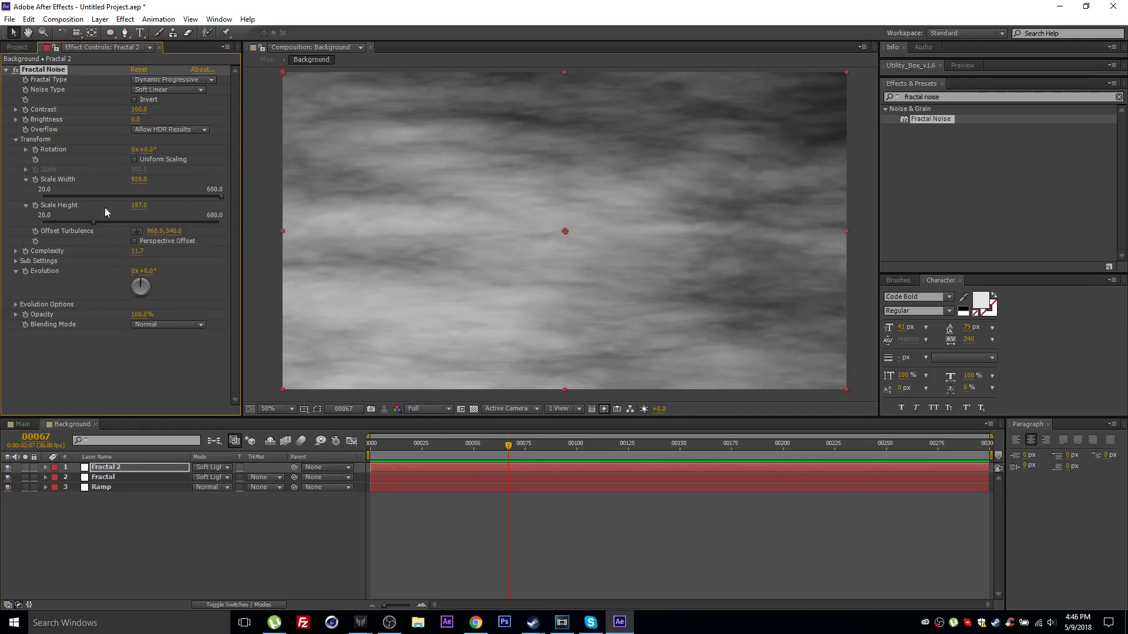
pyautogui.moveTo(144, 181); pyautogui.dragTo(77, 186)
pyautogui.moveTo(139, 205); pyautogui.dragTo(89, 209)
pyautogui.moveTo(139, 180); pyautogui.dragTo(114, 186)
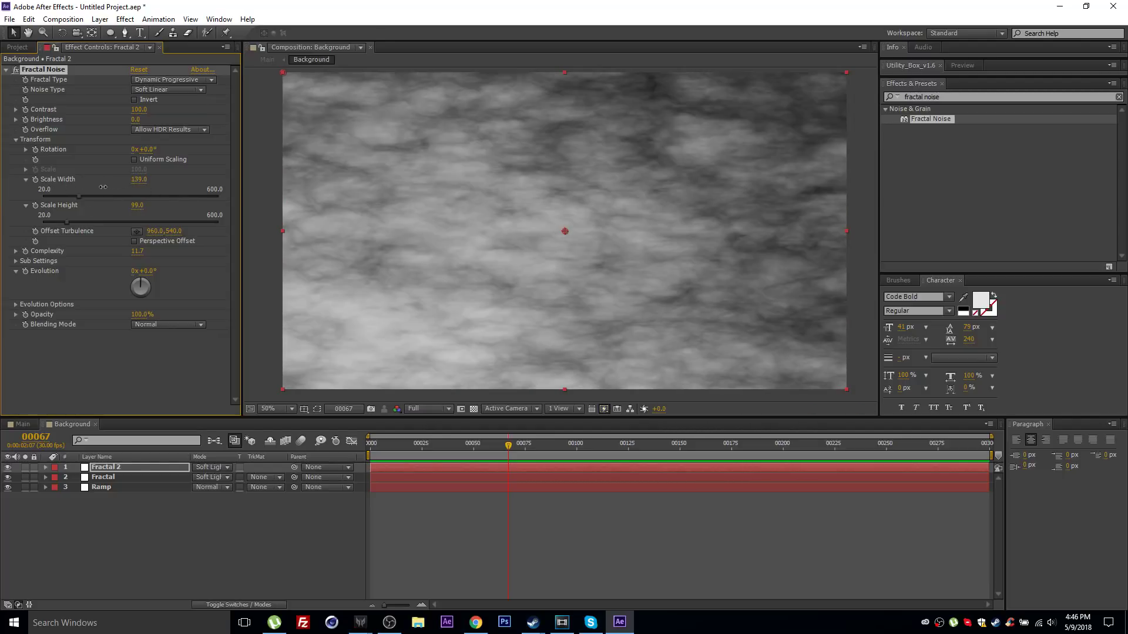
pyautogui.click(171, 79)
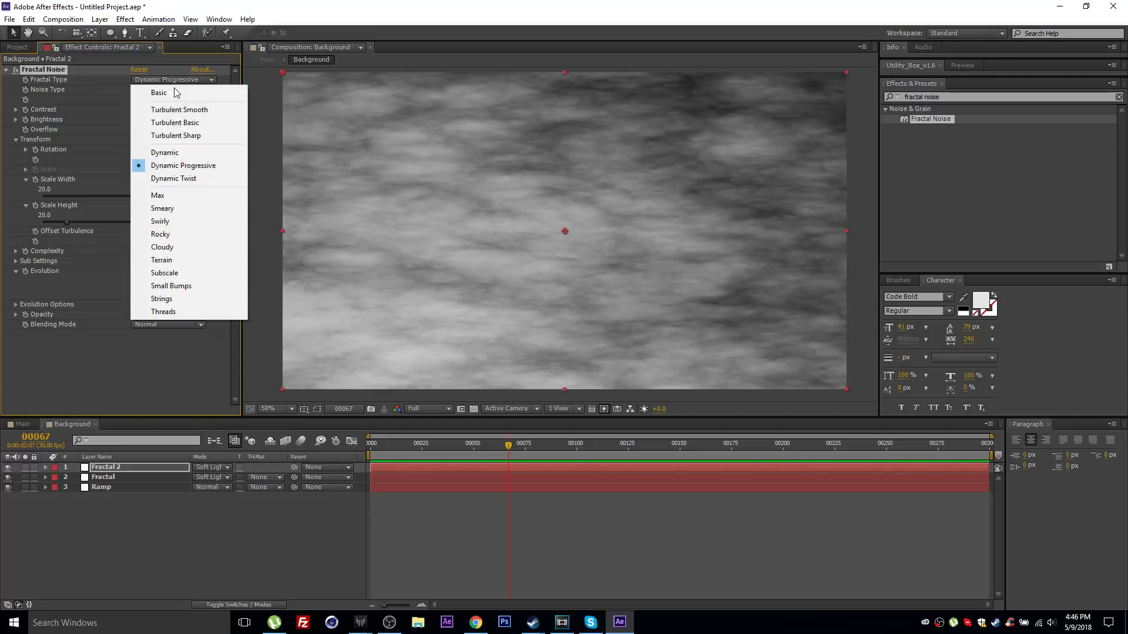
pyautogui.click(202, 178)
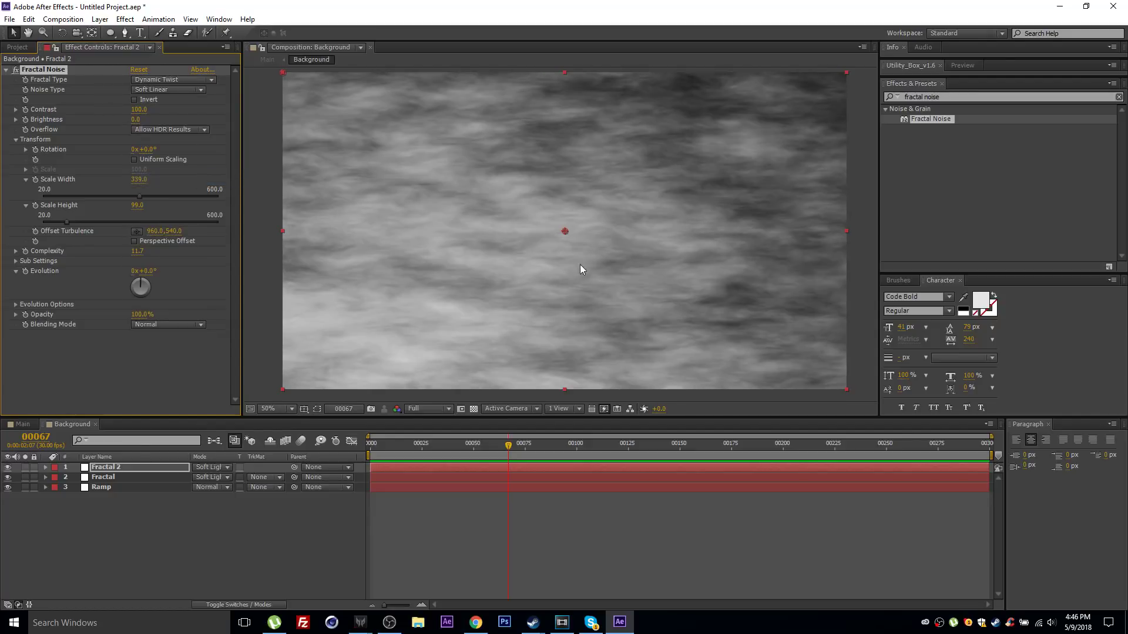
# Lower the Fractal 2 layer's opacity to about 34% and return to the Main composition at frame 63
pyautogui.click(143, 466)
pyautogui.press('t')
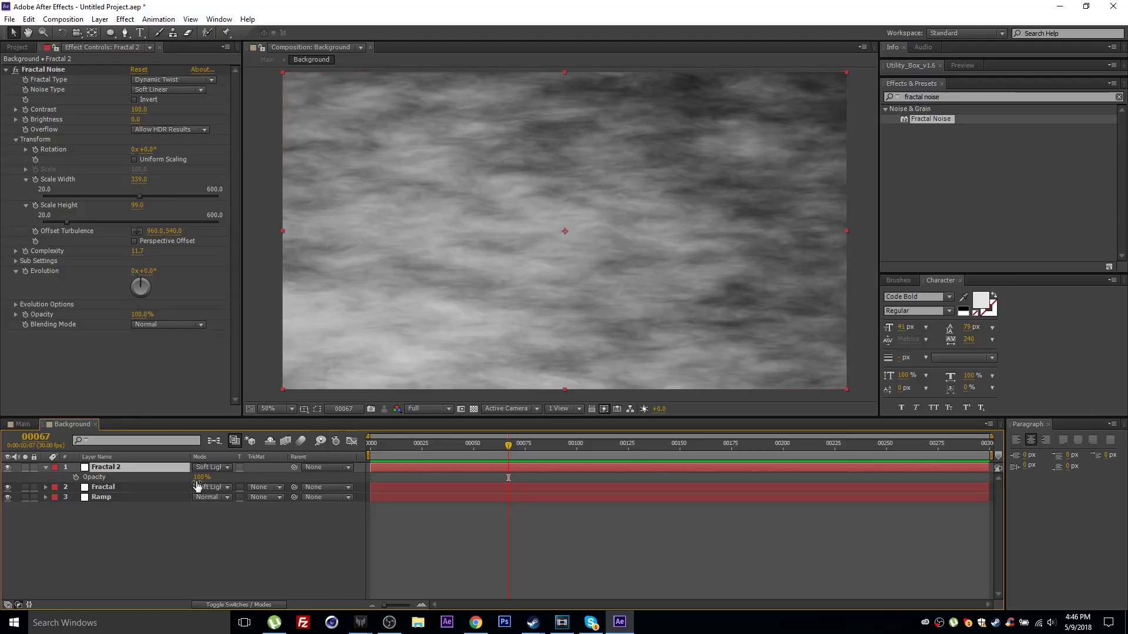
pyautogui.moveTo(202, 477); pyautogui.dragTo(153, 483)
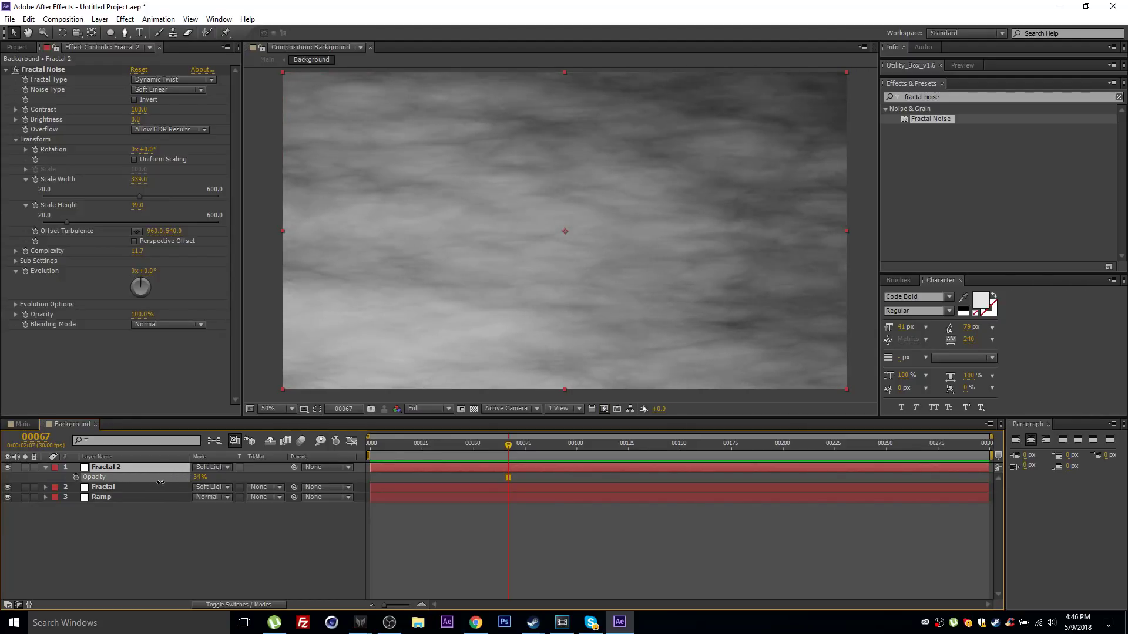
pyautogui.click(141, 512)
pyautogui.click(21, 424)
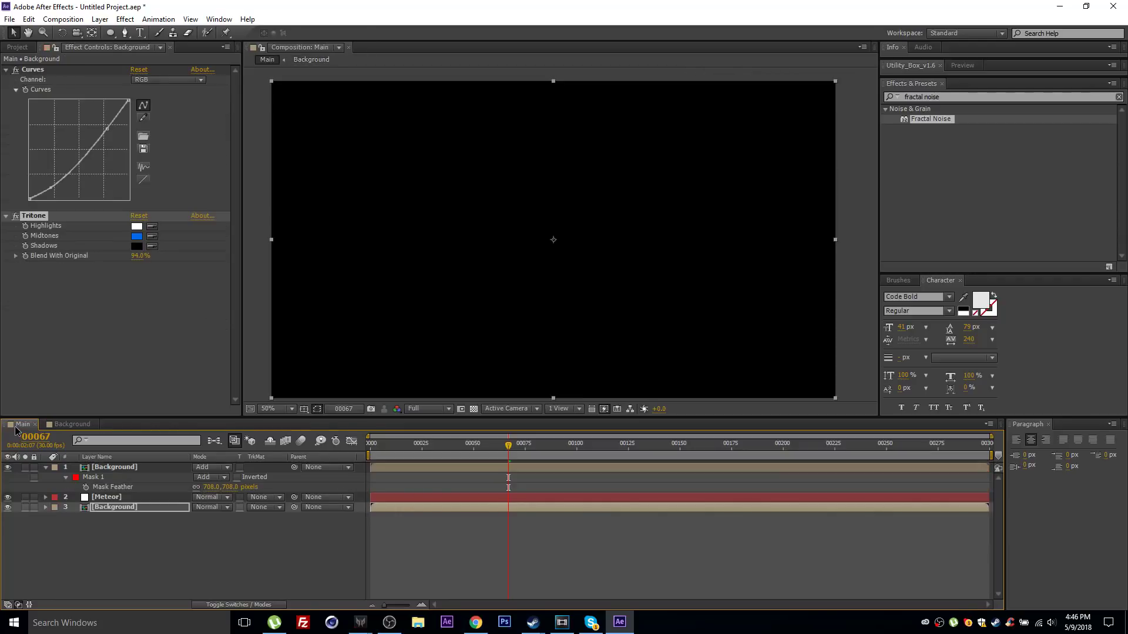
pyautogui.moveTo(512, 446)
pyautogui.mouseDown()
pyautogui.moveTo(555, 442)
pyautogui.moveTo(500, 446)
pyautogui.mouseUp()
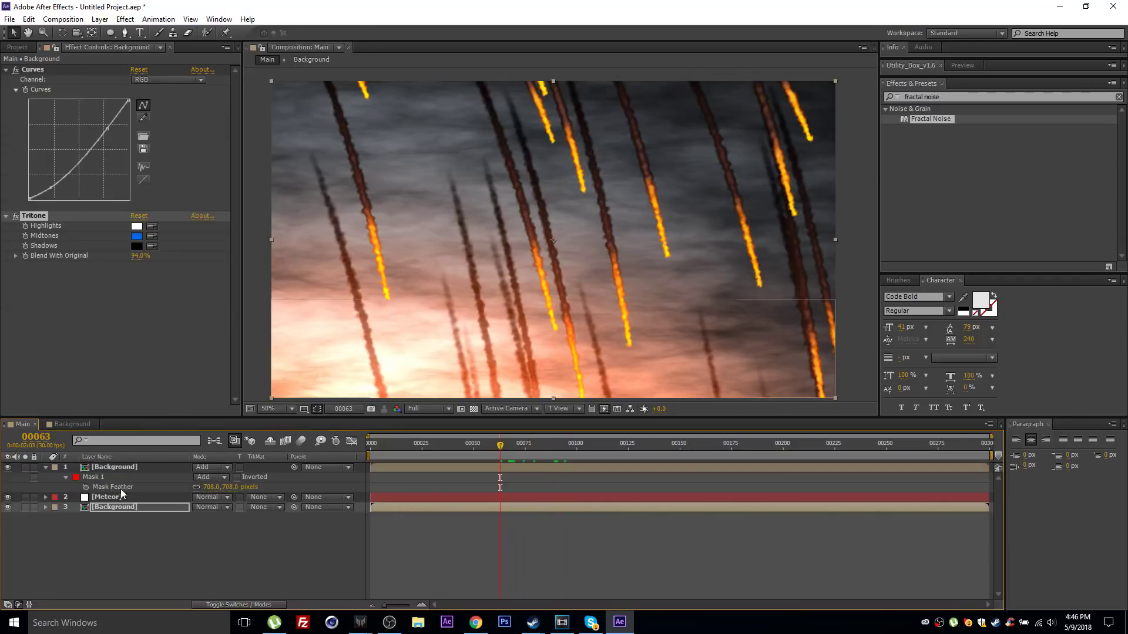
# Add a Curves effect to the Meteor layer and shape its RGB curve into an S for more contrast
pyautogui.click(122, 498)
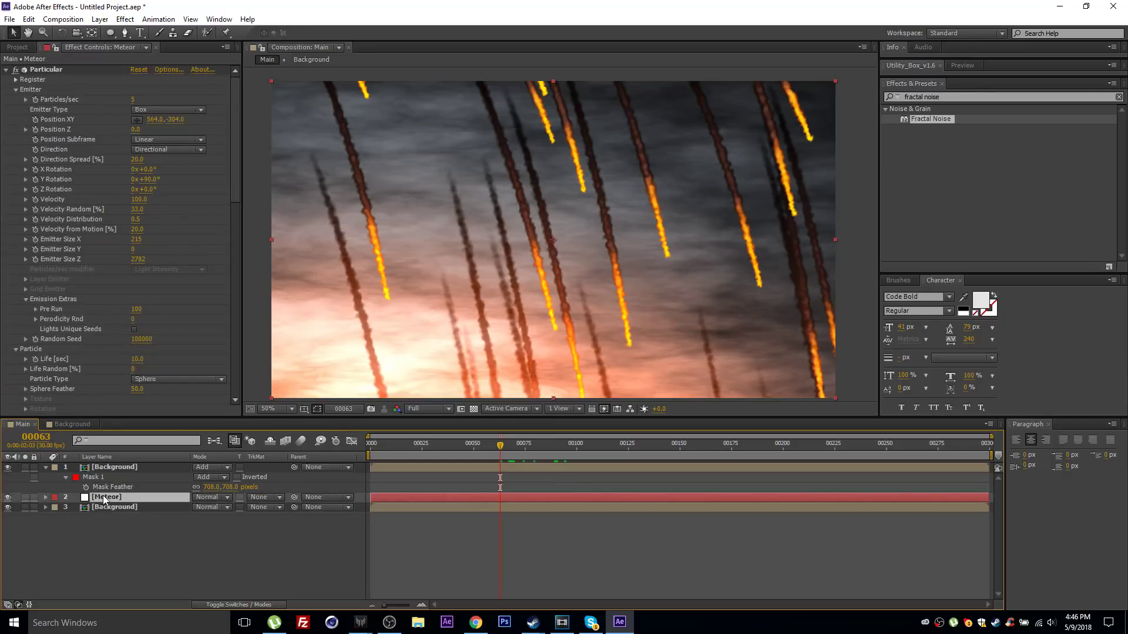
pyautogui.moveTo(415, 239); pyautogui.dragTo(398, 223)
pyautogui.click(5, 71)
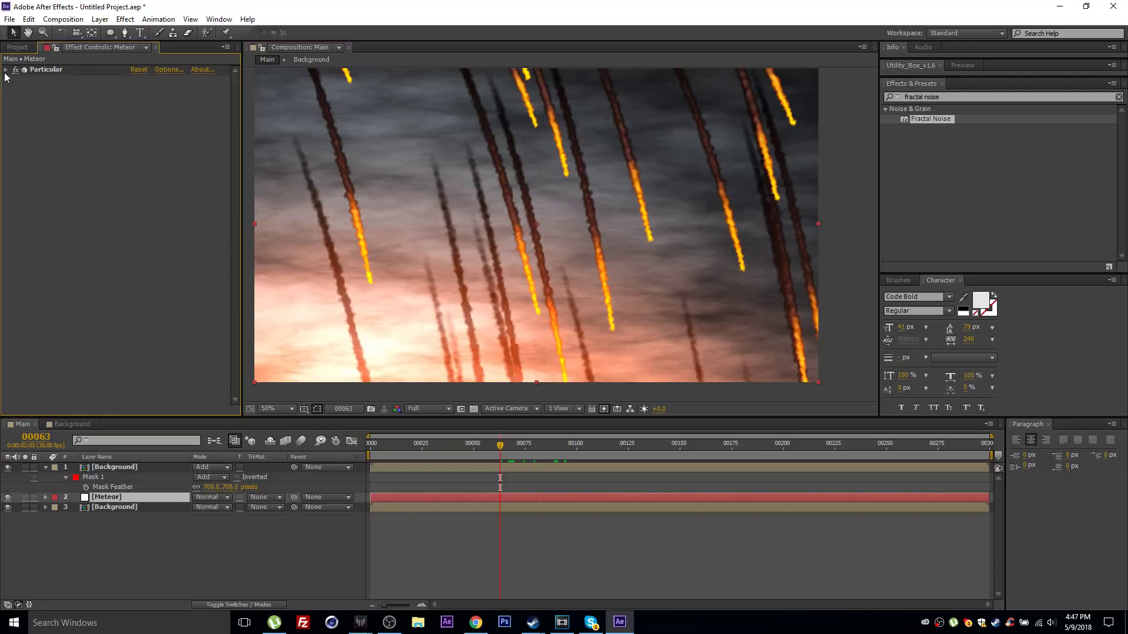
pyautogui.click(130, 22)
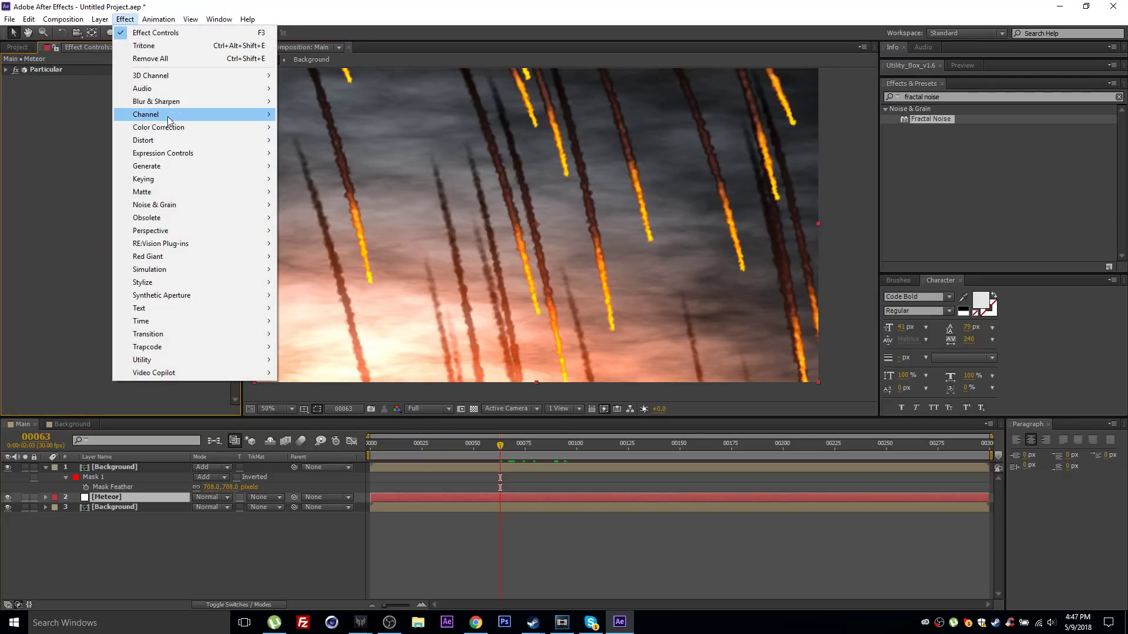
pyautogui.moveTo(174, 128)
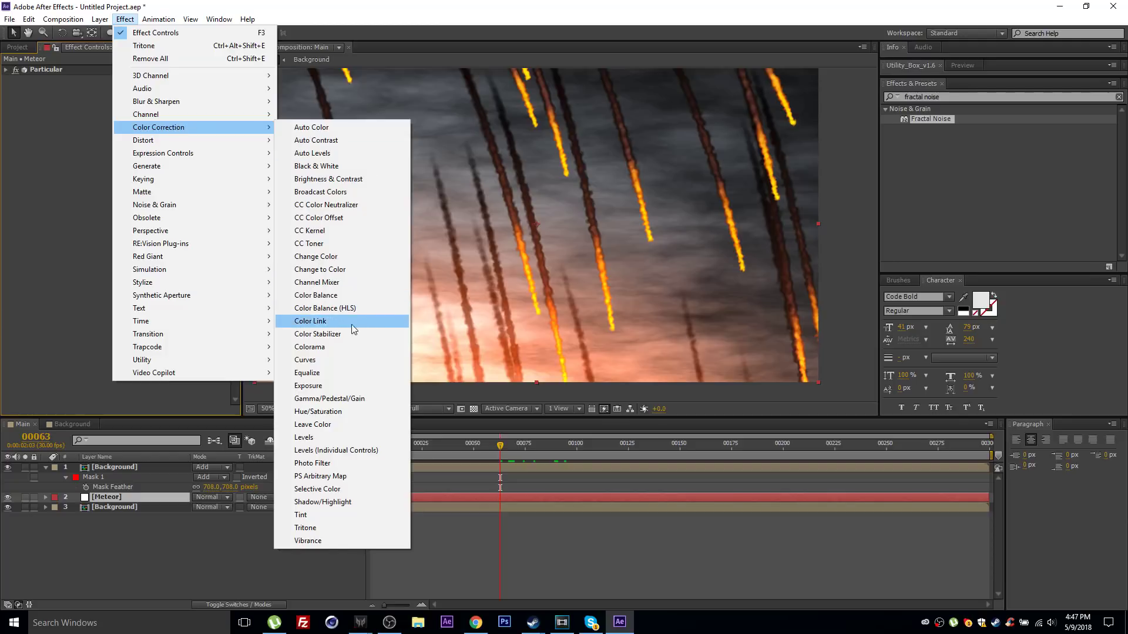
pyautogui.click(338, 360)
pyautogui.moveTo(49, 188); pyautogui.dragTo(52, 195)
pyautogui.click(109, 131)
pyautogui.moveTo(109, 131); pyautogui.dragTo(102, 128)
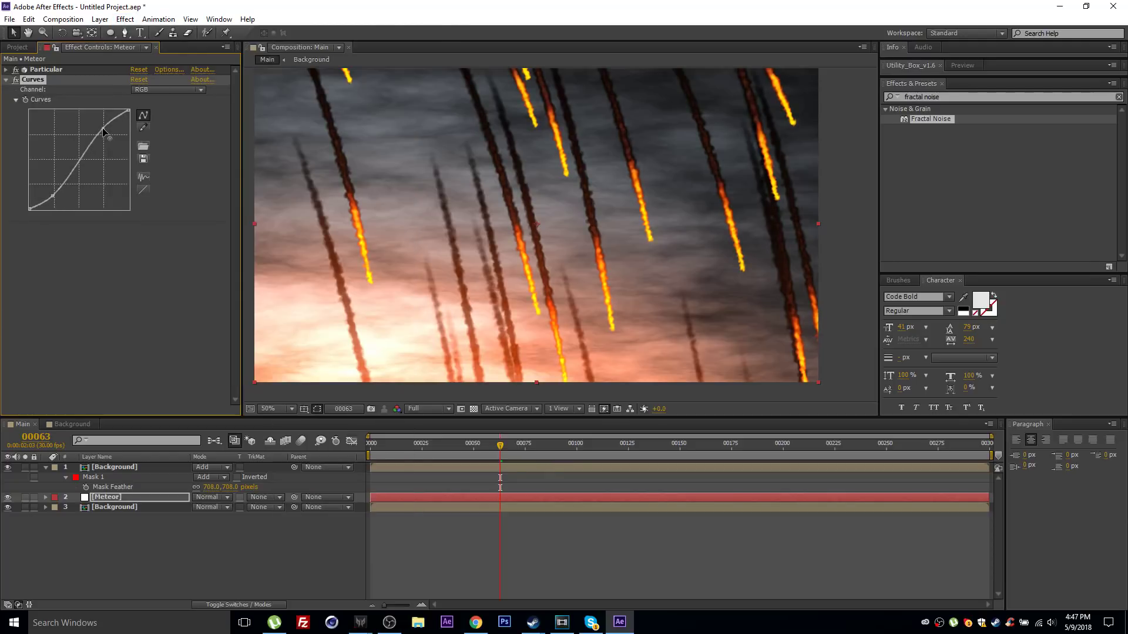
# Try black (#000000) for the third color stop in Particular's Aux System Color over Life gradient on the Meteor layer
pyautogui.scroll(2, 416, 183)
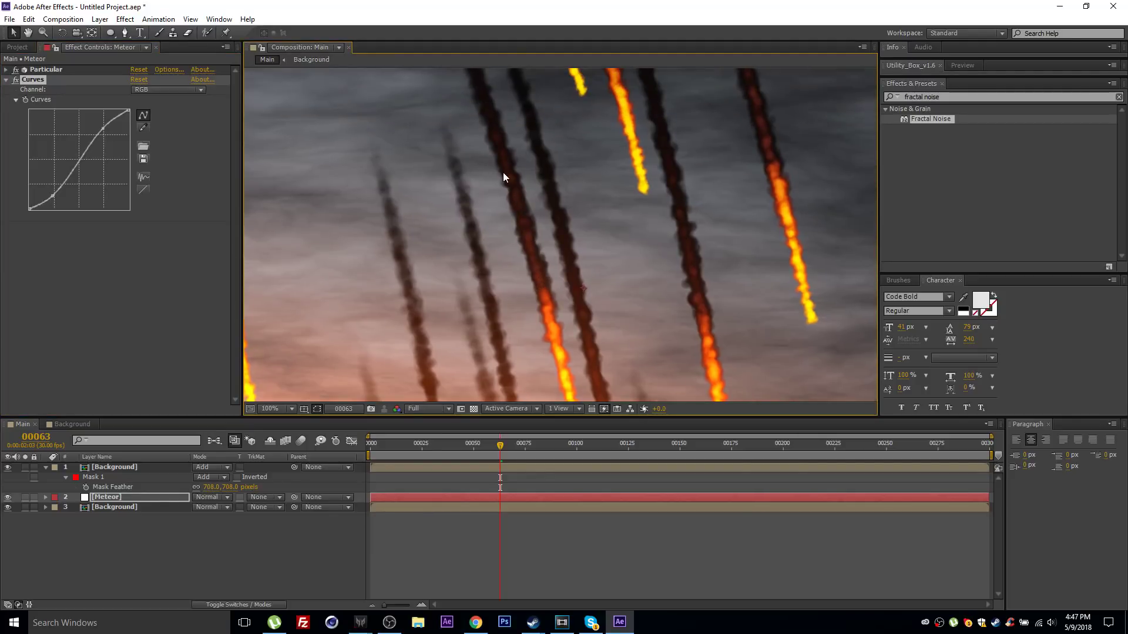
pyautogui.moveTo(481, 119); pyautogui.dragTo(498, 203)
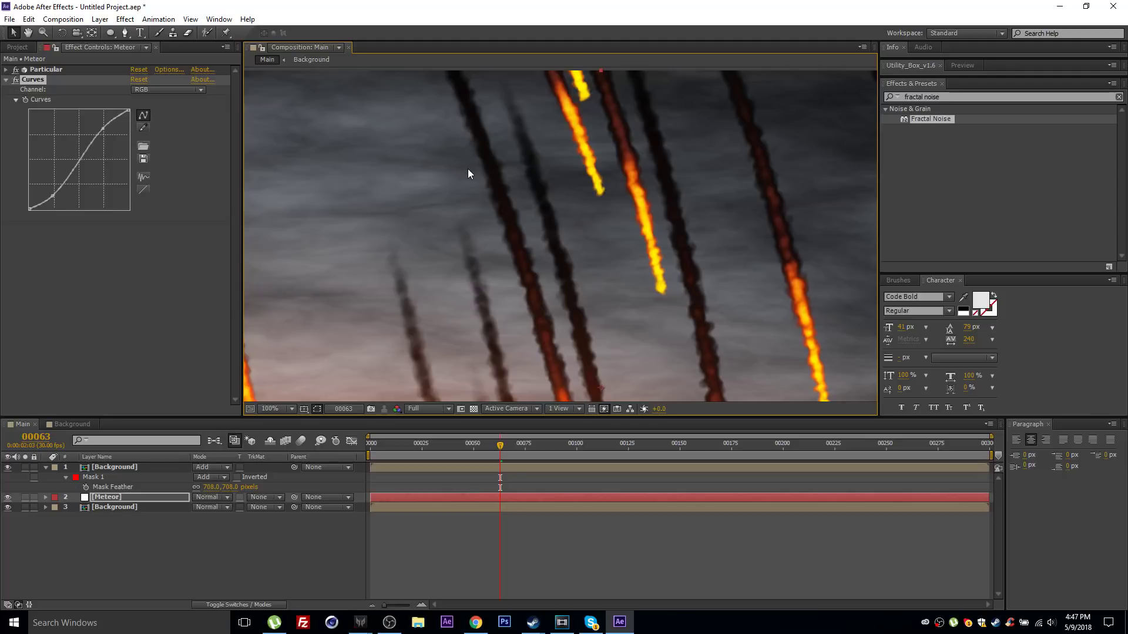
pyautogui.scroll(-2, 468, 167)
pyautogui.click(6, 69)
pyautogui.scroll(-20, 129, 262)
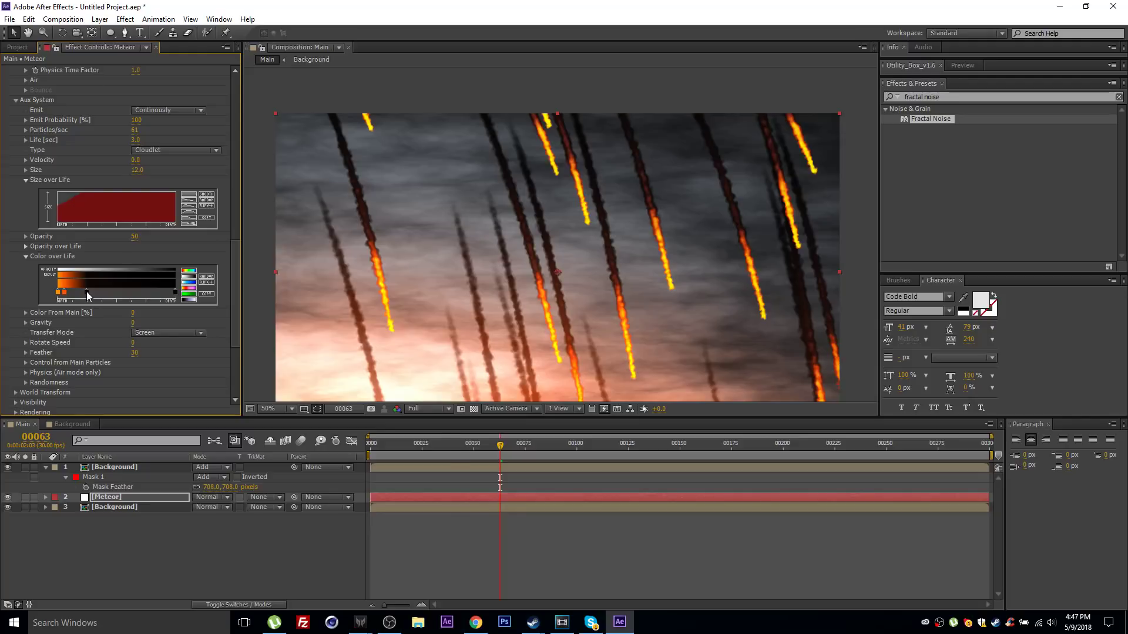
pyautogui.doubleClick(86, 291)
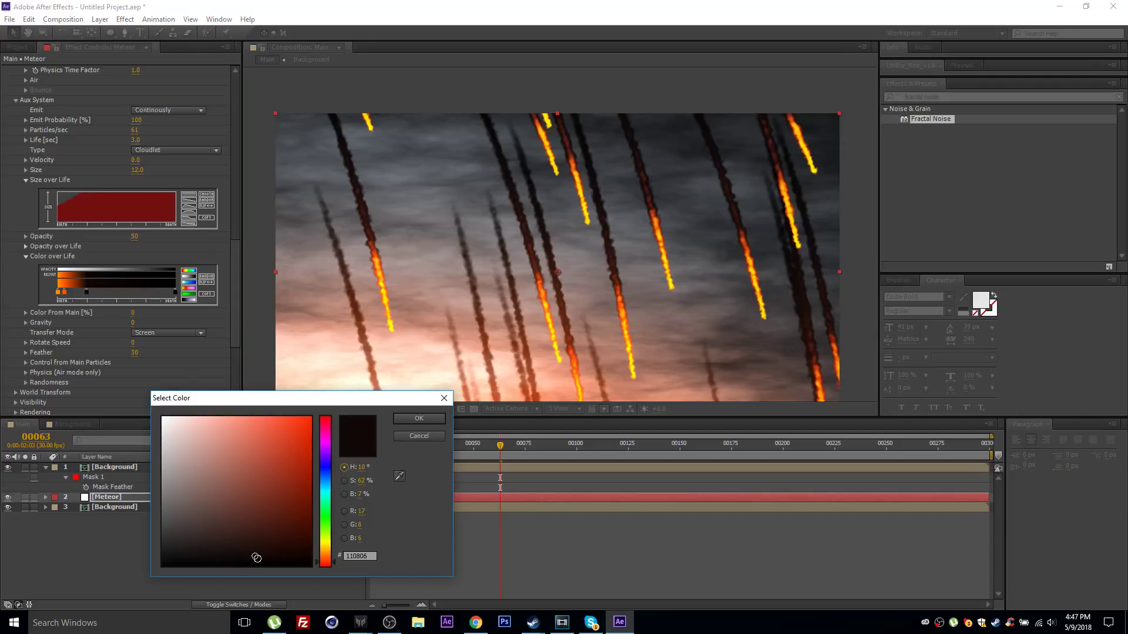
pyautogui.click(418, 418)
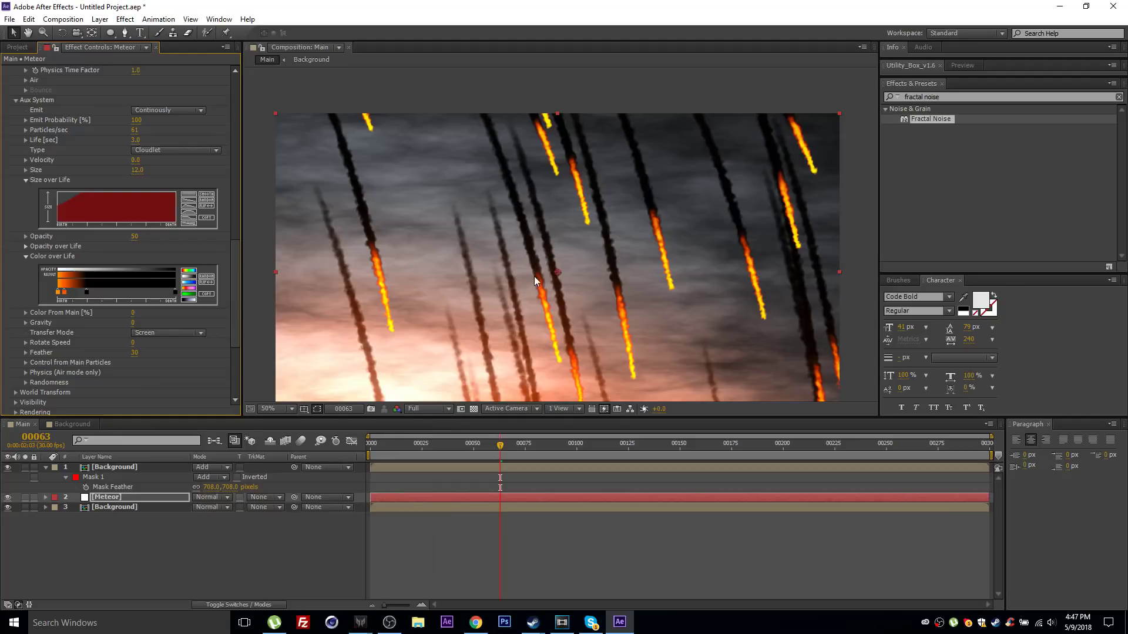
pyautogui.press('/')
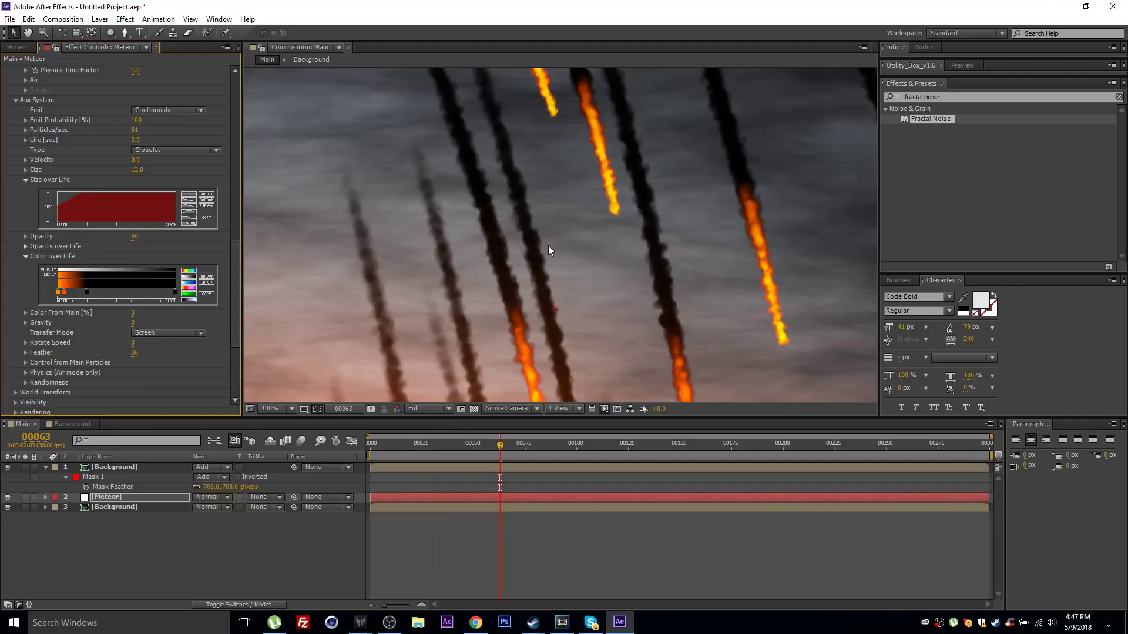
pyautogui.doubleClick(86, 291)
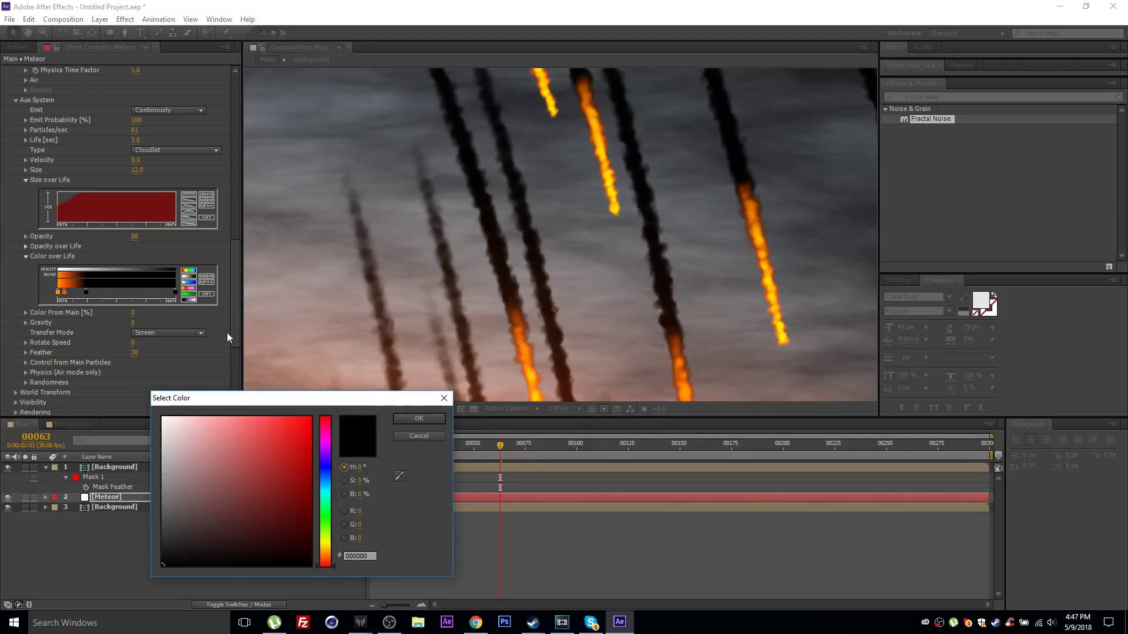
pyautogui.press('Return')
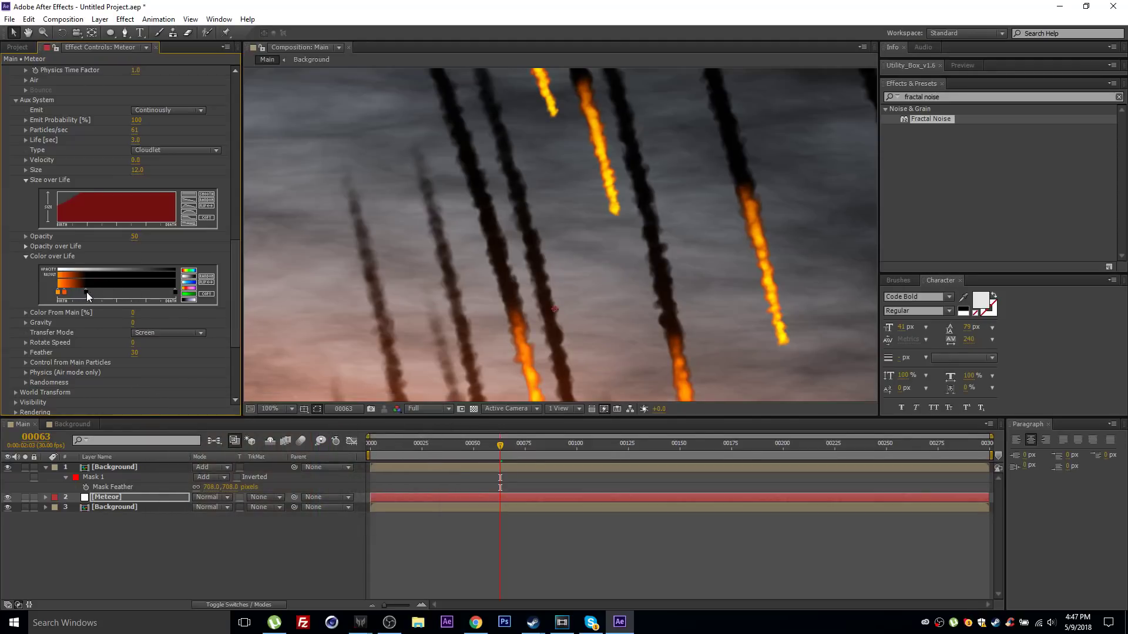
# Change the third Aux System Color over Life stop to a dark reddish brown, about #150B09
pyautogui.doubleClick(86, 292)
pyautogui.moveTo(179, 559); pyautogui.dragTo(239, 551)
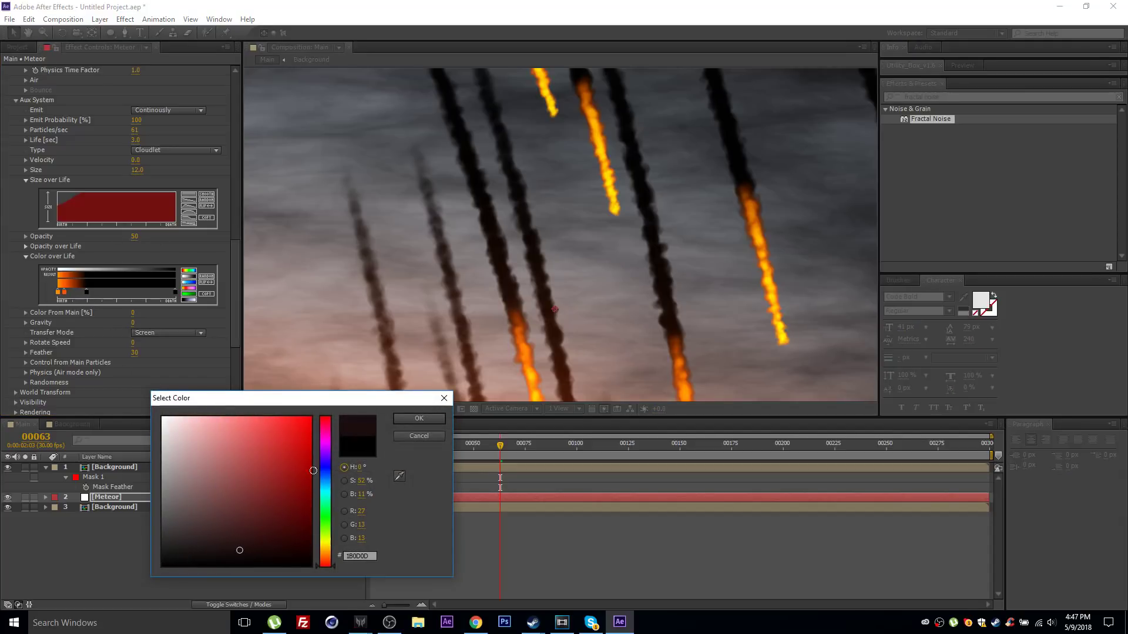
pyautogui.moveTo(330, 566); pyautogui.dragTo(327, 558)
pyautogui.click(252, 551)
pyautogui.moveTo(252, 551); pyautogui.dragTo(250, 554)
pyautogui.moveTo(330, 558); pyautogui.dragTo(332, 562)
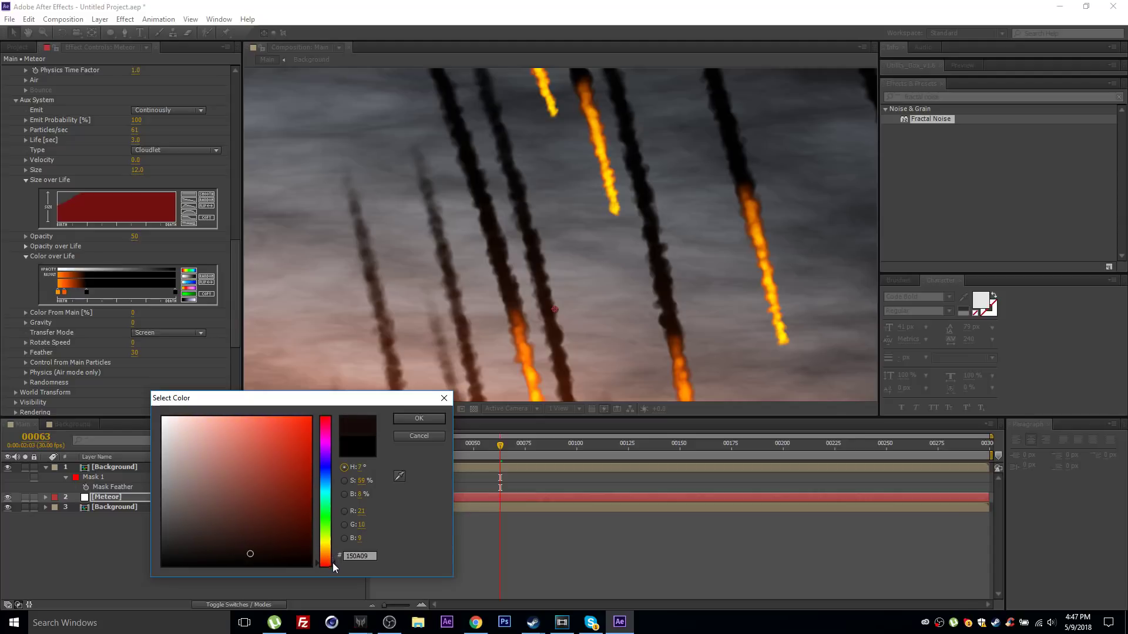
pyautogui.click(414, 418)
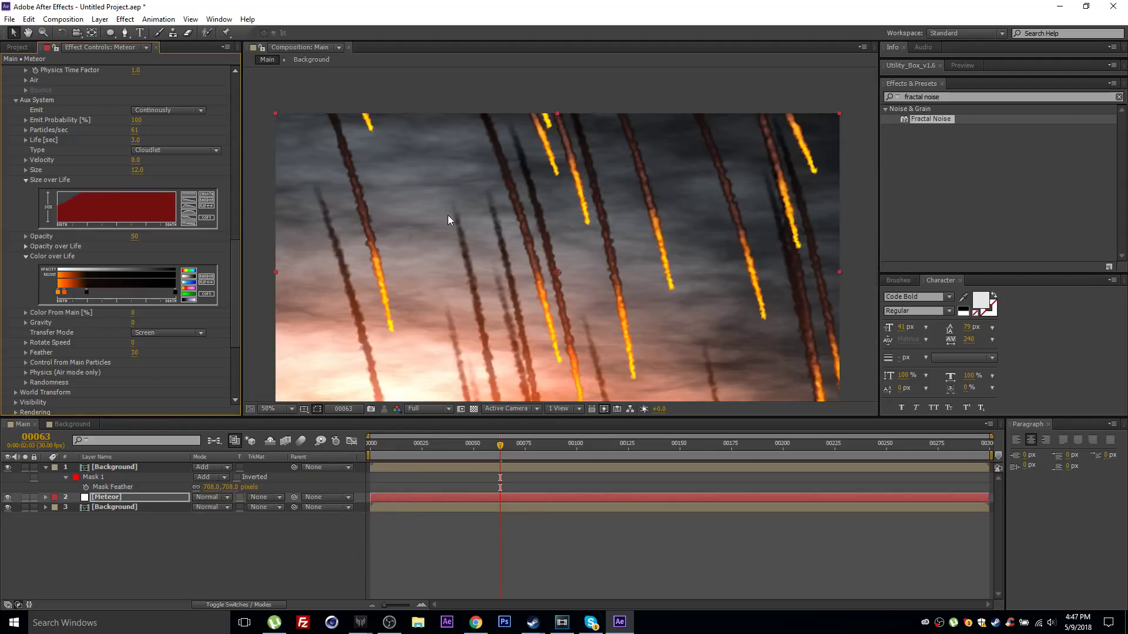
# Fine-tune the third Aux System Color over Life stop to a very dark reddish brown near #0F0706
pyautogui.doubleClick(86, 293)
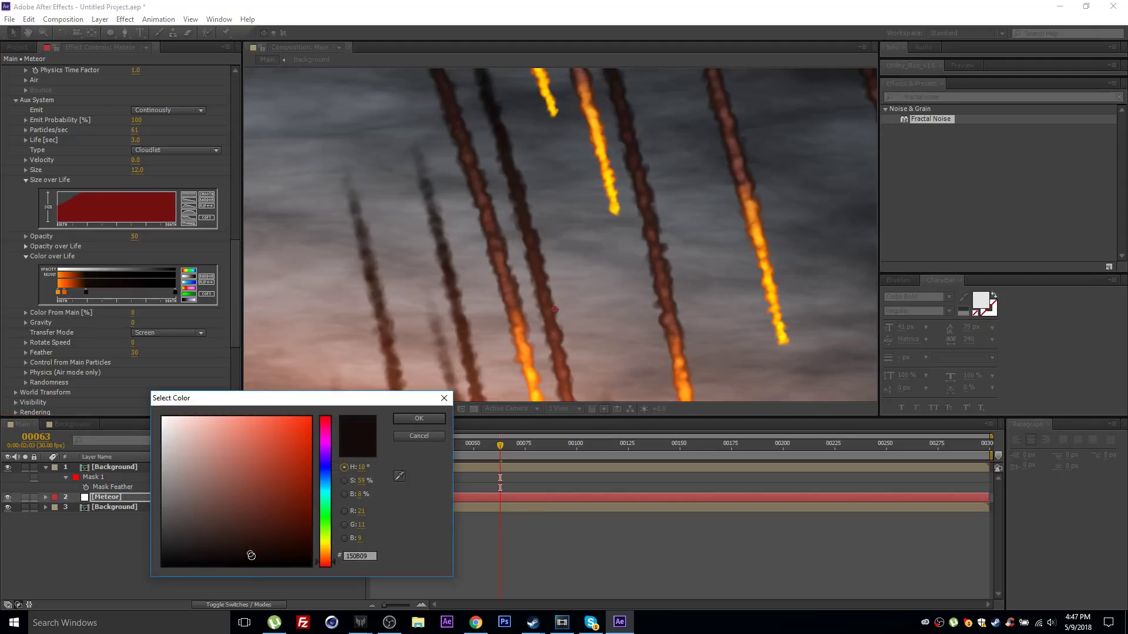
pyautogui.click(419, 419)
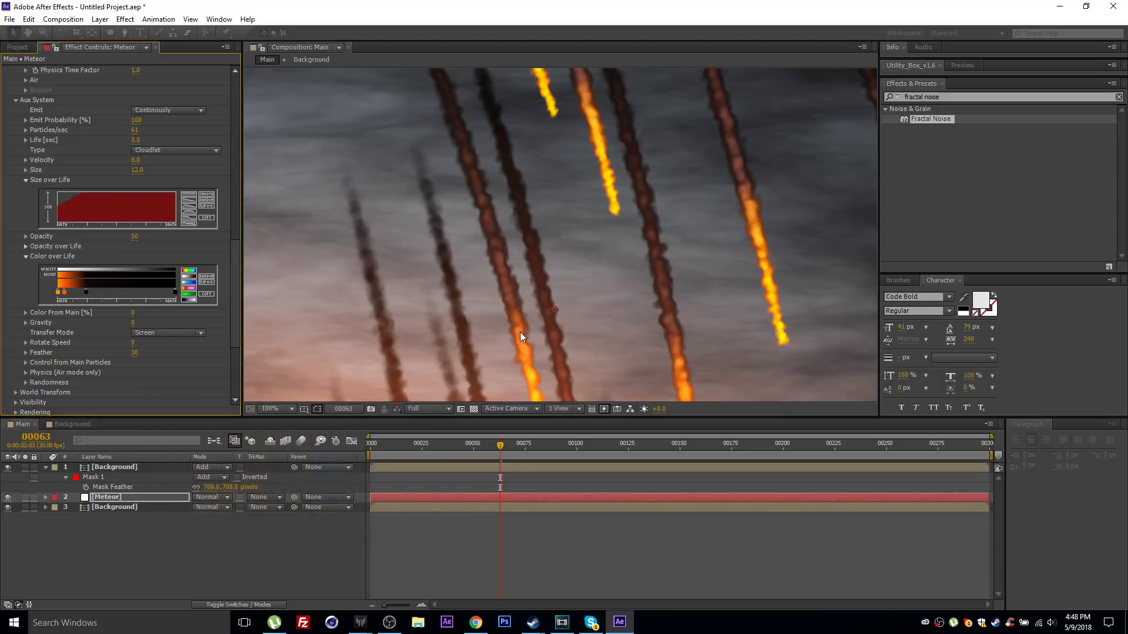
pyautogui.scroll(-2, 507, 205)
pyautogui.moveTo(501, 190); pyautogui.dragTo(529, 192)
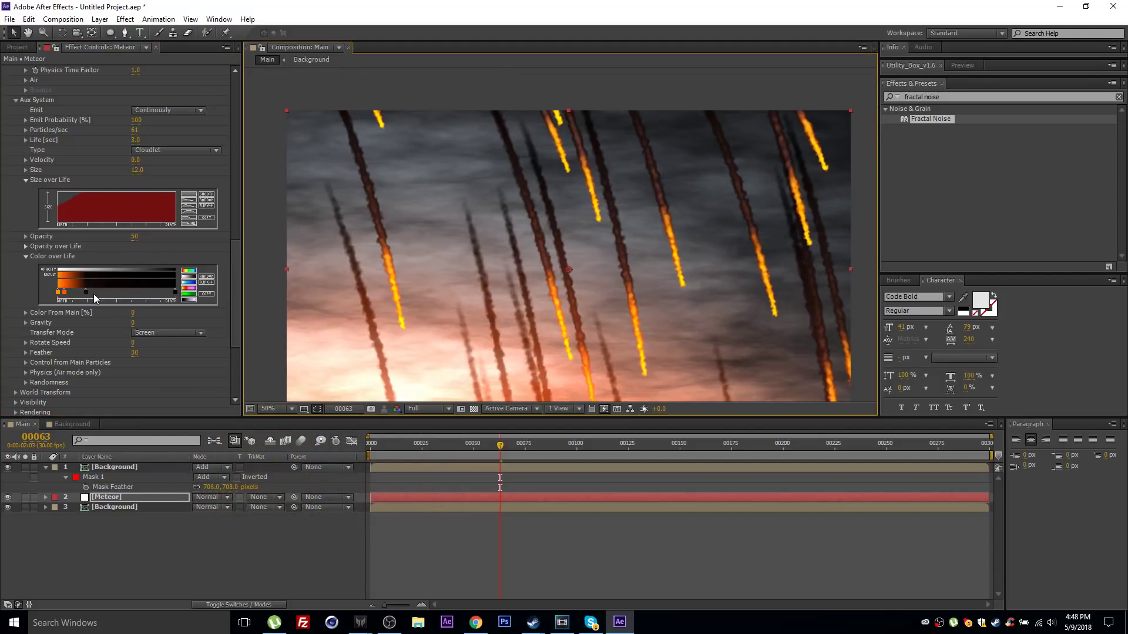
pyautogui.doubleClick(87, 293)
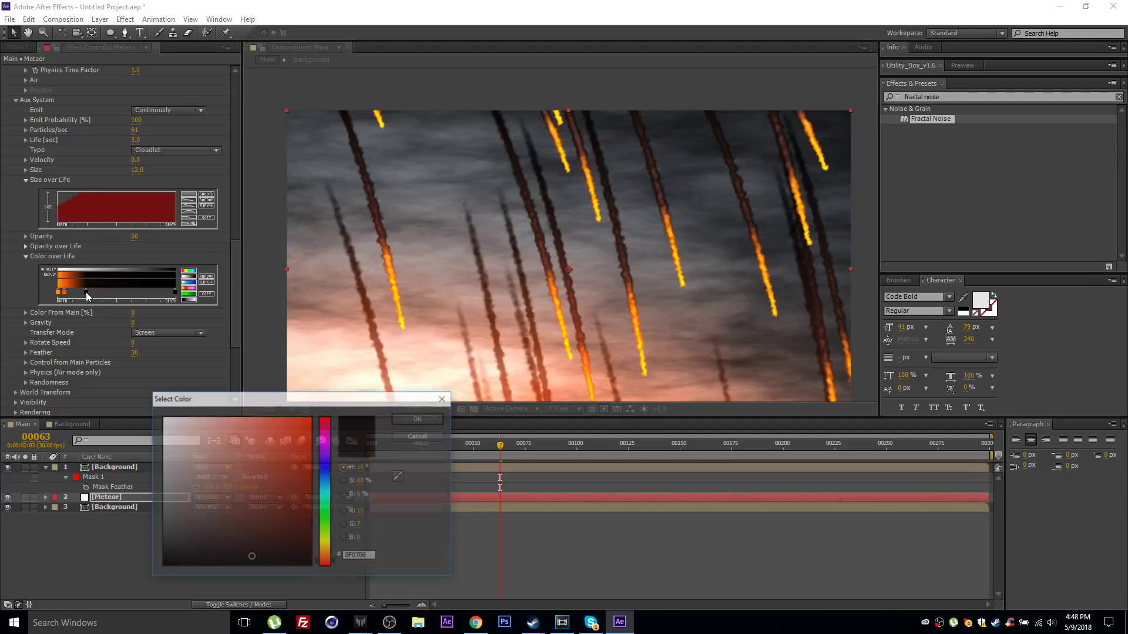
pyautogui.click(410, 418)
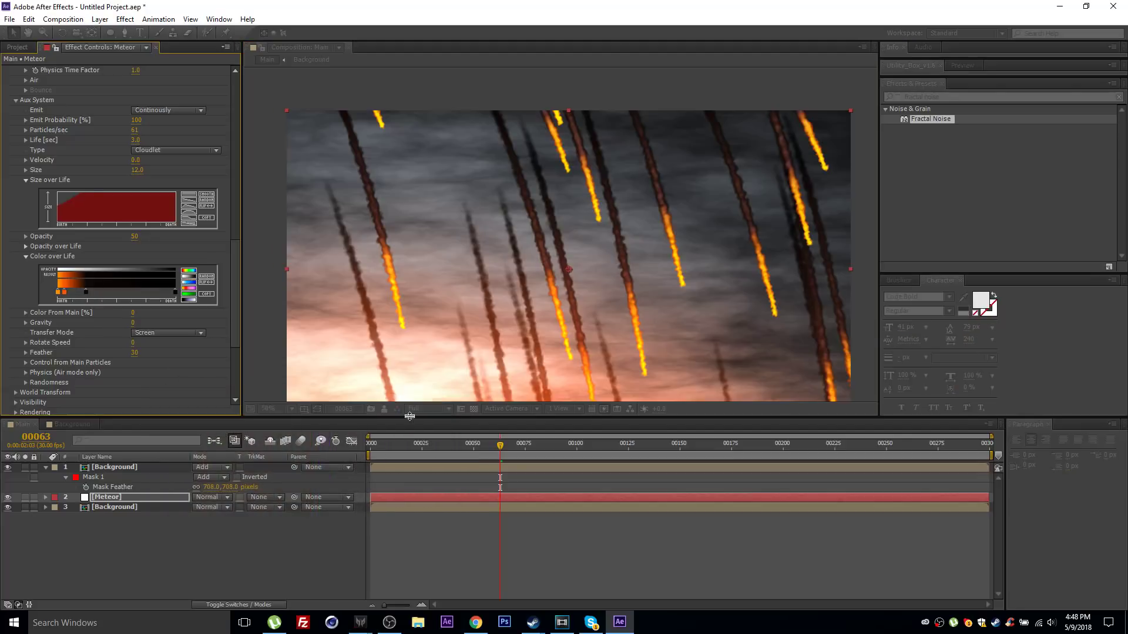
pyautogui.scroll(2, 526, 265)
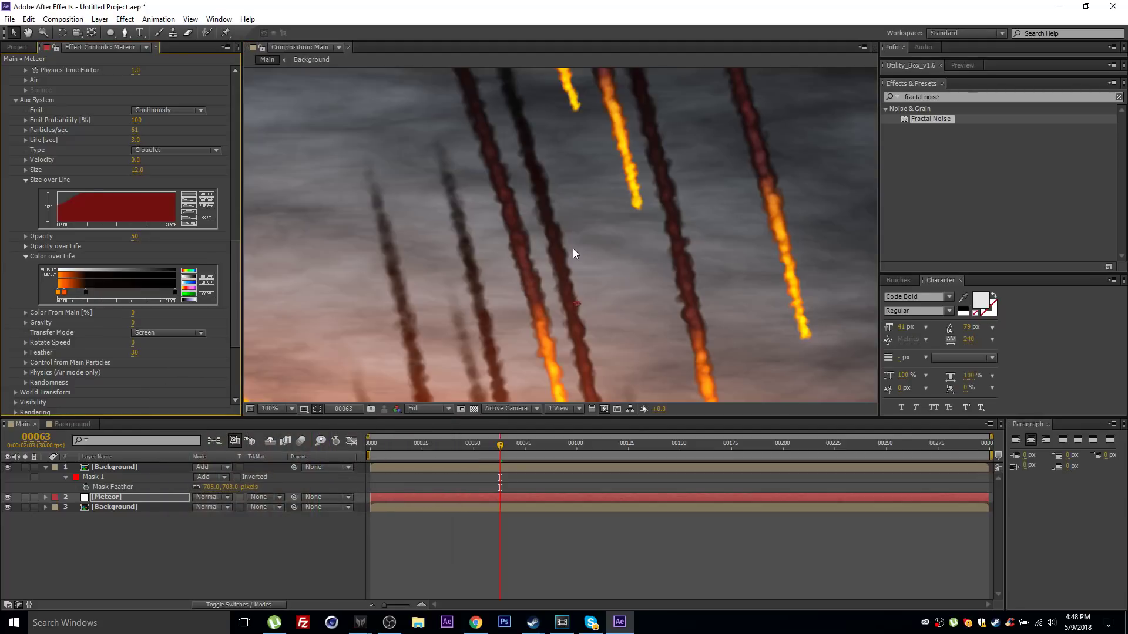
# Set the Size randomness of Particular's Aux System on the Meteor layer to 23
pyautogui.scroll(-2, 572, 248)
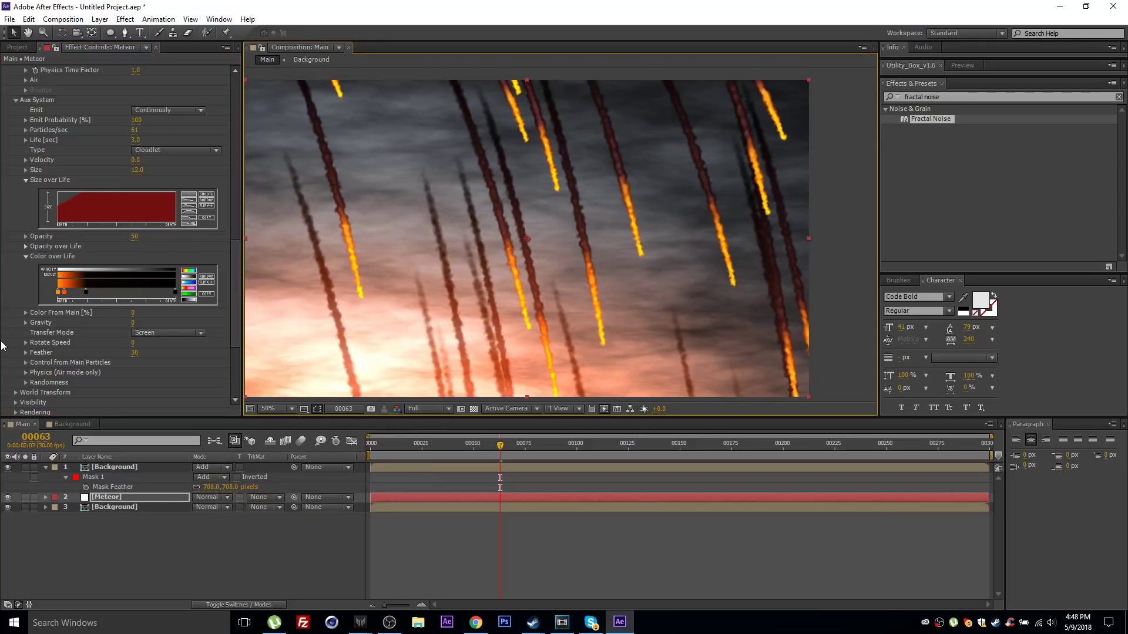
pyautogui.click(24, 382)
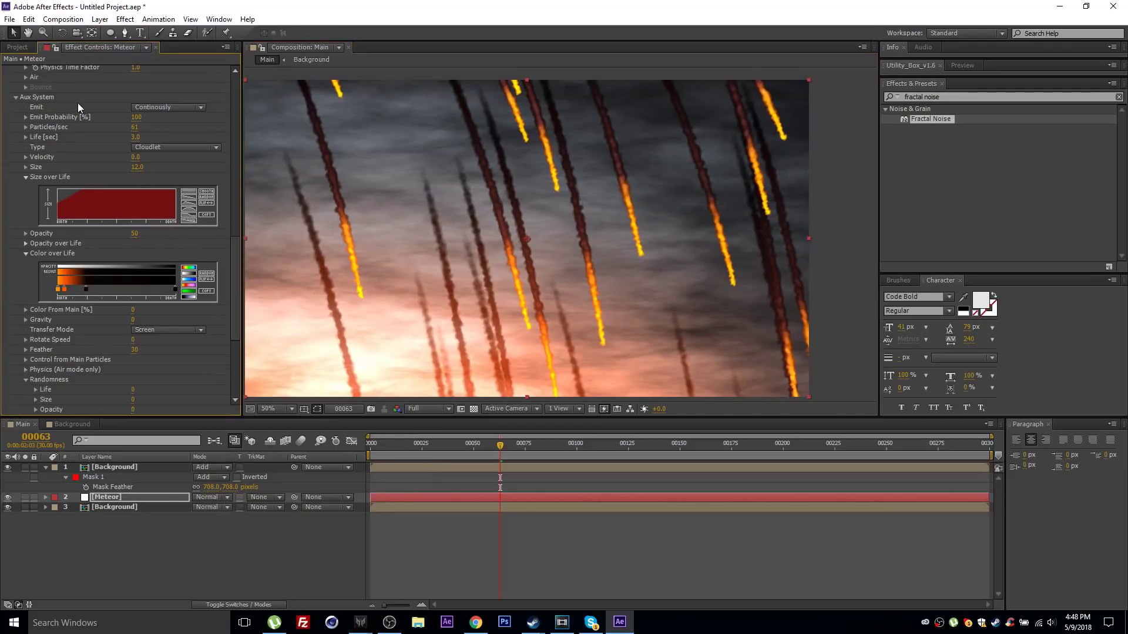
pyautogui.scroll(-1, 84, 376)
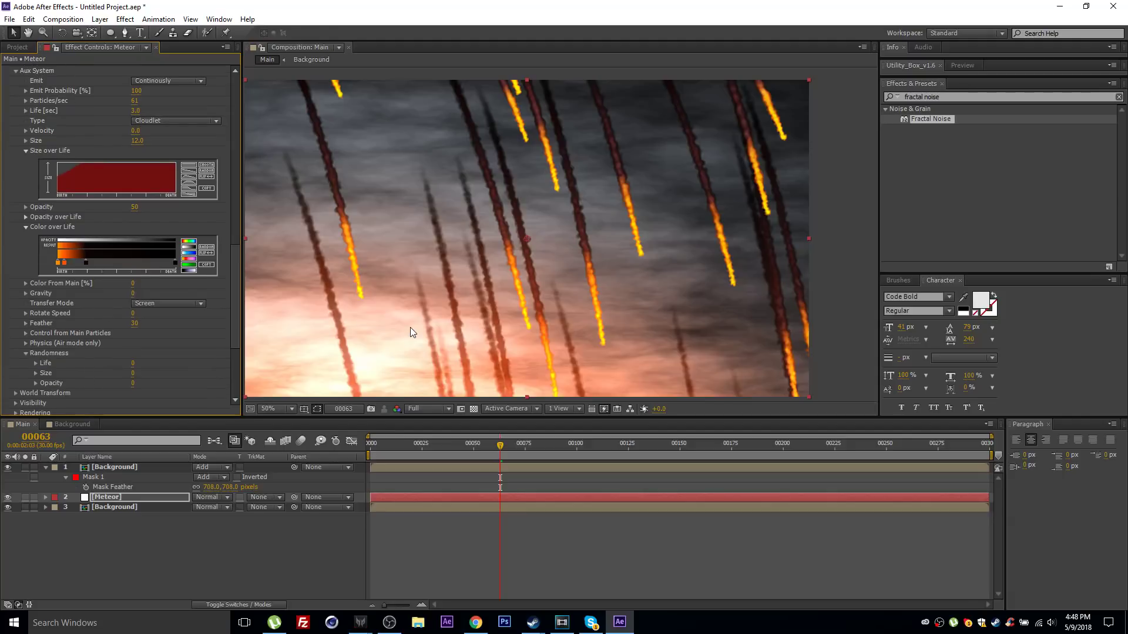
pyautogui.scroll(2, 410, 327)
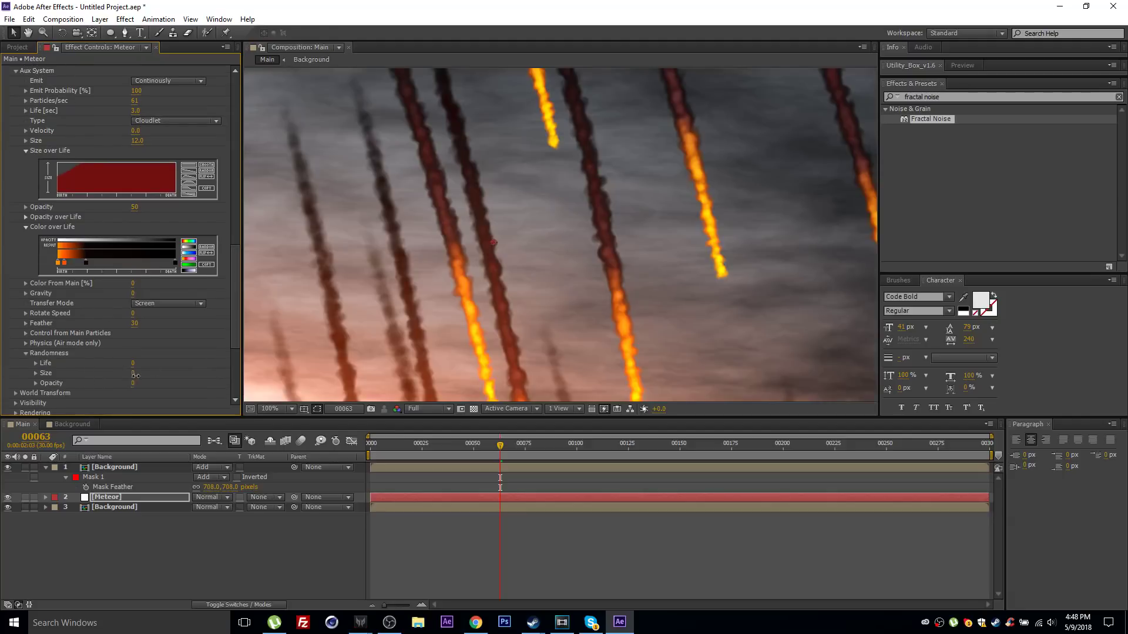
pyautogui.moveTo(137, 382); pyautogui.dragTo(141, 377)
pyautogui.scroll(-2, 524, 228)
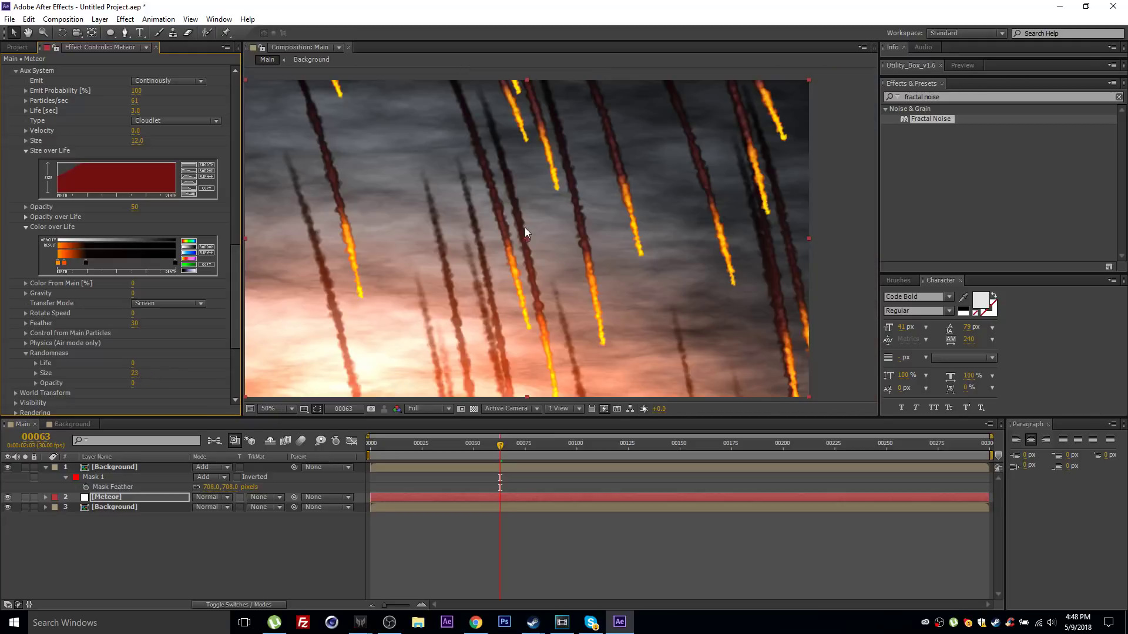
pyautogui.moveTo(524, 224)
pyautogui.mouseDown()
pyautogui.moveTo(559, 232)
pyautogui.moveTo(542, 225)
pyautogui.mouseUp()
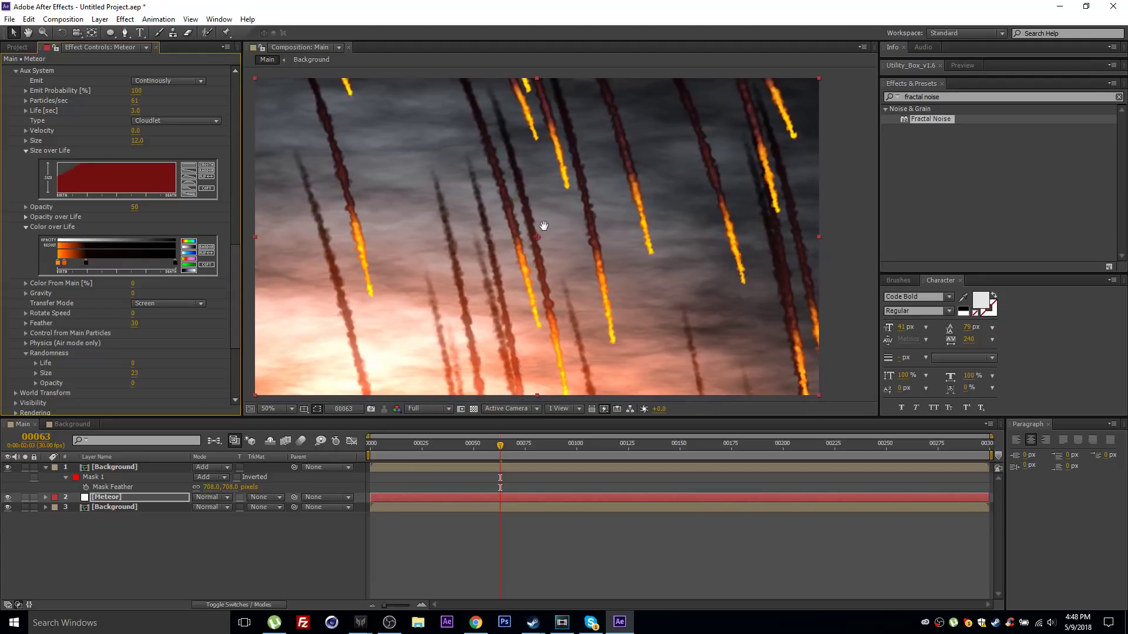
# Shape the RGB curve of the Meteor layer's Curves effect into an S with lower shadows and brighter highlights
pyautogui.scroll(5, 94, 291)
pyautogui.scroll(10, 5, 105)
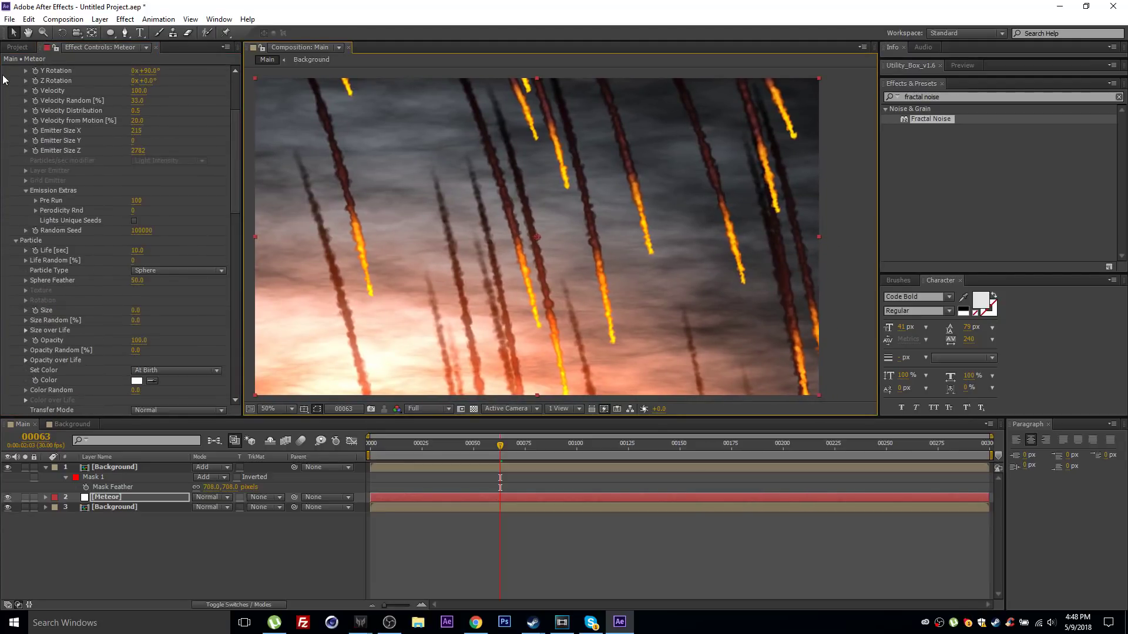
pyautogui.click(5, 69)
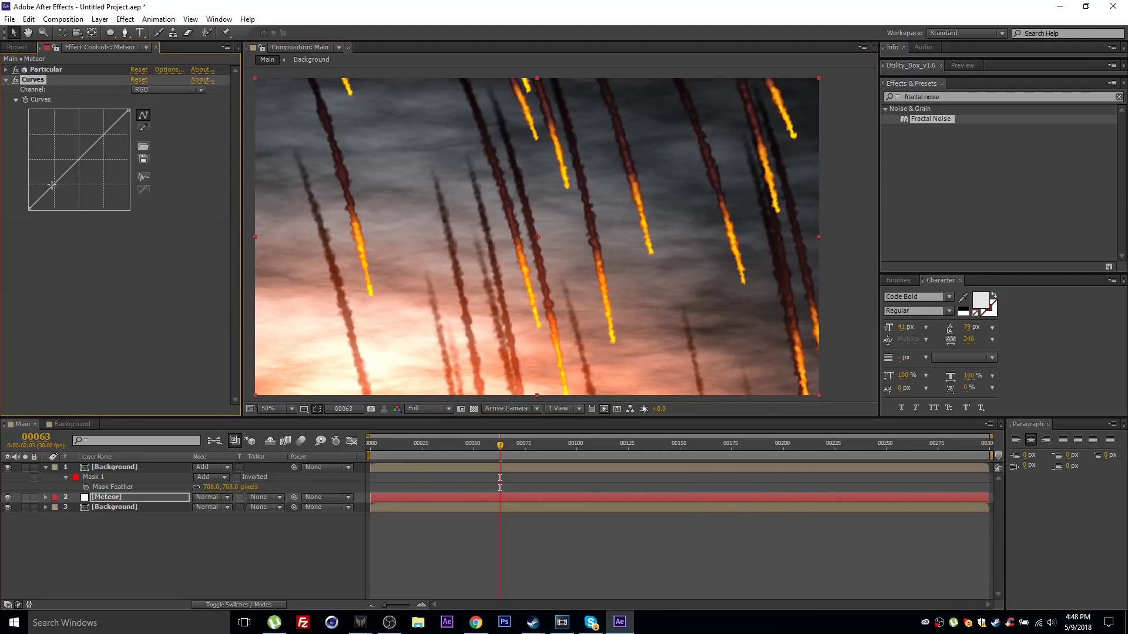
pyautogui.click(142, 89)
pyautogui.click(50, 171)
pyautogui.moveTo(46, 198); pyautogui.dragTo(49, 198)
pyautogui.moveTo(104, 140); pyautogui.dragTo(98, 137)
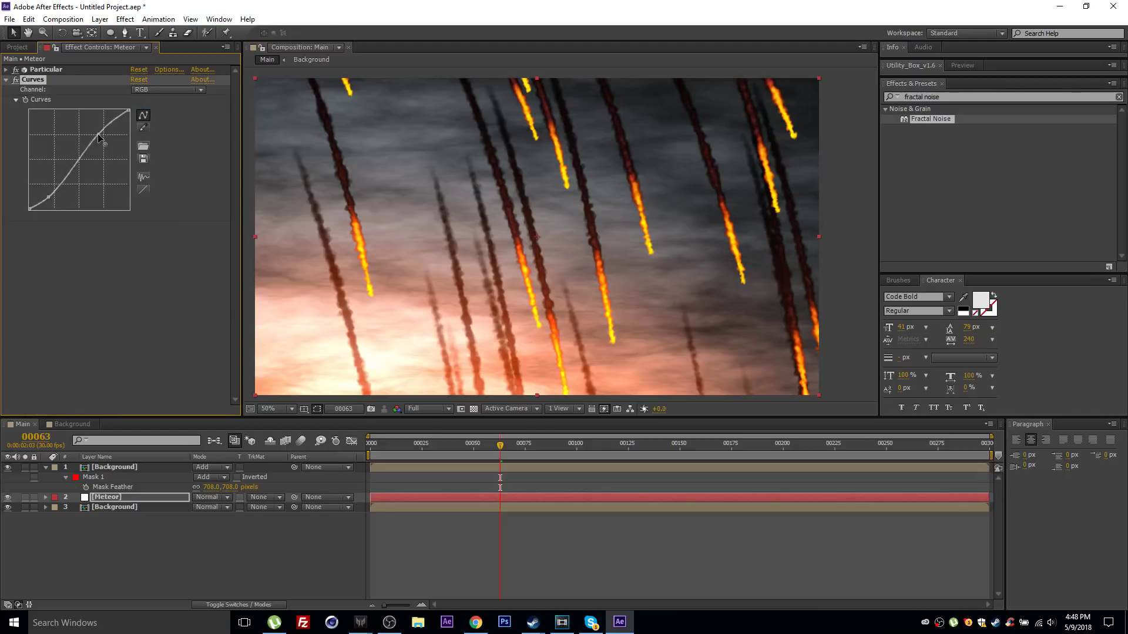
# Boost the red channel in the Meteor layer's Curves by moving its white point slightly inward
pyautogui.click(163, 87)
pyautogui.click(156, 116)
pyautogui.moveTo(128, 110); pyautogui.dragTo(114, 109)
# Try raising the black point of the blue channel in the Meteor layer's Curves, then restore it
pyautogui.click(152, 90)
pyautogui.click(155, 141)
pyautogui.scroll(4, 499, 228)
pyautogui.scroll(-2, 494, 207)
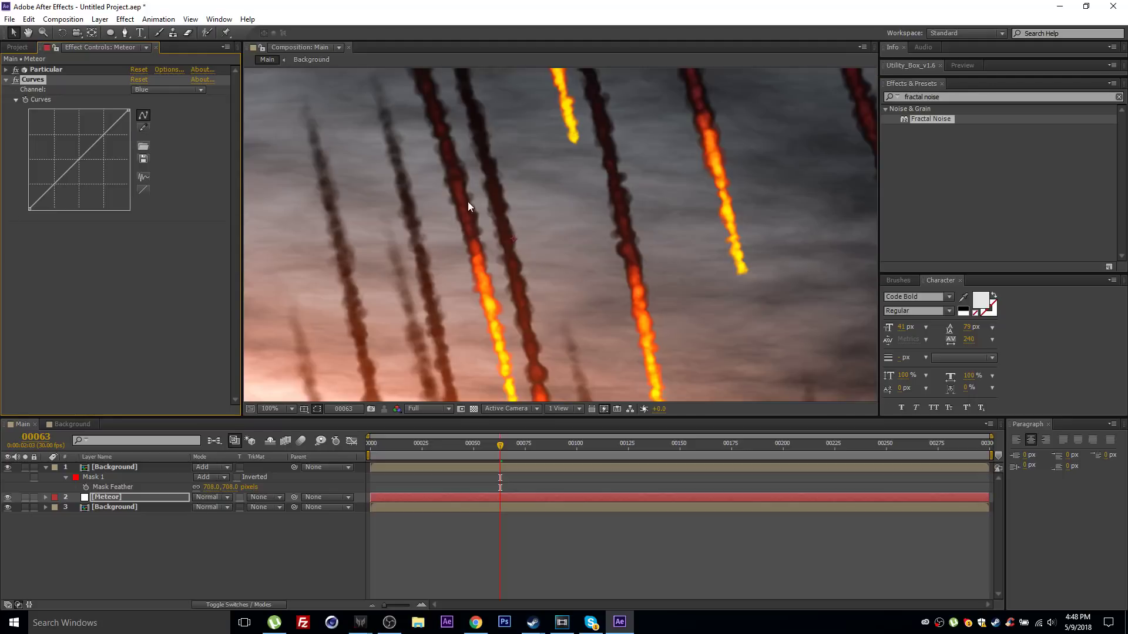
pyautogui.scroll(3, 409, 269)
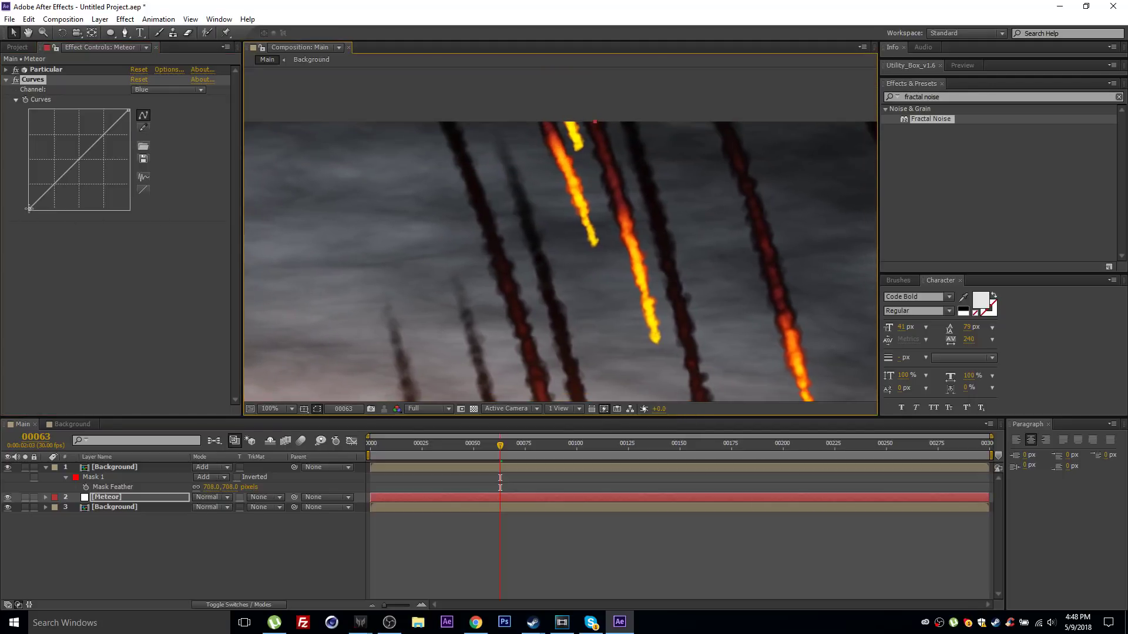
pyautogui.moveTo(22, 206)
pyautogui.mouseDown()
pyautogui.moveTo(20, 138)
pyautogui.moveTo(3, 182)
pyautogui.moveTo(3, 137)
pyautogui.moveTo(2, 199)
pyautogui.mouseUp()
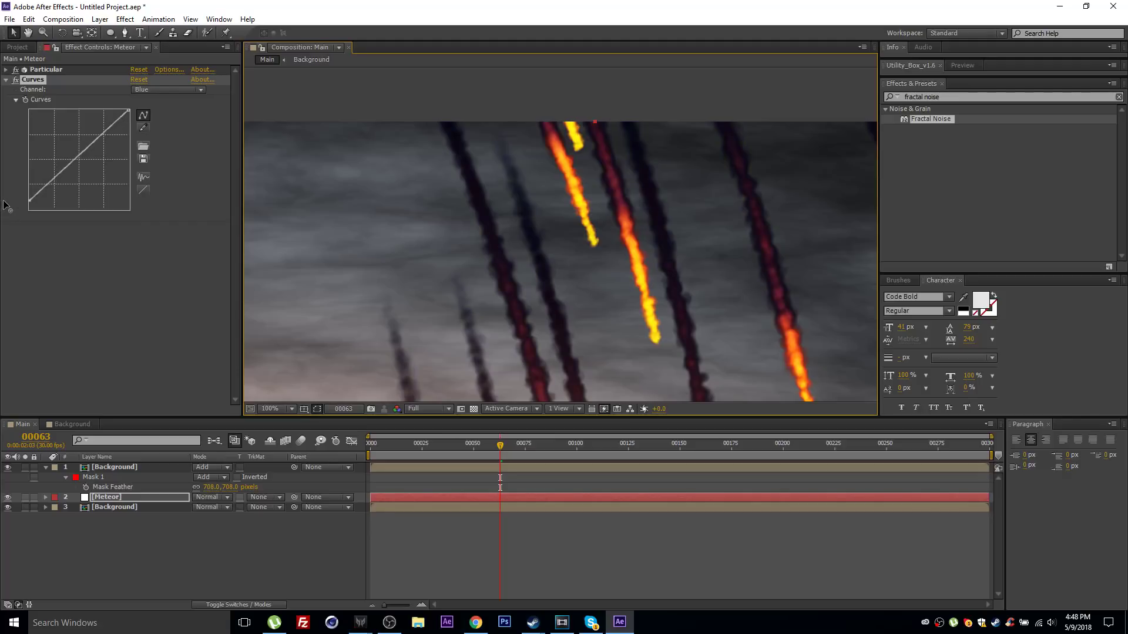
pyautogui.scroll(-4, 527, 238)
pyautogui.scroll(2, 535, 260)
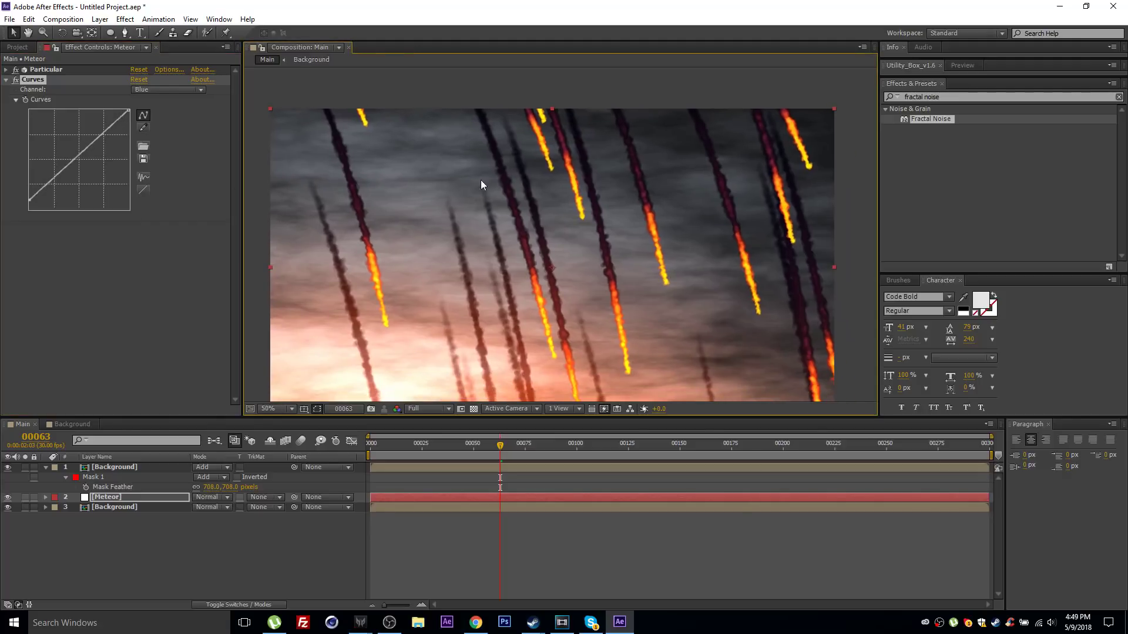
pyautogui.moveTo(27, 197); pyautogui.dragTo(26, 209)
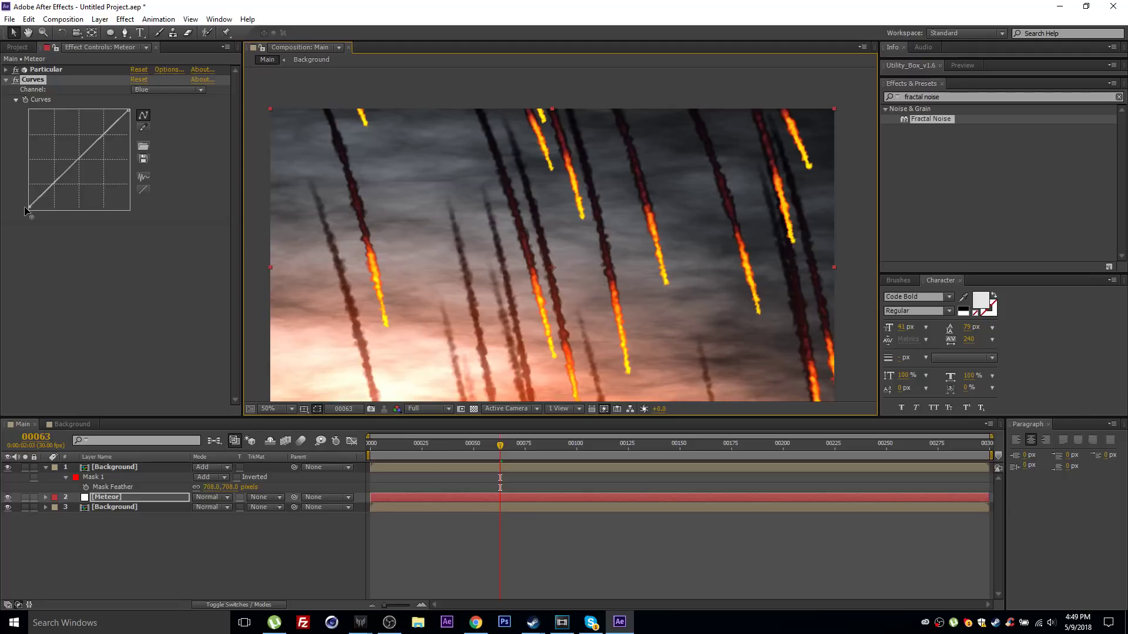
# Set the Aux System Opacity in the Meteor layer's Particular effect to 35
pyautogui.scroll(-2, 511, 277)
pyautogui.scroll(1, 503, 236)
pyautogui.scroll(-1, 503, 236)
pyautogui.click(6, 70)
pyautogui.scroll(-15, 105, 231)
pyautogui.scroll(-2, 107, 227)
pyautogui.moveTo(135, 236); pyautogui.dragTo(129, 238)
pyautogui.click(134, 236)
pyautogui.write('35')
pyautogui.press('Return')
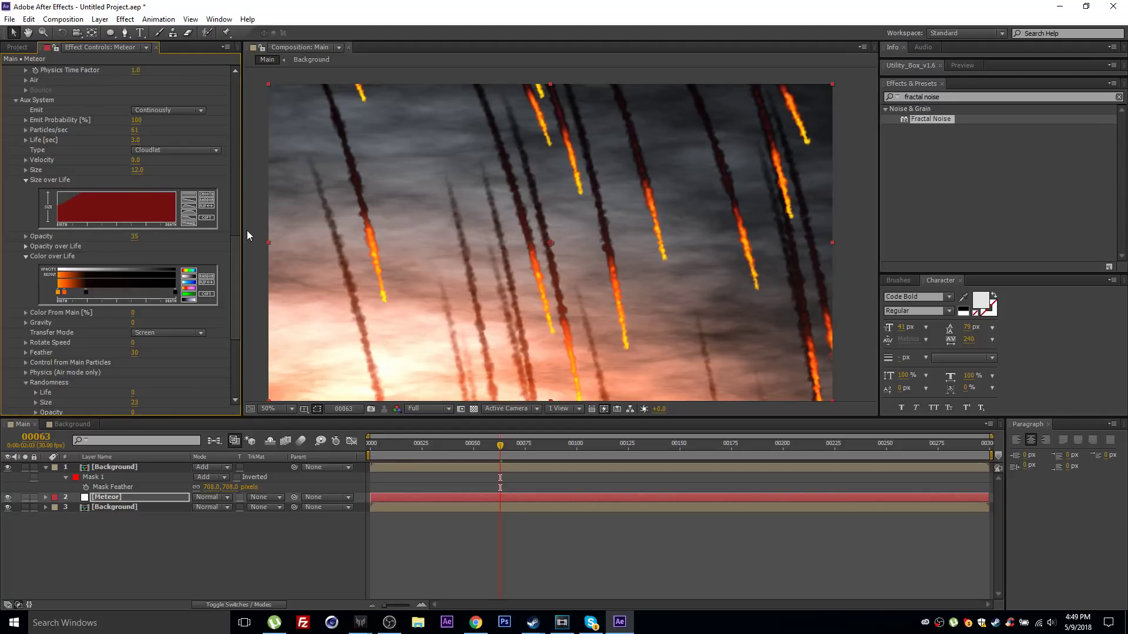
# Add a Stylize Glow effect to the Meteor layer and set its Glow Radius to 60
pyautogui.scroll(-8, 154, 187)
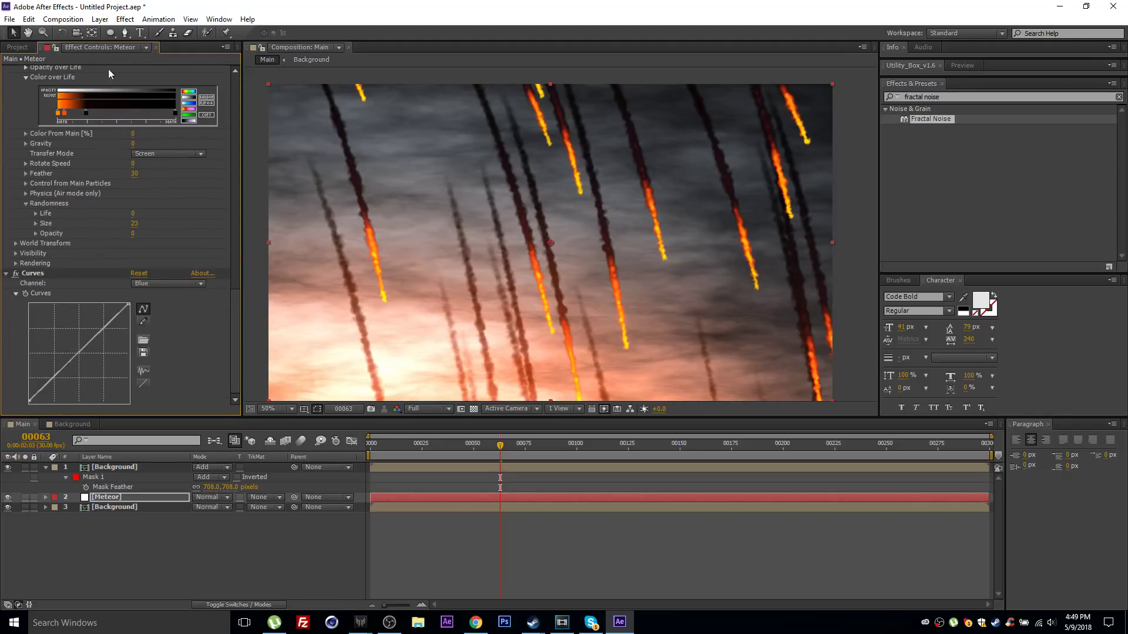
pyautogui.click(124, 20)
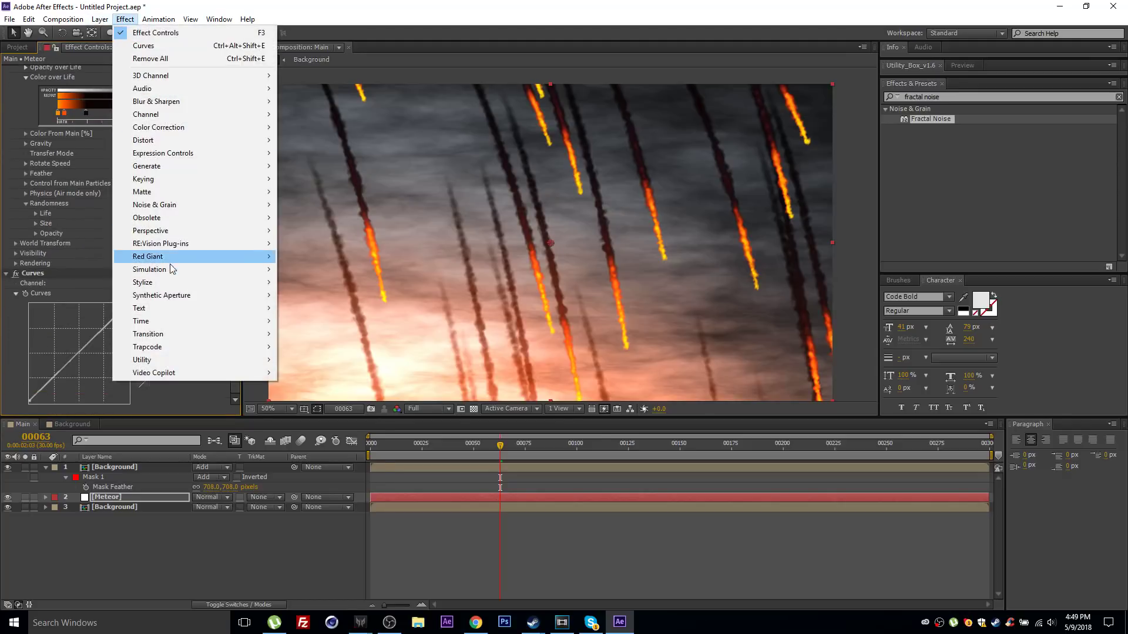
pyautogui.moveTo(175, 287)
pyautogui.click(311, 463)
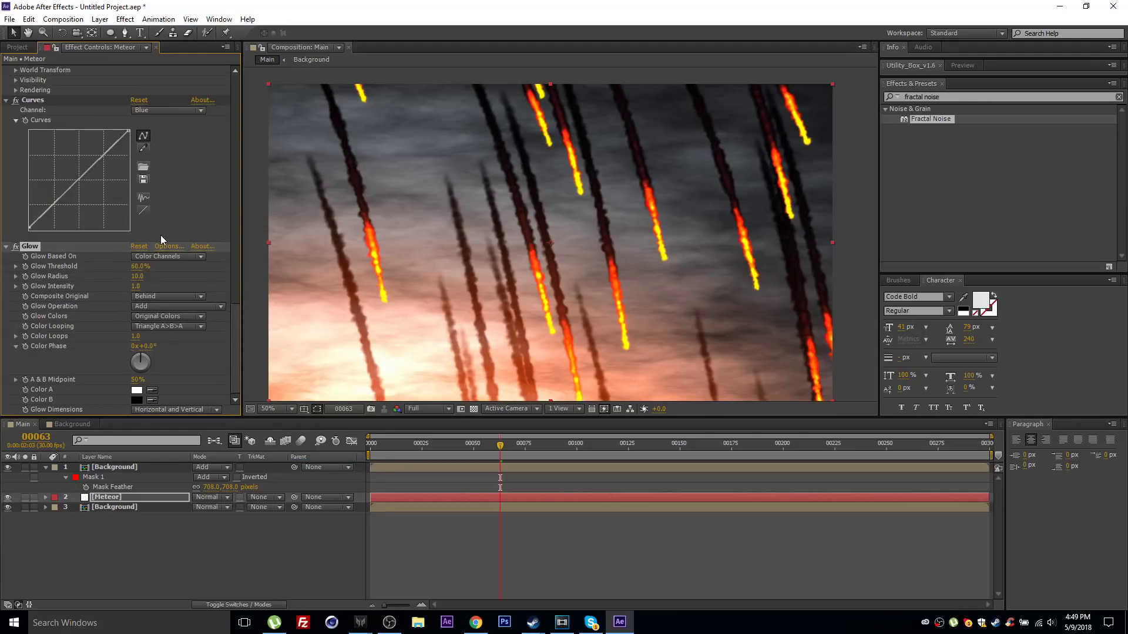
pyautogui.click(141, 276)
pyautogui.write('20')
pyautogui.press('Return')
pyautogui.moveTo(147, 277); pyautogui.dragTo(169, 276)
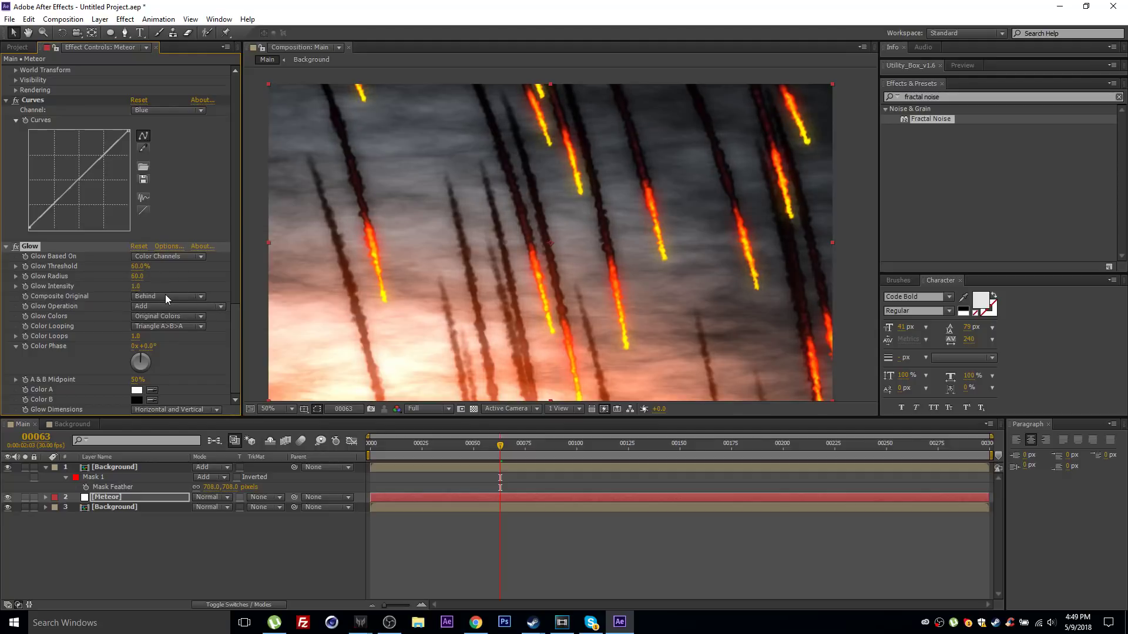
# Set the Meteor layer's Glow to Composite Original None with a Glow Threshold of about 89%
pyautogui.click(165, 295)
pyautogui.click(157, 337)
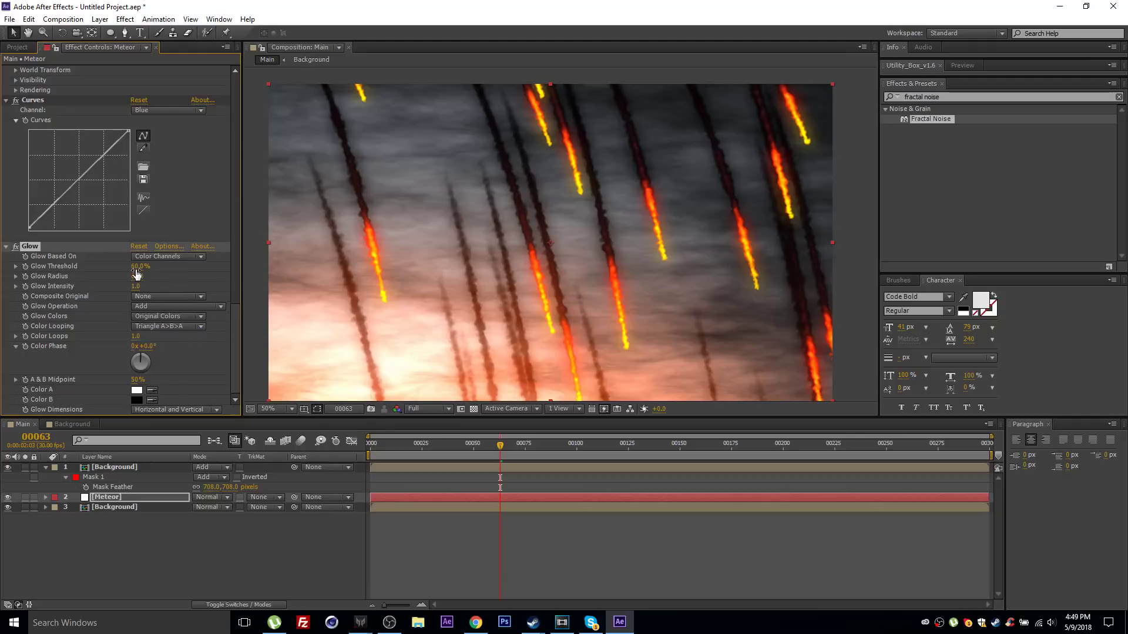
pyautogui.moveTo(135, 272)
pyautogui.mouseDown()
pyautogui.moveTo(200, 271)
pyautogui.moveTo(155, 270)
pyautogui.mouseUp()
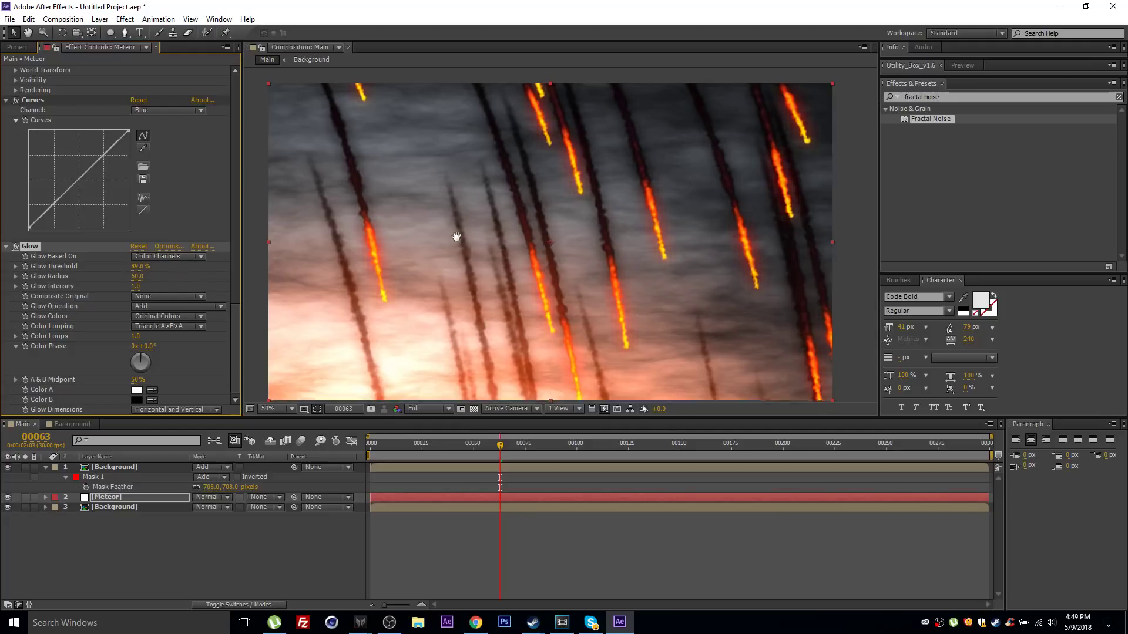
pyautogui.moveTo(453, 237); pyautogui.dragTo(467, 222)
# Set Particular's emitter Particles/sec to 2 on the Meteor layer and preview the composition at frame 175
pyautogui.click(562, 450)
pyautogui.moveTo(567, 450); pyautogui.dragTo(626, 457)
pyautogui.scroll(10, 86, 182)
pyautogui.scroll(8, 80, 230)
pyautogui.click(134, 100)
pyautogui.write('2')
pyautogui.press('Return')
pyautogui.moveTo(624, 445); pyautogui.dragTo(731, 465)
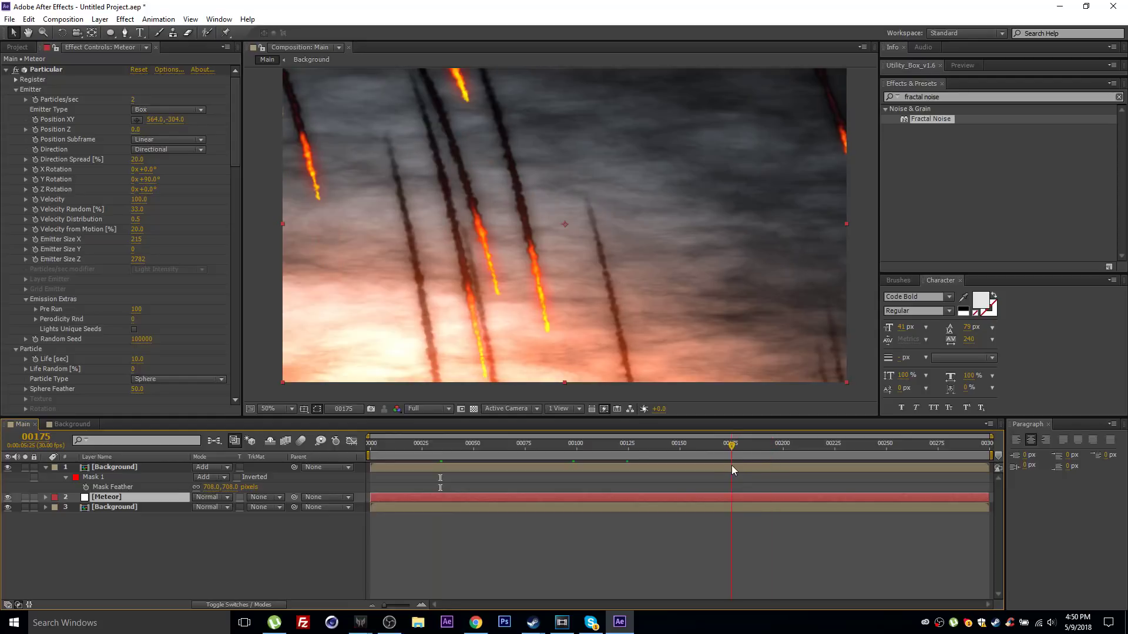
# Darken the bottom Background layer by lowering the shadow and highlight points of its RGB curve
pyautogui.click(150, 506)
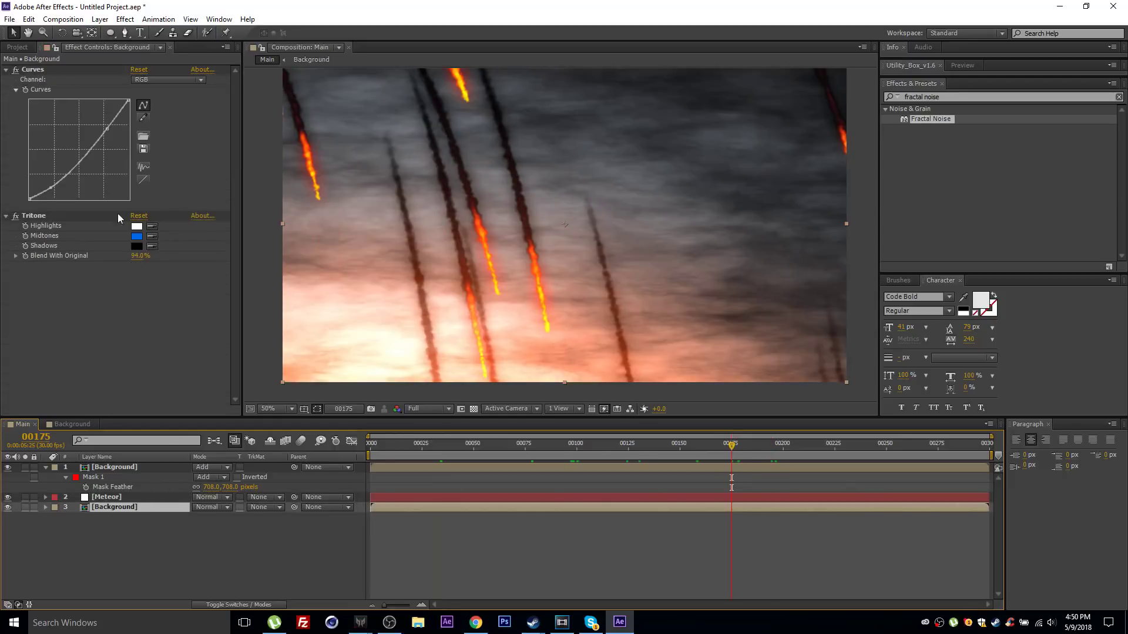
pyautogui.moveTo(49, 188); pyautogui.dragTo(54, 190)
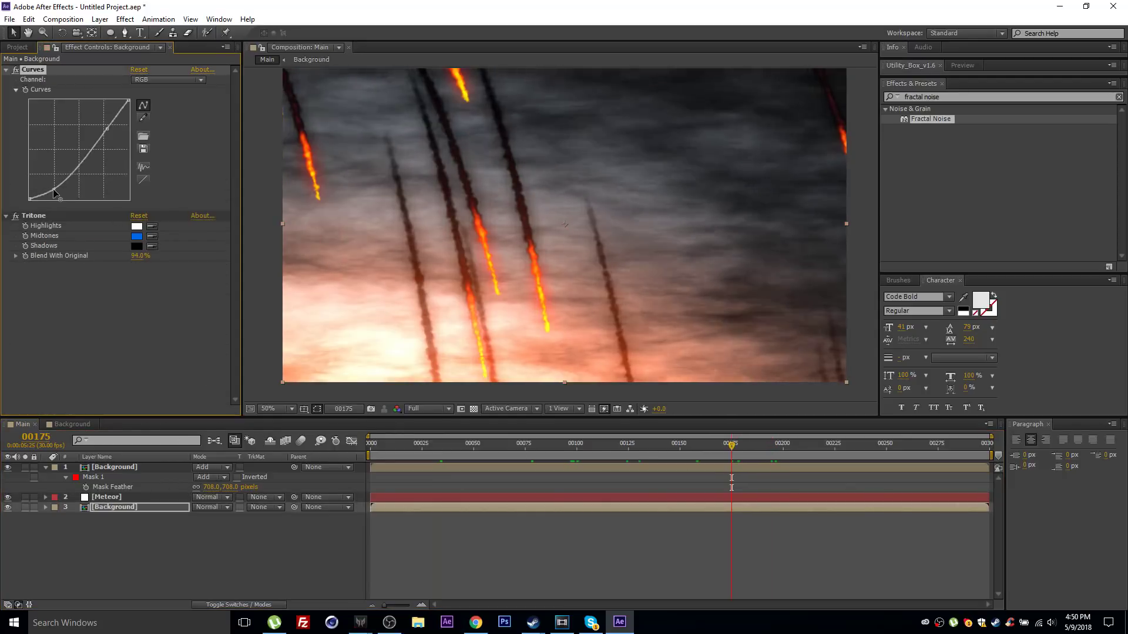
pyautogui.moveTo(107, 128); pyautogui.dragTo(114, 139)
# Set the masked top Background layer's Tritone Blend With Original to 0% and readjust its RGB curve's shadow and highlight points
pyautogui.click(112, 467)
pyautogui.moveTo(106, 125); pyautogui.dragTo(102, 129)
pyautogui.moveTo(136, 255); pyautogui.dragTo(117, 267)
pyautogui.moveTo(52, 175); pyautogui.dragTo(51, 188)
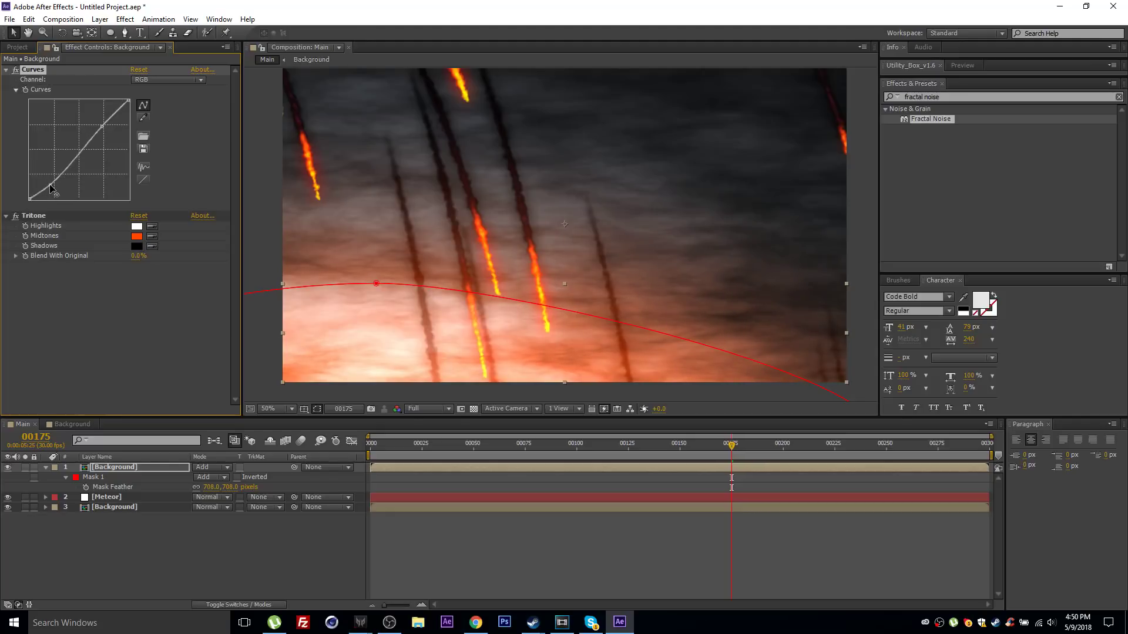
pyautogui.moveTo(94, 125)
pyautogui.mouseDown()
pyautogui.moveTo(88, 118)
pyautogui.moveTo(101, 131)
pyautogui.mouseUp()
pyautogui.click(382, 496)
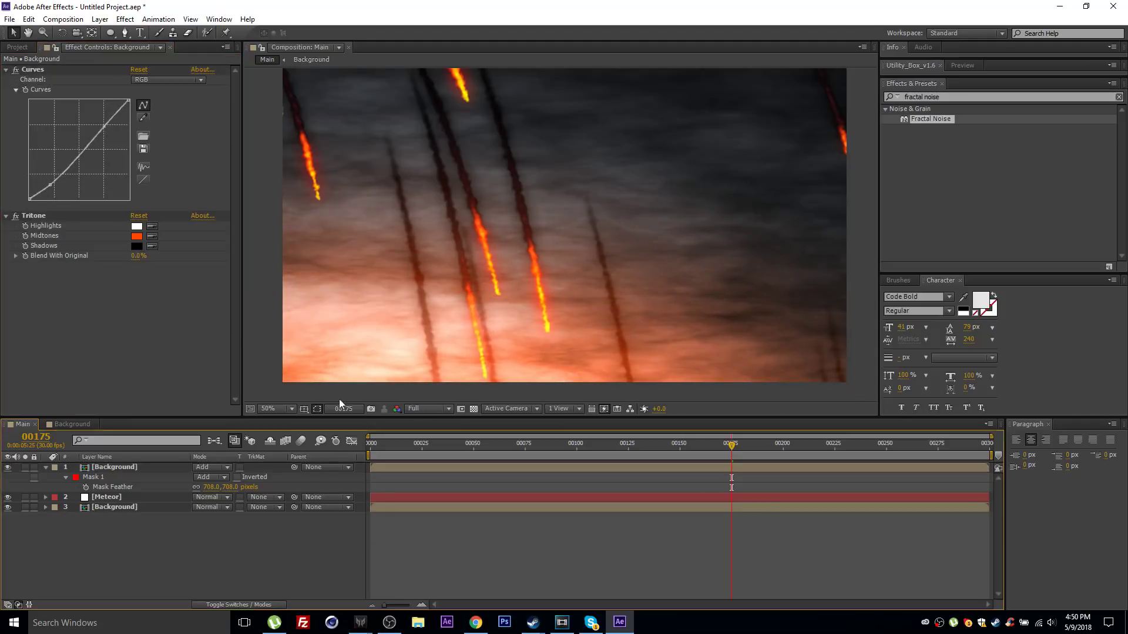
# Create a new adjustment layer above all other layers in the Main composition
pyautogui.click(62, 19)
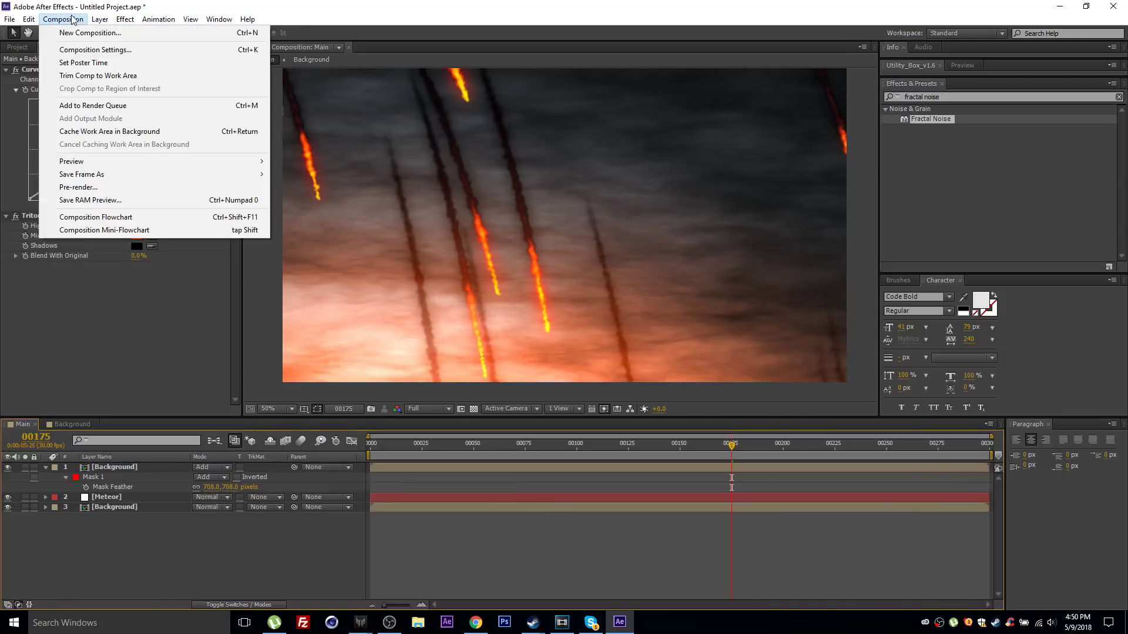
pyautogui.moveTo(100, 19)
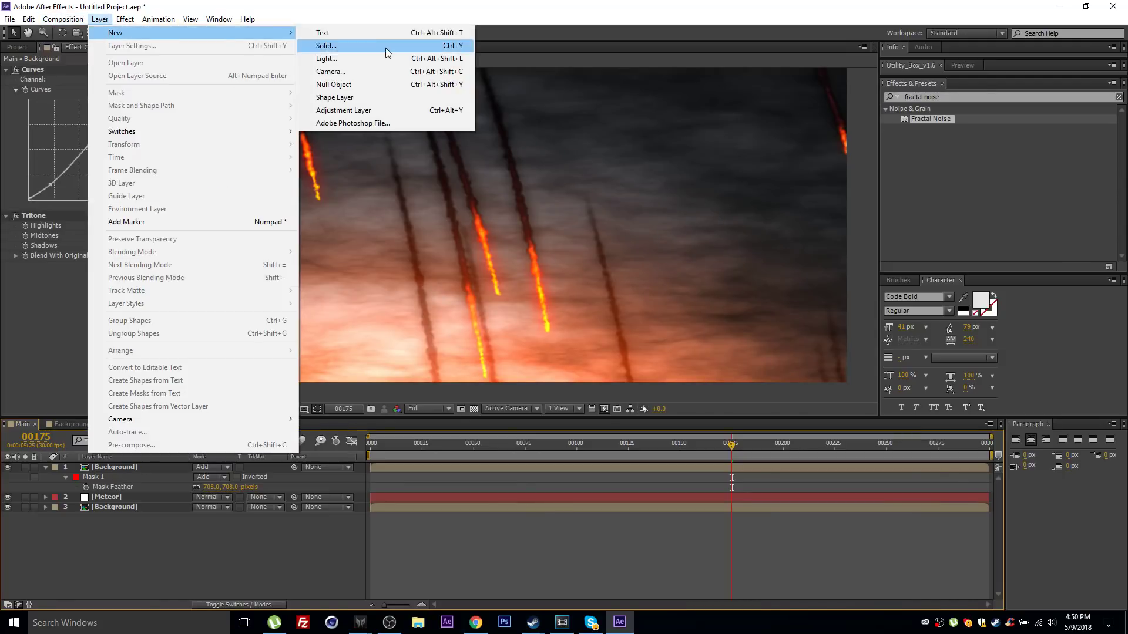
pyautogui.click(378, 111)
# Add a Curves effect to the adjustment layer and bend its RGB curve to brighten the highlights
pyautogui.click(124, 19)
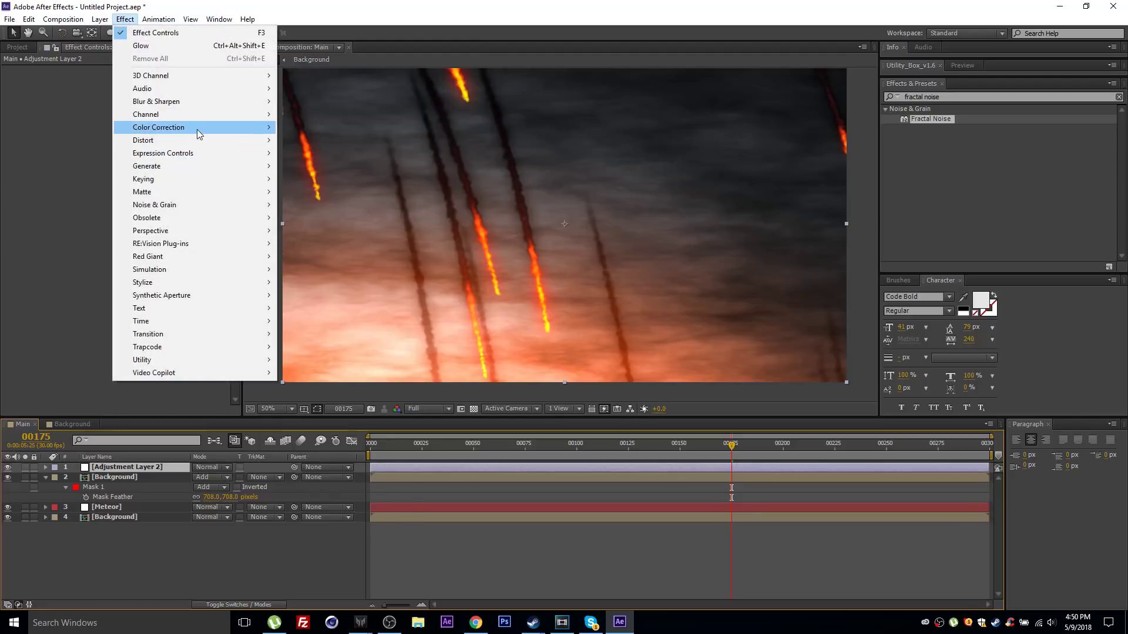
pyautogui.moveTo(198, 128)
pyautogui.click(301, 360)
pyautogui.moveTo(89, 146); pyautogui.dragTo(90, 141)
pyautogui.click(52, 182)
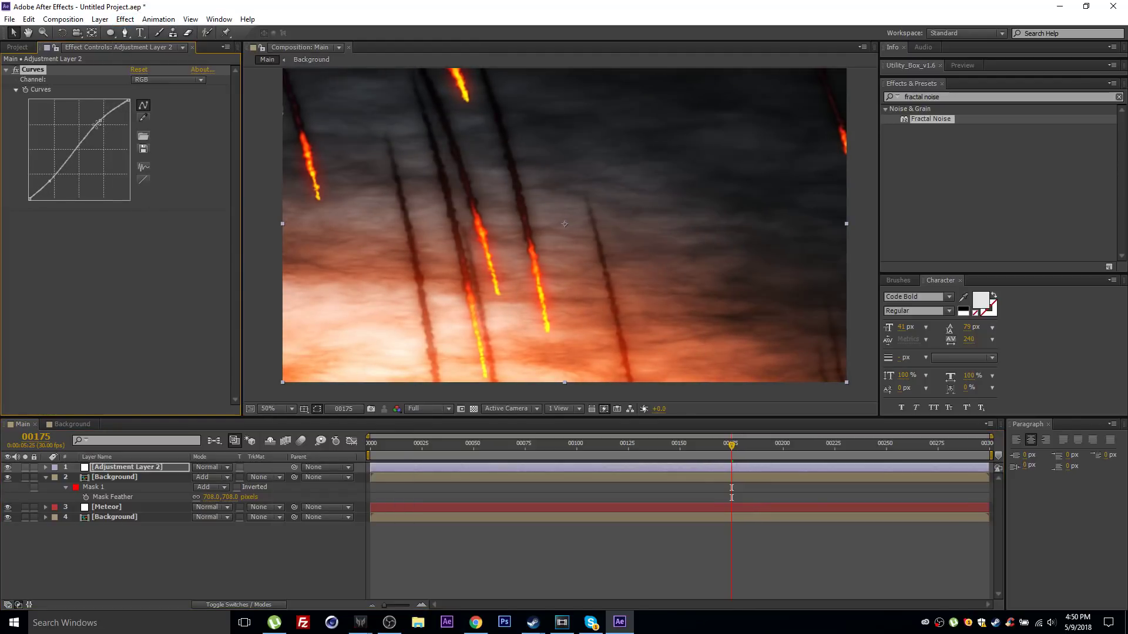
pyautogui.moveTo(50, 181); pyautogui.dragTo(51, 178)
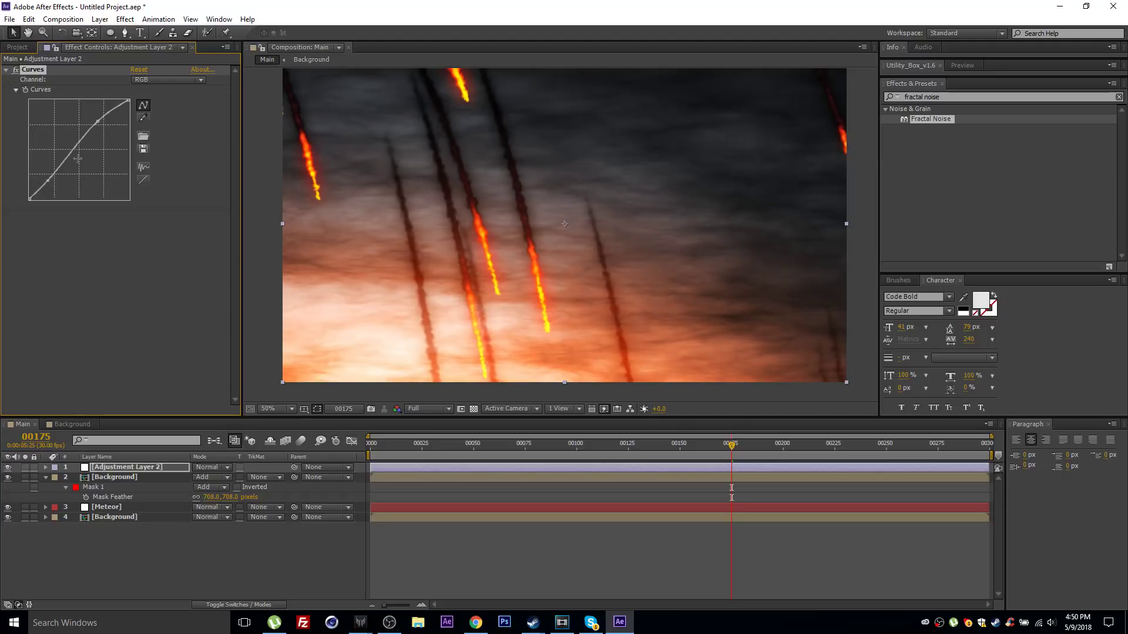
# Move the red channel's white point slightly inward in the adjustment layer's Curves and check the result at frame 132
pyautogui.click(167, 84)
pyautogui.click(167, 106)
pyautogui.moveTo(127, 102); pyautogui.dragTo(120, 100)
pyautogui.moveTo(652, 454)
pyautogui.mouseDown()
pyautogui.moveTo(389, 456)
pyautogui.moveTo(698, 454)
pyautogui.moveTo(643, 459)
pyautogui.mouseUp()
pyautogui.click(540, 538)
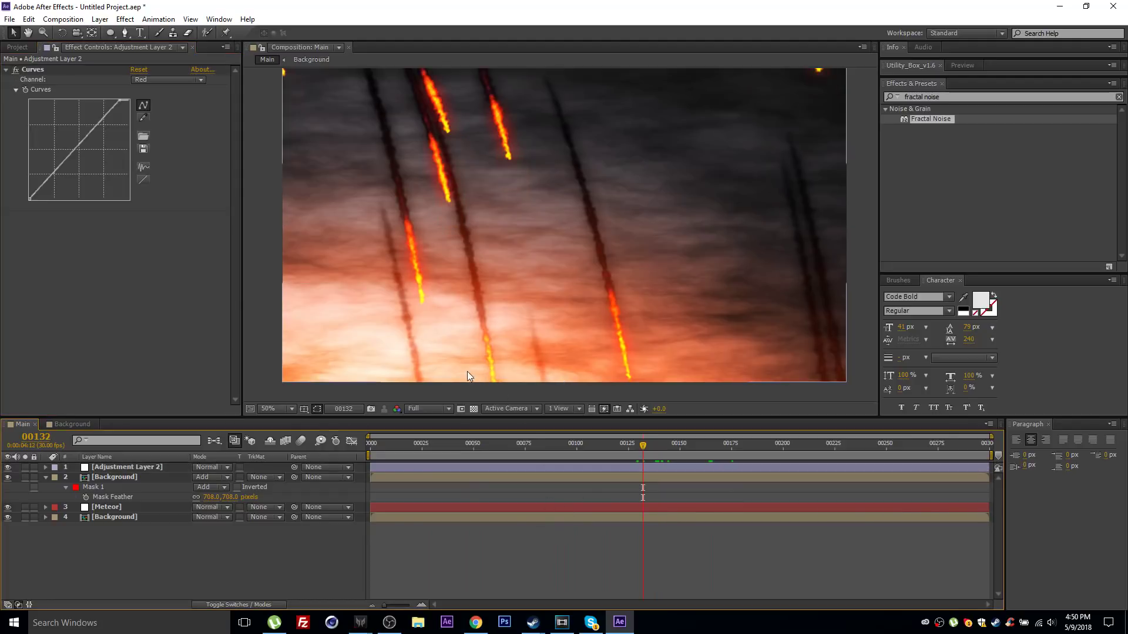
# Create a white 1920 × 1080 px solid on top of the layer stack and activate the Ellipse tool
pyautogui.click(159, 507)
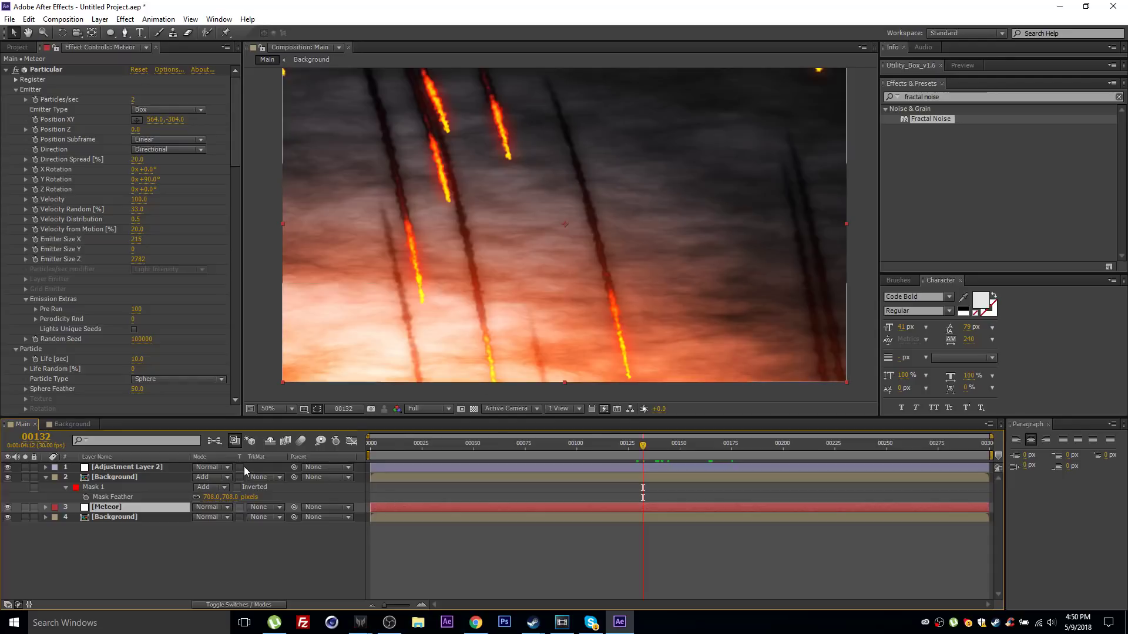
pyautogui.click(100, 20)
pyautogui.moveTo(147, 30)
pyautogui.click(354, 47)
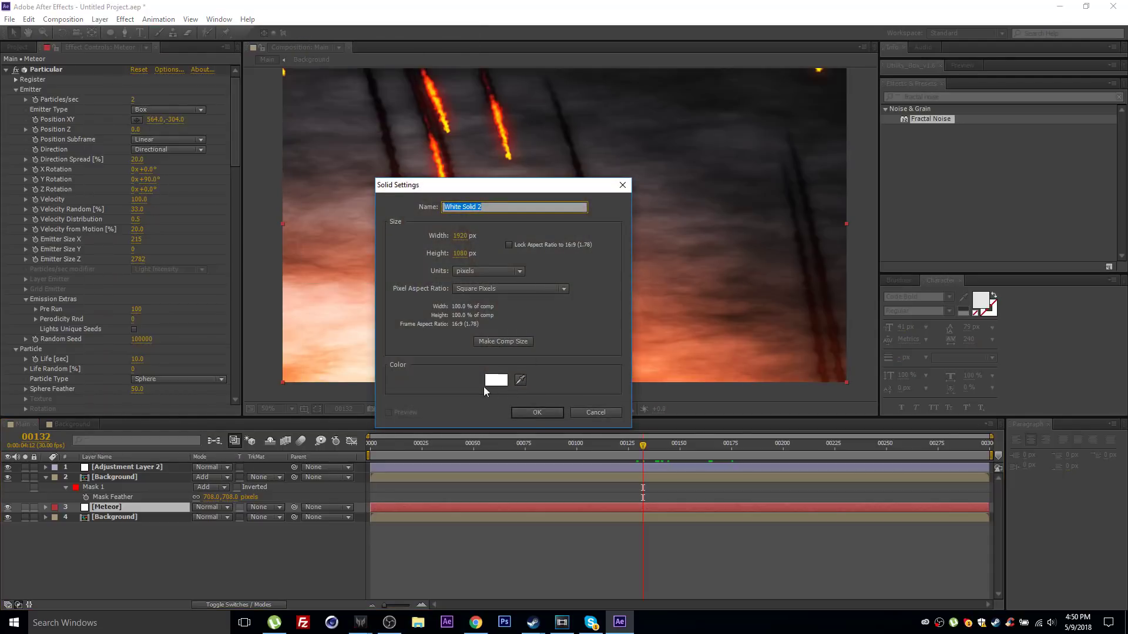
pyautogui.click(535, 412)
pyautogui.press('q')
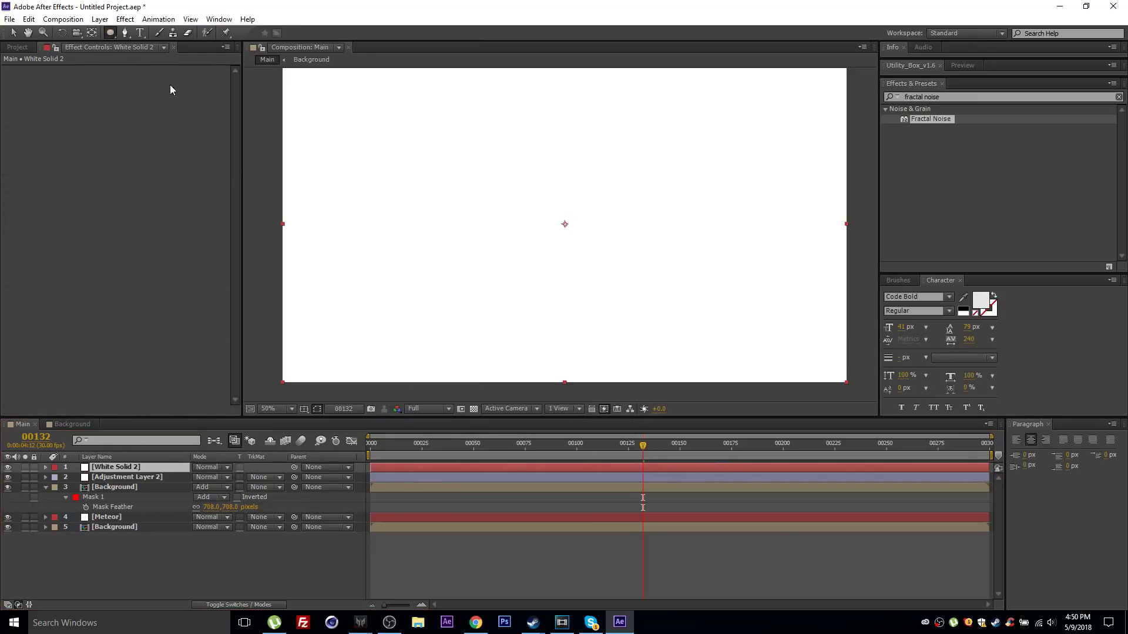
# Draw a large elliptical mask on the white solid over the frame's lower-left area and feather it 297 pixels
pyautogui.press(',')
pyautogui.moveTo(473, 322); pyautogui.dragTo(311, 264)
pyautogui.press('f')
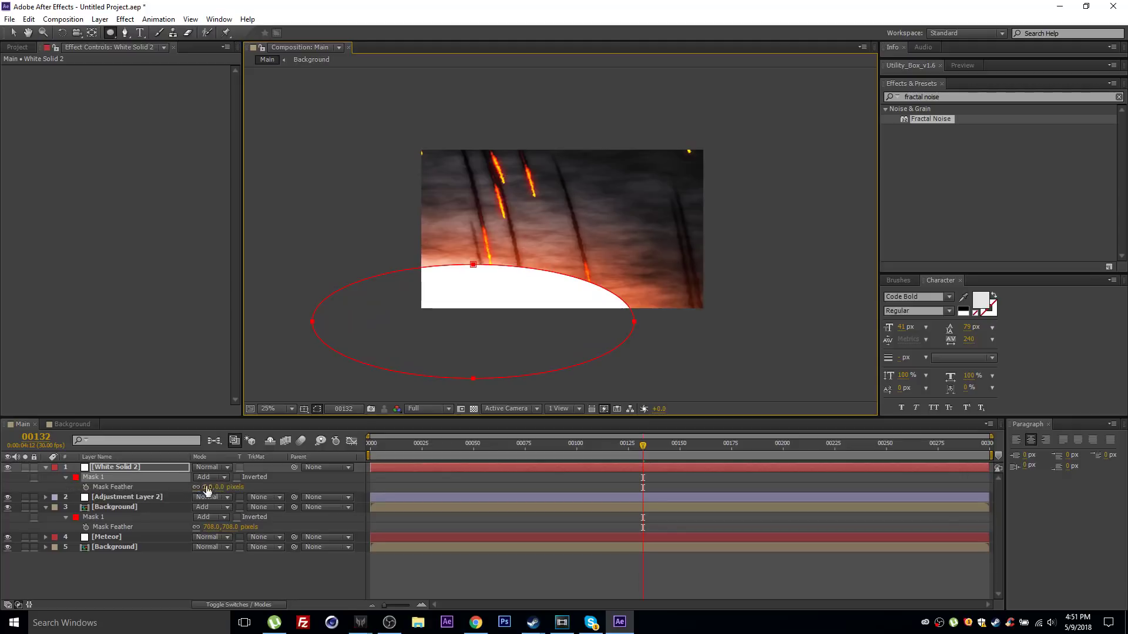
pyautogui.moveTo(210, 488); pyautogui.dragTo(244, 488)
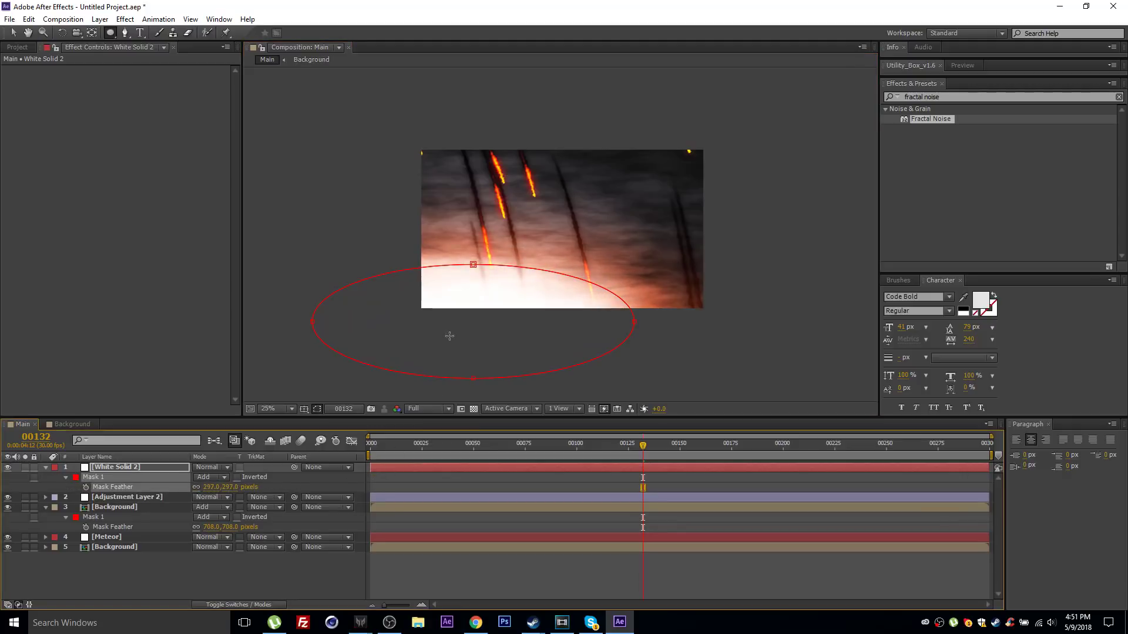
pyautogui.press('.')
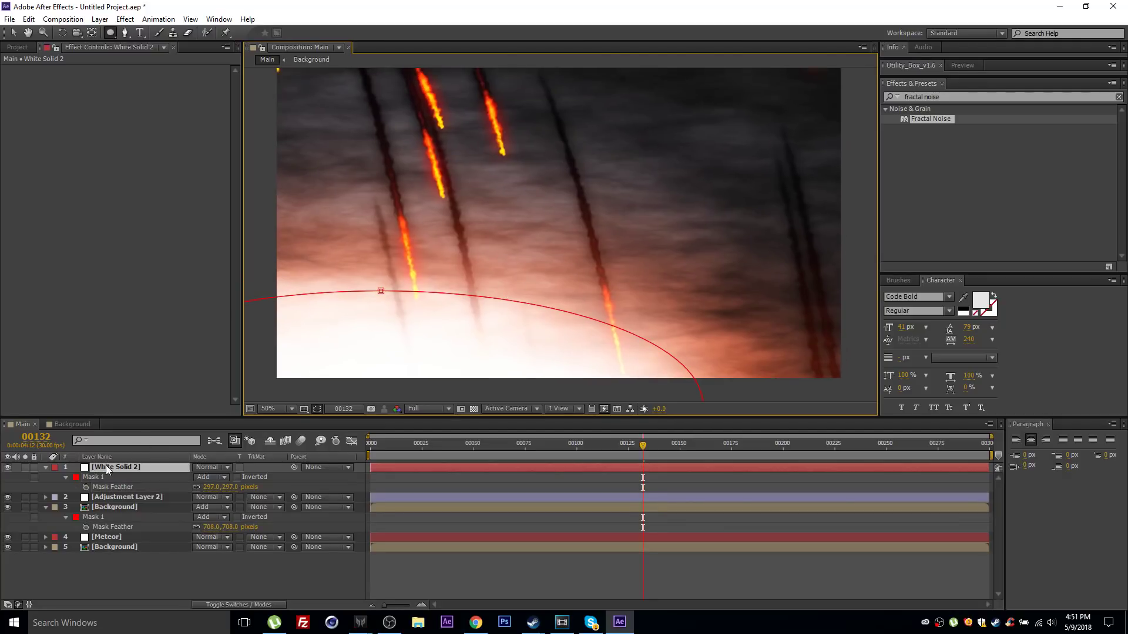
# Rename the masked white solid to Mask and move it directly above the Meteor layer
pyautogui.press('Return')
pyautogui.write('Mask')
pyautogui.press('Return')
pyautogui.moveTo(117, 472); pyautogui.dragTo(100, 532)
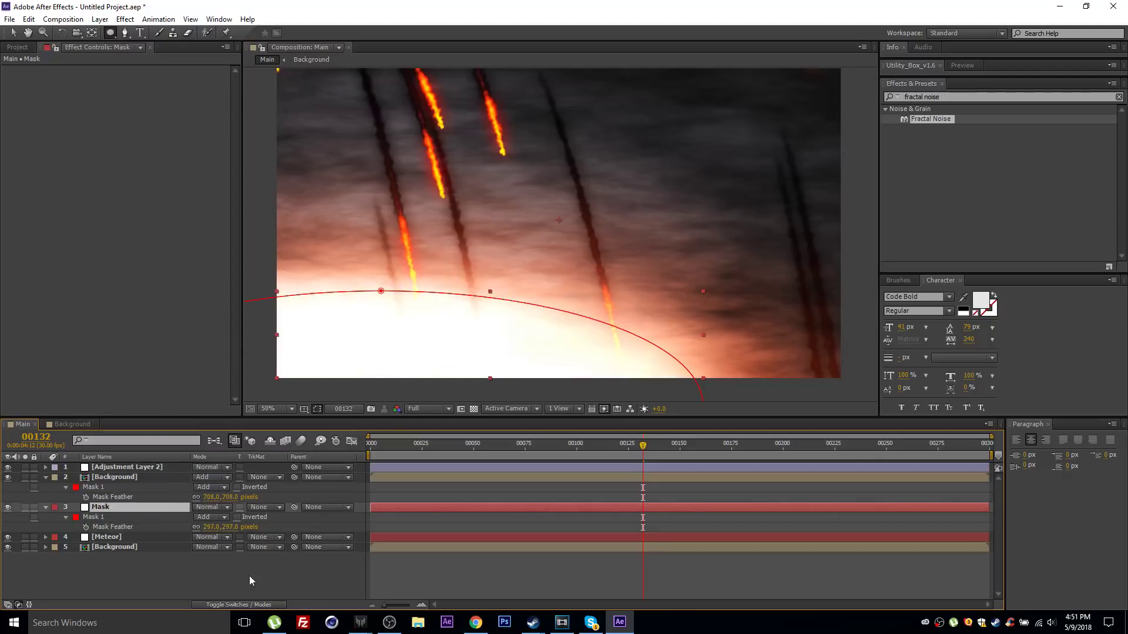
# Set the Meteor layer's track matte to Luma Inverted Matte "Mask" and check the result at frame 183
pyautogui.click(101, 539)
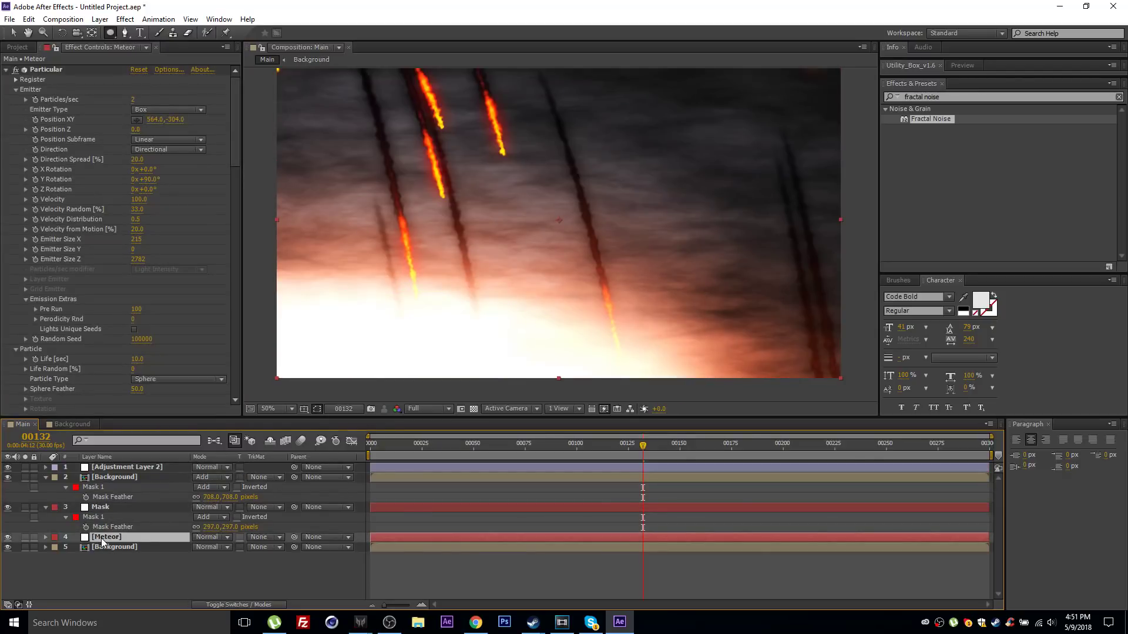
pyautogui.click(259, 537)
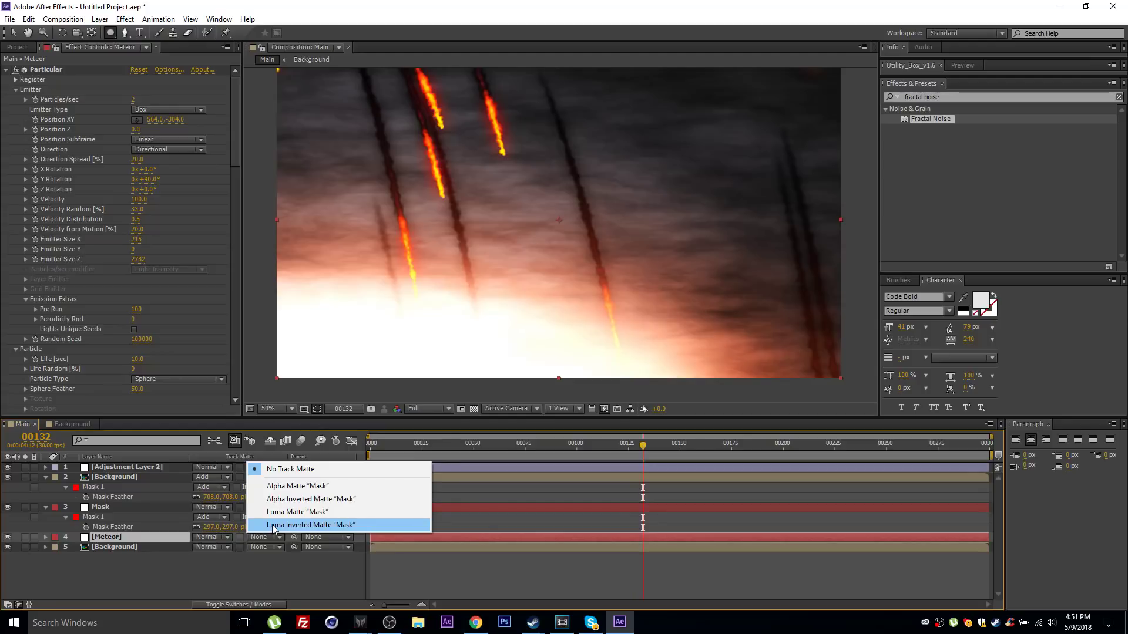
pyautogui.click(273, 525)
pyautogui.moveTo(699, 449); pyautogui.dragTo(748, 449)
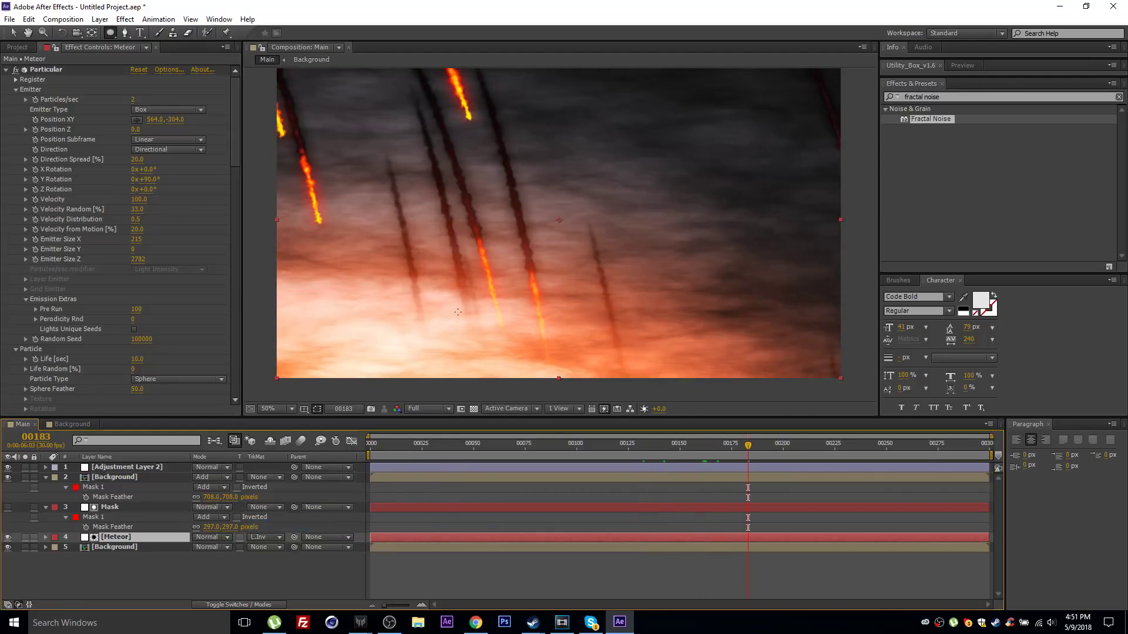
# Duplicate the masked Background layer, then set the copy's opacity to 58% and its Tritone Blend With Original to 48%
pyautogui.click(119, 480)
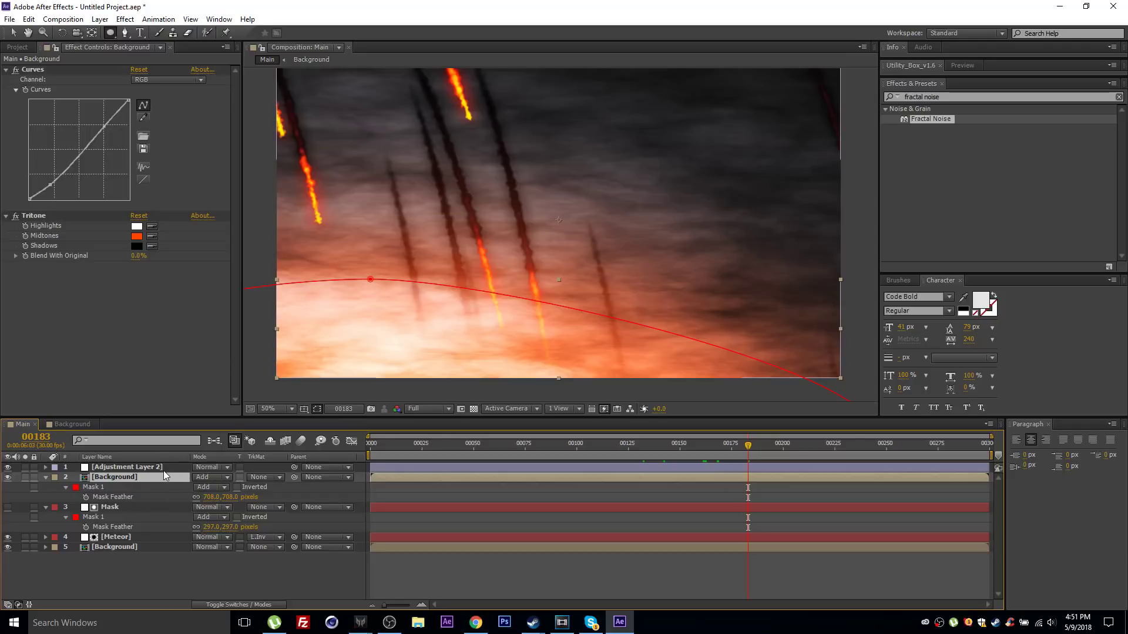
pyautogui.hotkey('ctrl', 'd')
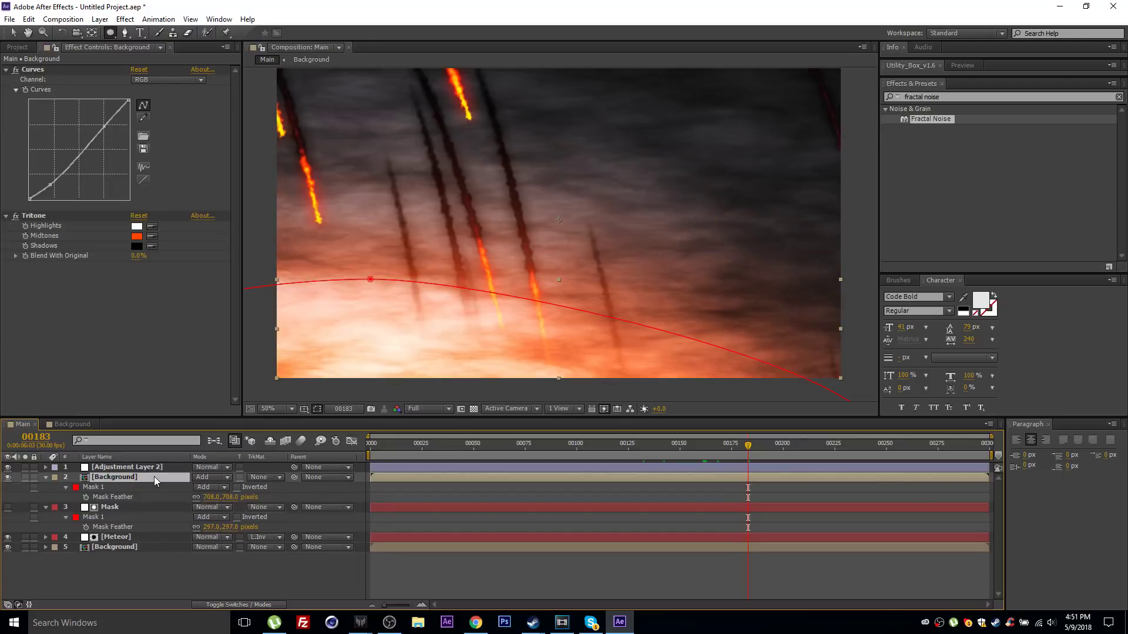
pyautogui.press('t')
pyautogui.moveTo(201, 487)
pyautogui.mouseDown()
pyautogui.moveTo(160, 490)
pyautogui.moveTo(173, 490)
pyautogui.mouseUp()
pyautogui.moveTo(139, 256)
pyautogui.mouseDown()
pyautogui.moveTo(167, 259)
pyautogui.moveTo(151, 265)
pyautogui.mouseUp()
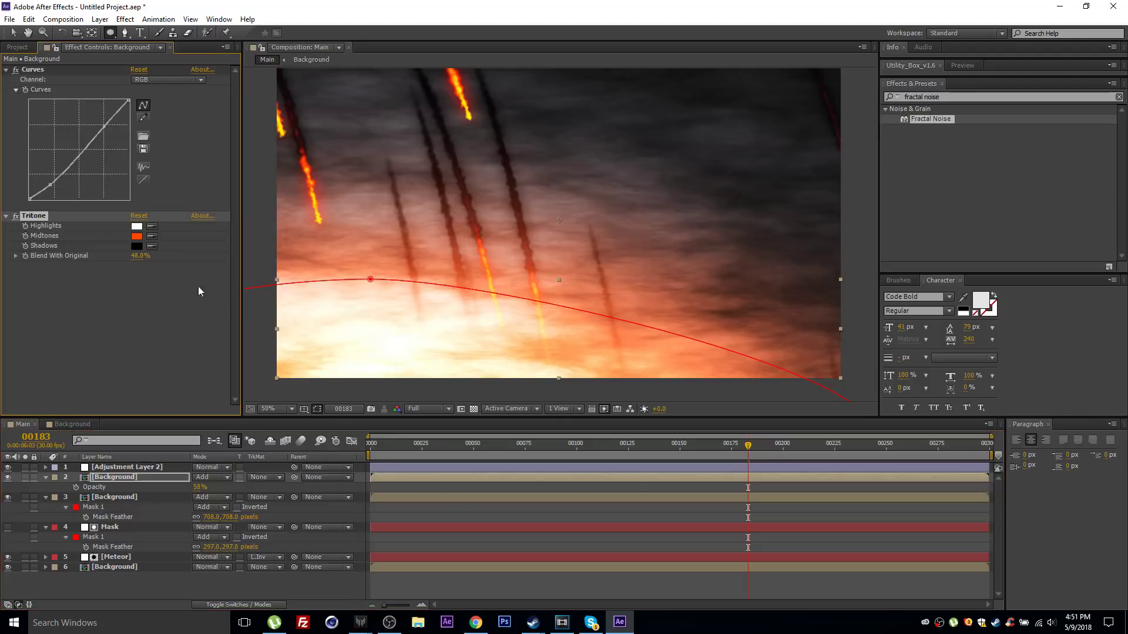
pyautogui.click(447, 488)
pyautogui.press(',')
pyautogui.press(',')
pyautogui.press('v')
pyautogui.scroll(3, 540, 296)
pyautogui.scroll(-3, 578, 273)
pyautogui.scroll(2, 516, 266)
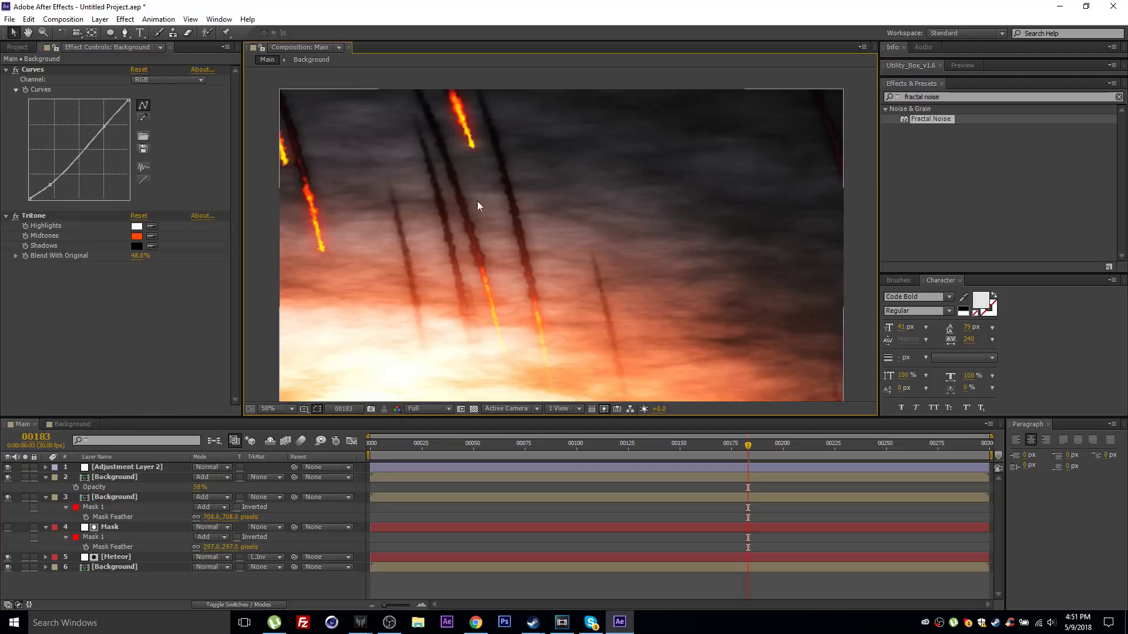
# Open the Background composition and set the Fractal layer's opacity to 57%
pyautogui.click(64, 424)
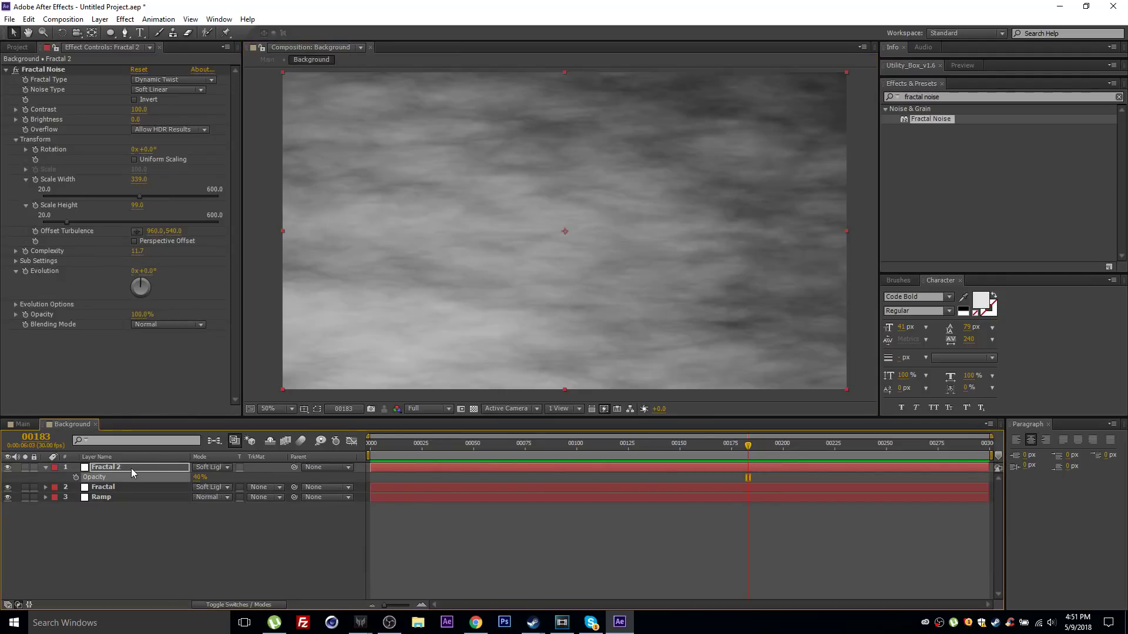
pyautogui.click(161, 487)
pyautogui.press('t')
pyautogui.moveTo(198, 504); pyautogui.dragTo(174, 501)
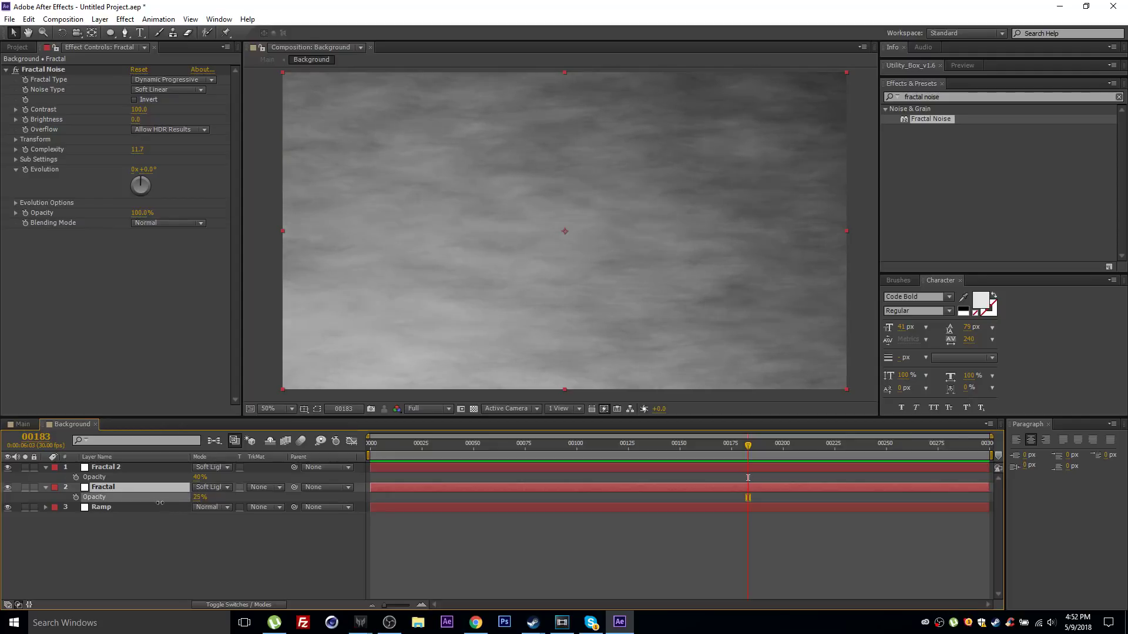
# Lighten the Ramp layer's start color to E5E5E5
pyautogui.click(176, 507)
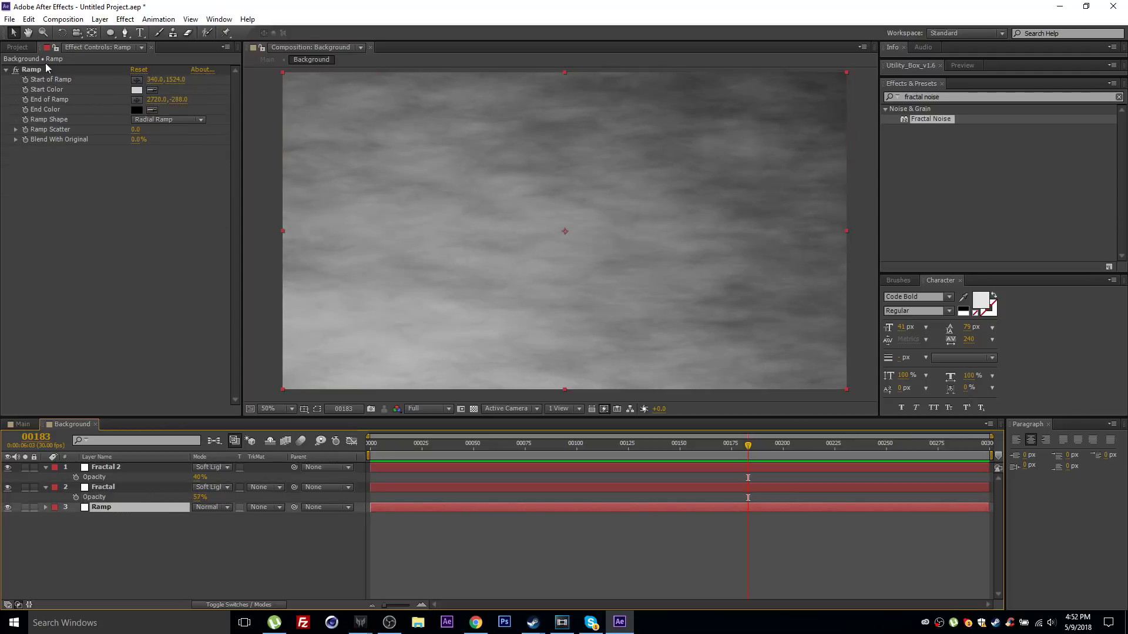
pyautogui.click(135, 90)
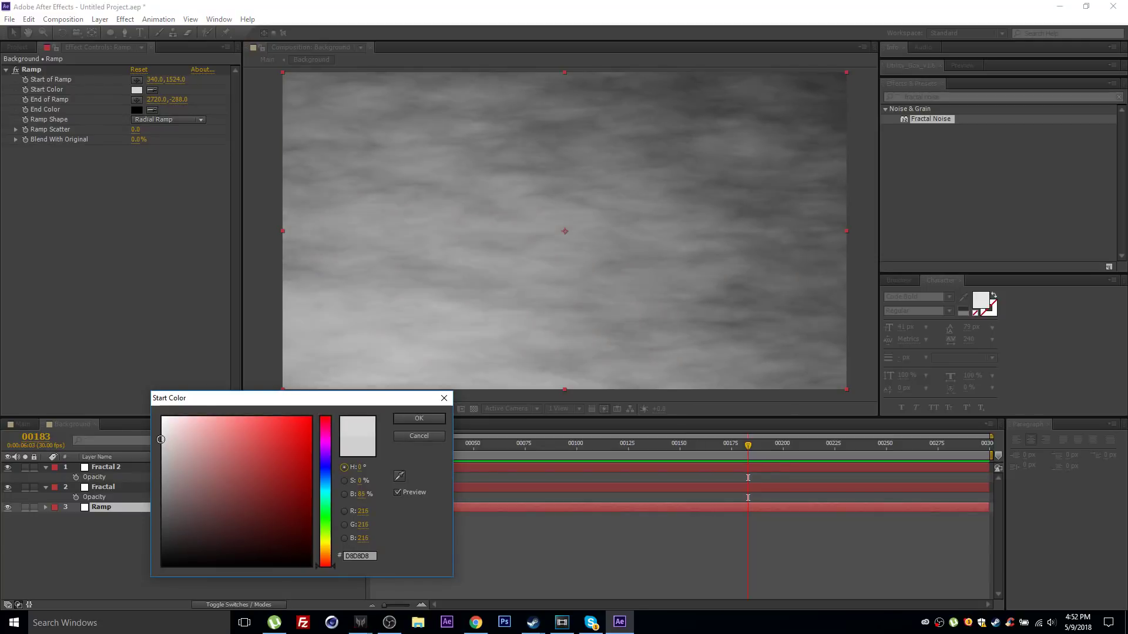
pyautogui.click(159, 435)
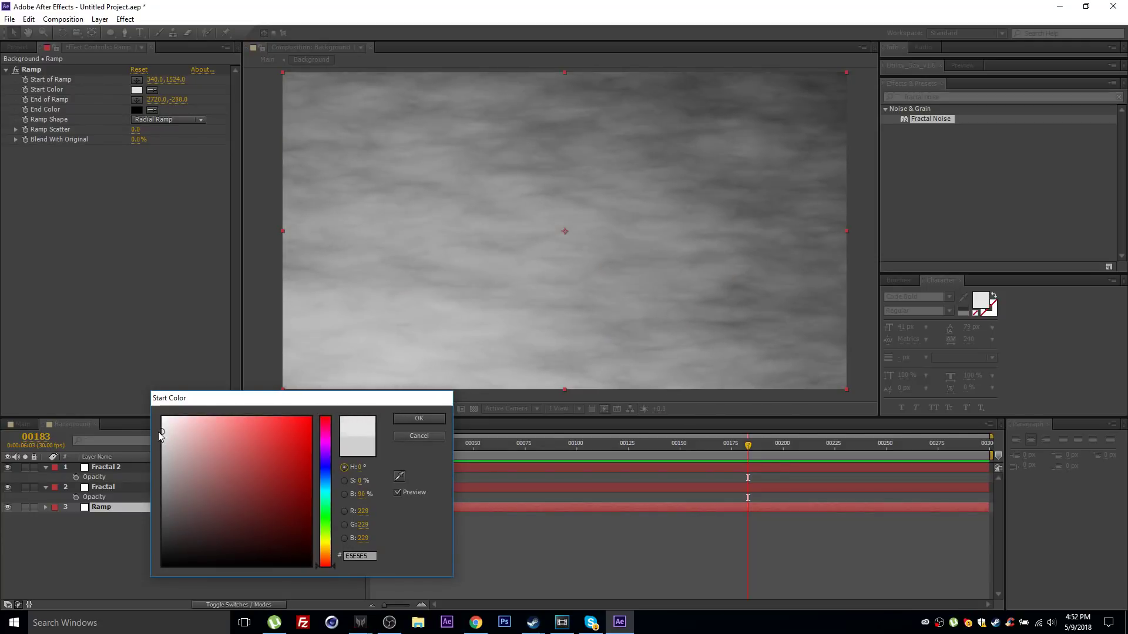
pyautogui.press('Return')
# Lower the Fractal layer's opacity to 51% and the Fractal 2 layer's opacity to 30%
pyautogui.click(105, 488)
pyautogui.click(197, 498)
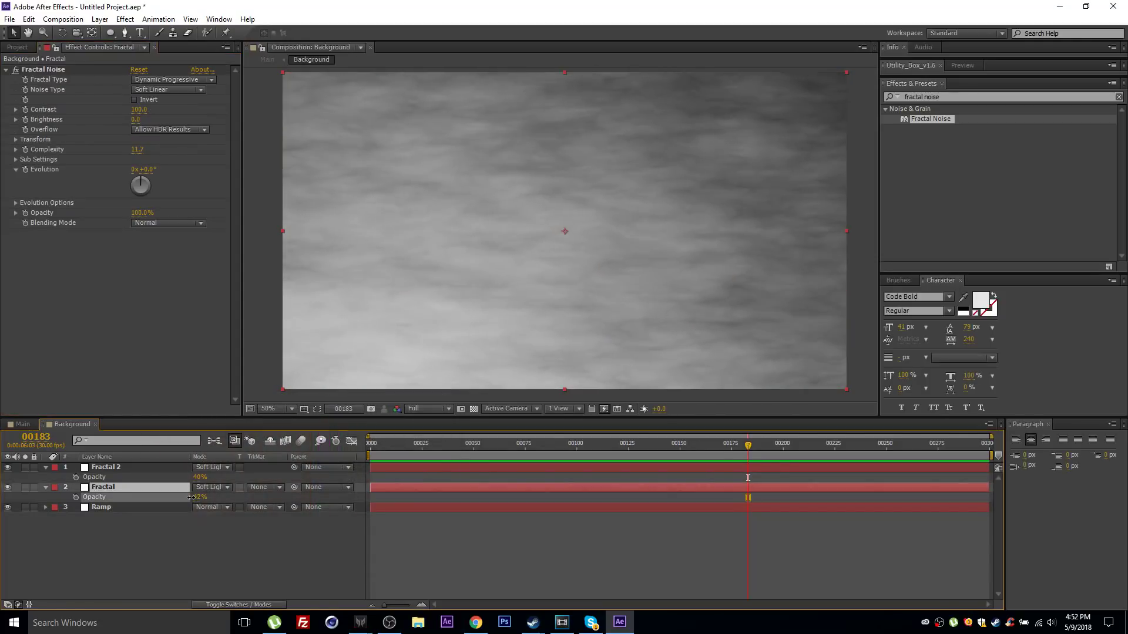
pyautogui.click(178, 470)
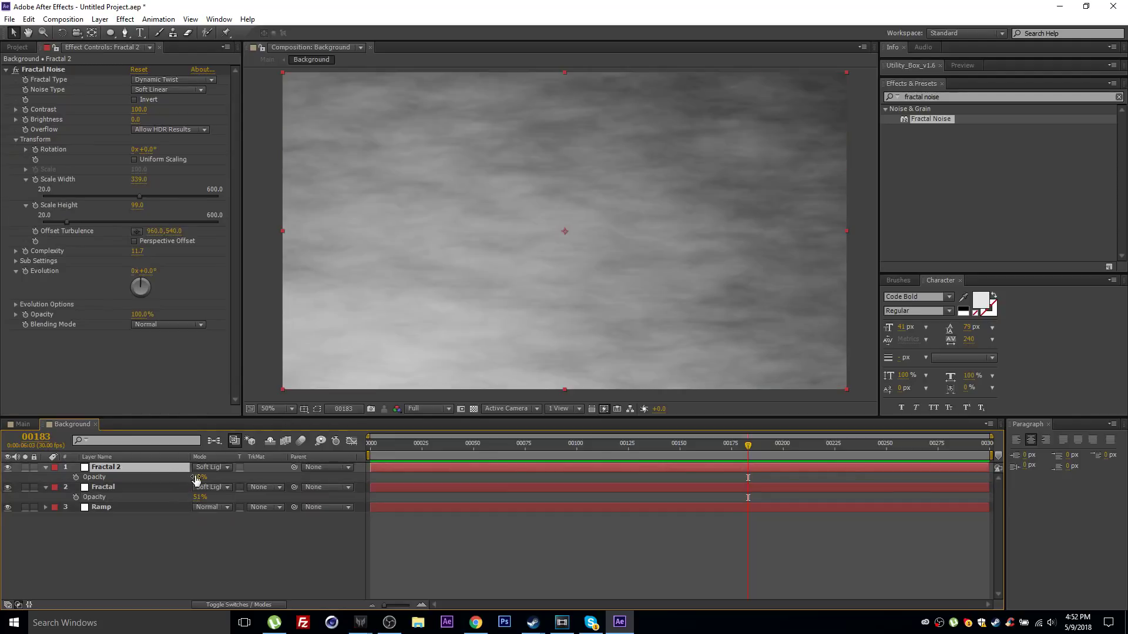
pyautogui.moveTo(200, 477); pyautogui.dragTo(183, 479)
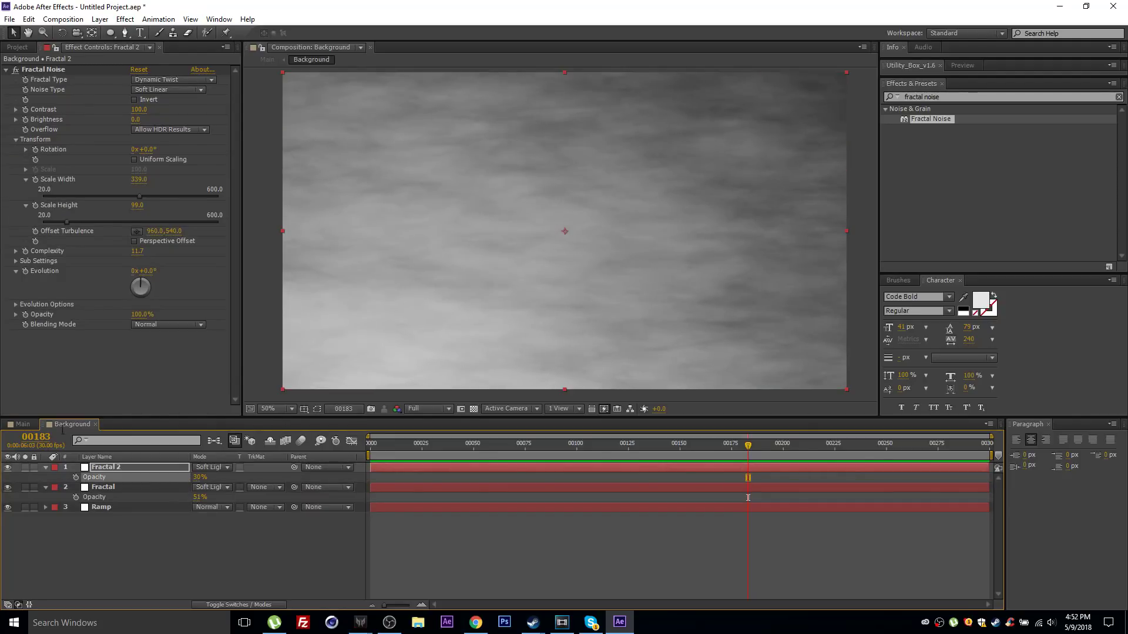
# Return to the Main composition, reduce the upper Background copy's opacity to 15% and check the look at other frames
pyautogui.click(22, 424)
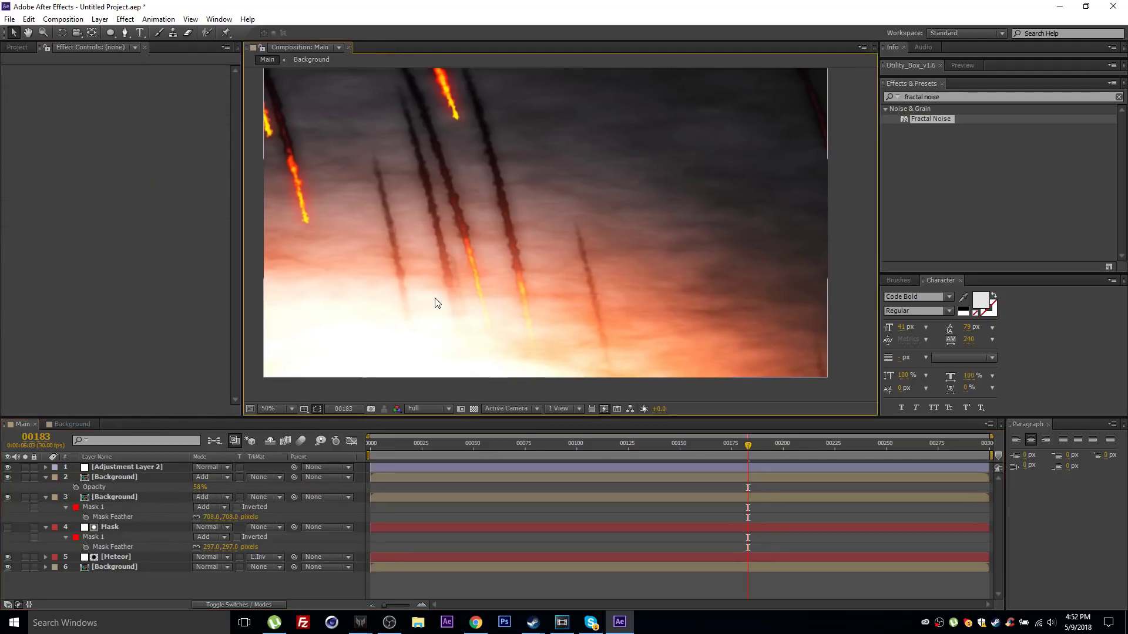
pyautogui.scroll(2, 452, 276)
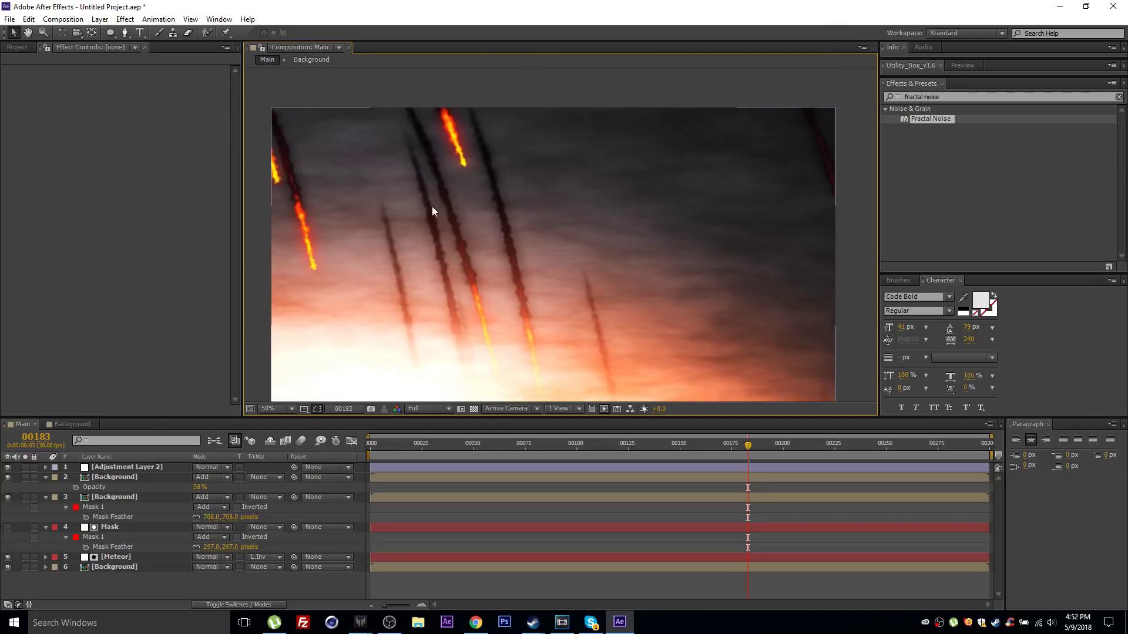
pyautogui.scroll(-2, 440, 194)
pyautogui.click(573, 449)
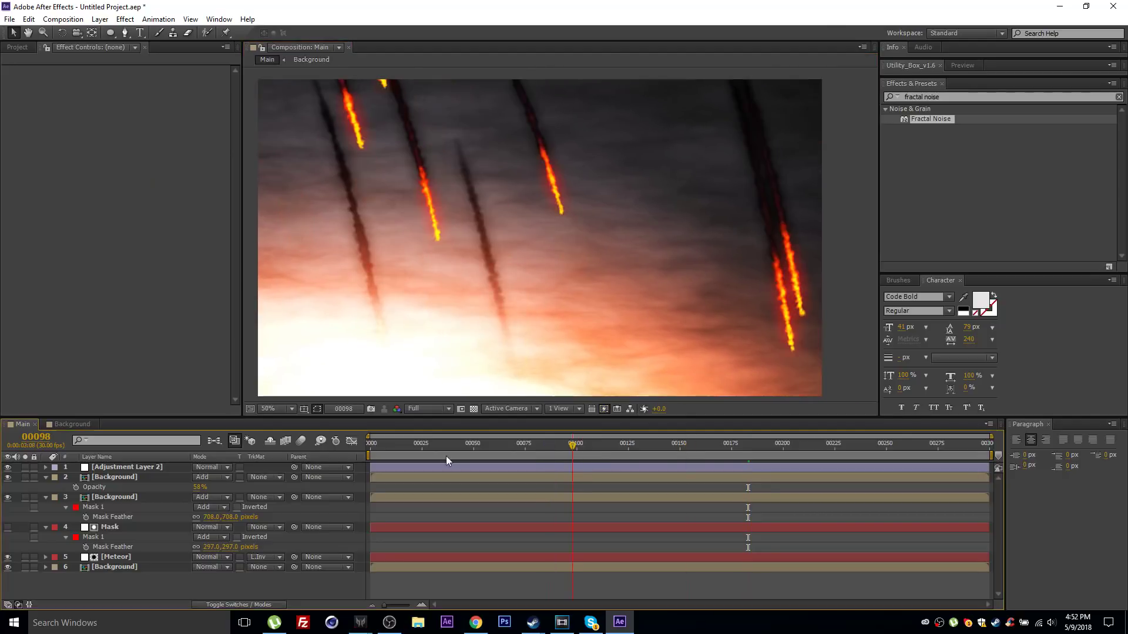
pyautogui.click(125, 478)
pyautogui.moveTo(200, 488); pyautogui.dragTo(180, 495)
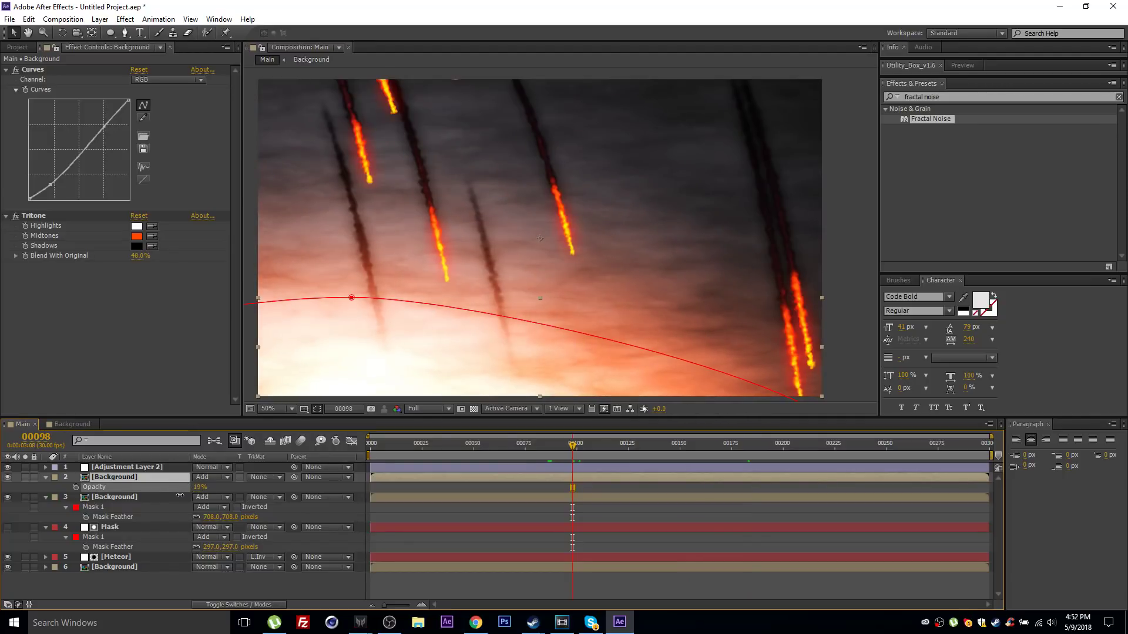
pyautogui.click(464, 490)
pyautogui.click(747, 445)
pyautogui.click(641, 445)
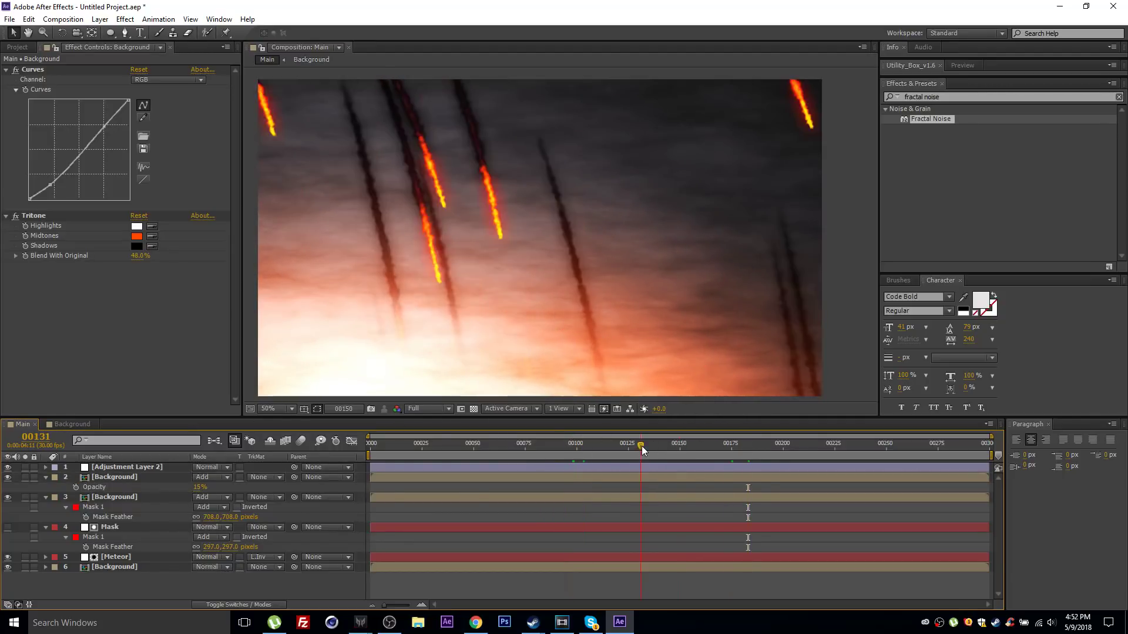
pyautogui.moveTo(525, 296); pyautogui.dragTo(549, 299)
pyautogui.moveTo(881, 241); pyautogui.dragTo(891, 241)
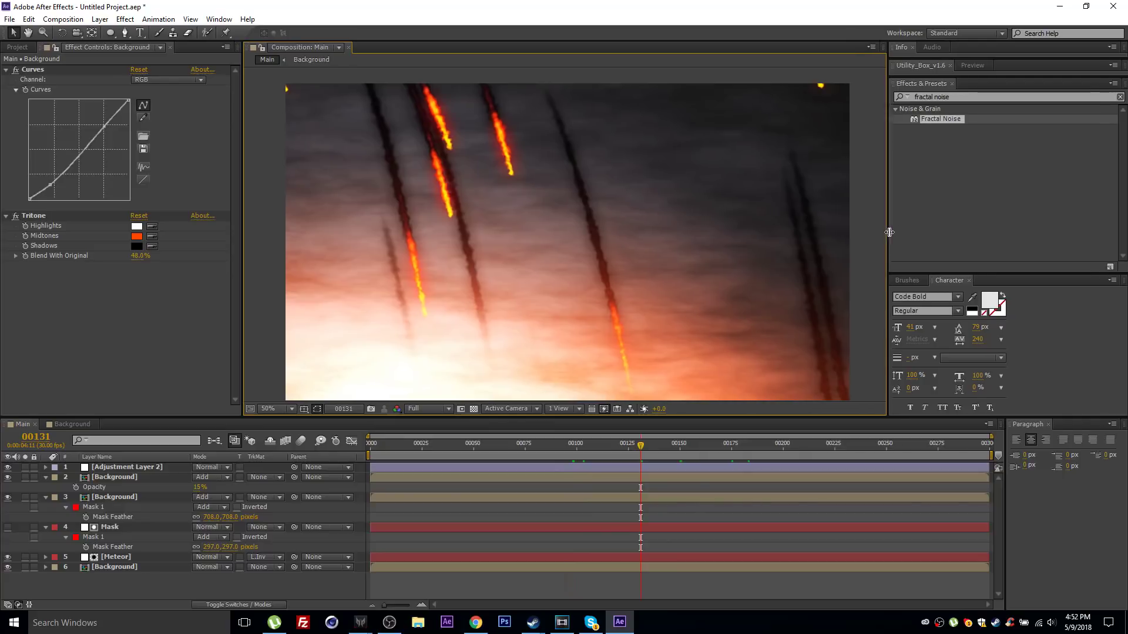
# Save the project as m2 in the meteor folder
pyautogui.click(107, 557)
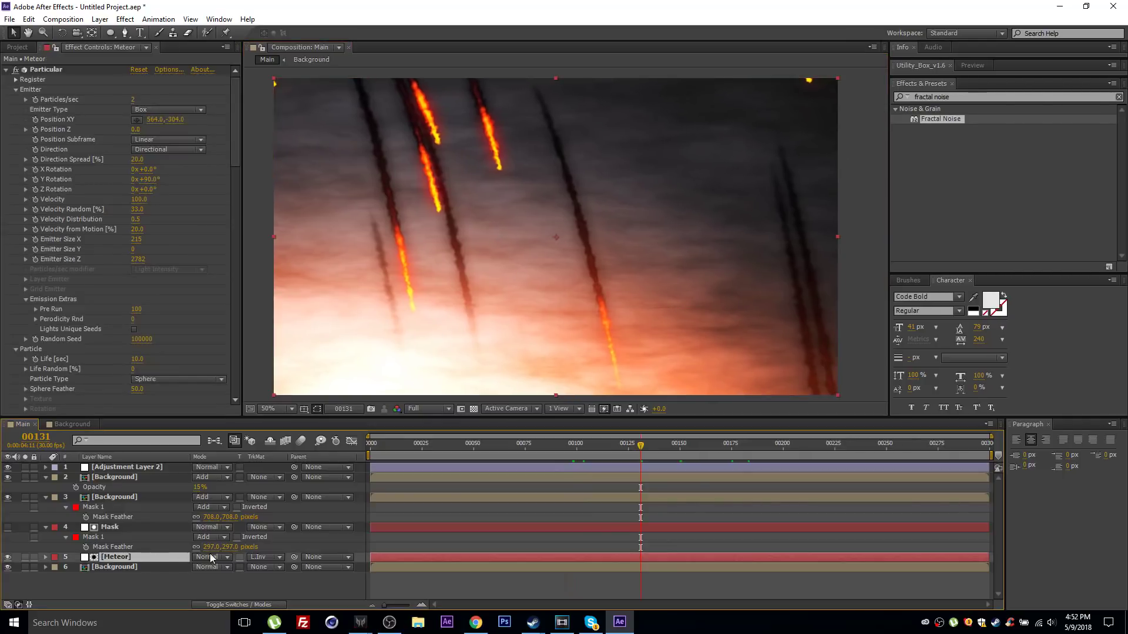
pyautogui.hotkey('ctrl', 's')
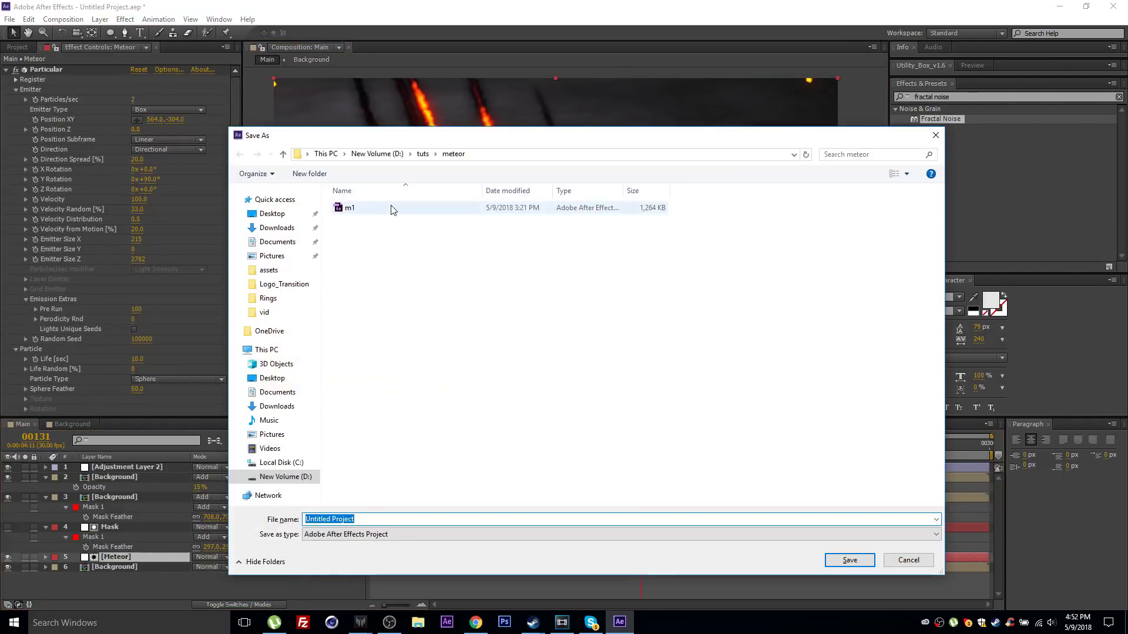
pyautogui.write('m2')
pyautogui.press('Return')
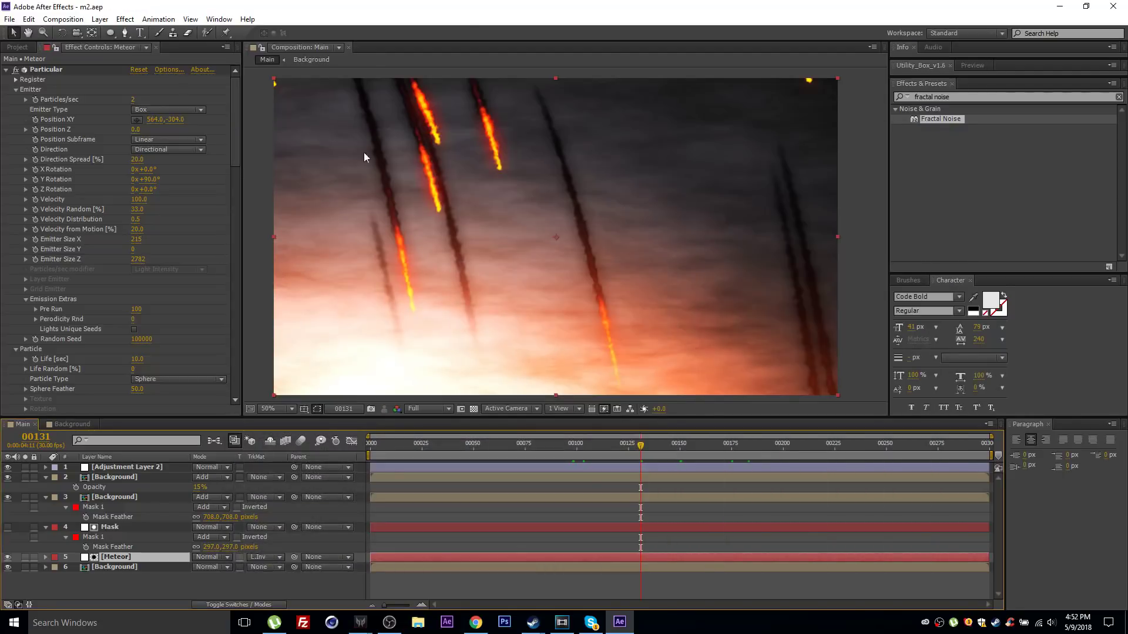
# Duplicate the Mask and Meteor layers together and solo the upper Meteor copy
pyautogui.moveTo(889, 156); pyautogui.dragTo(900, 156)
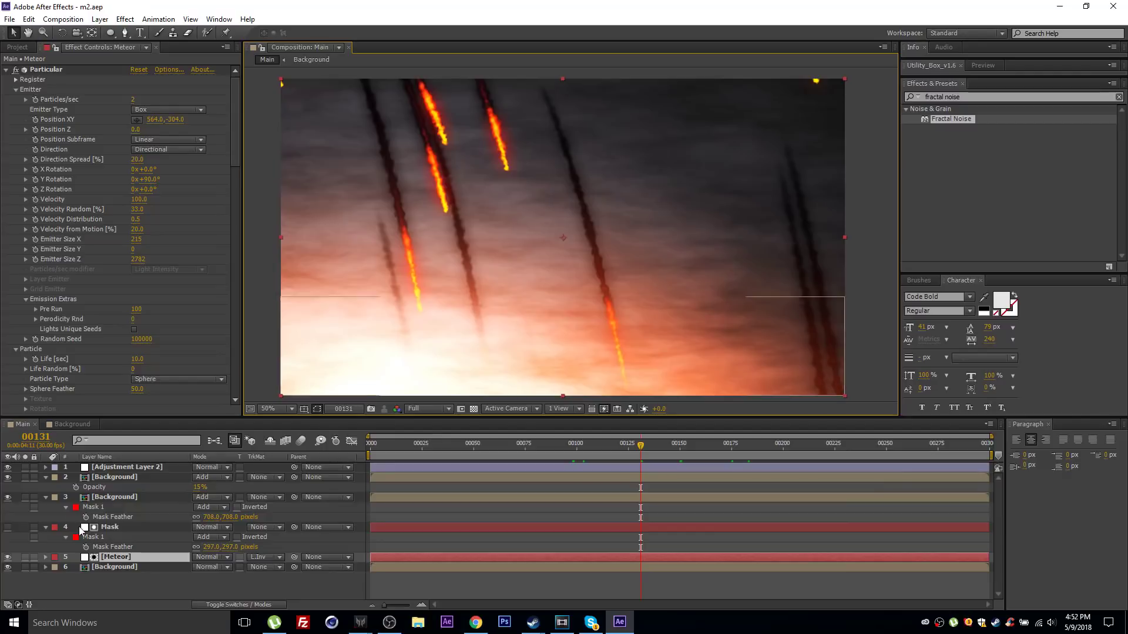
pyautogui.keyDown('shift'); pyautogui.click(132, 528); pyautogui.keyUp('shift')
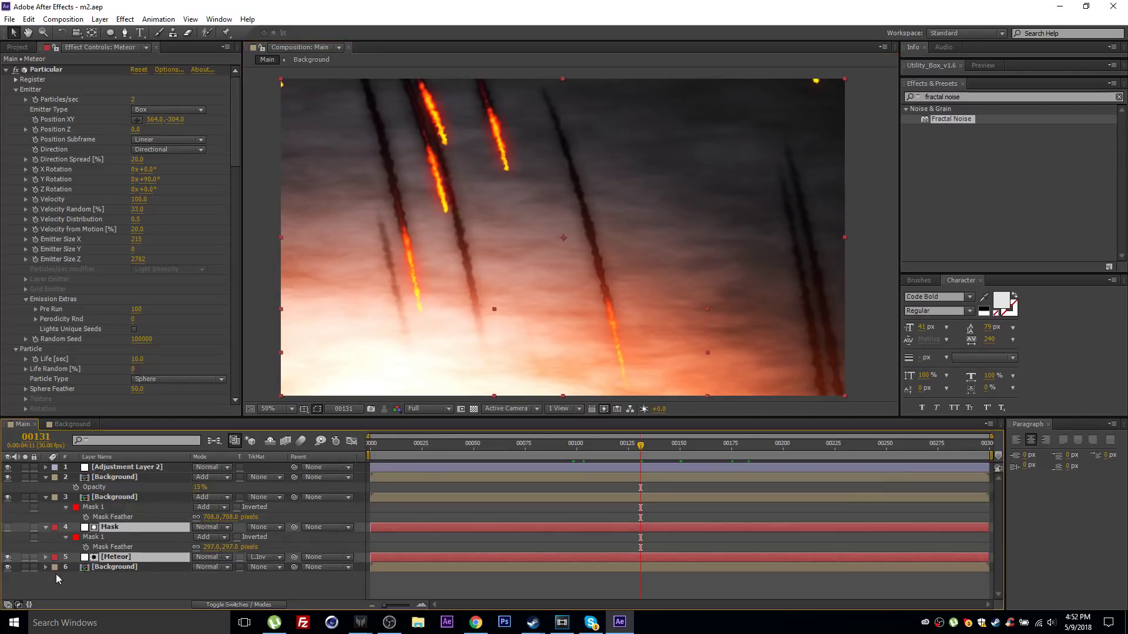
pyautogui.hotkey('ctrl', 'd')
pyautogui.click(119, 547)
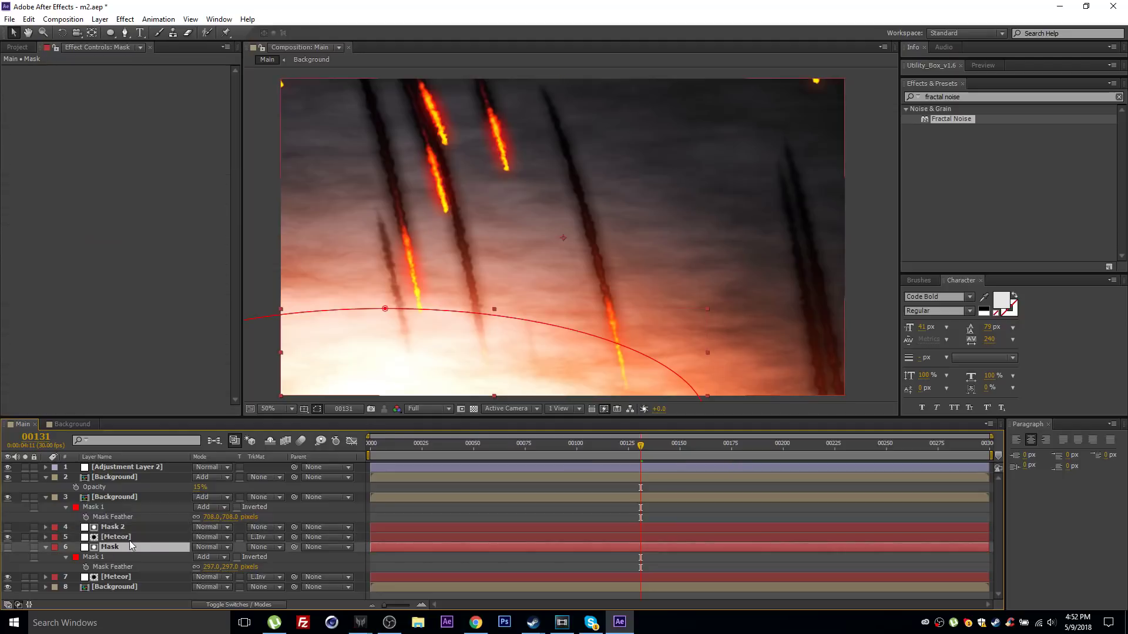
pyautogui.click(128, 538)
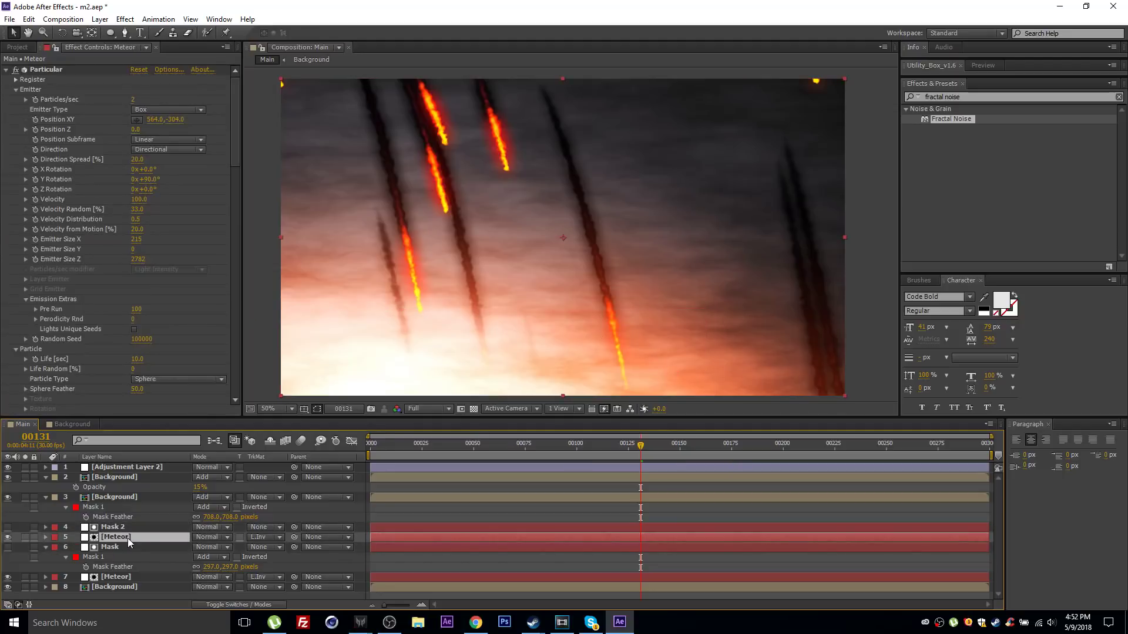
pyautogui.click(25, 536)
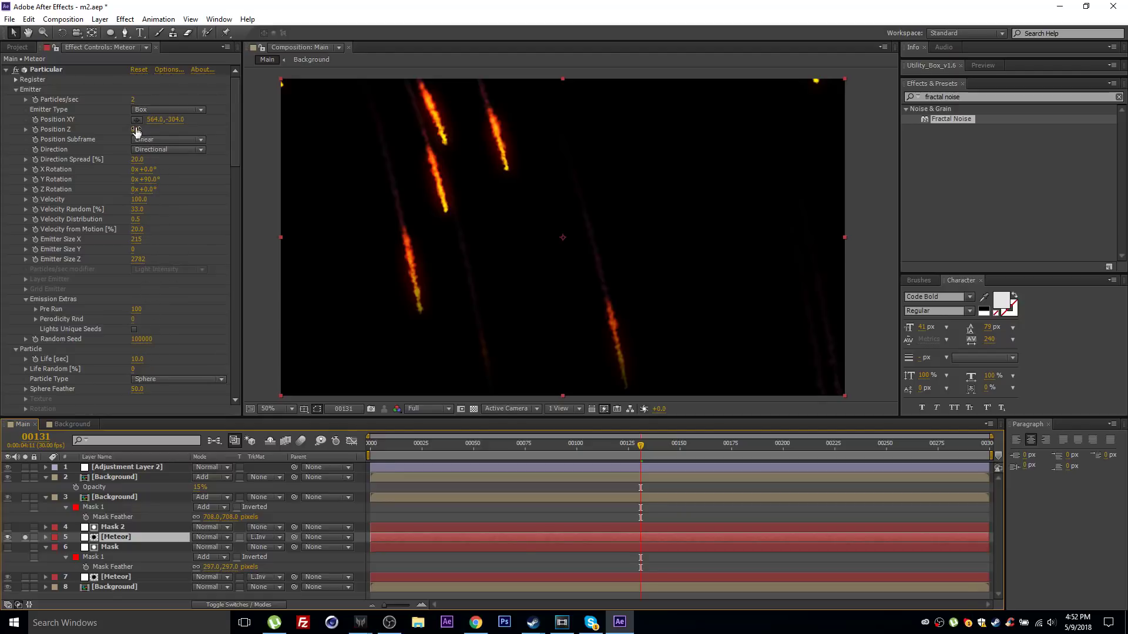
# Push the Meteor copy's Particular emitter back to Position Z 3190 and move its Position XY to 260, -864
pyautogui.moveTo(136, 130); pyautogui.dragTo(319, 123)
pyautogui.press(',')
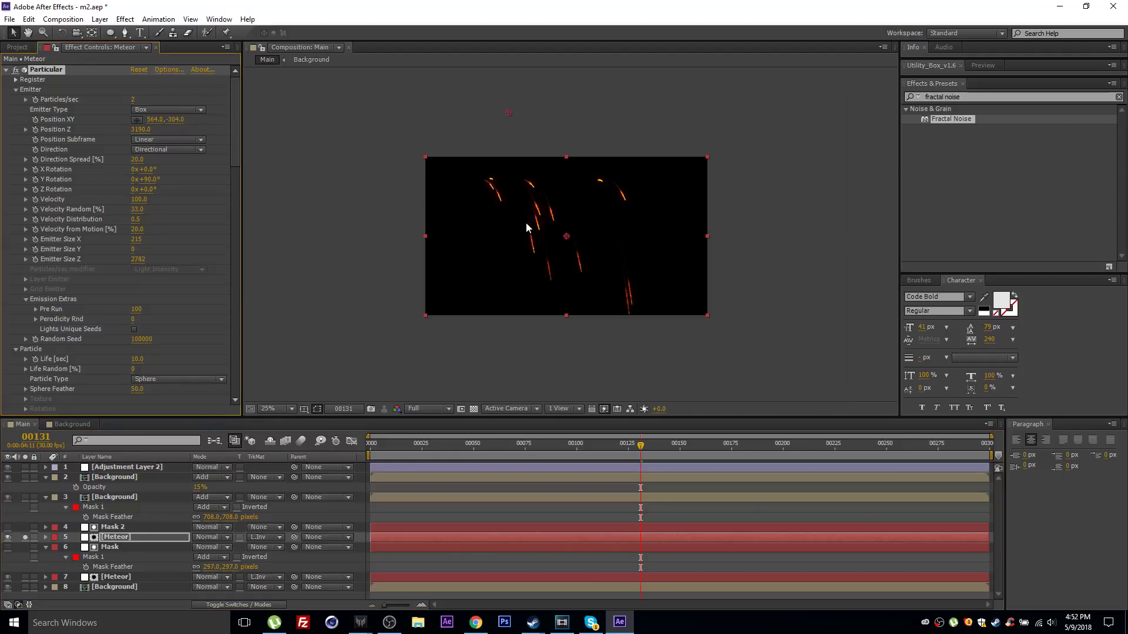
pyautogui.moveTo(513, 110); pyautogui.dragTo(466, 29)
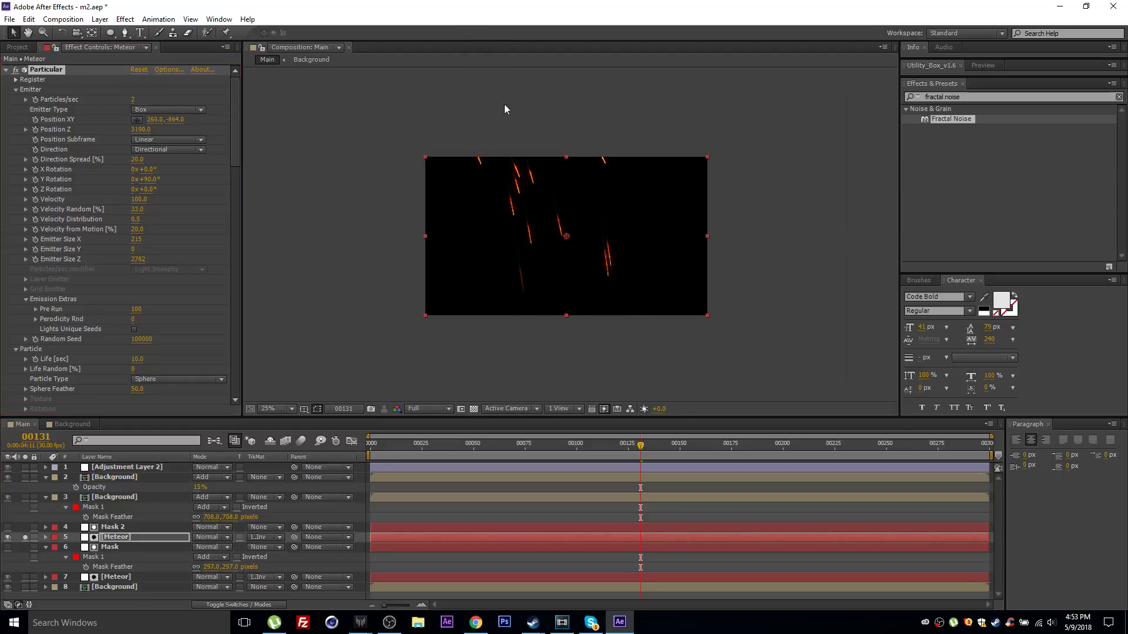
# Set the distant Meteor's Particular emitter to 5 particles/sec, Emitter Size Z 4208 and Position XY 520, -848, checking at frame 154
pyautogui.press('.')
pyautogui.moveTo(665, 453); pyautogui.dragTo(688, 448)
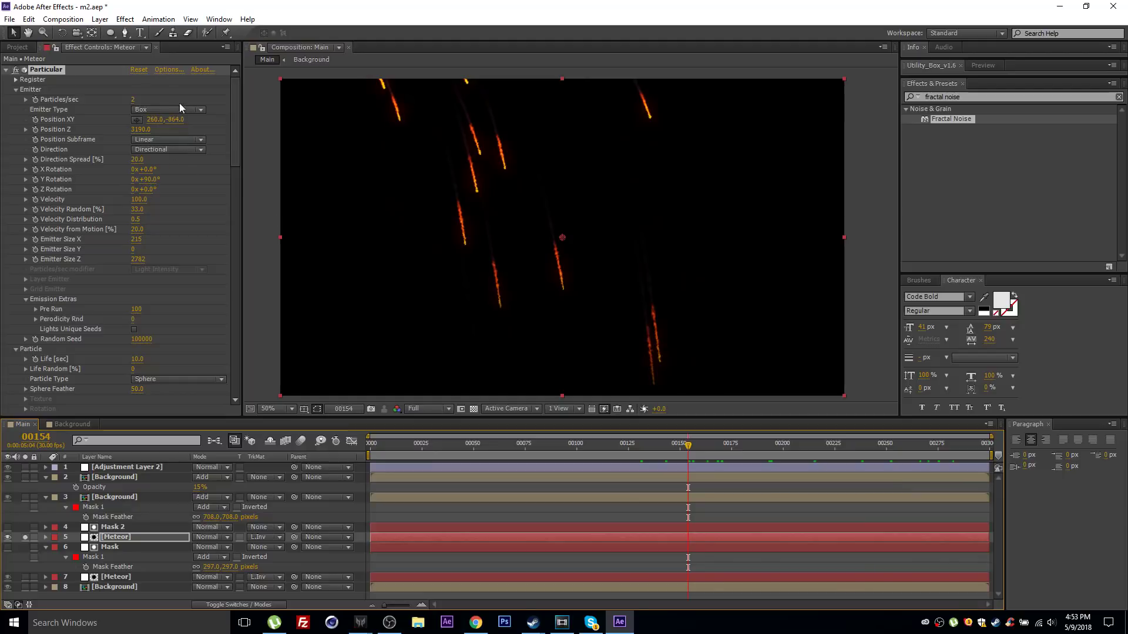
pyautogui.moveTo(132, 103); pyautogui.dragTo(179, 94)
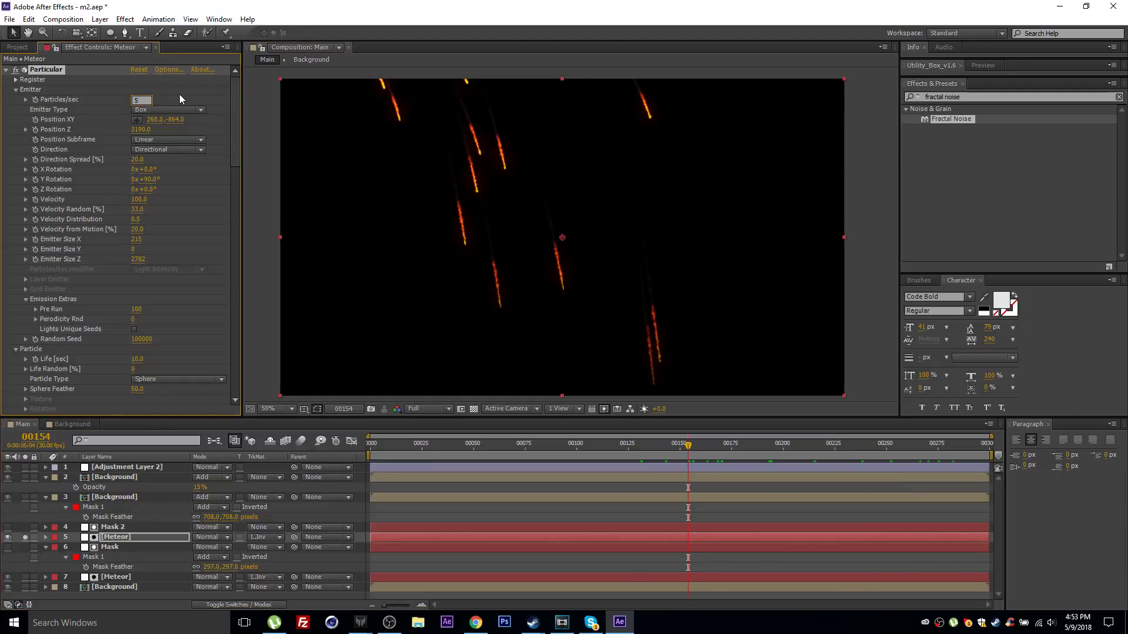
pyautogui.moveTo(139, 262); pyautogui.dragTo(681, 204)
pyautogui.press(',')
pyautogui.moveTo(435, 129); pyautogui.dragTo(416, 162)
pyautogui.moveTo(439, 74); pyautogui.dragTo(478, 76)
pyautogui.scroll(2, 617, 288)
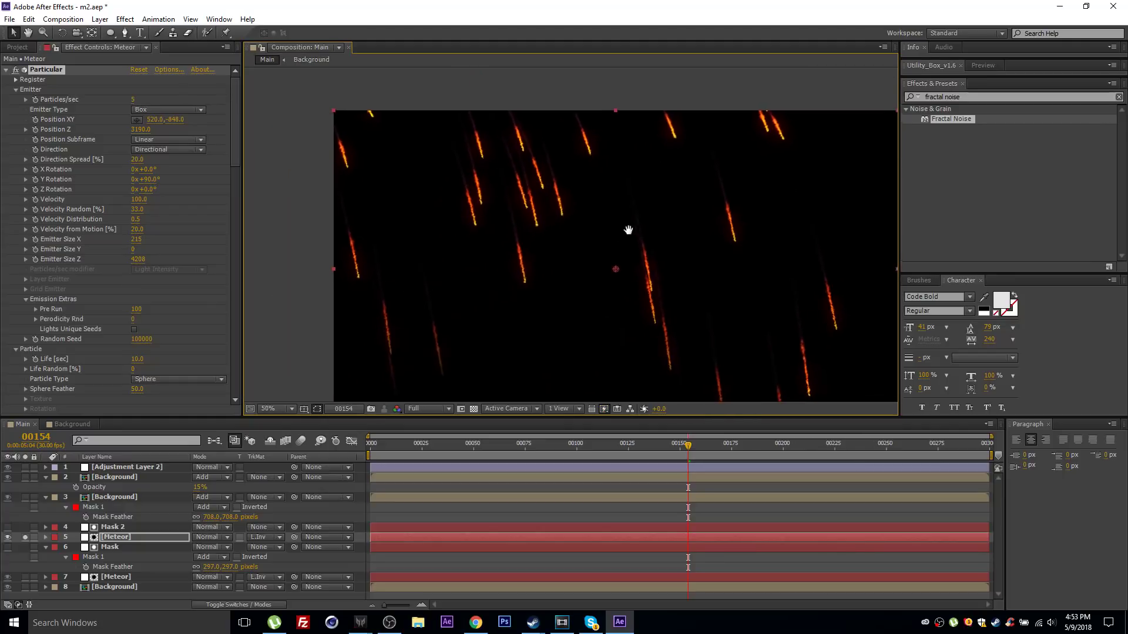
# Unsolo the distant Meteor layer and add a Camera Lens Blur to it with Blur Radius 15
pyautogui.click(24, 537)
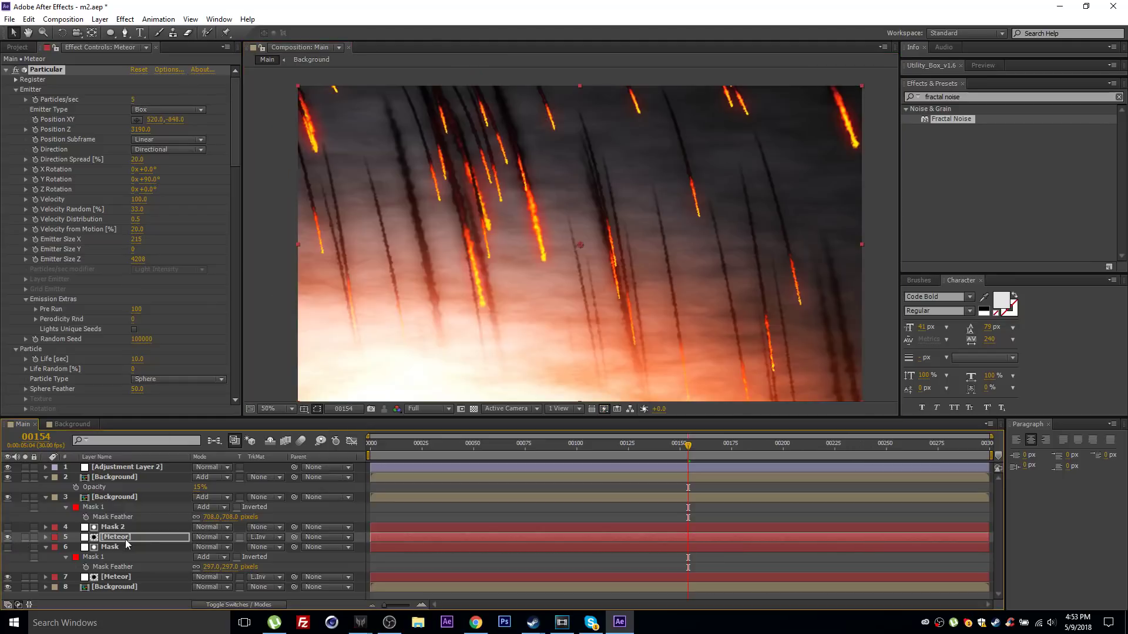
pyautogui.moveTo(477, 270); pyautogui.dragTo(457, 259)
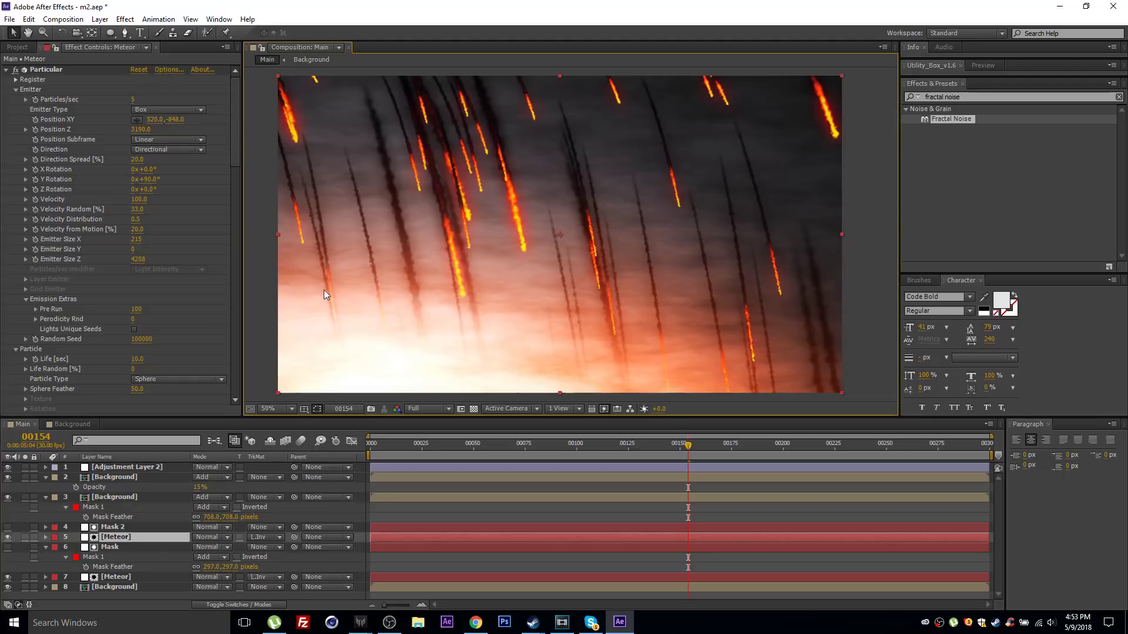
pyautogui.click(125, 19)
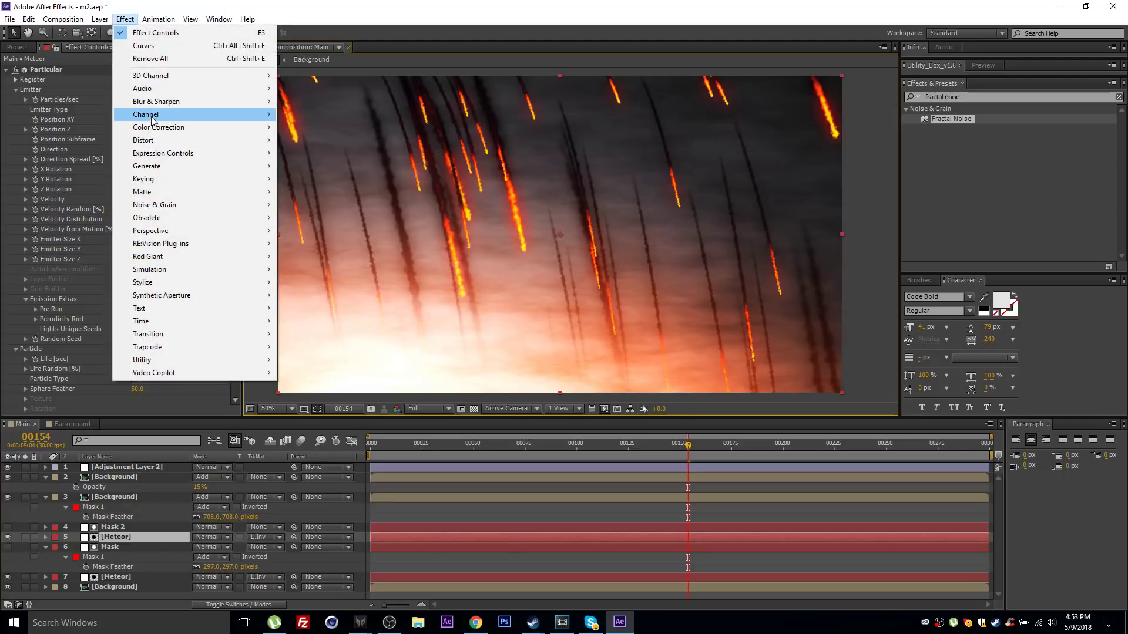
pyautogui.moveTo(164, 102)
pyautogui.click(325, 126)
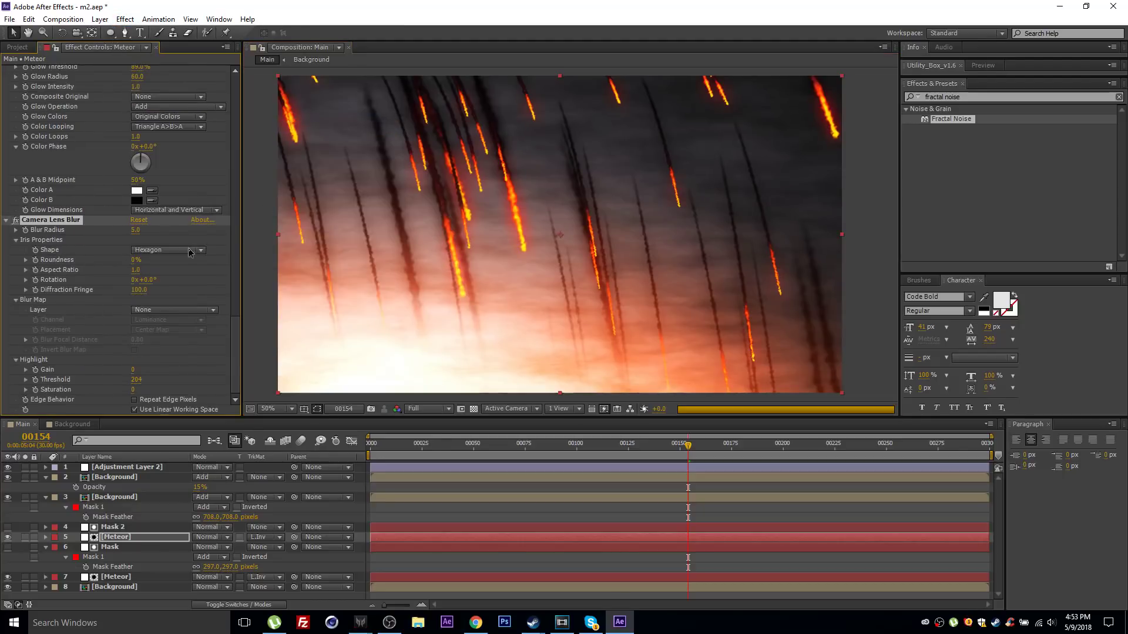
pyautogui.click(135, 230)
pyautogui.write('15')
pyautogui.press('Return')
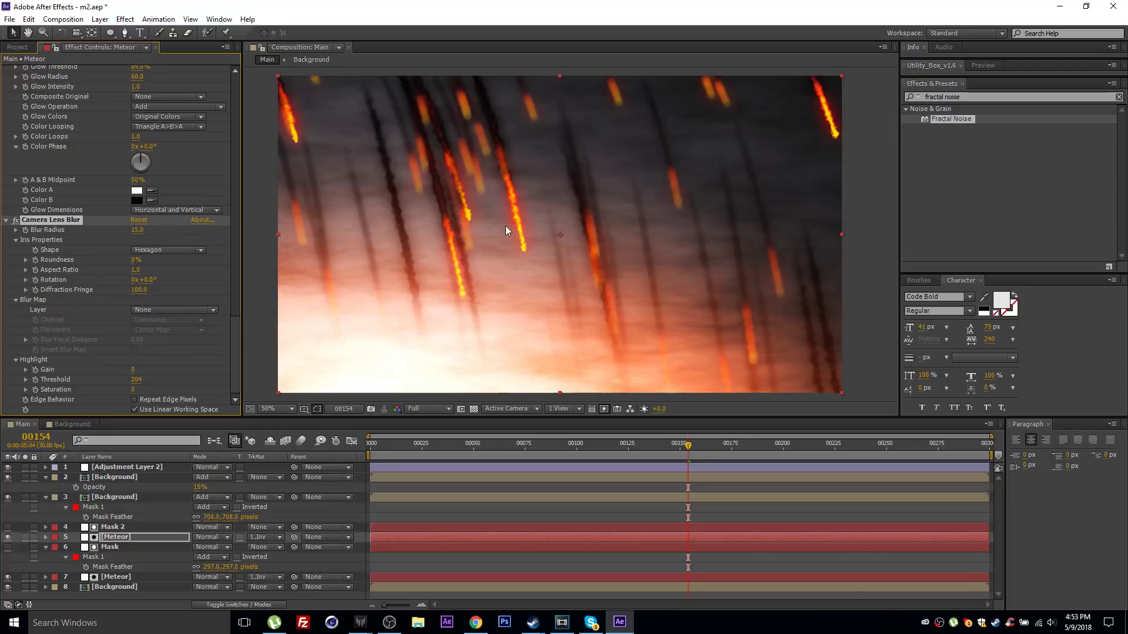
# Set the distant Meteor layer's blending mode to Add and its opacity to 41%
pyautogui.click(145, 537)
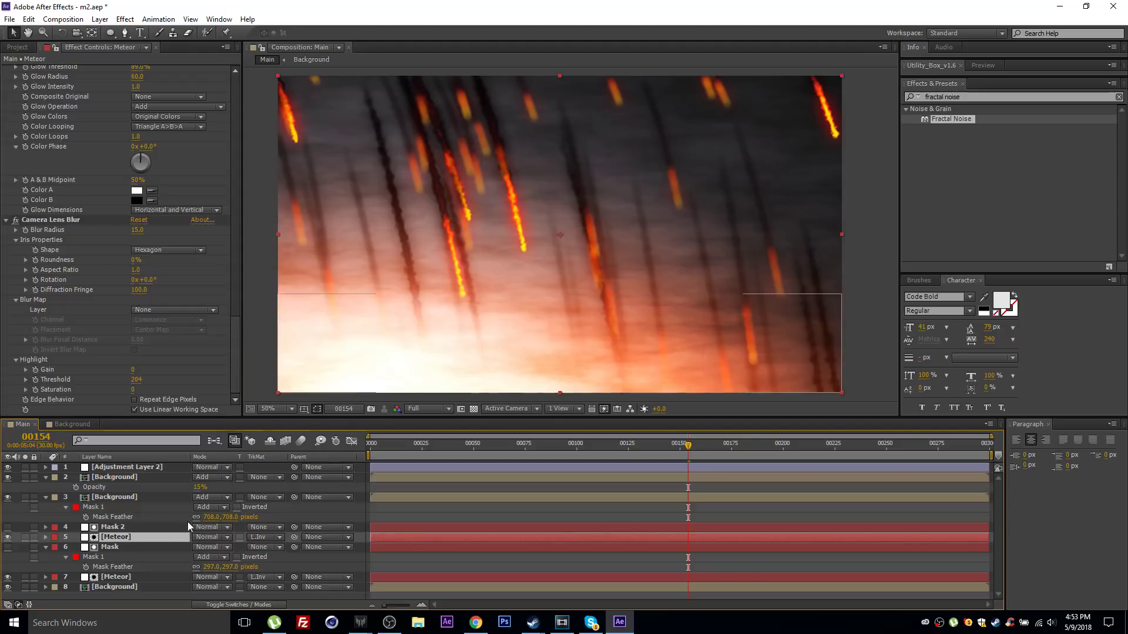
pyautogui.click(215, 538)
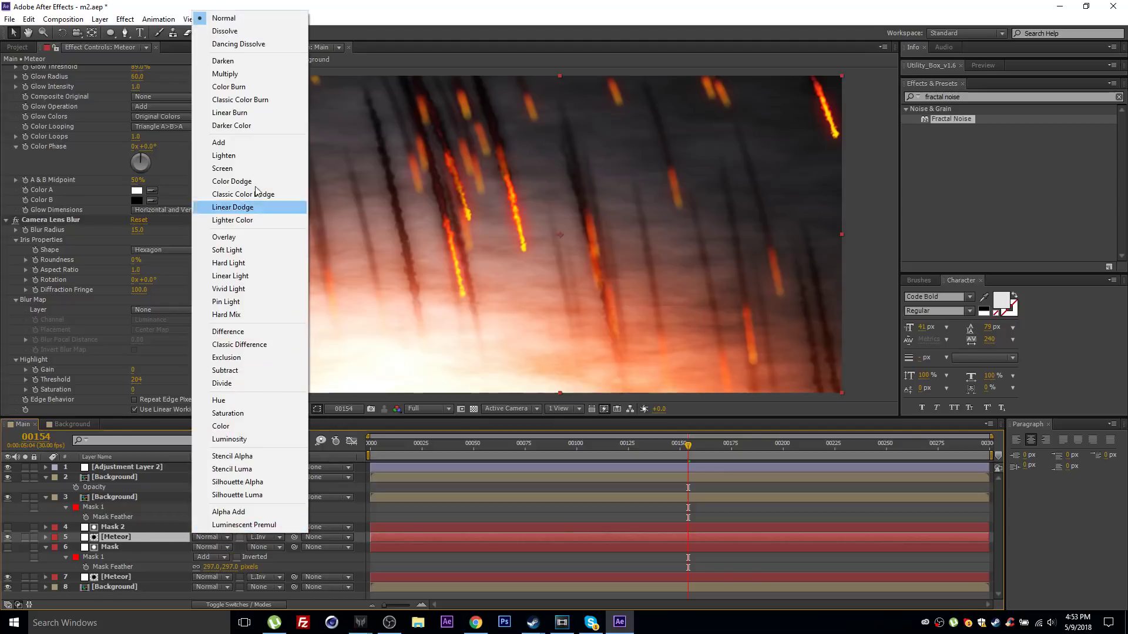
pyautogui.click(253, 151)
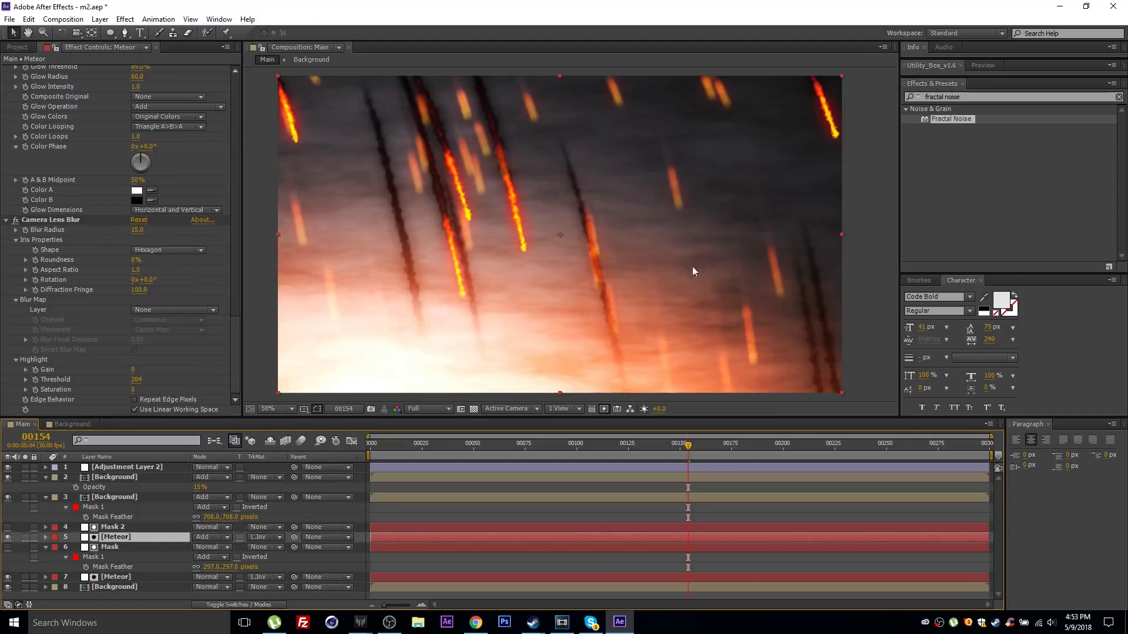
pyautogui.press('t')
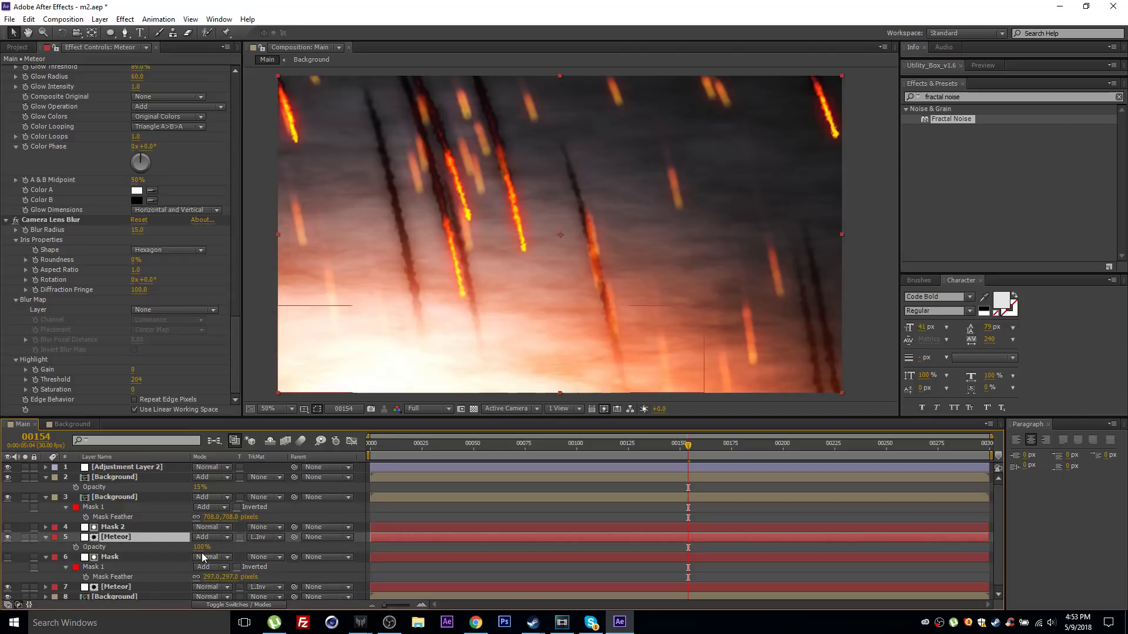
pyautogui.moveTo(202, 553); pyautogui.dragTo(165, 547)
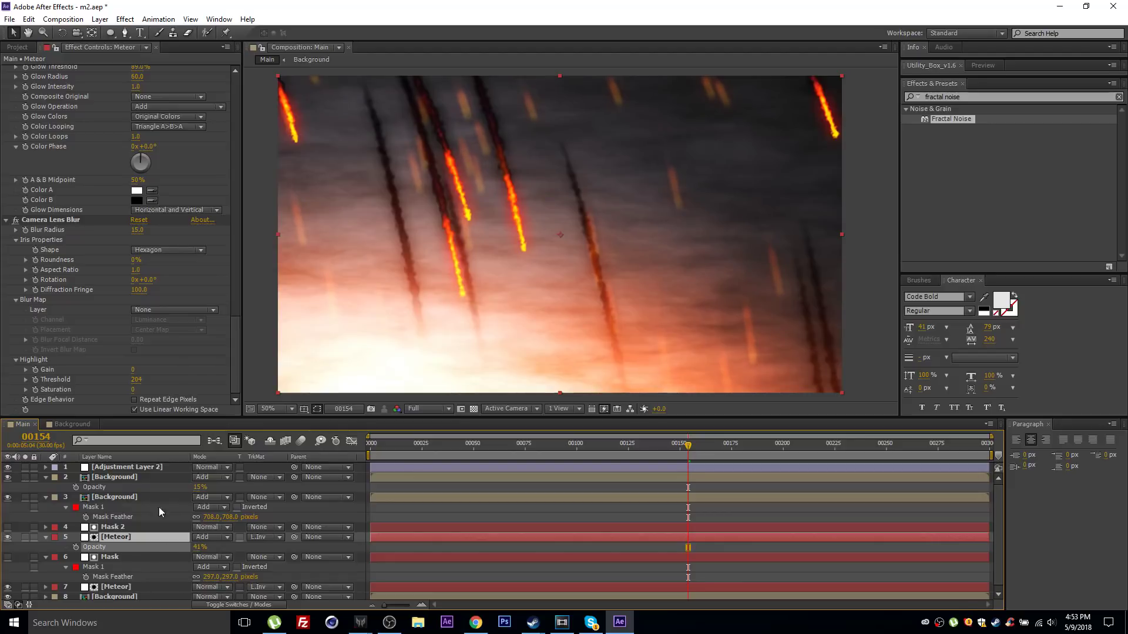
# Raise the distant Meteor's Particular emission rate to 10 particles/sec
pyautogui.scroll(15, 105, 251)
pyautogui.scroll(5, 128, 234)
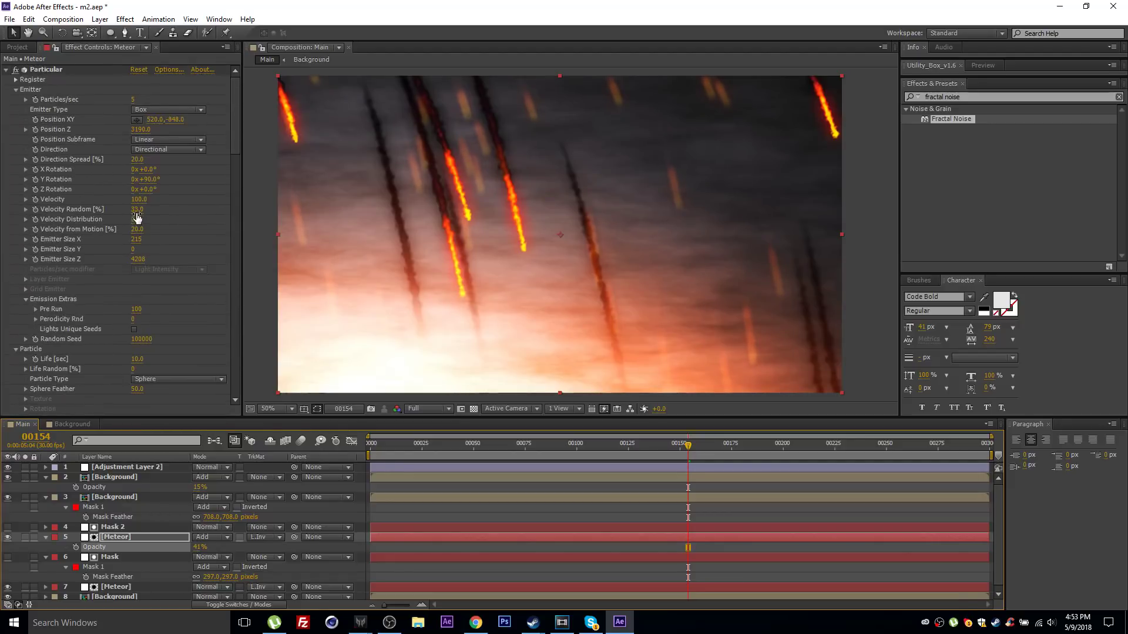
pyautogui.click(132, 99)
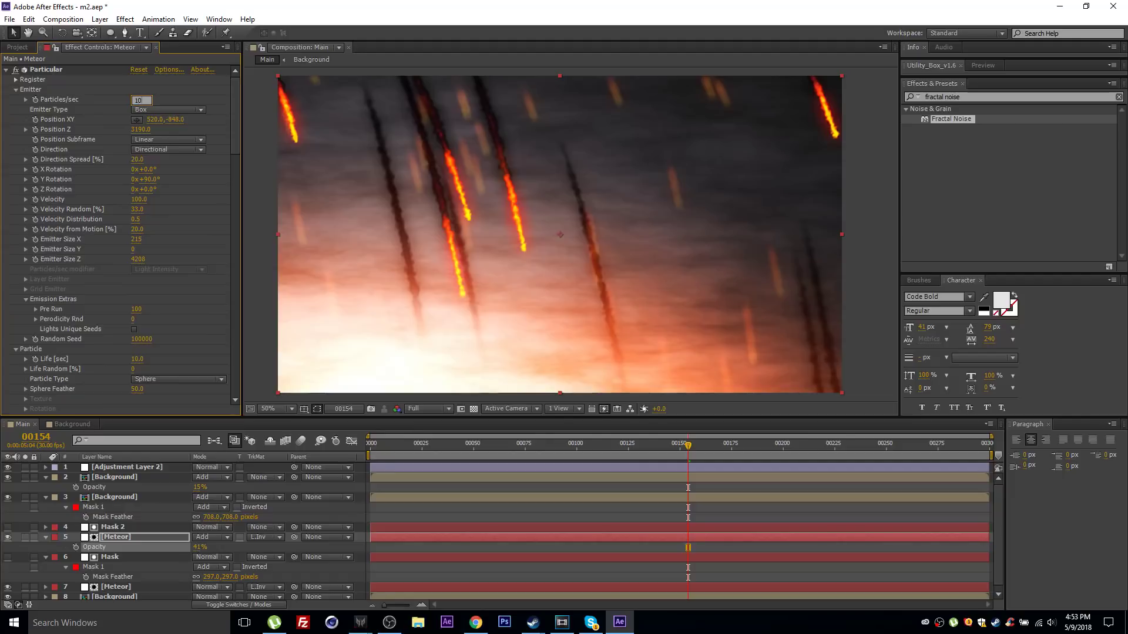
pyautogui.write('10')
pyautogui.press('Return')
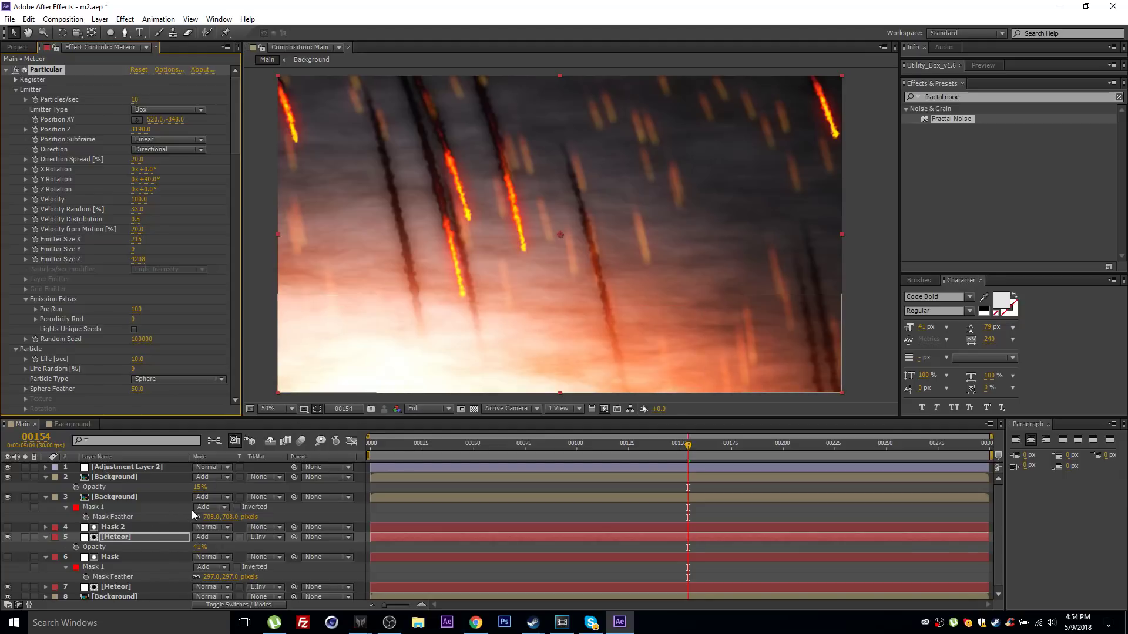
# Duplicate the original Mask and Meteor layers together and move the copies above Mask 2
pyautogui.keyDown('ctrl'); pyautogui.click(135, 528); pyautogui.keyUp('ctrl')
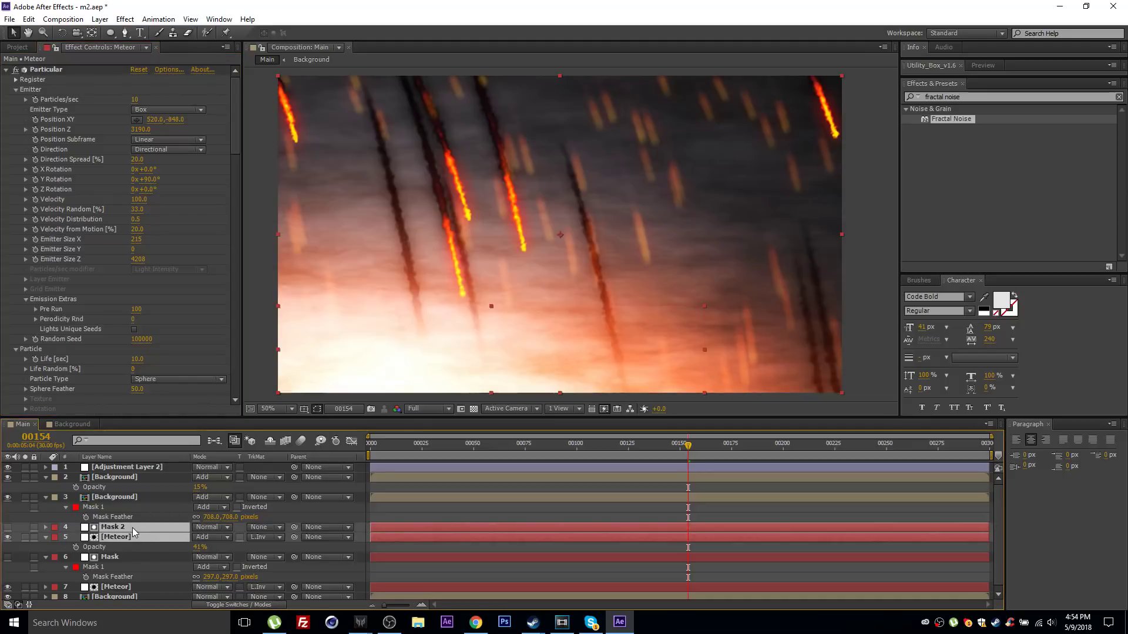
pyautogui.click(127, 587)
pyautogui.keyDown('shift'); pyautogui.click(118, 558); pyautogui.keyUp('shift')
pyautogui.click(46, 556)
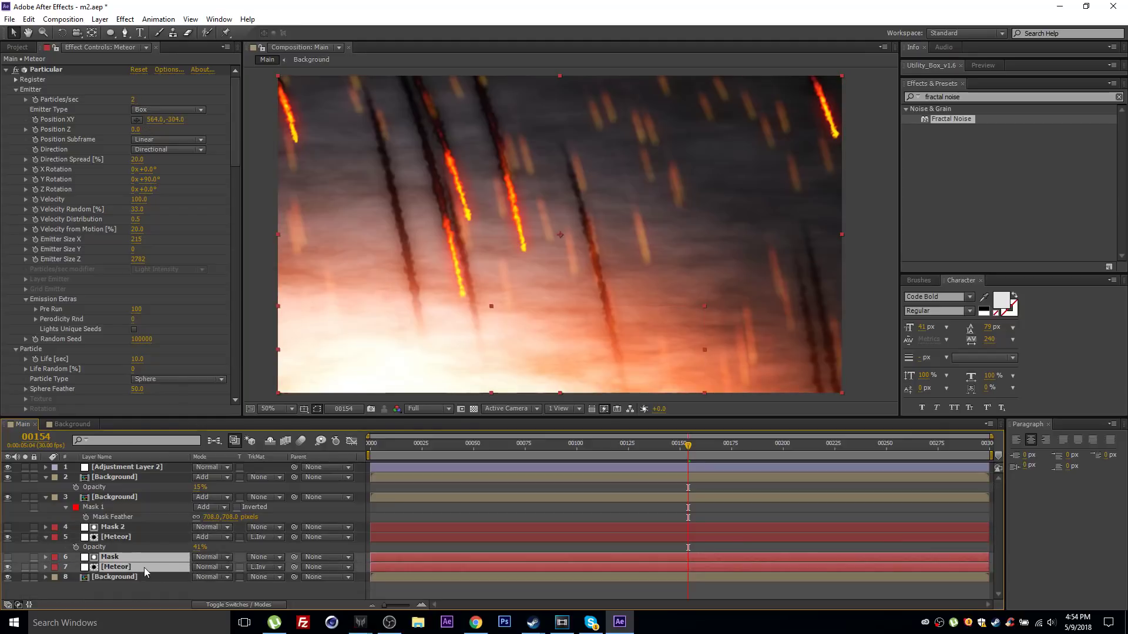
pyautogui.hotkey('ctrl', 'd')
pyautogui.moveTo(119, 560); pyautogui.dragTo(120, 527)
pyautogui.click(120, 527)
pyautogui.click(121, 537)
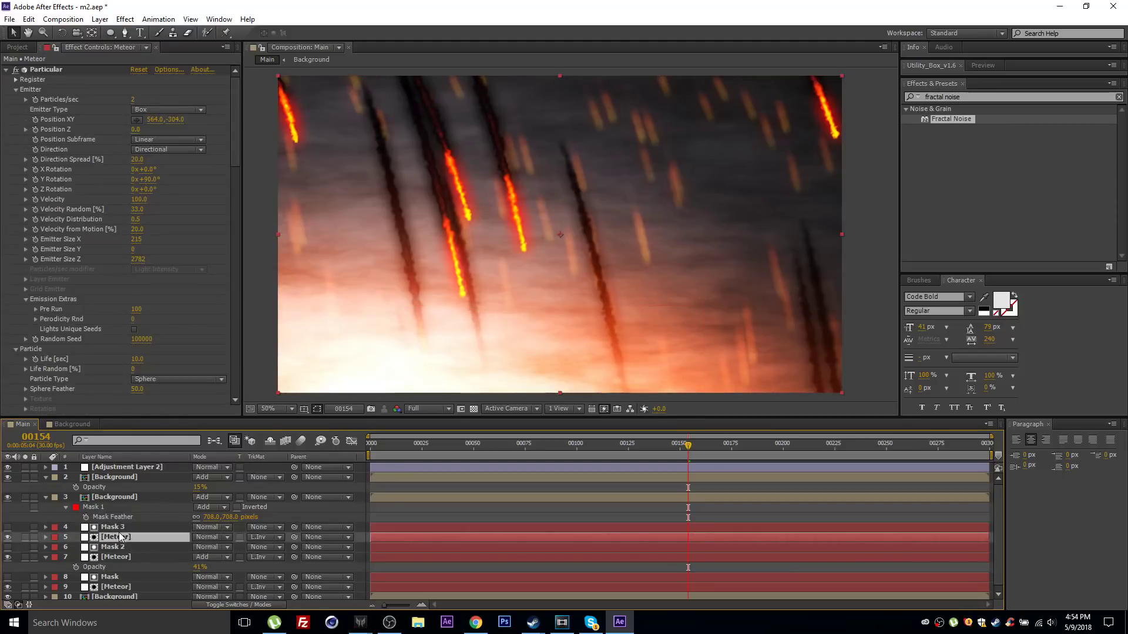
# Solo the new Meteor copy, set its Random Seed to 100220 and bring its emitter forward to Position Z -1180
pyautogui.click(25, 537)
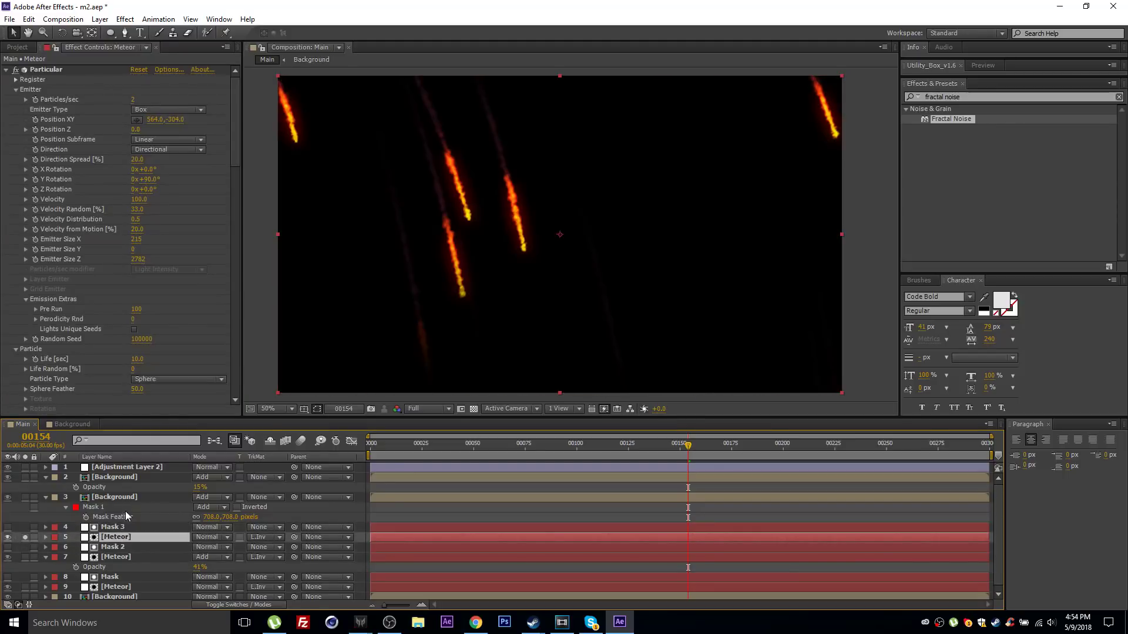
pyautogui.moveTo(141, 340); pyautogui.dragTo(154, 340)
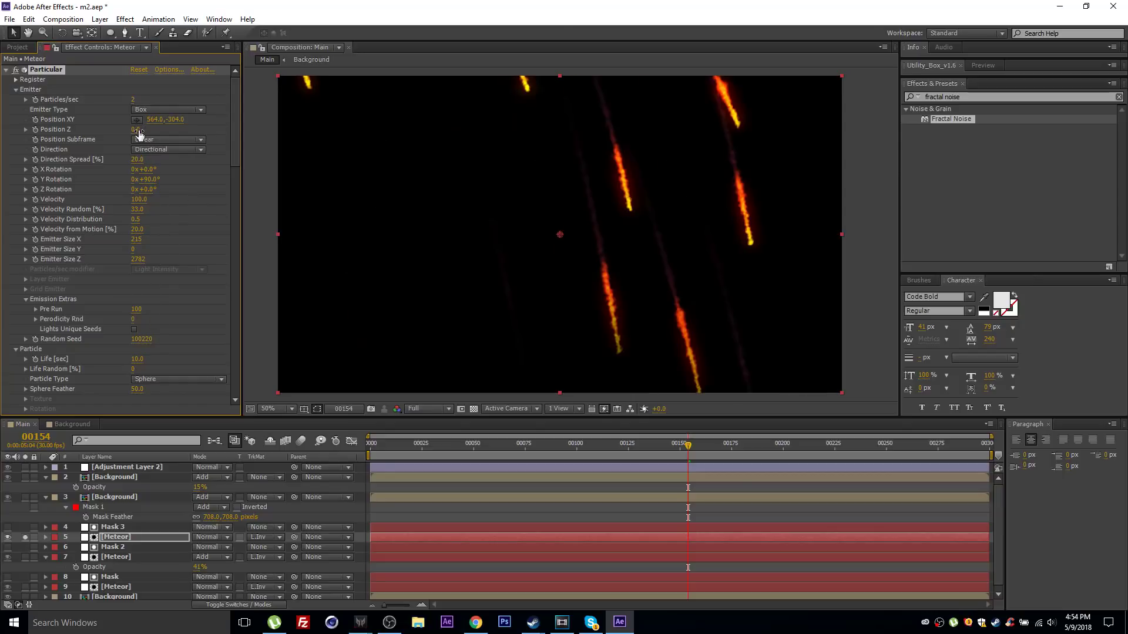
pyautogui.moveTo(138, 134); pyautogui.dragTo(76, 140)
pyautogui.moveTo(704, 455); pyautogui.dragTo(809, 455)
# Add a Camera Lens Blur to the foreground Meteor copy with Blur Radius 18 and Repeat Edge Pixels enabled
pyautogui.click(125, 19)
pyautogui.moveTo(193, 101)
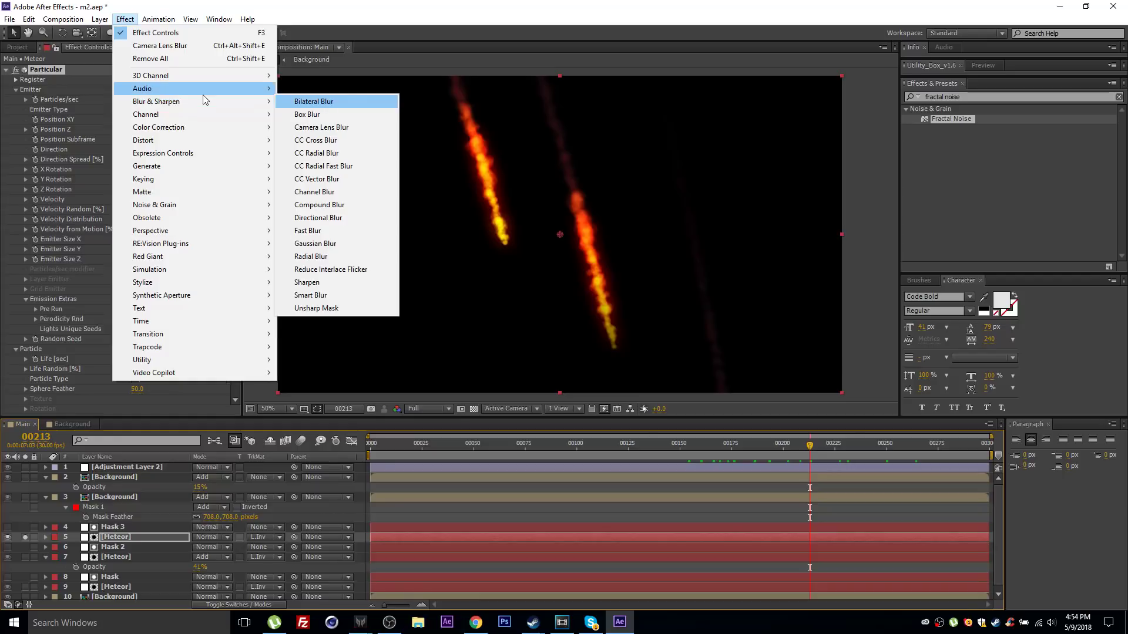
pyautogui.click(328, 128)
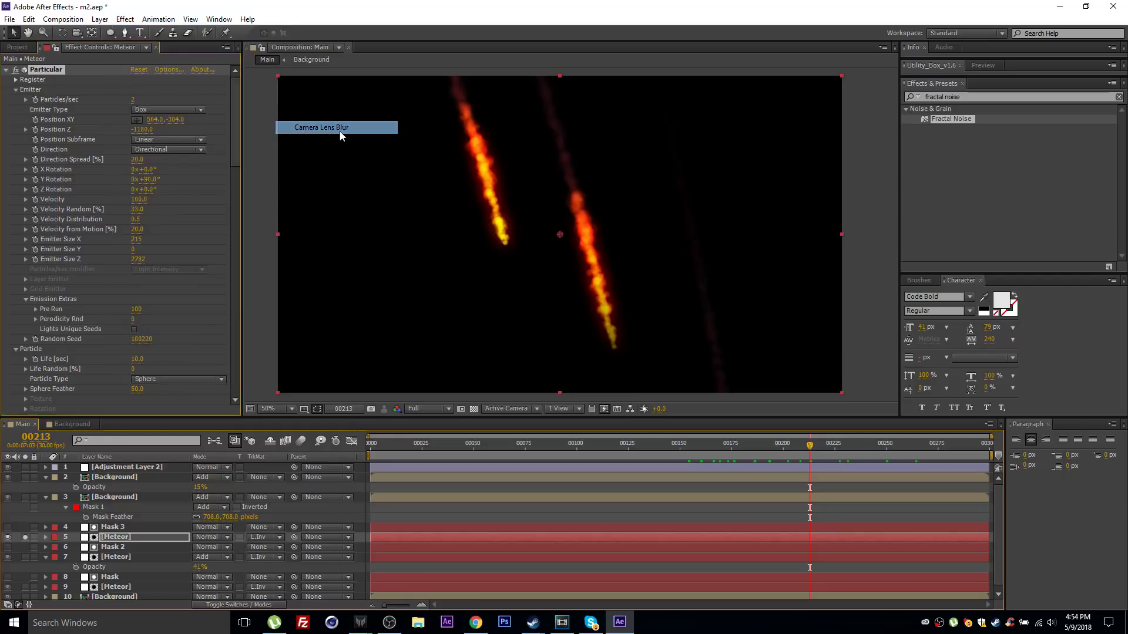
pyautogui.moveTo(135, 230); pyautogui.dragTo(140, 231)
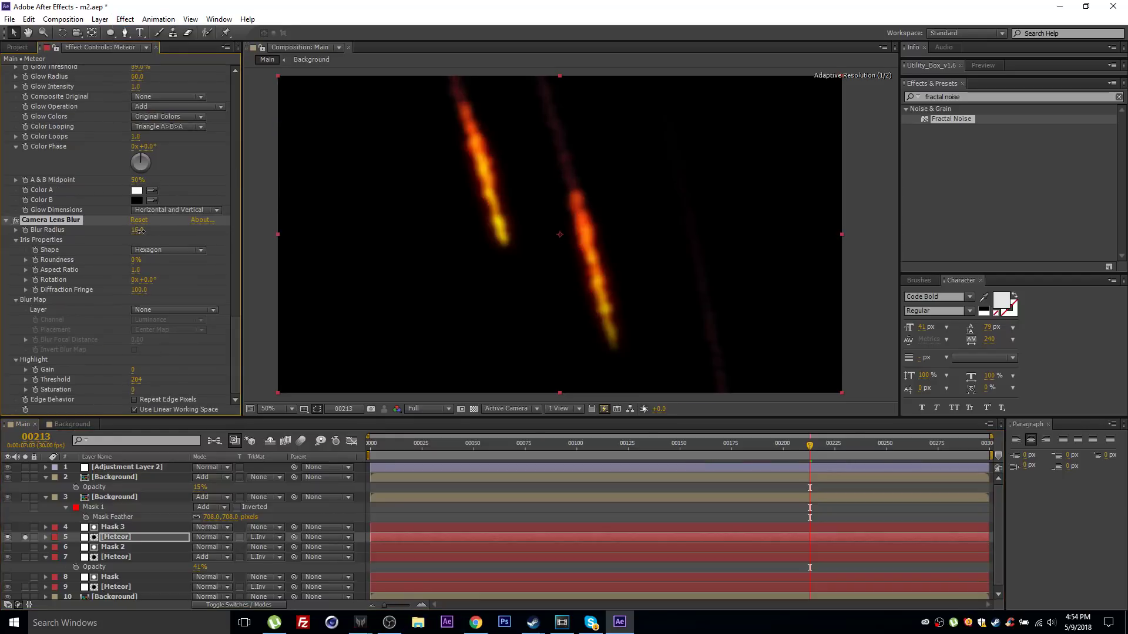
pyautogui.click(134, 400)
# Unsolo the foreground Meteor copy, set its blending mode to Screen and reduce its opacity to 70%
pyautogui.click(25, 537)
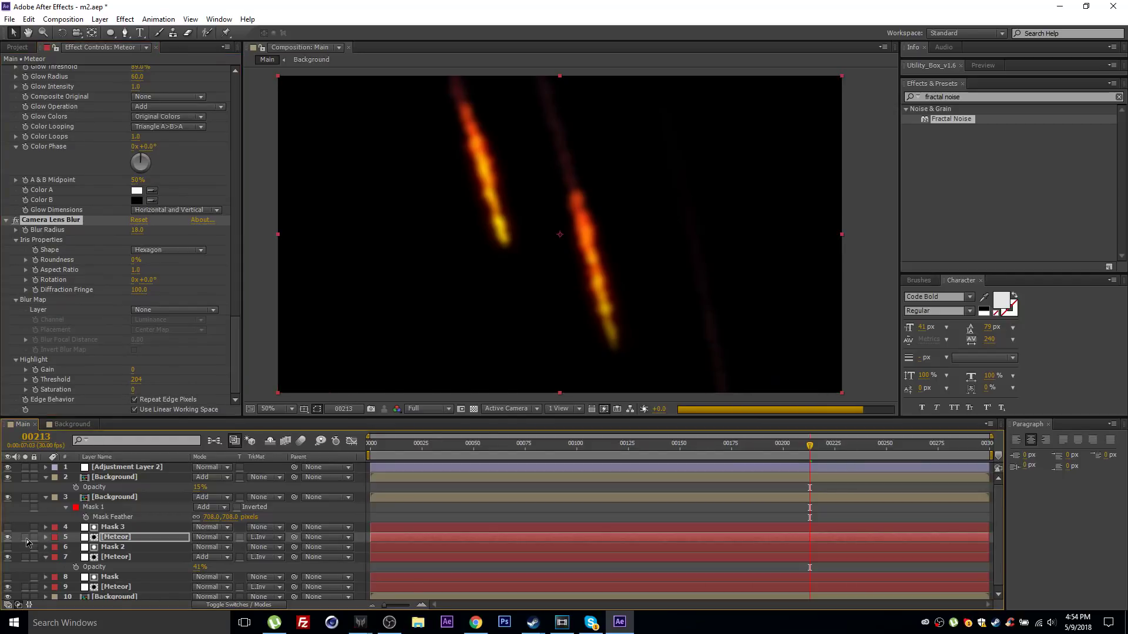
pyautogui.click(151, 537)
pyautogui.click(214, 536)
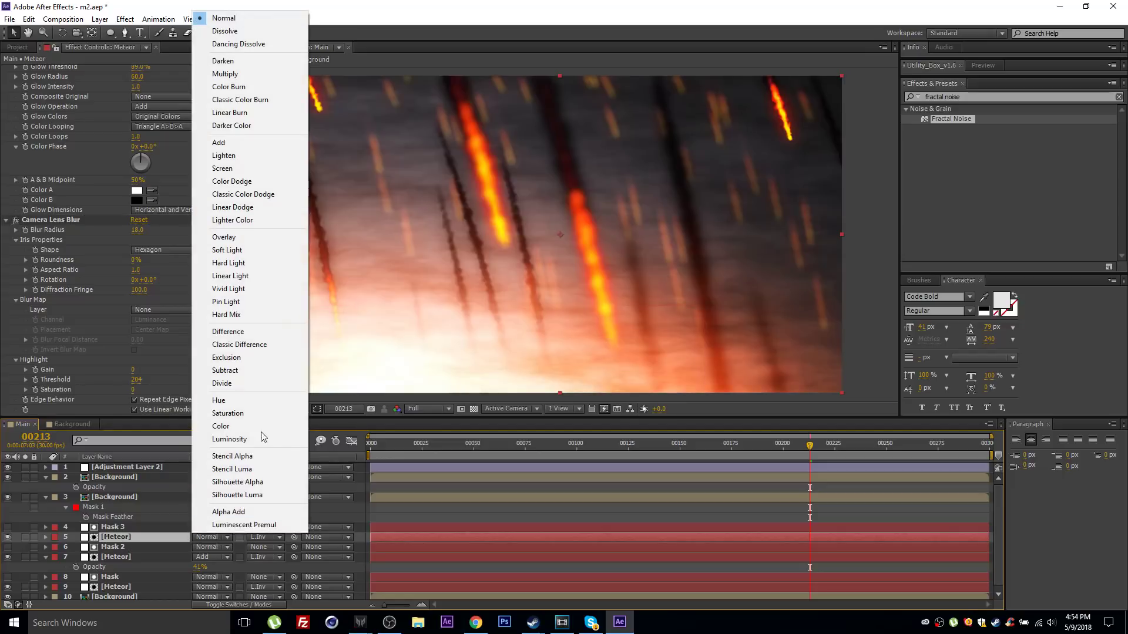
pyautogui.click(242, 168)
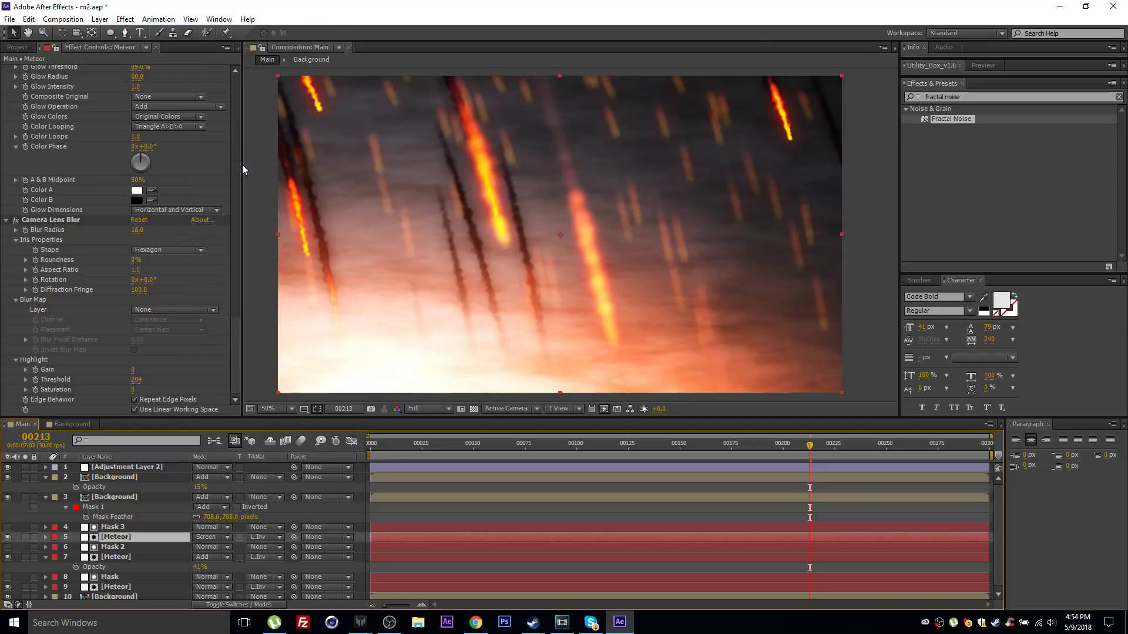
pyautogui.press('t')
pyautogui.moveTo(192, 552); pyautogui.dragTo(180, 552)
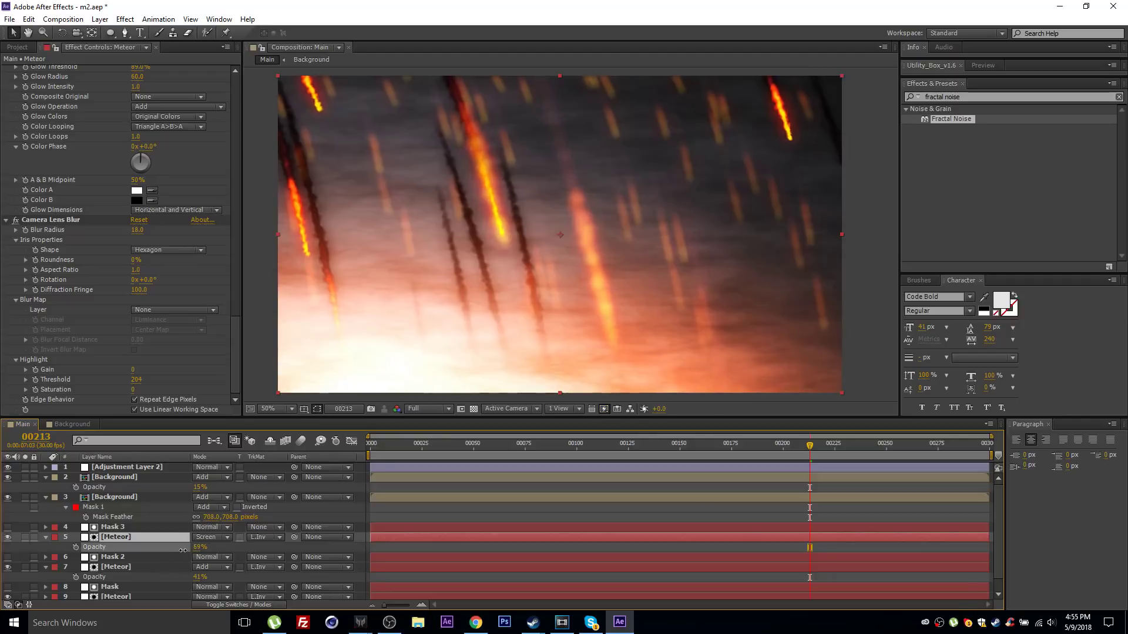
# Change the foreground Meteor's Random Seed to 100320 and check the result around frame 167
pyautogui.scroll(10, 139, 268)
pyautogui.scroll(10, 140, 268)
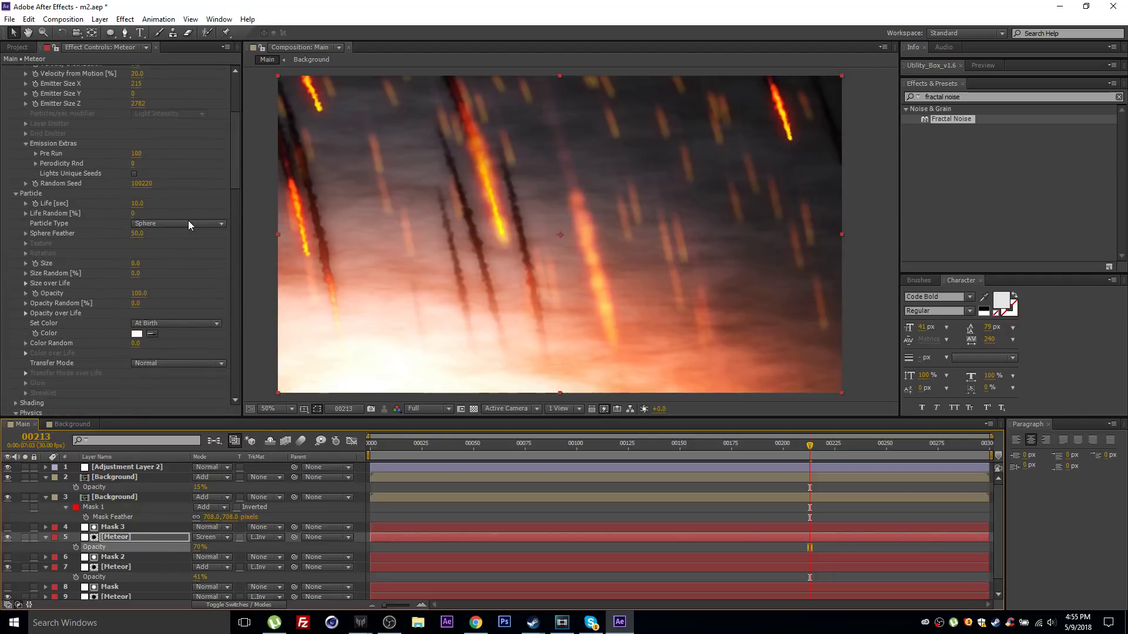
pyautogui.moveTo(144, 262); pyautogui.dragTo(153, 264)
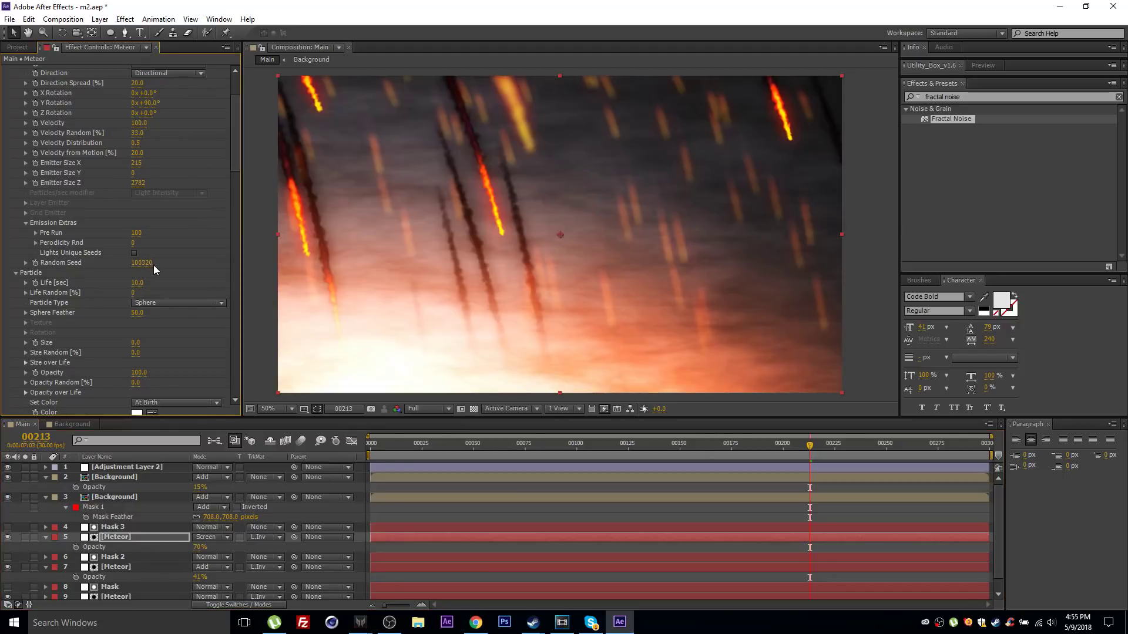
pyautogui.moveTo(707, 458); pyautogui.dragTo(683, 450)
pyautogui.press('space')
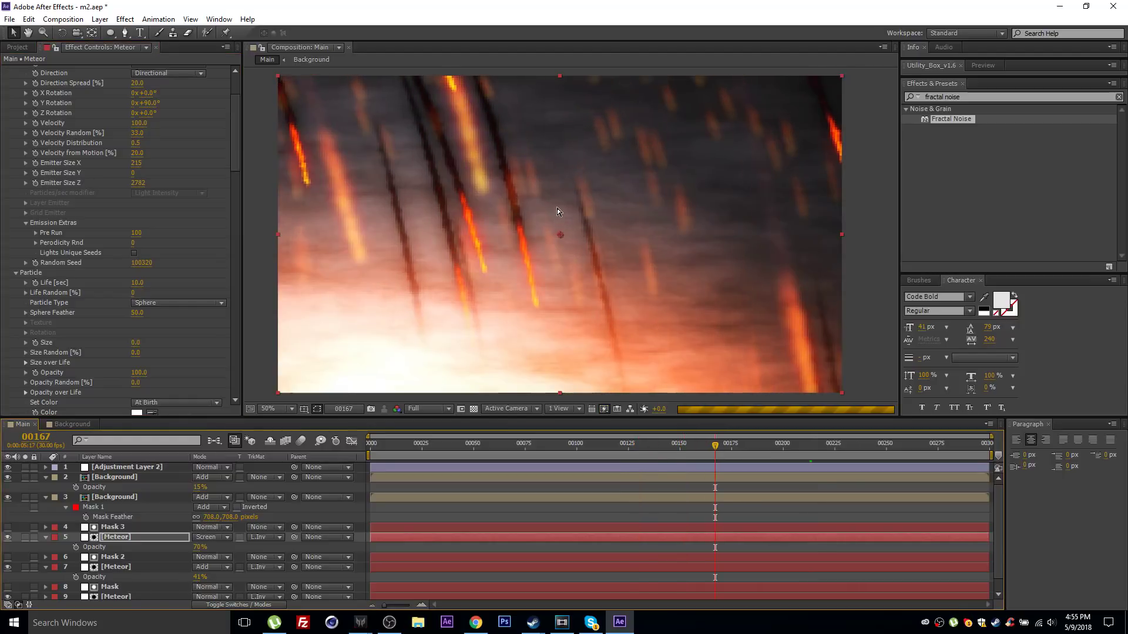
# Raise the foreground Meteor layer's opacity to 90% and inspect the meteors up close
pyautogui.moveTo(199, 547); pyautogui.dragTo(207, 548)
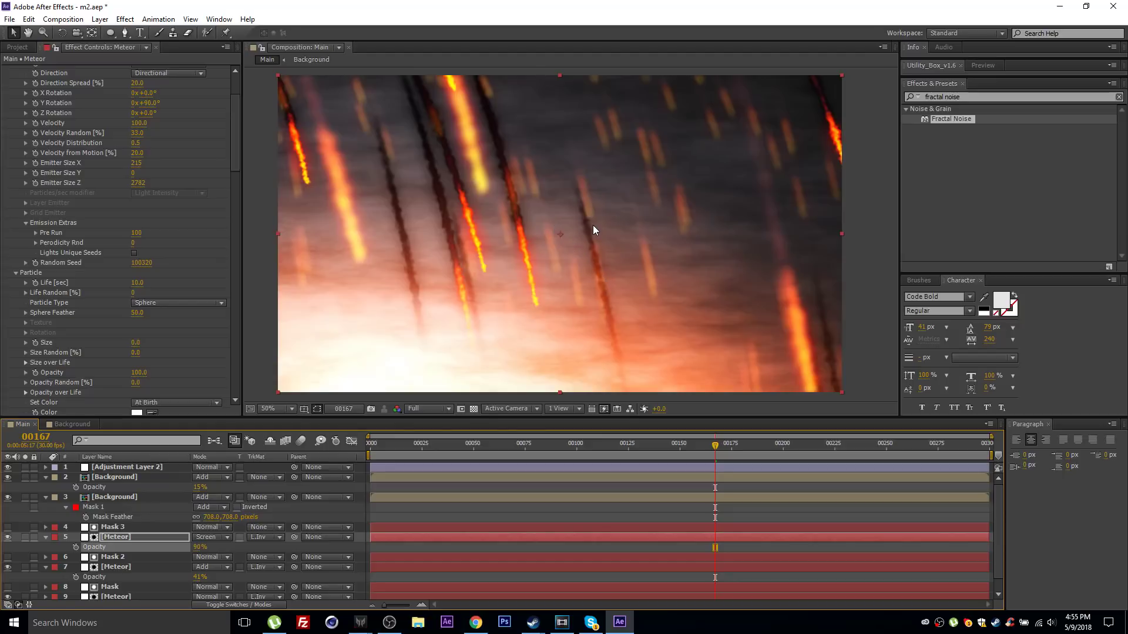
pyautogui.press(',')
pyautogui.press('.')
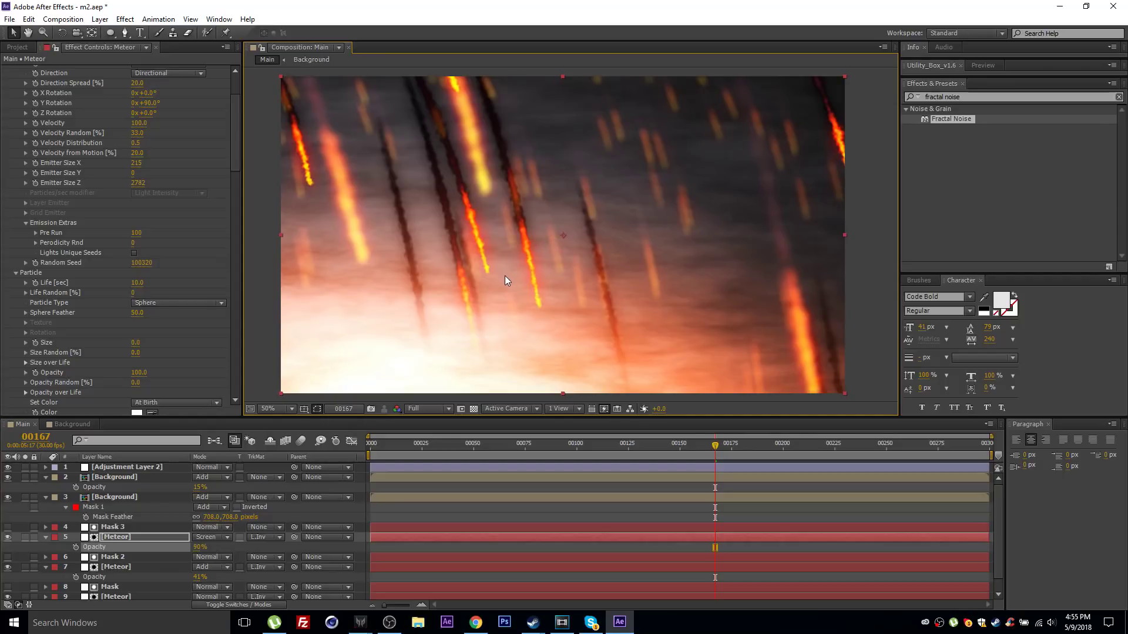
pyautogui.press('/')
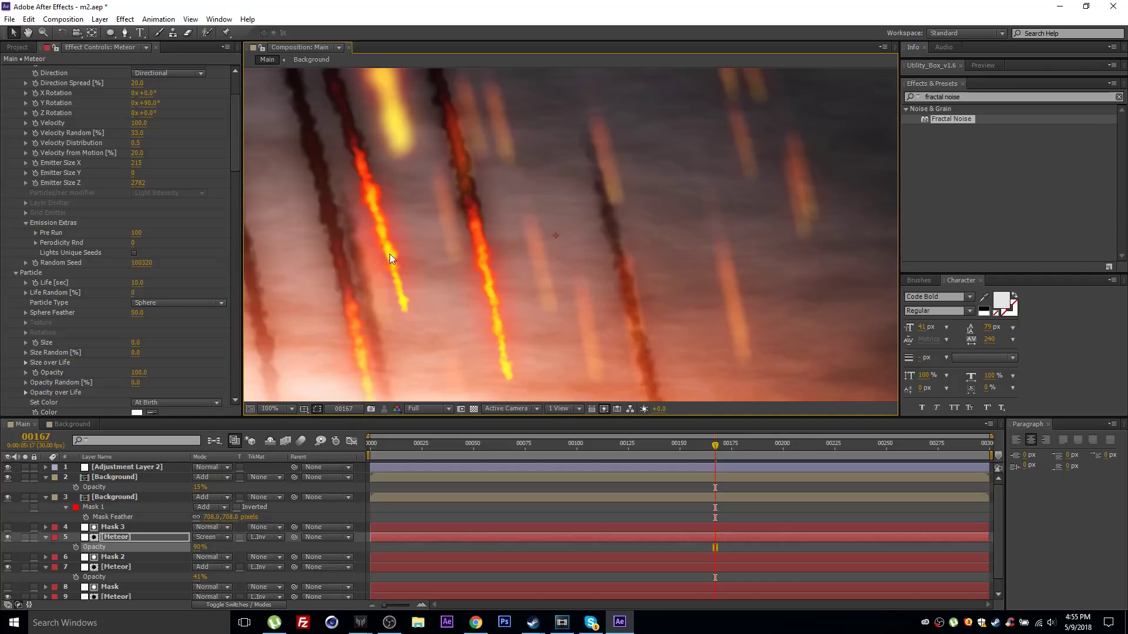
pyautogui.moveTo(370, 220); pyautogui.dragTo(492, 170)
pyautogui.scroll(-2, 540, 229)
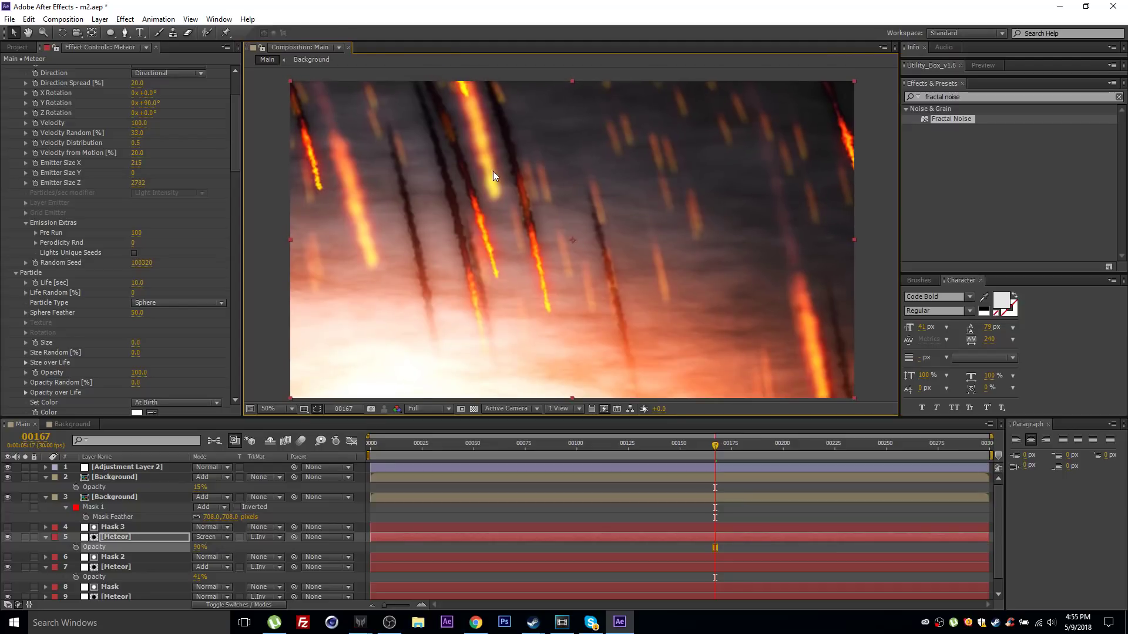